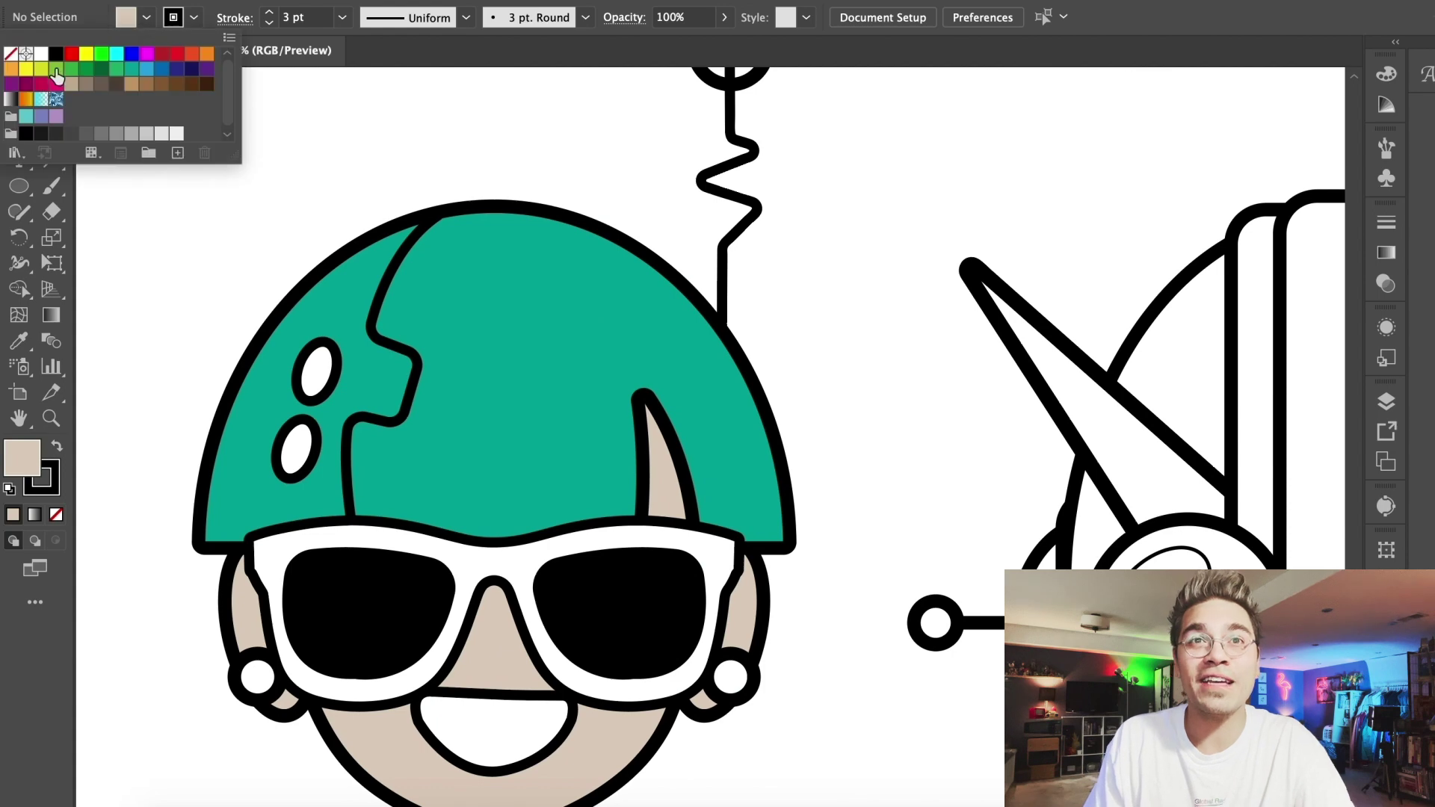
# Fill the open mouth of the character in the green helmet with black
pyautogui.click(58, 54)
pyautogui.click(181, 260)
pyautogui.scroll(-5, 181, 260)
pyautogui.moveTo(32, 447); pyautogui.dragTo(493, 531)
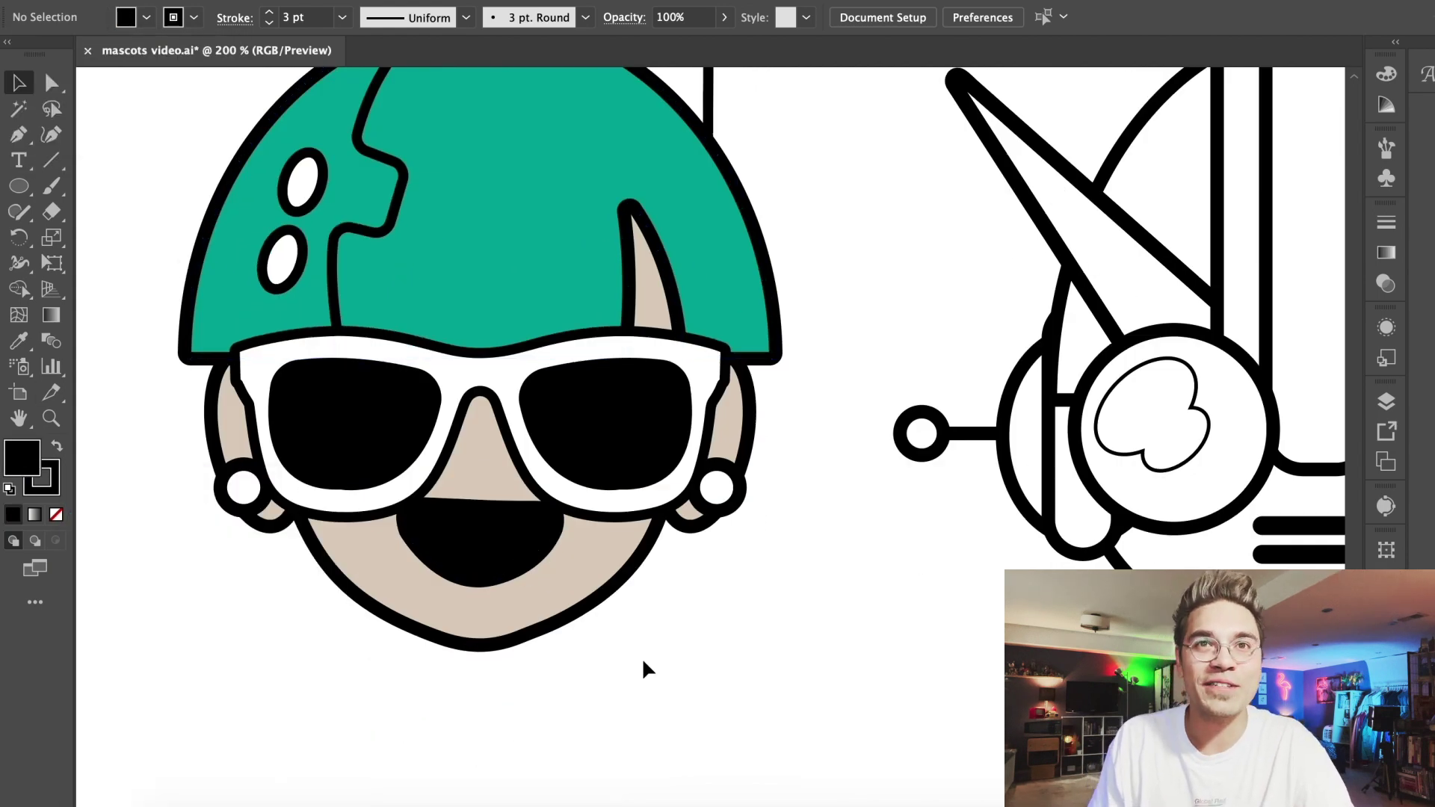
# Fill the ball on top of the green helmet's antenna with bright yellow
pyautogui.scroll(6, 146, 88)
pyautogui.click(146, 17)
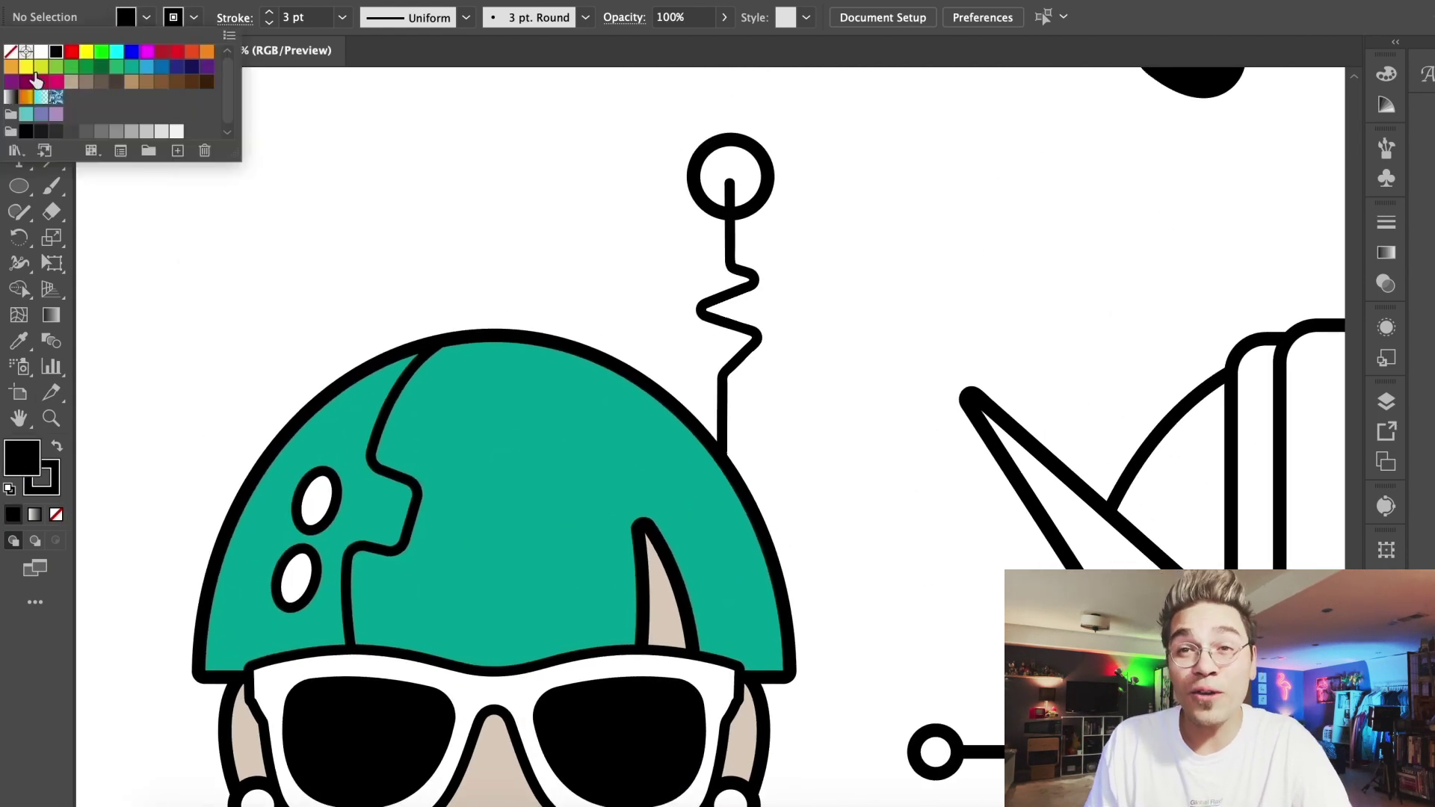
pyautogui.click(36, 75)
pyautogui.scroll(-1, 189, 278)
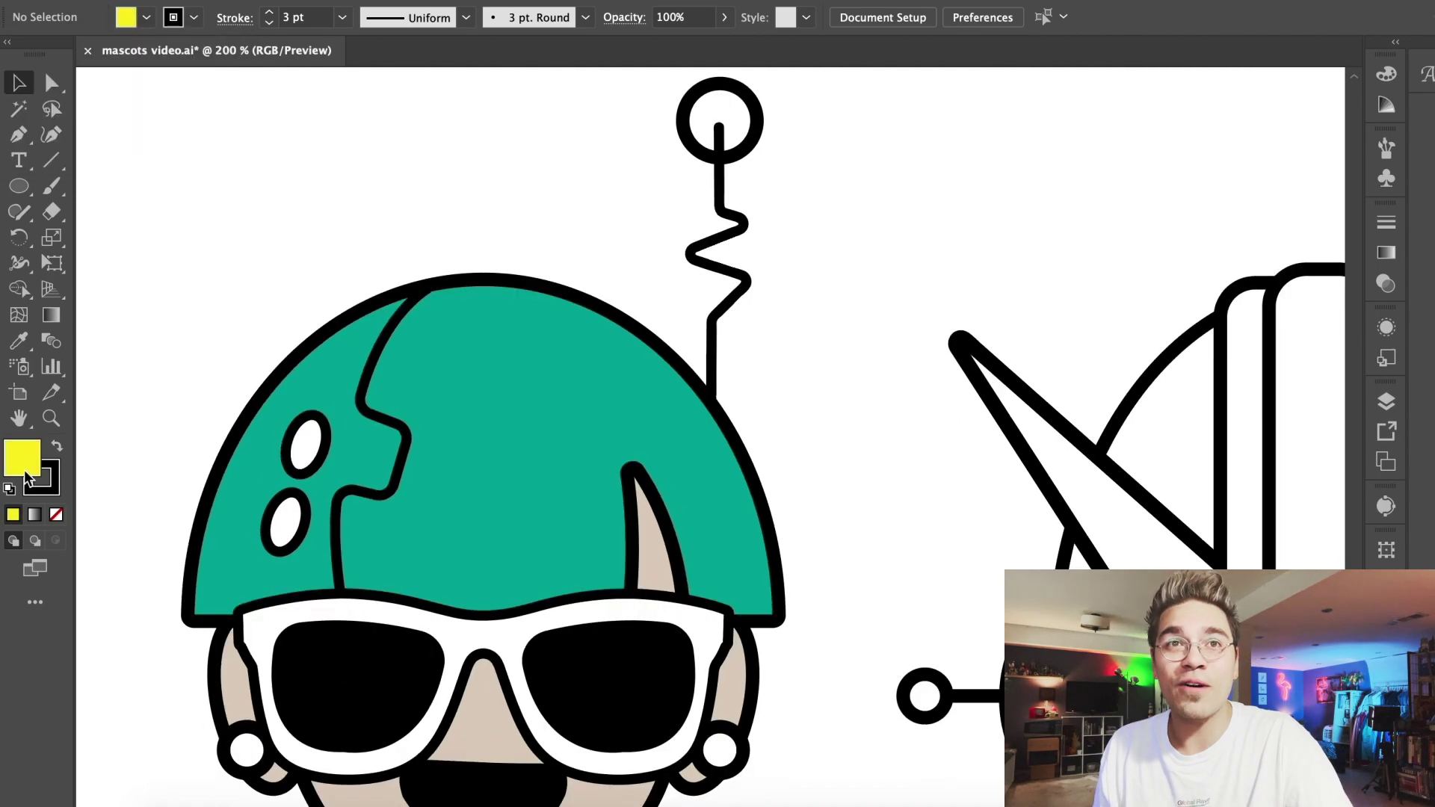
pyautogui.moveTo(24, 470); pyautogui.dragTo(708, 123)
pyautogui.scroll(-5, 432, 130)
pyautogui.moveTo(21, 465); pyautogui.dragTo(669, 412)
# Fill the flame-shaped hair and the side tufts of the frowning goggles character with orange
pyautogui.press('super+minus')
pyautogui.press('super+minus')
pyautogui.scroll(2, 706, 543)
pyautogui.scroll(10, 705, 538)
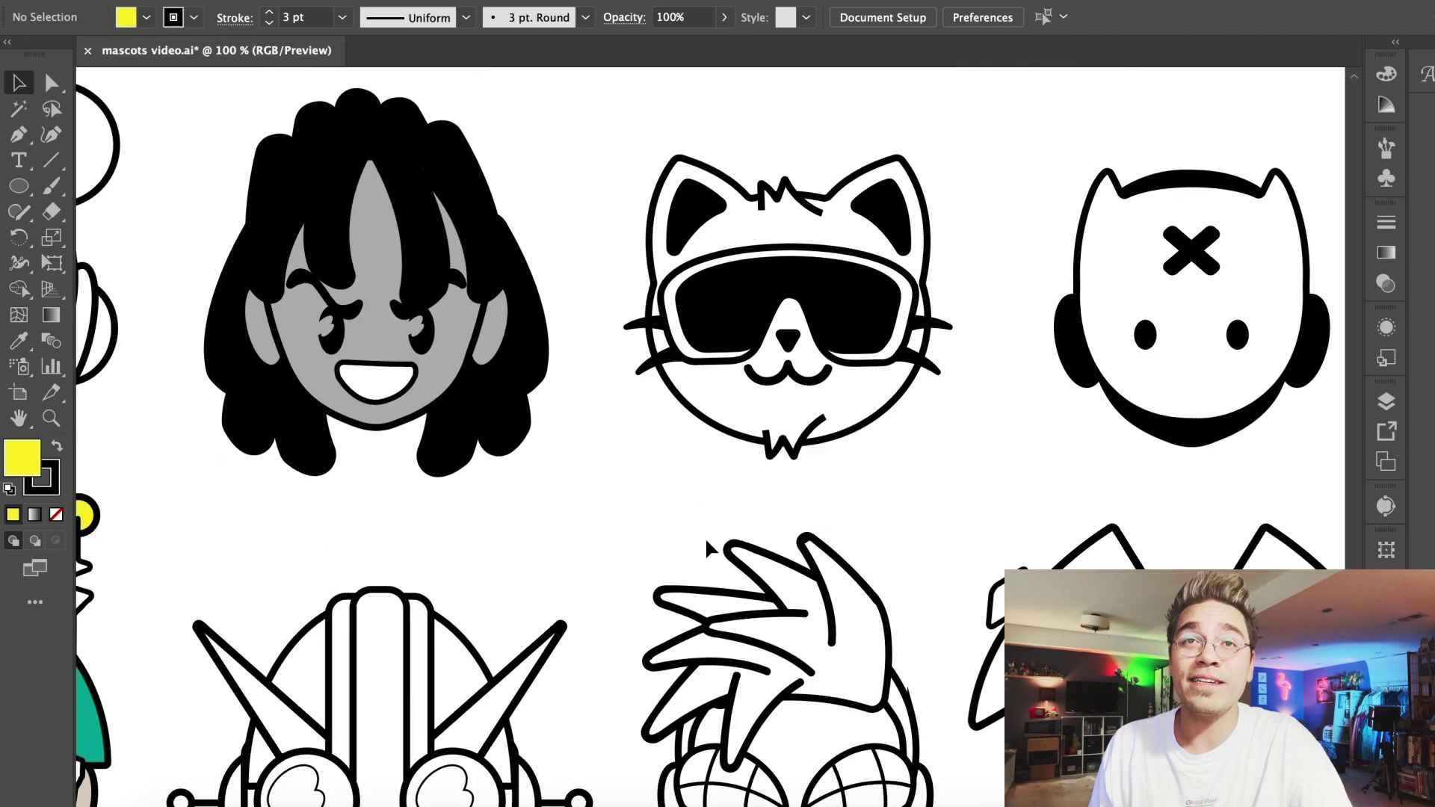
pyautogui.hscroll(9, 705, 538)
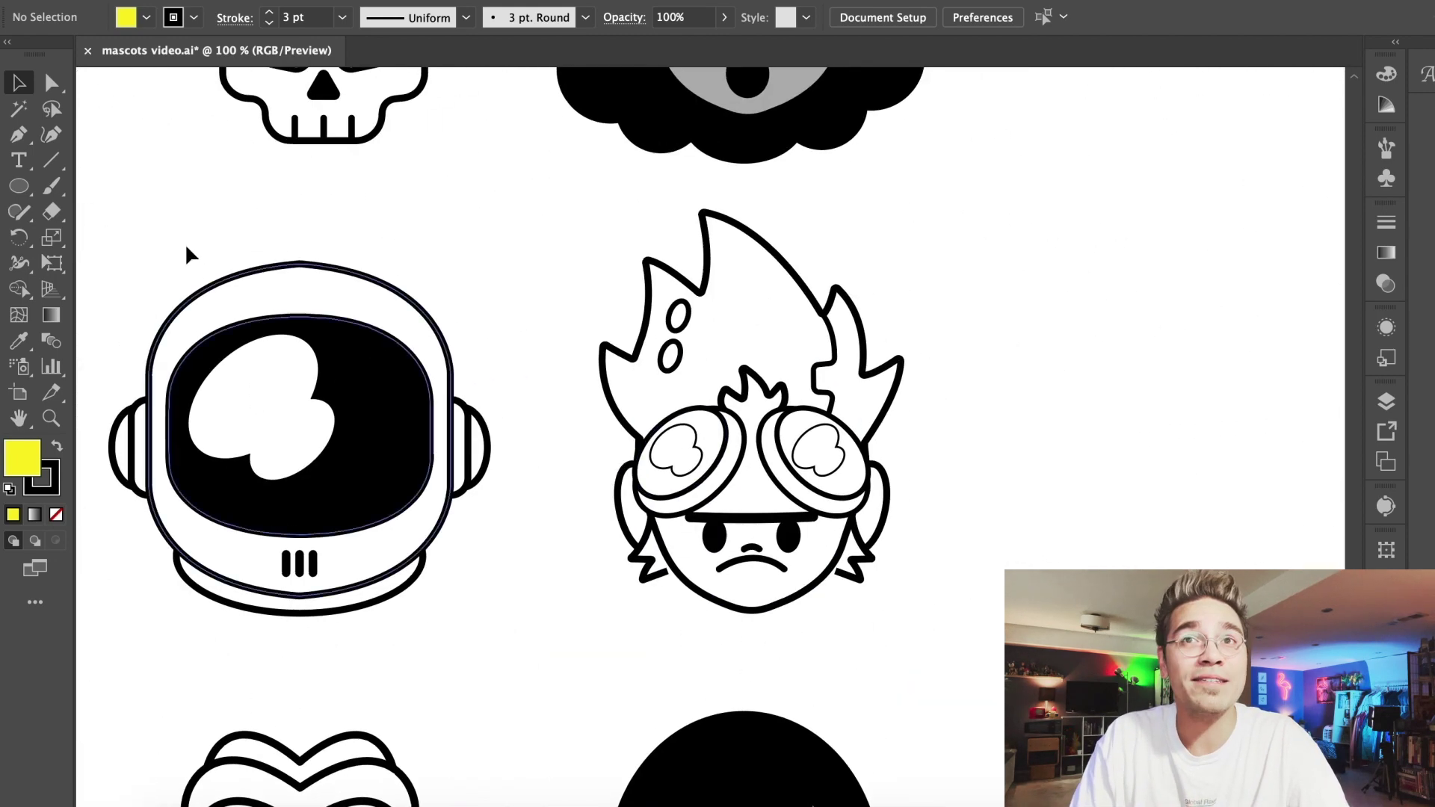
pyautogui.click(145, 17)
pyautogui.click(203, 53)
pyautogui.click(378, 263)
pyautogui.hscroll(4, 378, 263)
pyautogui.moveTo(21, 458); pyautogui.dragTo(404, 590)
pyautogui.moveTo(22, 459); pyautogui.dragTo(595, 583)
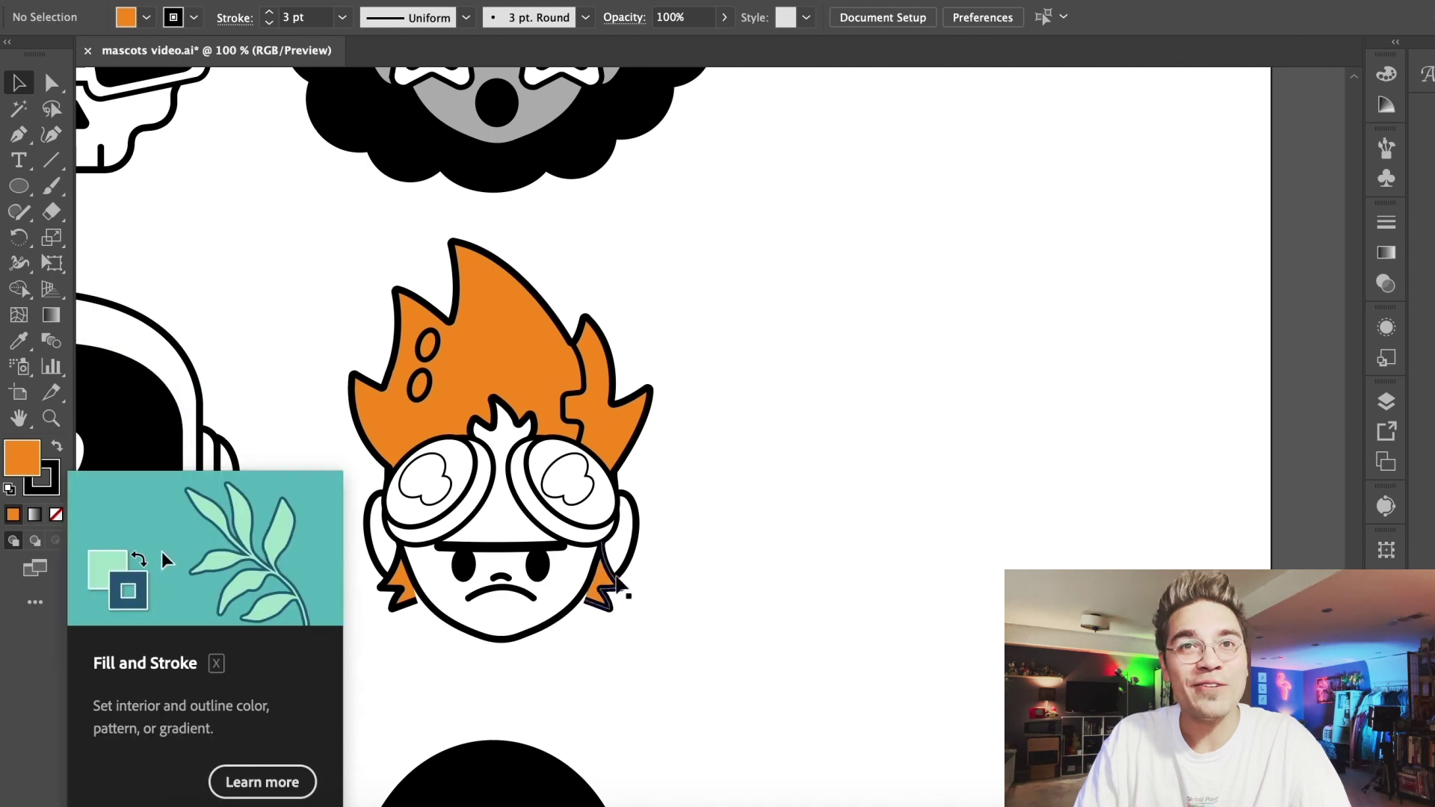
# Isolate the group of side hair tufts and nudge the left tuft four steps to the right
pyautogui.click(600, 600)
pyautogui.doubleClick(604, 602)
pyautogui.click(603, 598)
pyautogui.doubleClick(408, 591)
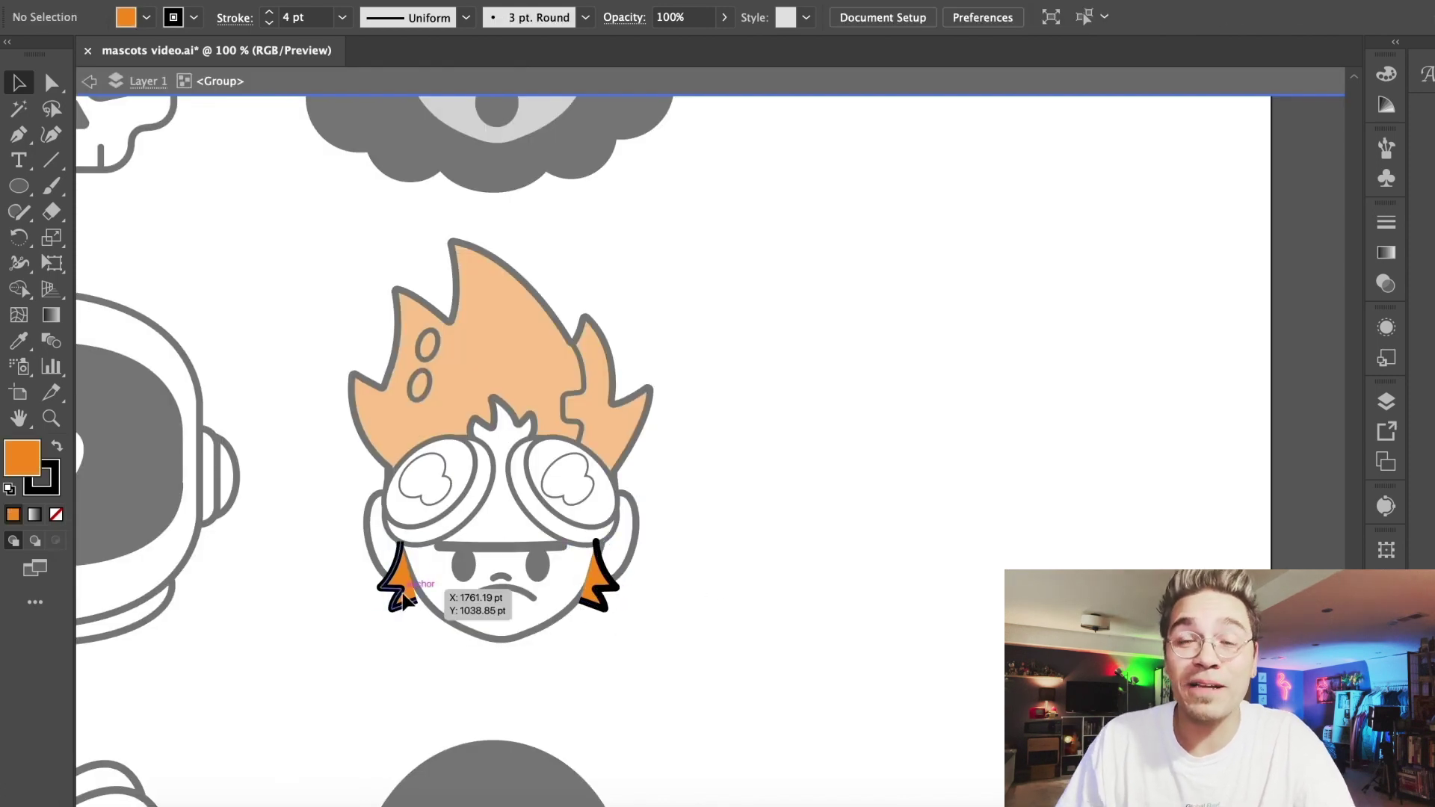
pyautogui.press('Right')
pyautogui.press('Right')
pyautogui.press('Right')
pyautogui.press('Right')
pyautogui.doubleClick(360, 660)
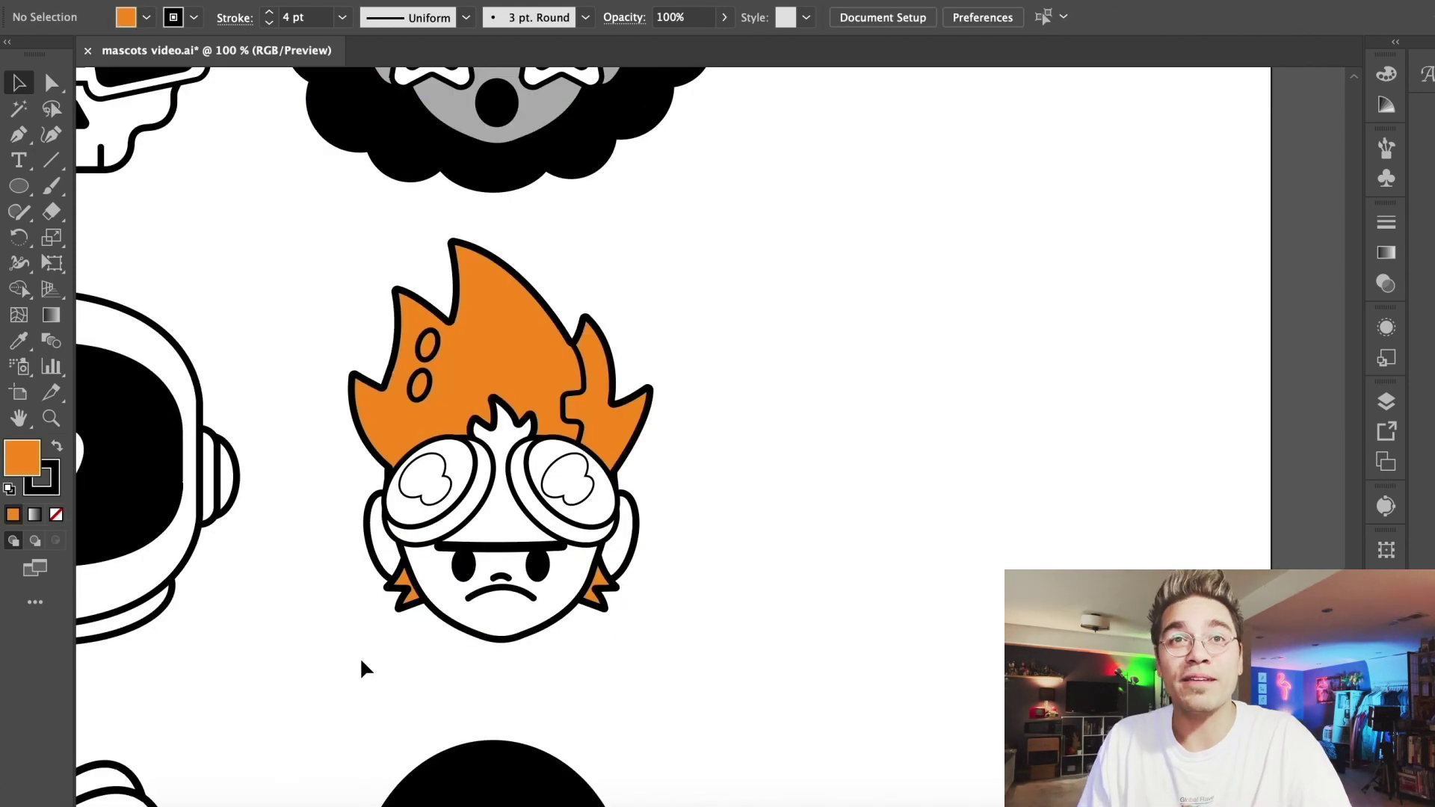
# Fill the flame-haired character's face and both ears with a light brown skin tone
pyautogui.click(134, 17)
pyautogui.click(73, 81)
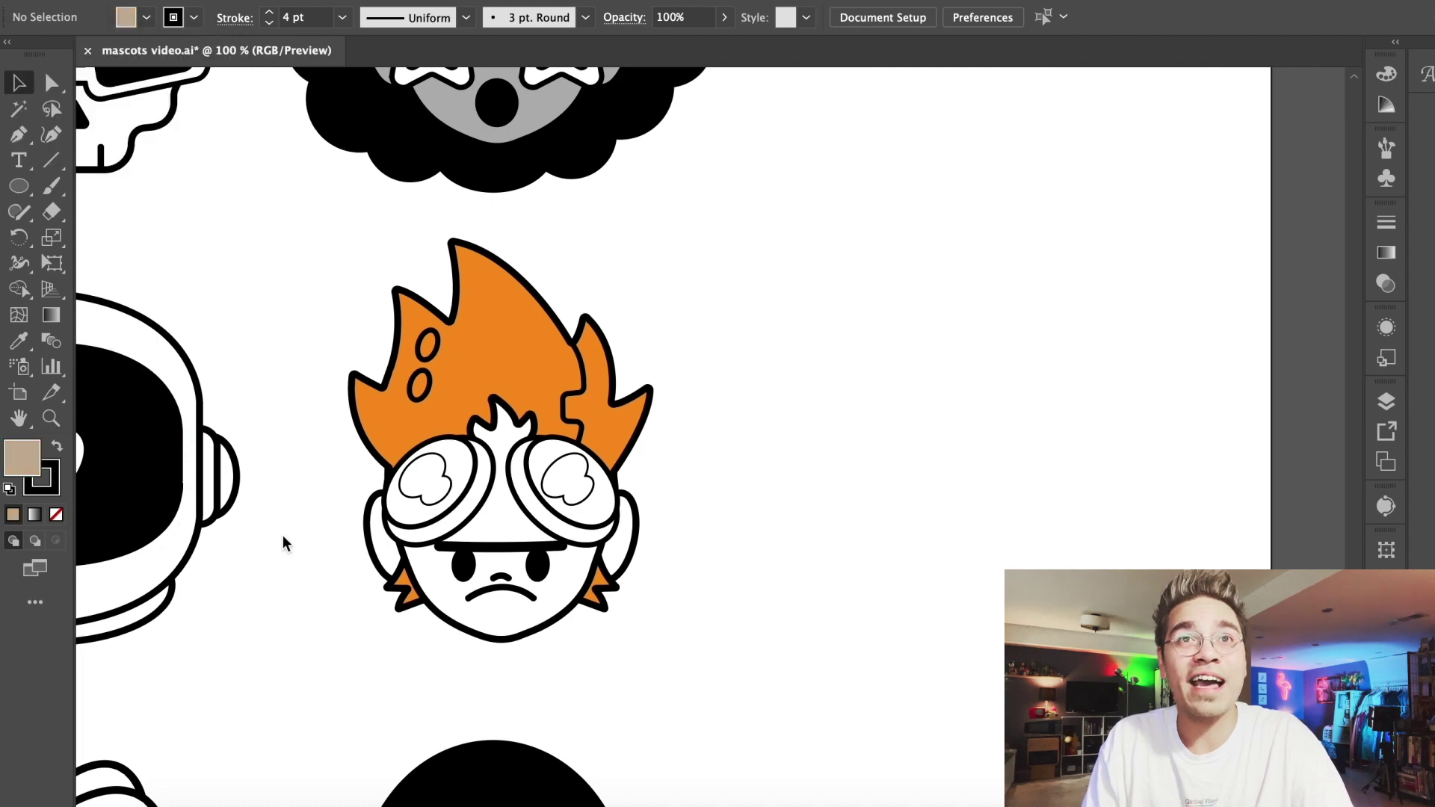
pyautogui.click(383, 551)
pyautogui.click(494, 590)
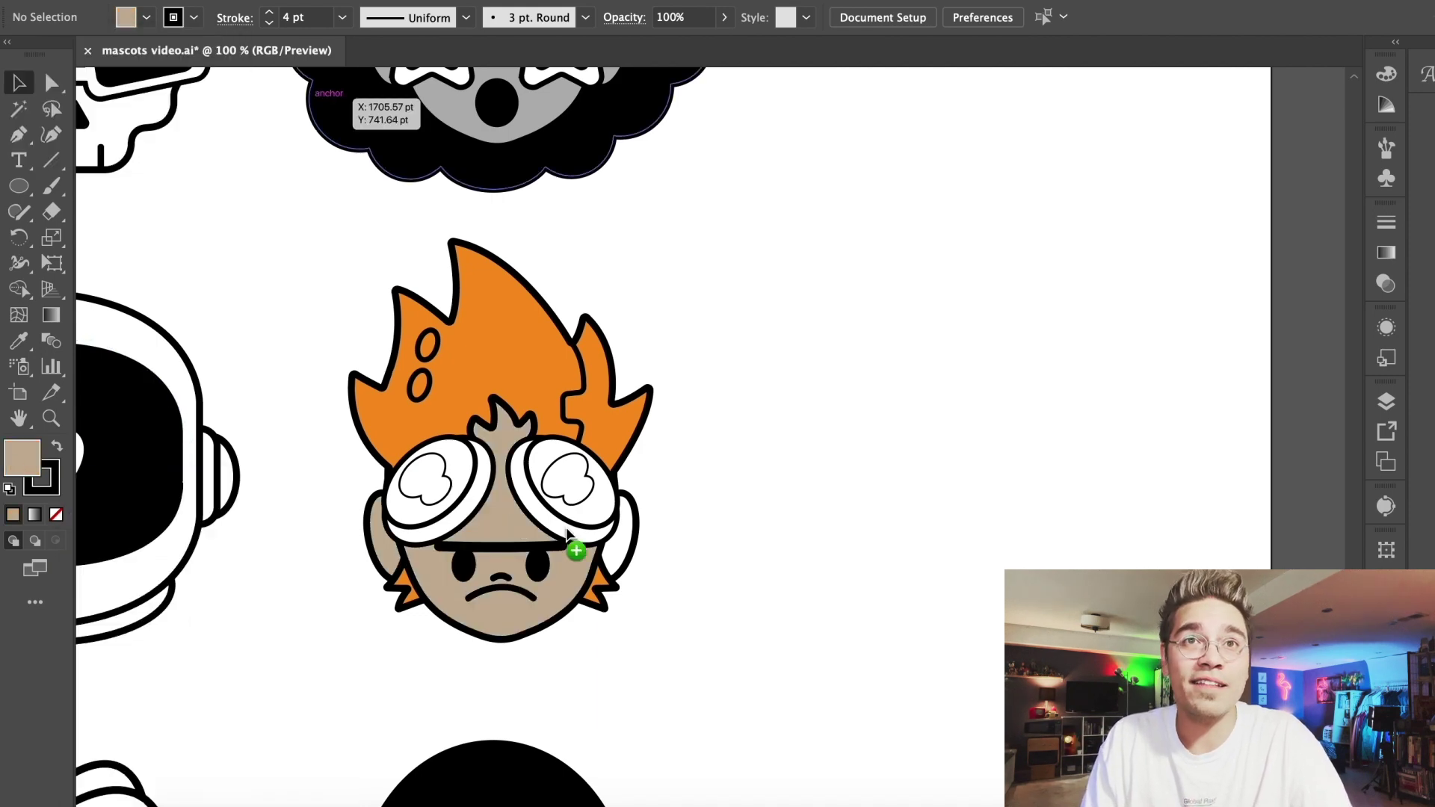
pyautogui.click(624, 549)
# Fill both goggle lenses of the flame-haired character with dark blue
pyautogui.click(147, 18)
pyautogui.click(190, 81)
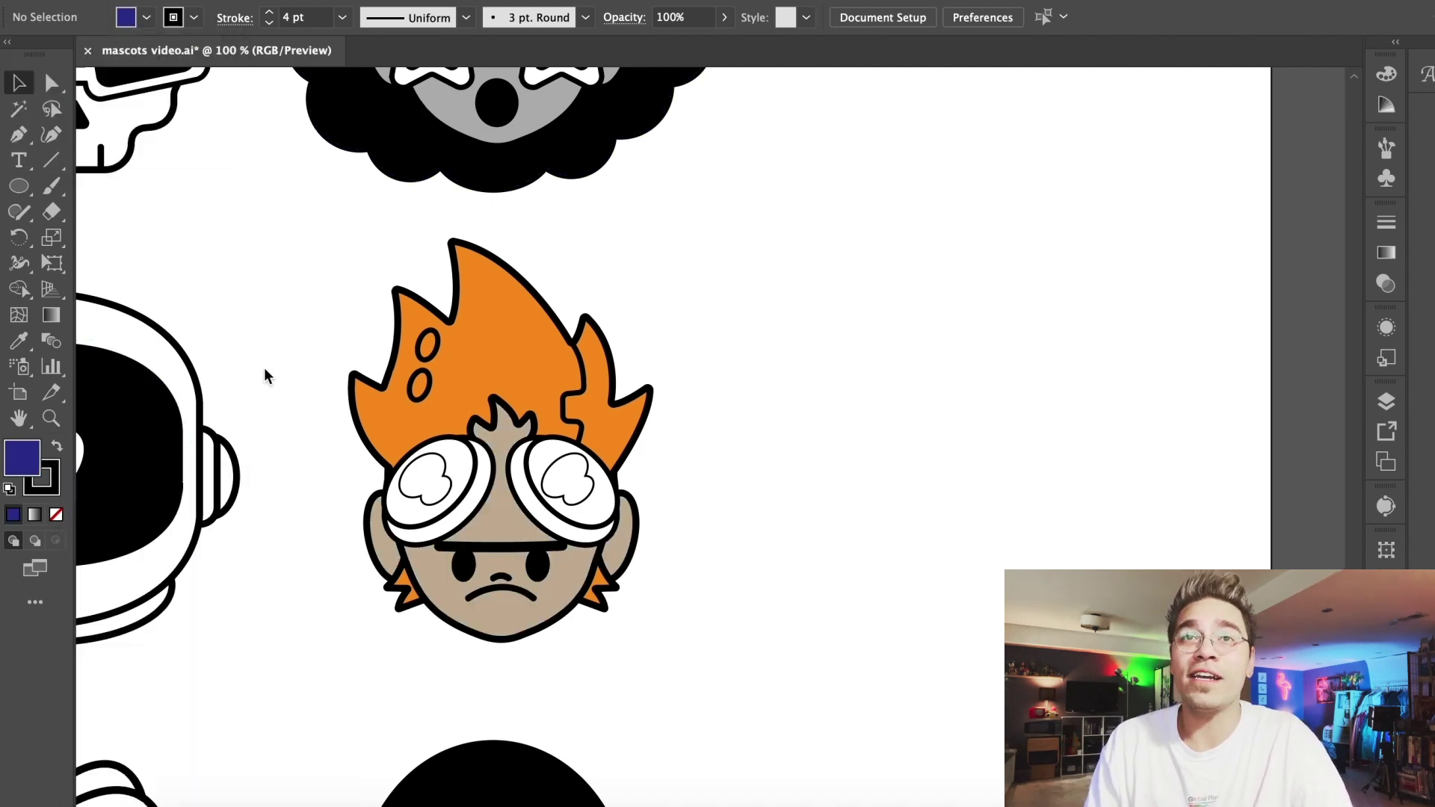
pyautogui.scroll(-5, 263, 367)
pyautogui.press('super+plus')
pyautogui.scroll(3, 259, 365)
pyautogui.hscroll(-8, 250, 418)
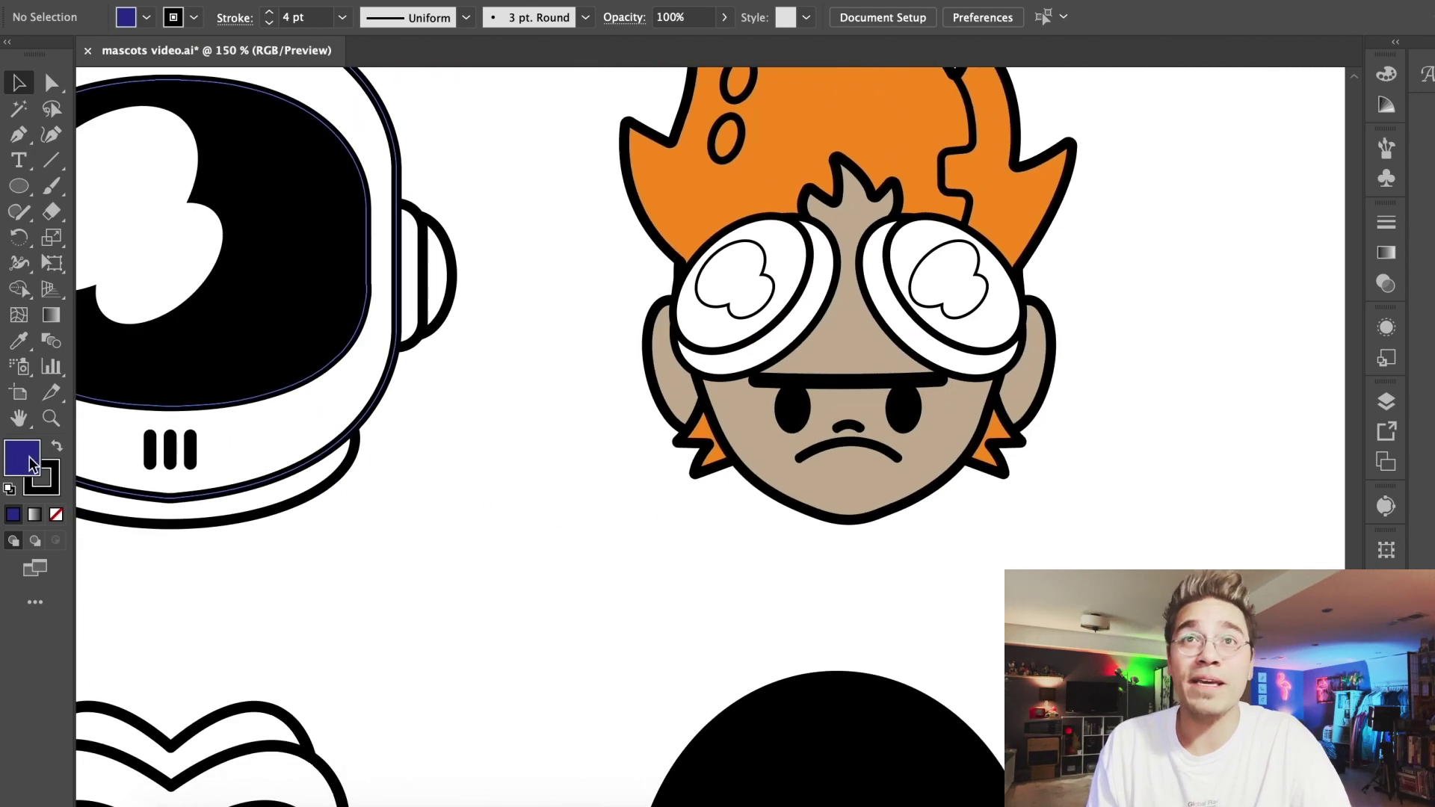
pyautogui.moveTo(28, 457); pyautogui.dragTo(764, 258)
pyautogui.click(764, 260)
pyautogui.click(925, 250)
# Fill the two small oval highlights in the orange flame hair with white
pyautogui.scroll(4, 486, 432)
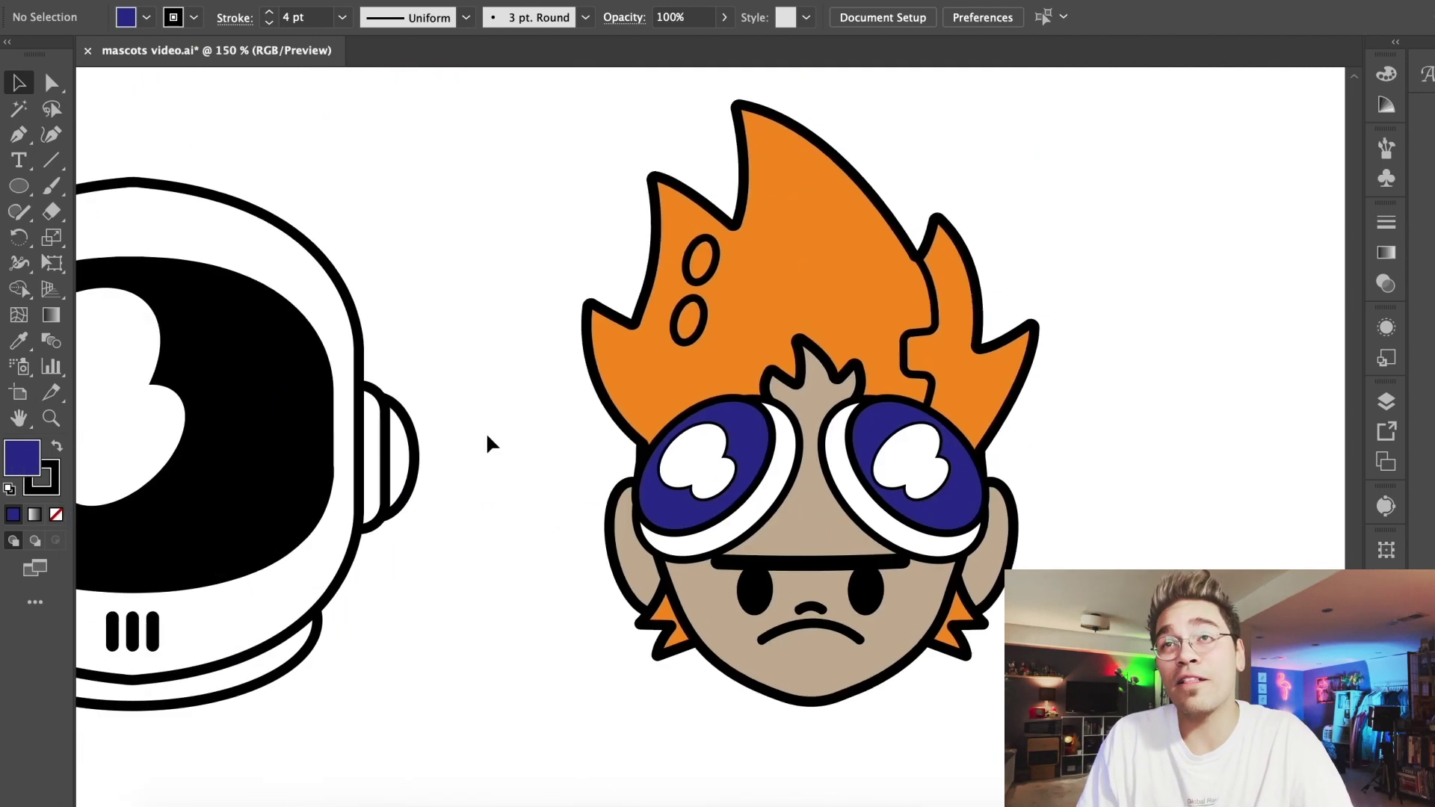
pyautogui.click(146, 17)
pyautogui.click(41, 55)
pyautogui.click(393, 142)
pyautogui.doubleClick(710, 261)
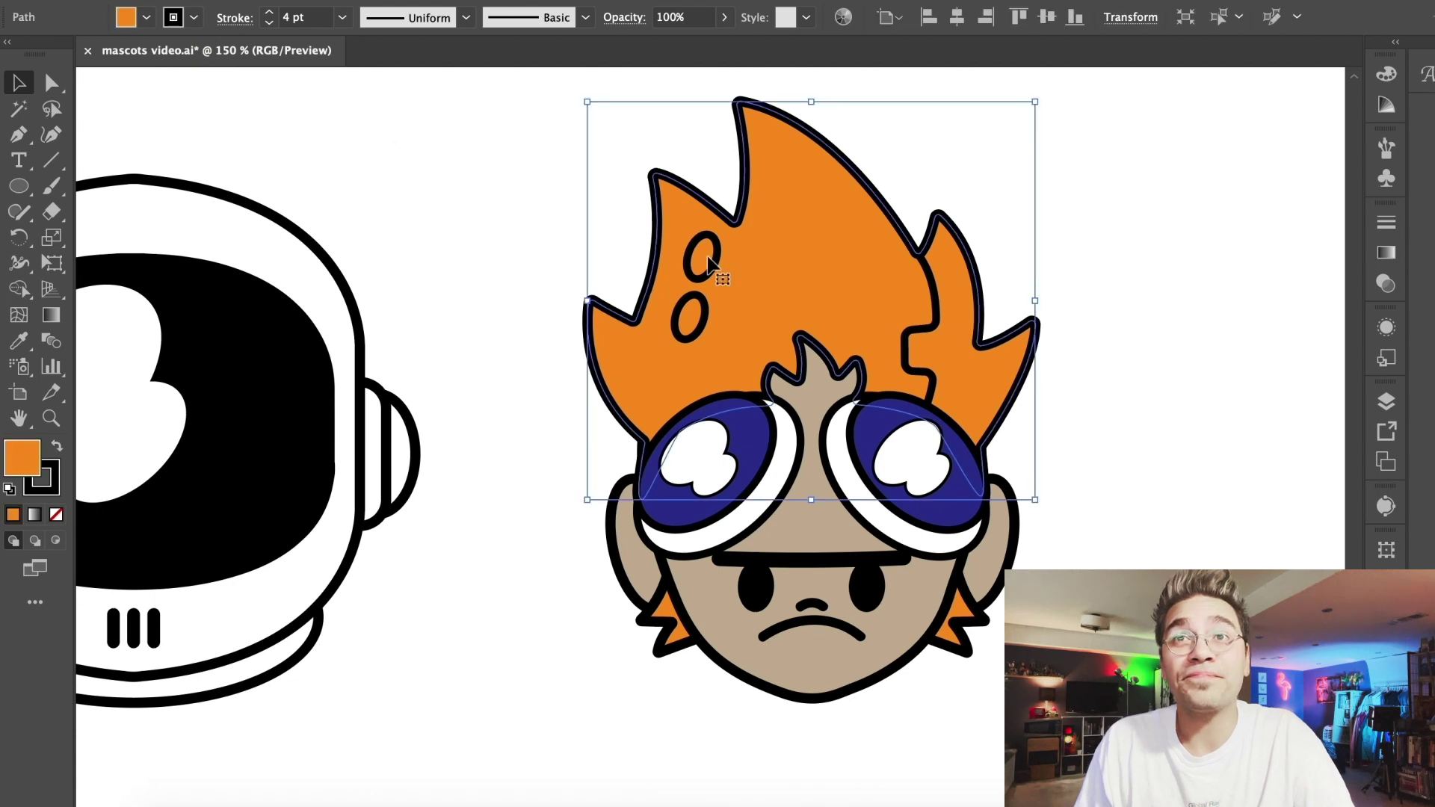
pyautogui.press('Escape')
pyautogui.doubleClick(698, 258)
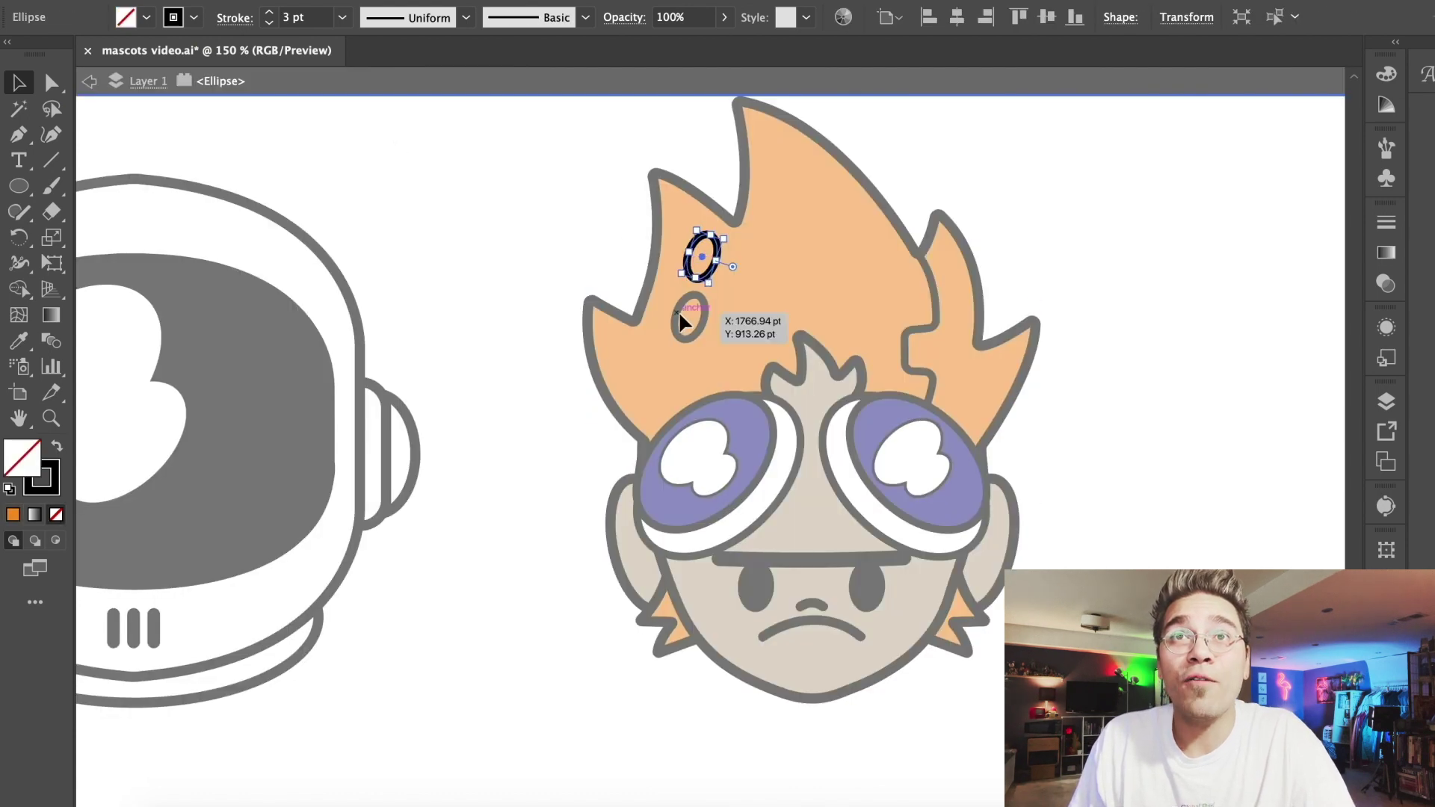
pyautogui.click(146, 17)
pyautogui.press('Escape')
pyautogui.press('Escape')
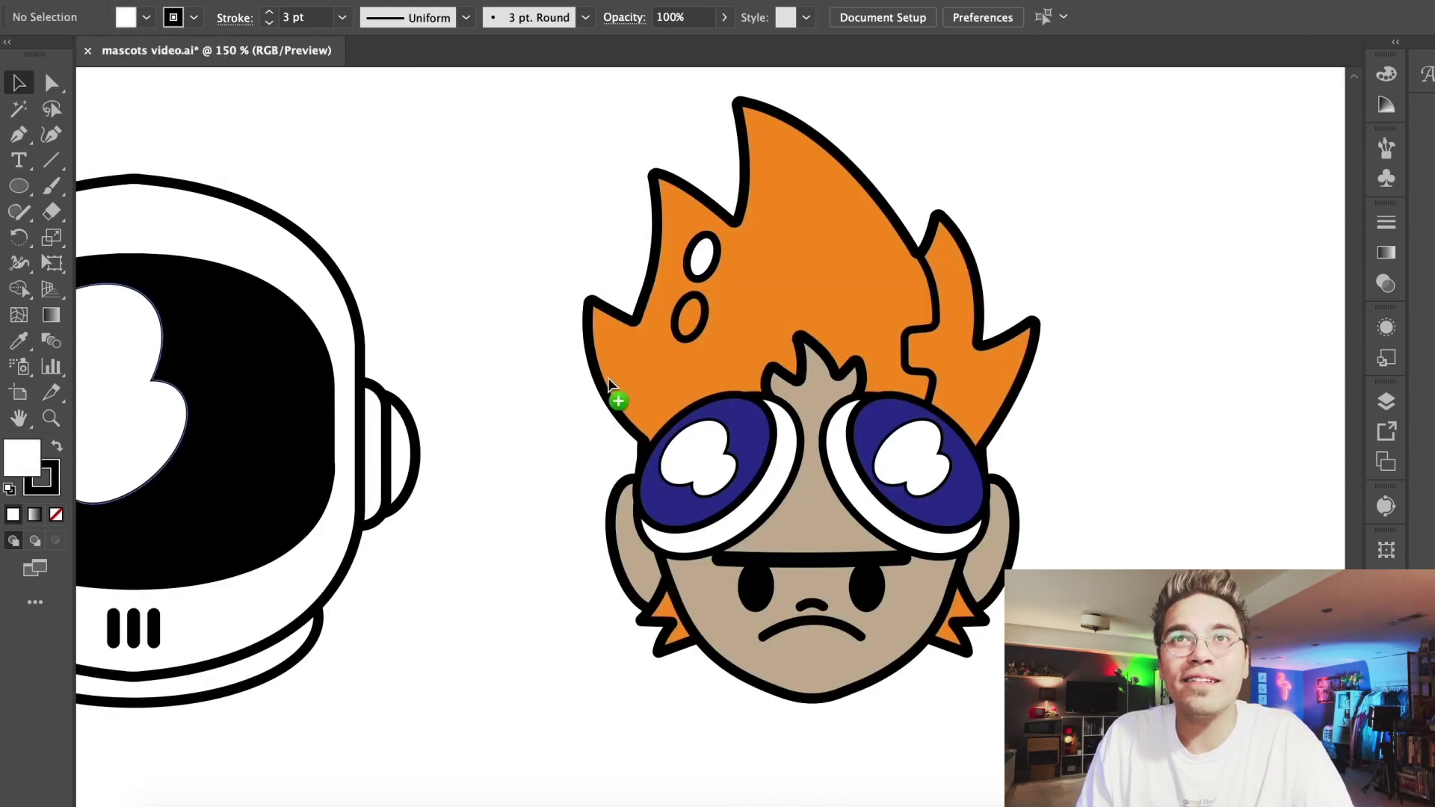
pyautogui.click(688, 317)
pyautogui.click(146, 17)
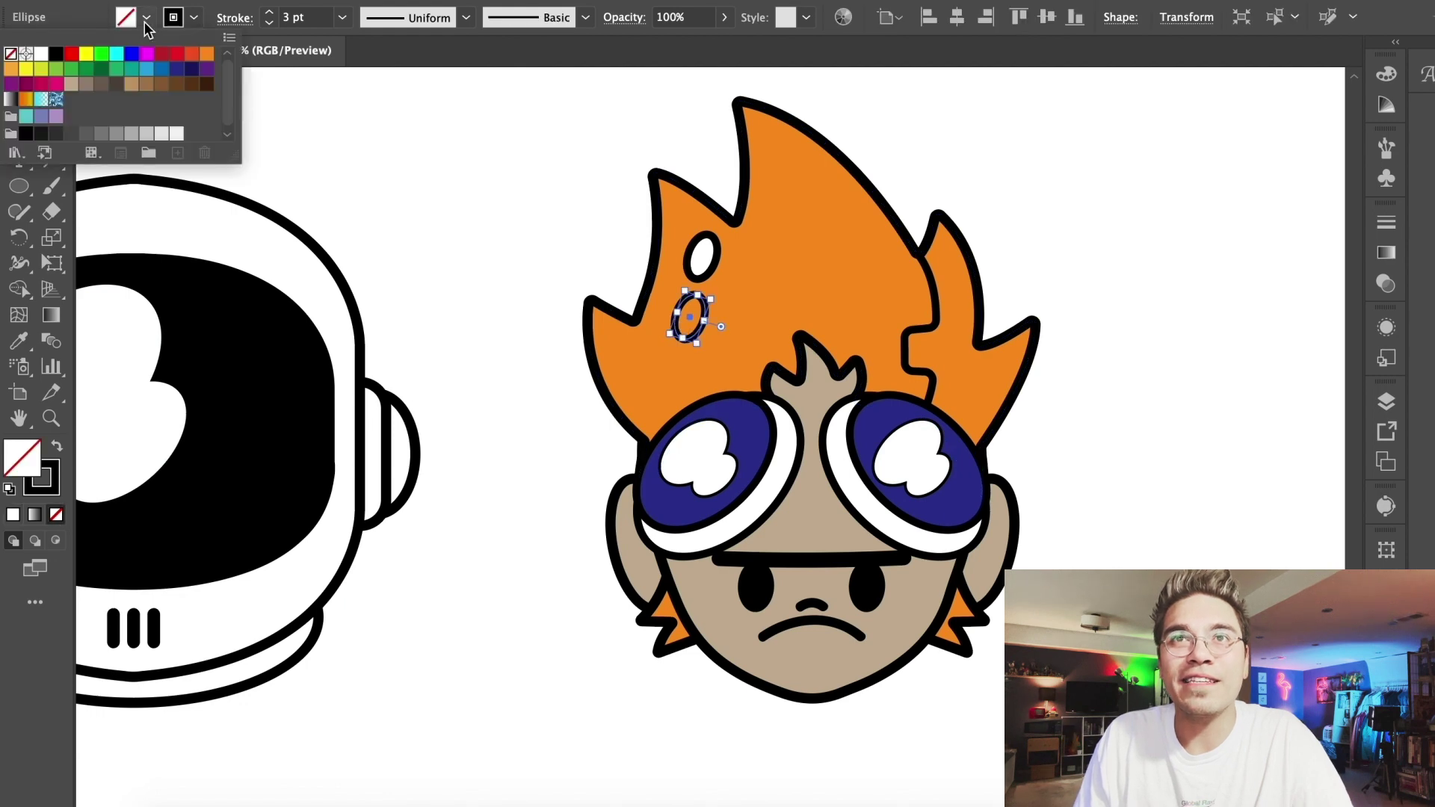
pyautogui.click(539, 280)
# Fill the astronaut helmet's shell and outer ear caps with blue
pyautogui.hscroll(-10, 511, 230)
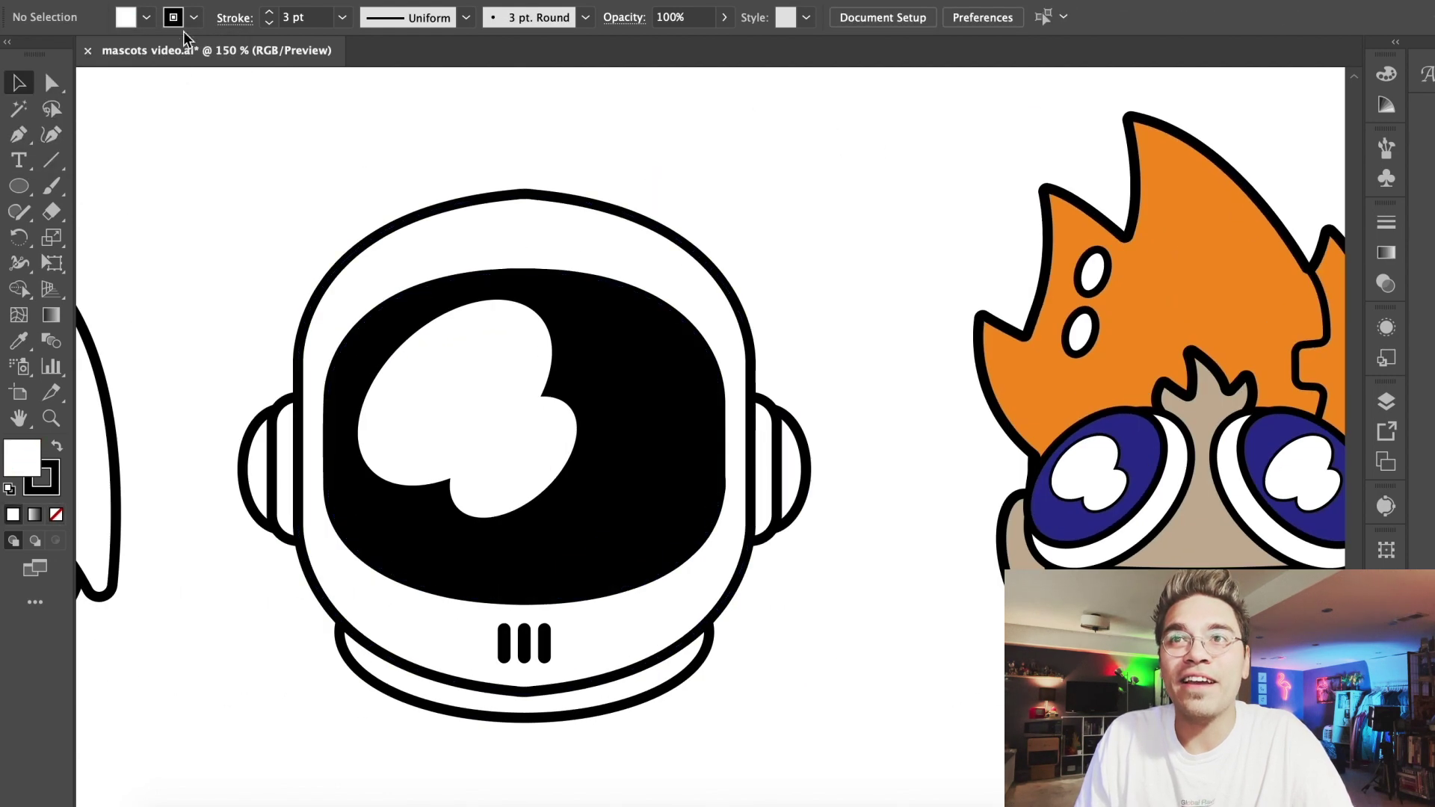
pyautogui.click(145, 17)
pyautogui.click(158, 71)
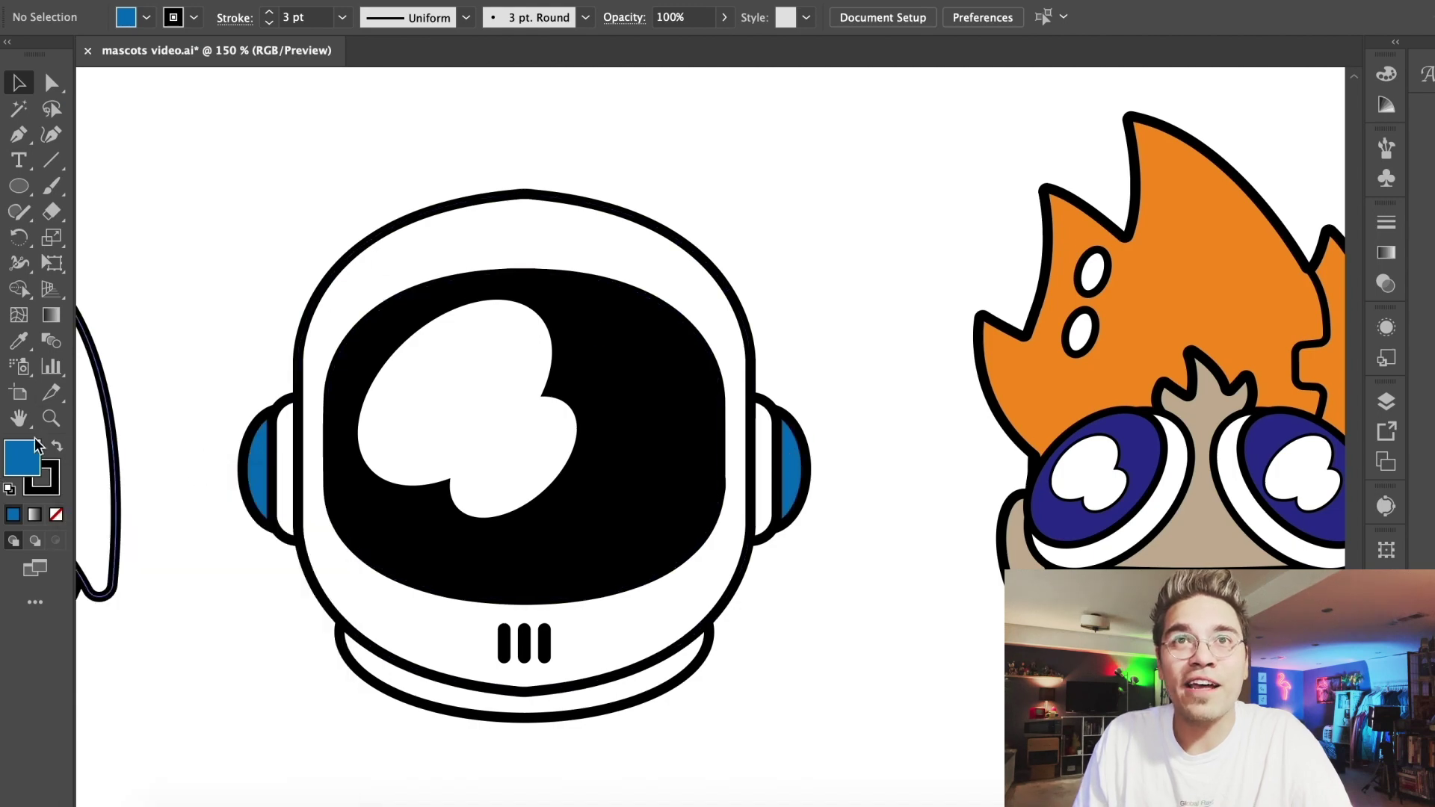
pyautogui.moveTo(30, 452); pyautogui.dragTo(388, 269)
# Recolor the dreadlocked character's gray face and ears with a dark brown skin tone
pyautogui.hscroll(-20, 241, 194)
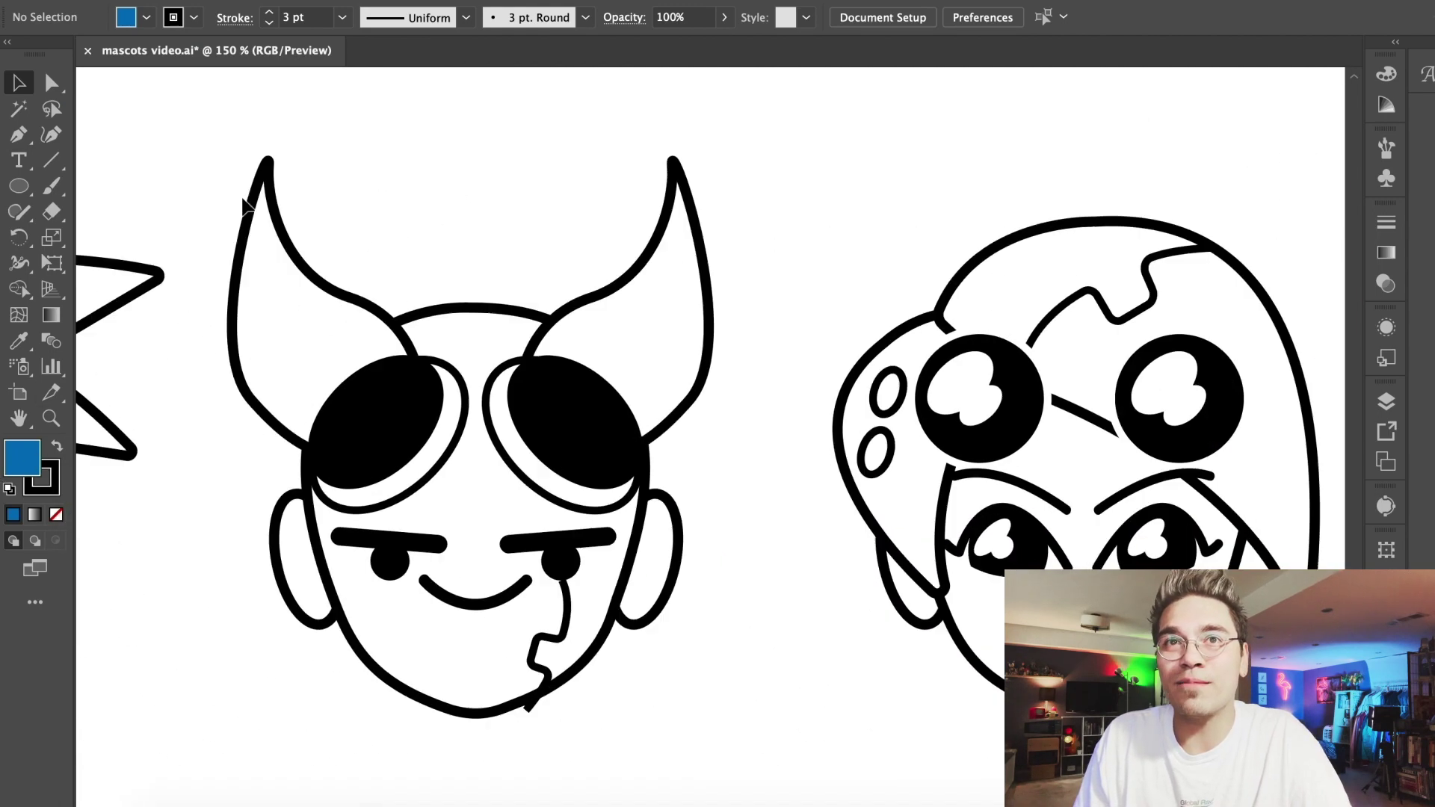
pyautogui.press('super+minus')
pyautogui.press('super+minus')
pyautogui.press('super+minus')
pyautogui.press('super+minus')
pyautogui.hscroll(3, 242, 199)
pyautogui.press('super+plus')
pyautogui.press('super+plus')
pyautogui.press('super+plus')
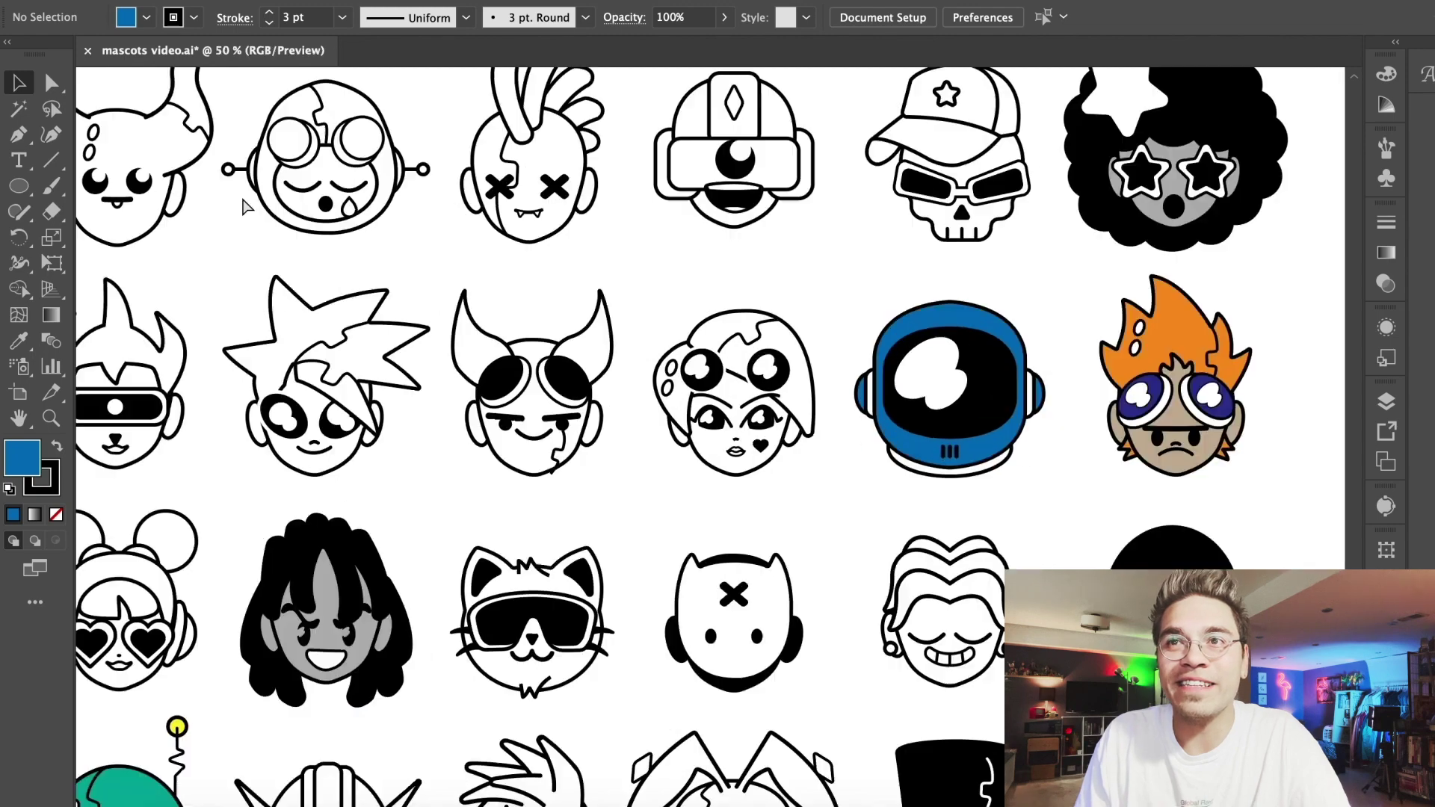
pyautogui.scroll(-5, 242, 199)
pyautogui.hscroll(-5, 242, 199)
pyautogui.scroll(2, 242, 204)
pyautogui.click(144, 17)
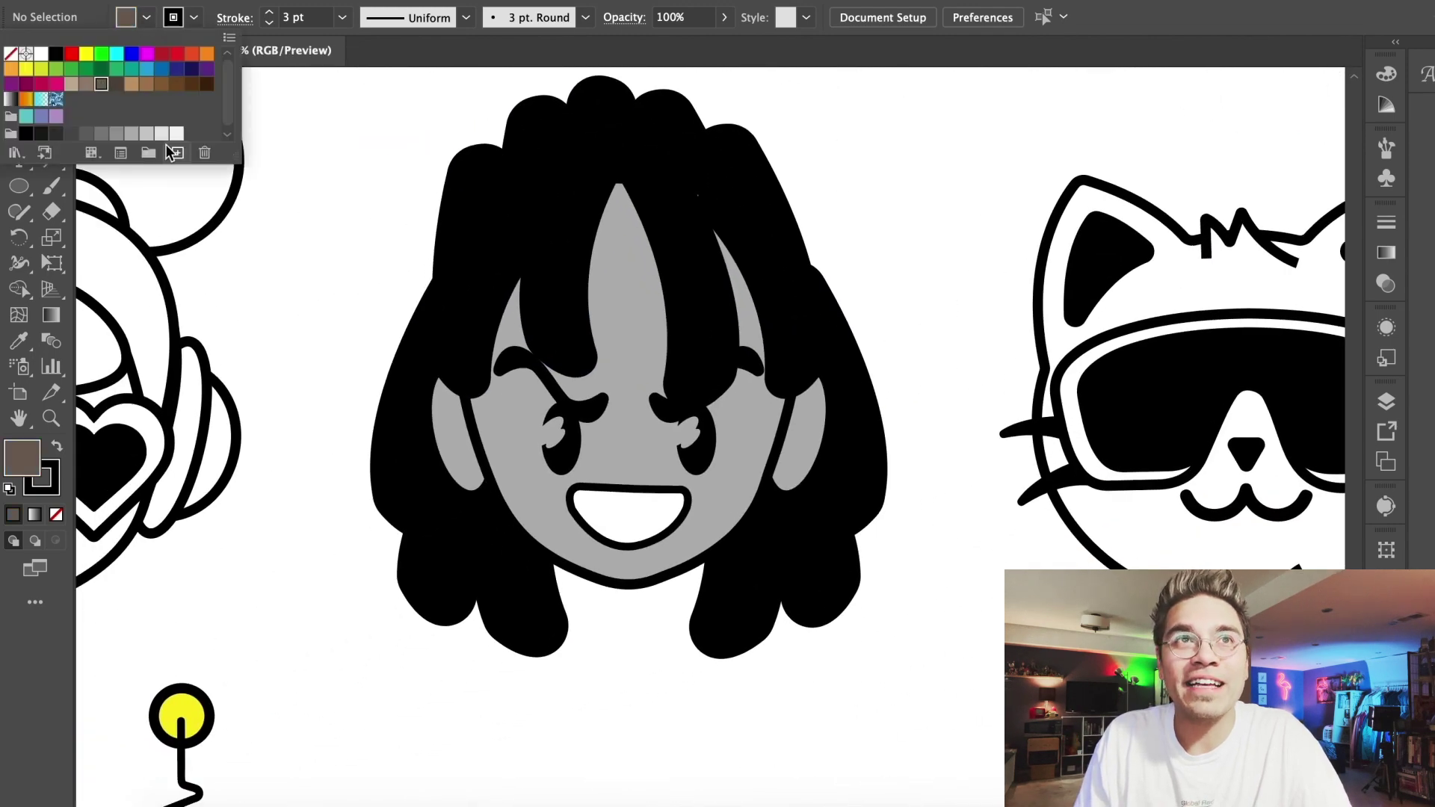
pyautogui.moveTo(28, 462); pyautogui.dragTo(621, 432)
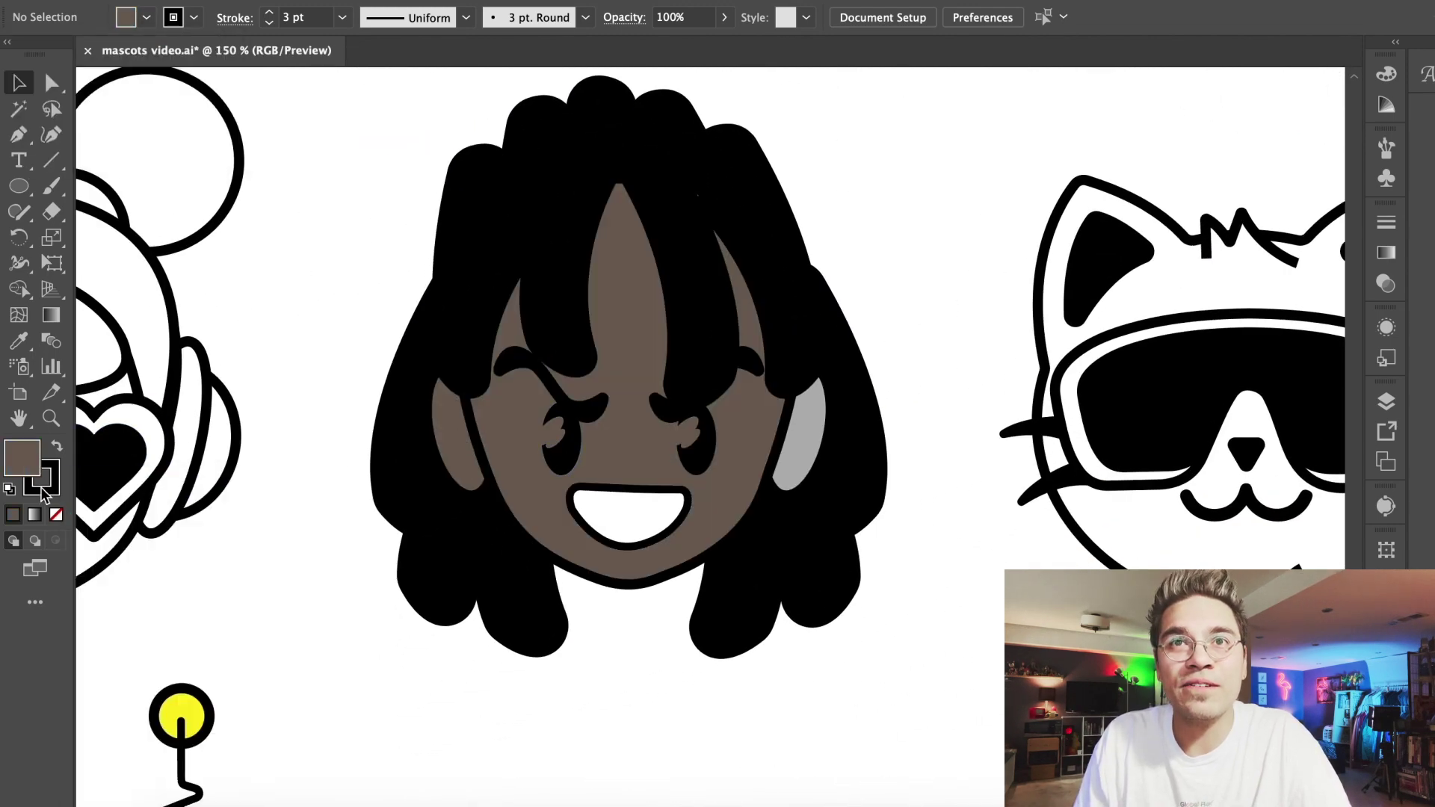
# Fill the sunglasses-wearing cat's head and its forehead and chin fur tufts with orange-red
pyautogui.hscroll(7, 798, 443)
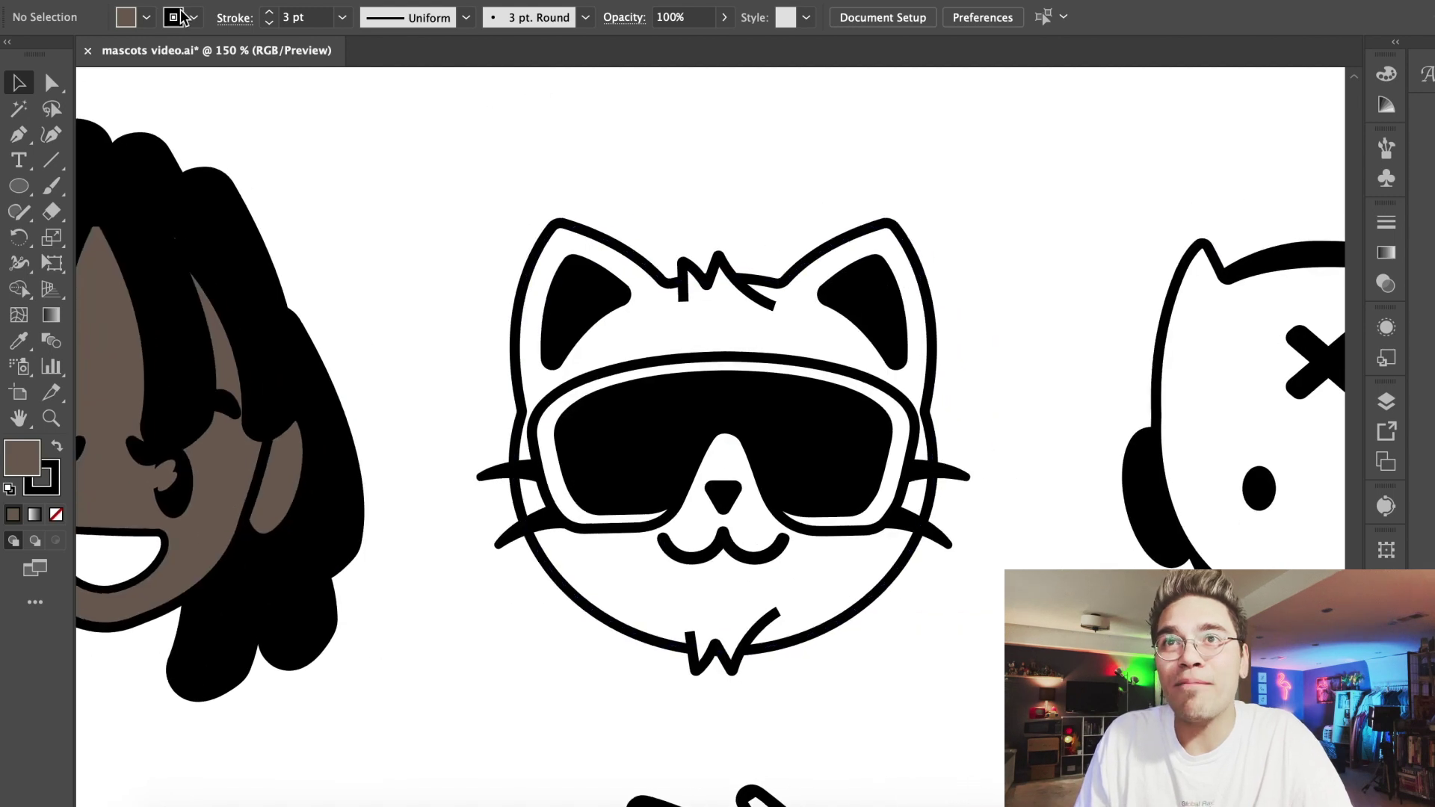
pyautogui.click(145, 16)
pyautogui.click(190, 55)
pyautogui.hscroll(2, 426, 217)
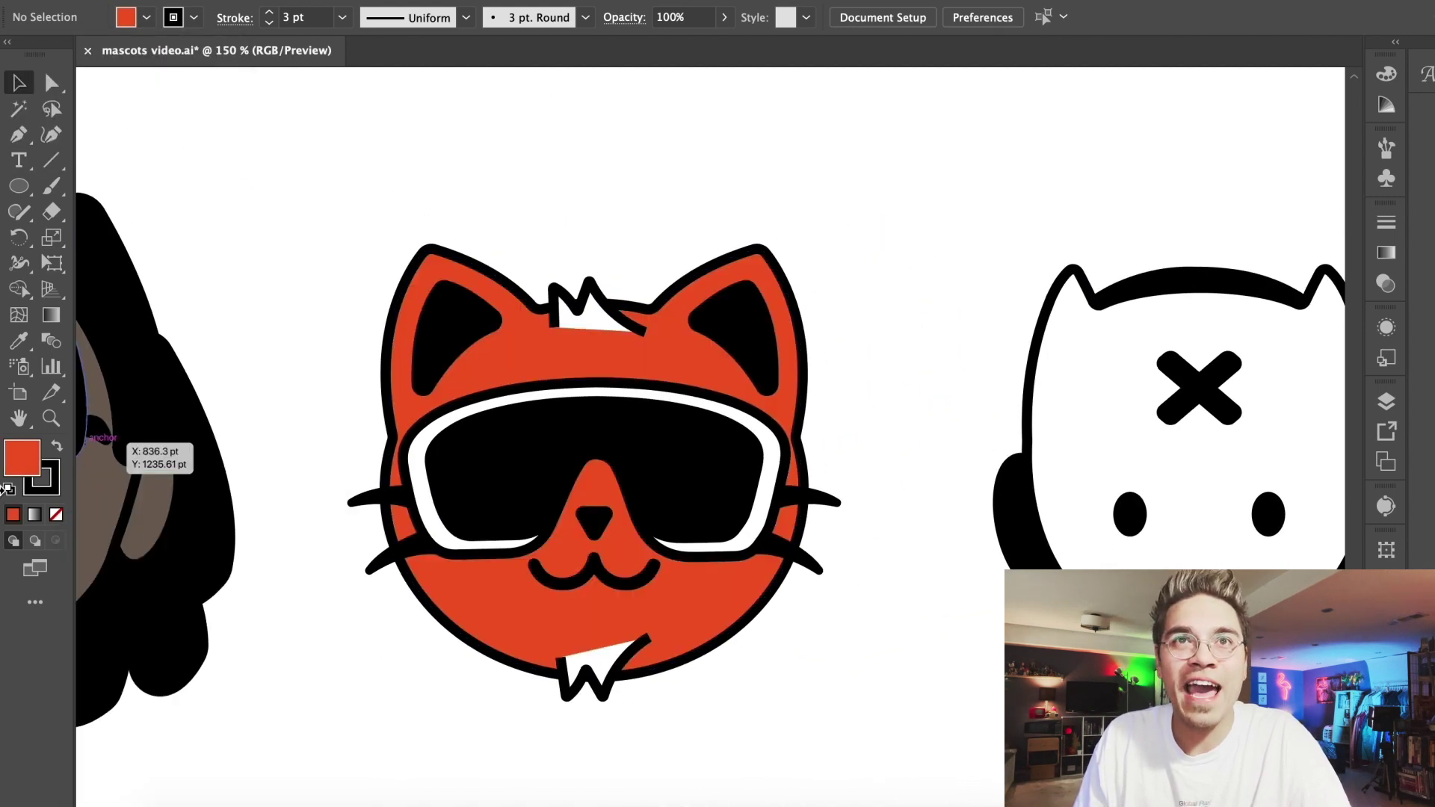
pyautogui.click(594, 320)
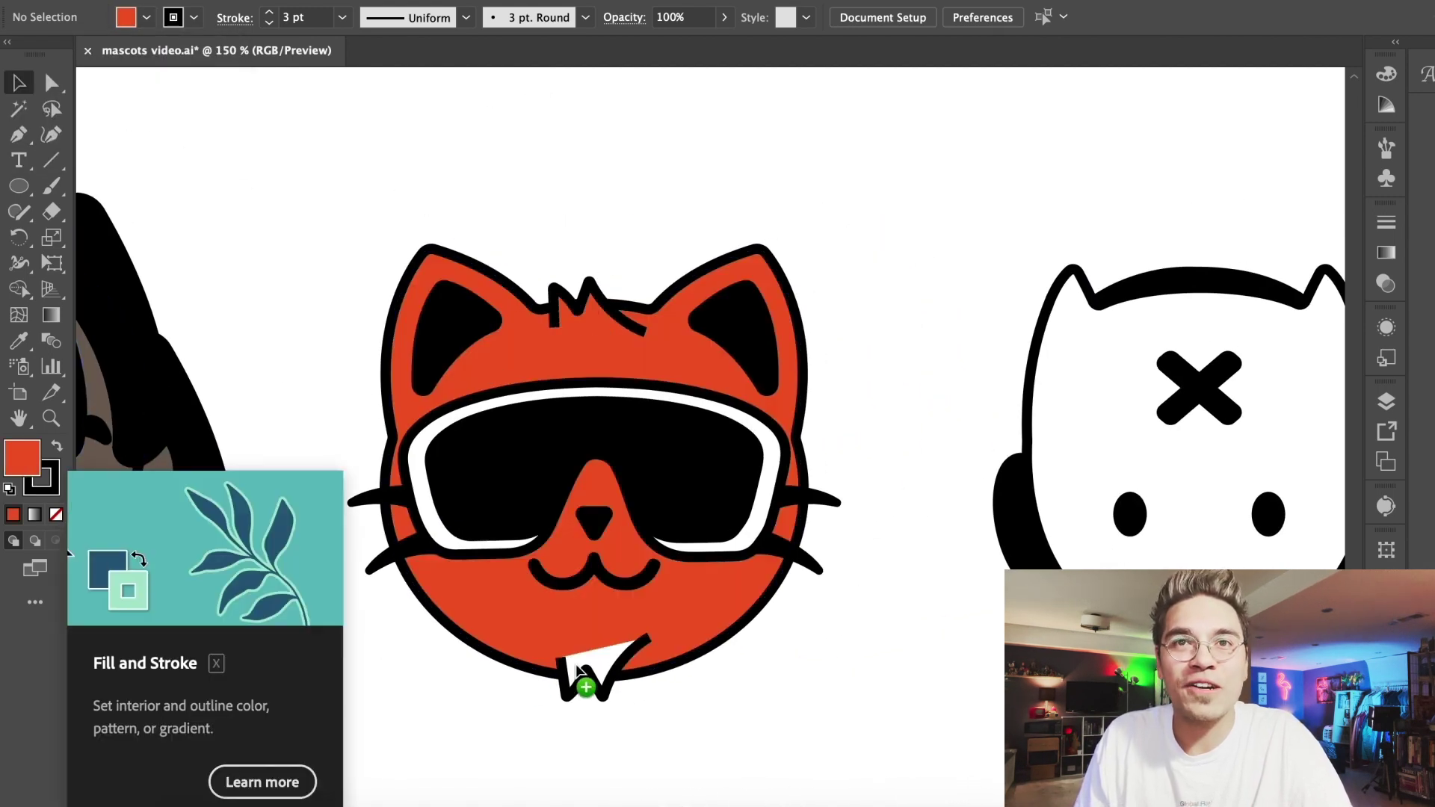
pyautogui.click(577, 667)
# Fill the frame of the cat's visor sunglasses with bright yellow
pyautogui.hscroll(3, 751, 747)
pyautogui.click(146, 17)
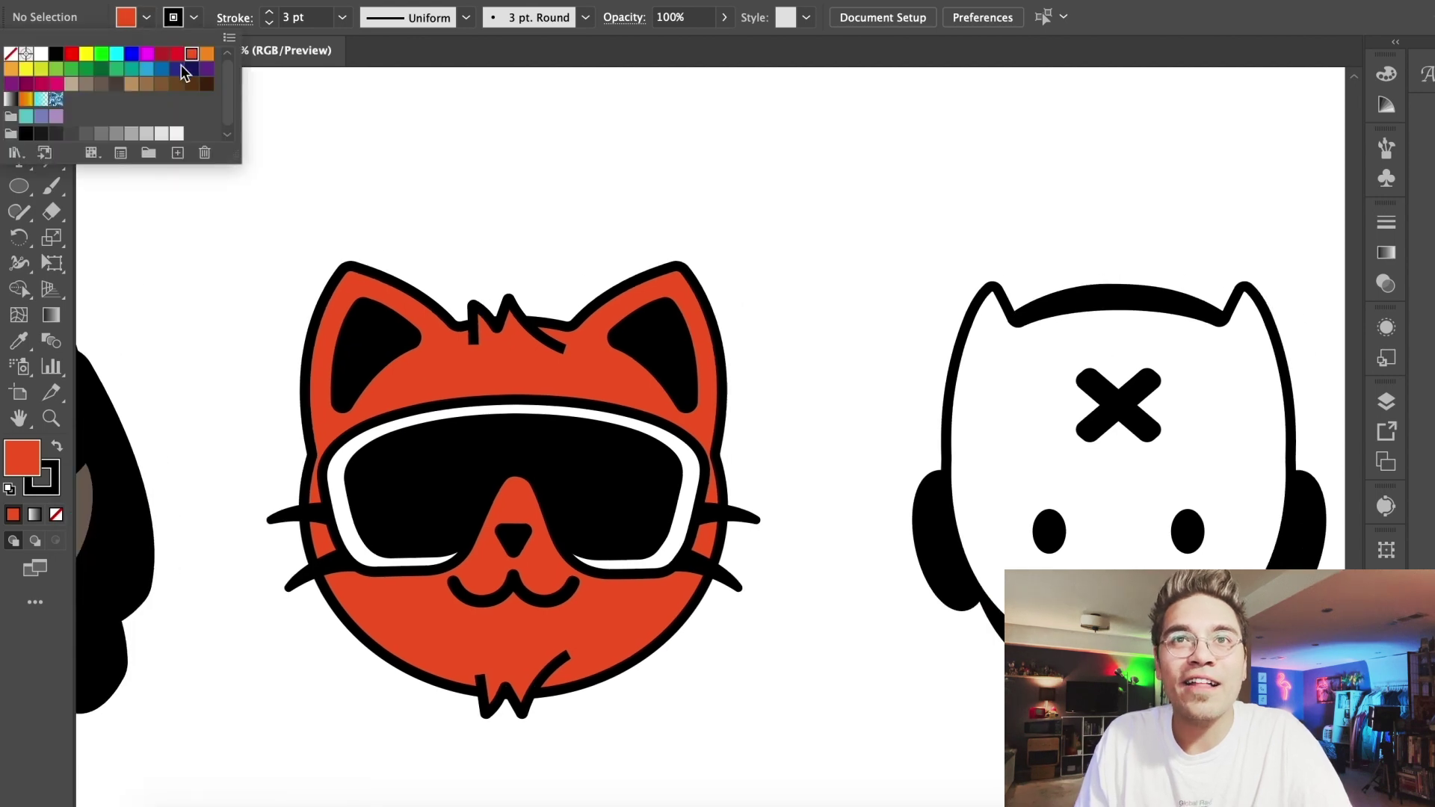
pyautogui.click(22, 71)
pyautogui.click(345, 459)
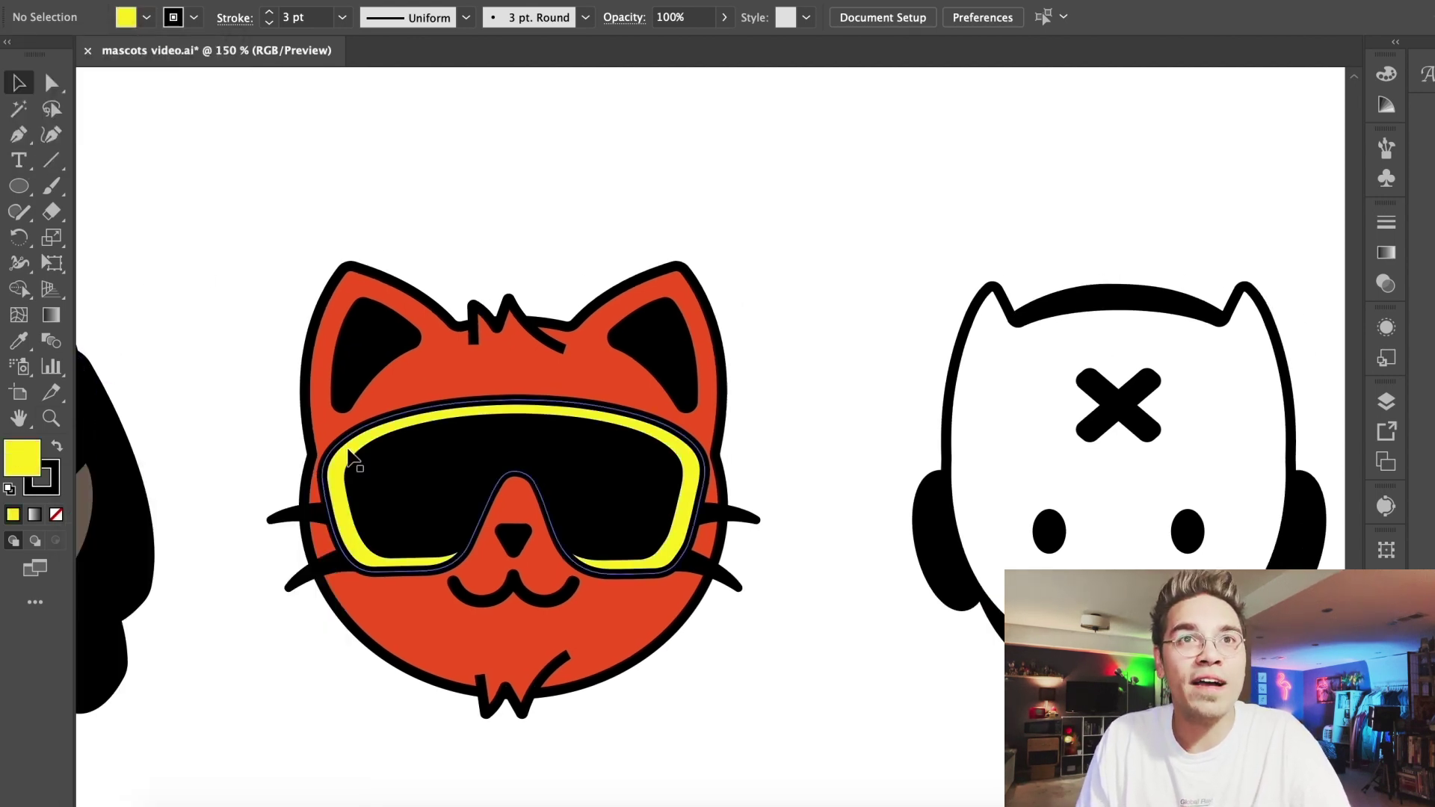
# Recolor both fill and stroke of the X on the white horned mask's forehead to red
pyautogui.hscroll(10, 237, 318)
pyautogui.hscroll(5, 238, 317)
pyautogui.click(428, 354)
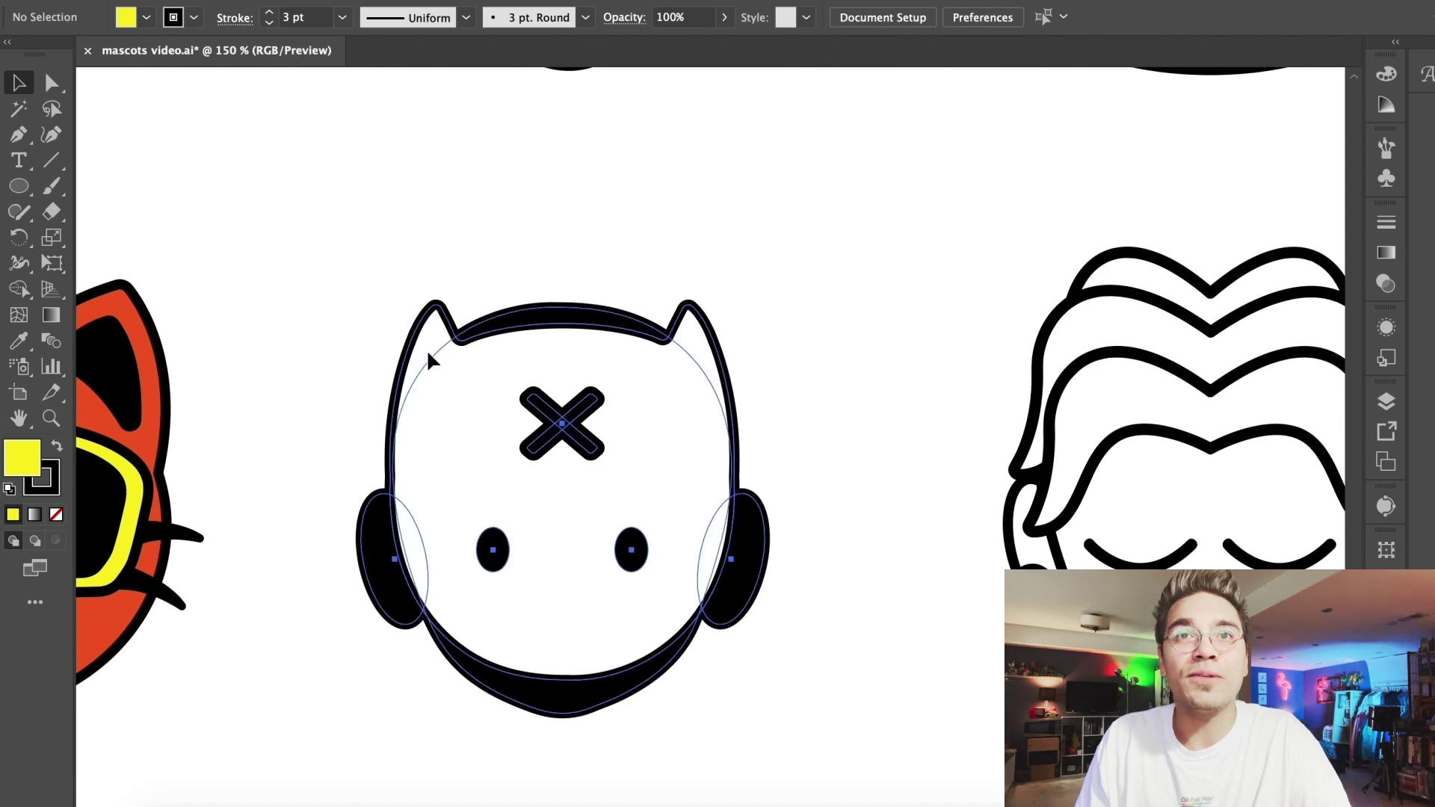
pyautogui.doubleClick(558, 425)
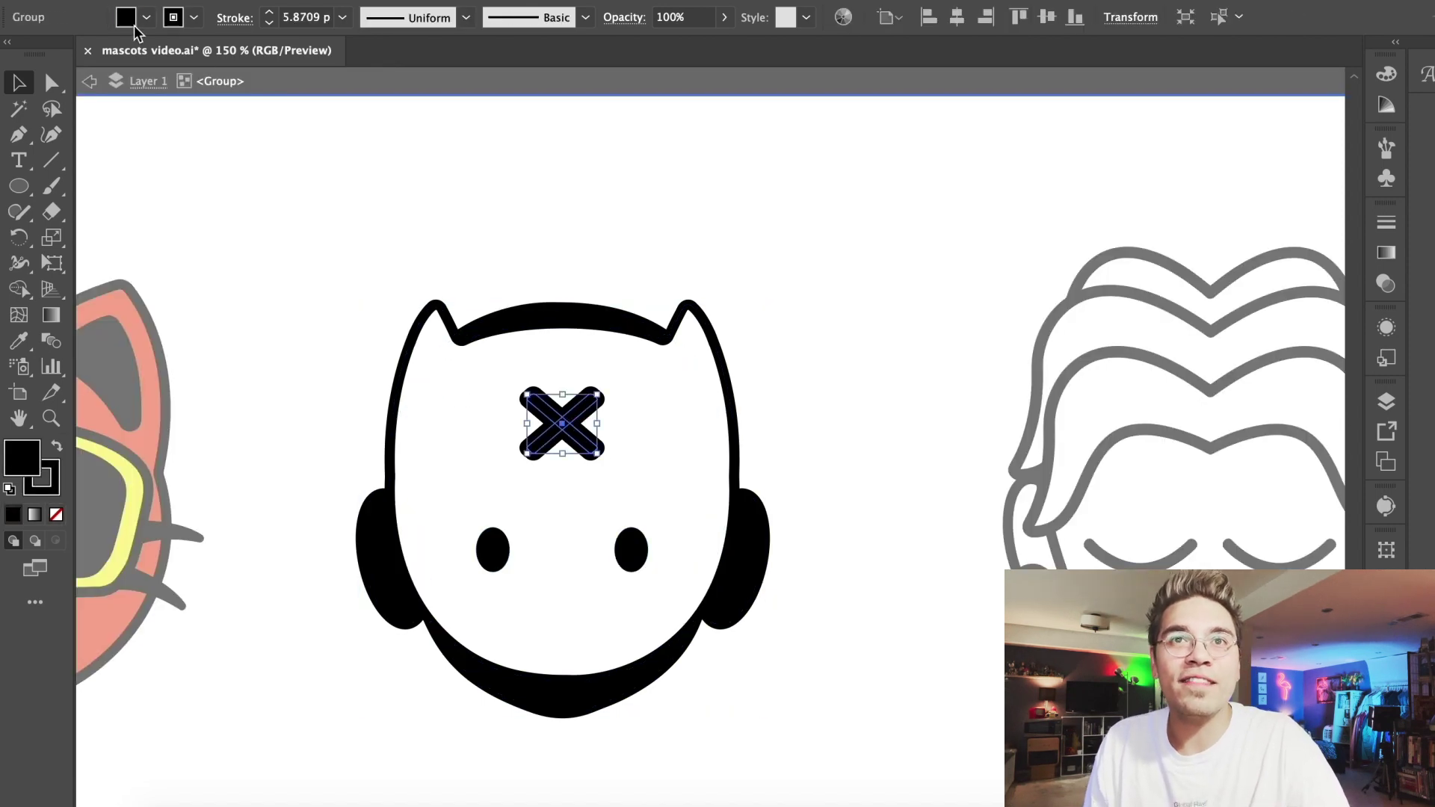
pyautogui.click(133, 25)
pyautogui.click(71, 54)
pyautogui.click(177, 54)
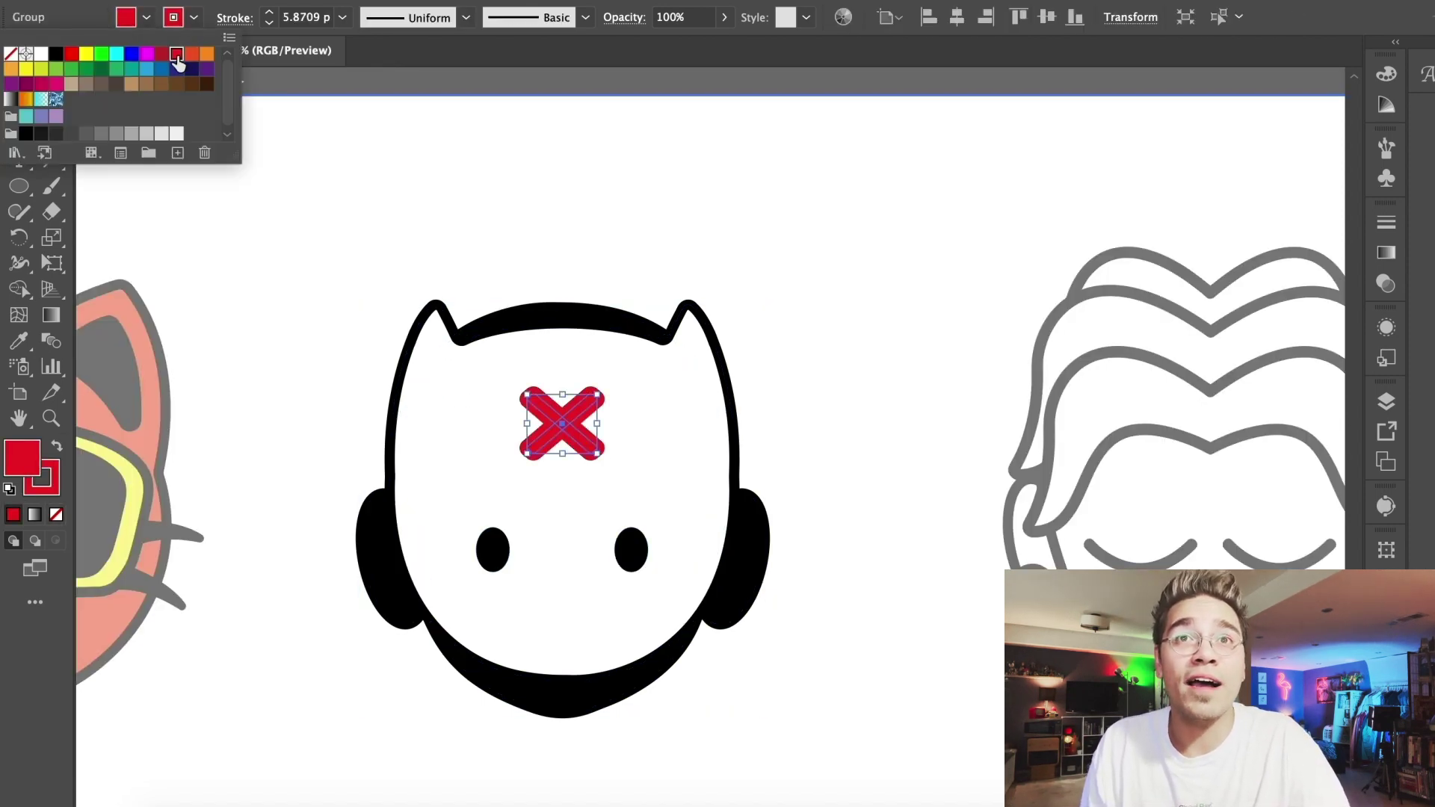
pyautogui.doubleClick(495, 153)
# Fill the face and both ears of the bob-haired character with round sunglasses with a tan skin tone
pyautogui.press('super+minus')
pyautogui.press('super+minus')
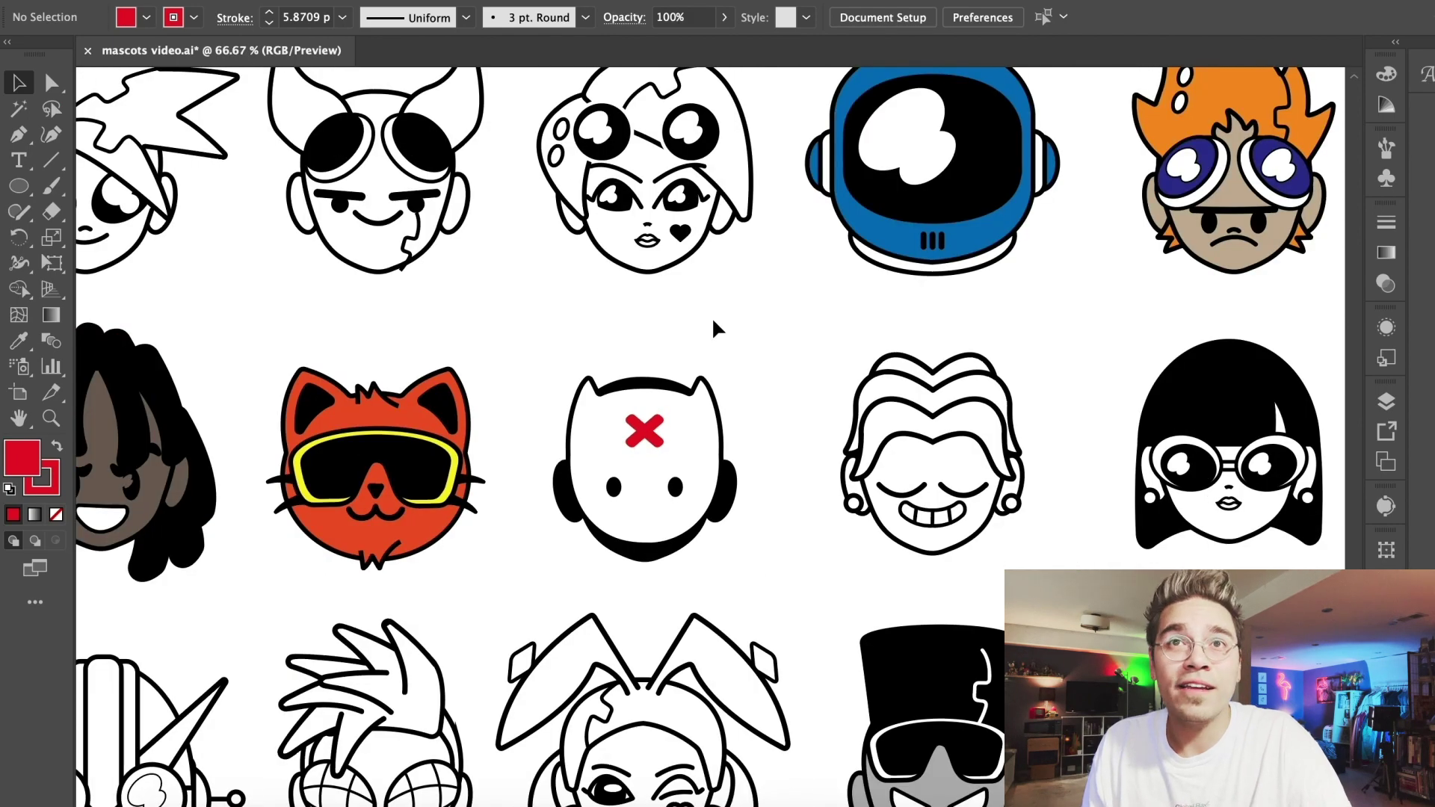
pyautogui.hscroll(3, 712, 320)
pyautogui.press('super+plus')
pyautogui.press('super+plus')
pyautogui.press('super+plus')
pyautogui.hscroll(12, 711, 320)
pyautogui.press('super+minus')
pyautogui.press('super+minus')
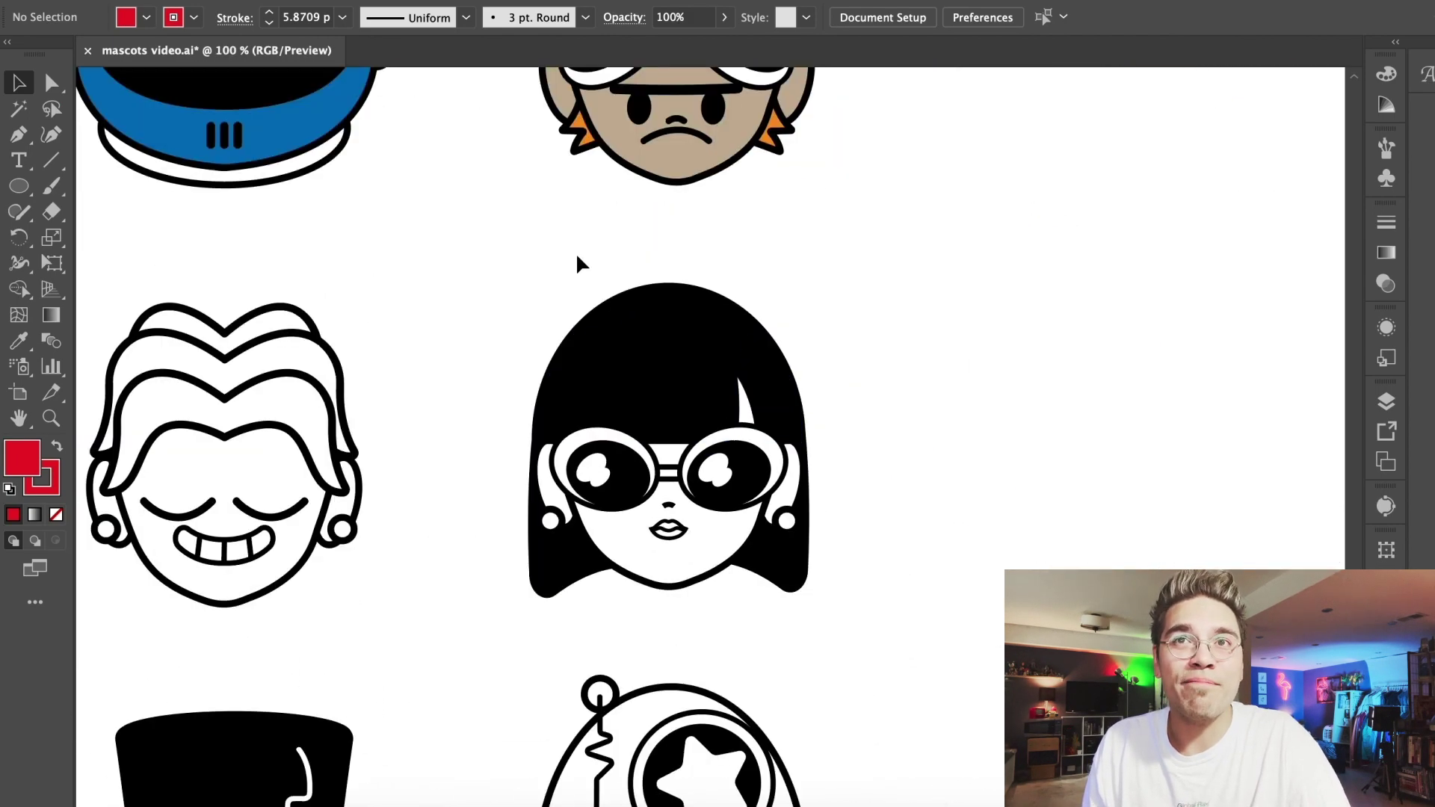
pyautogui.press('super+plus')
pyautogui.press('super+plus')
pyautogui.click(145, 17)
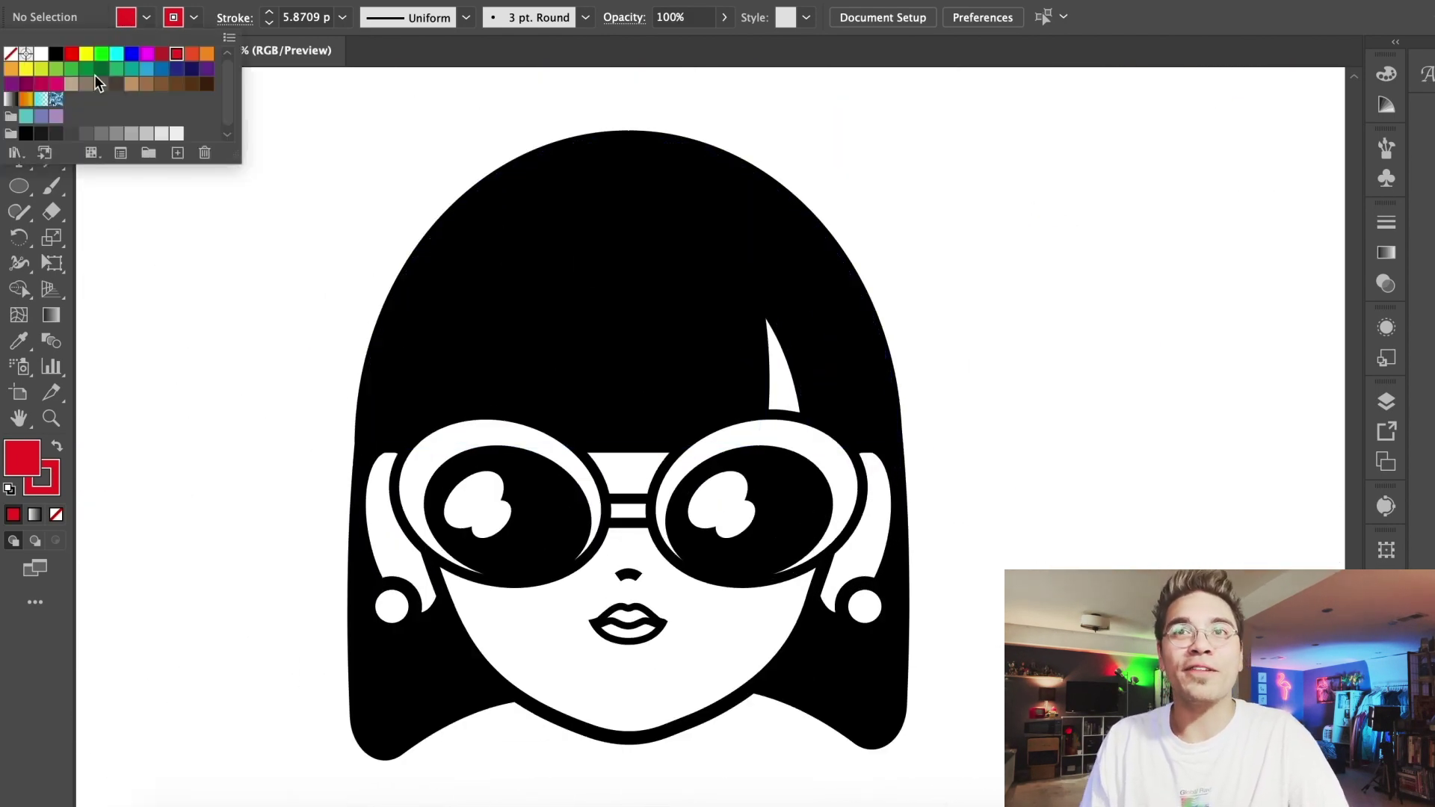
pyautogui.click(133, 87)
pyautogui.moveTo(21, 452); pyautogui.dragTo(79, 465)
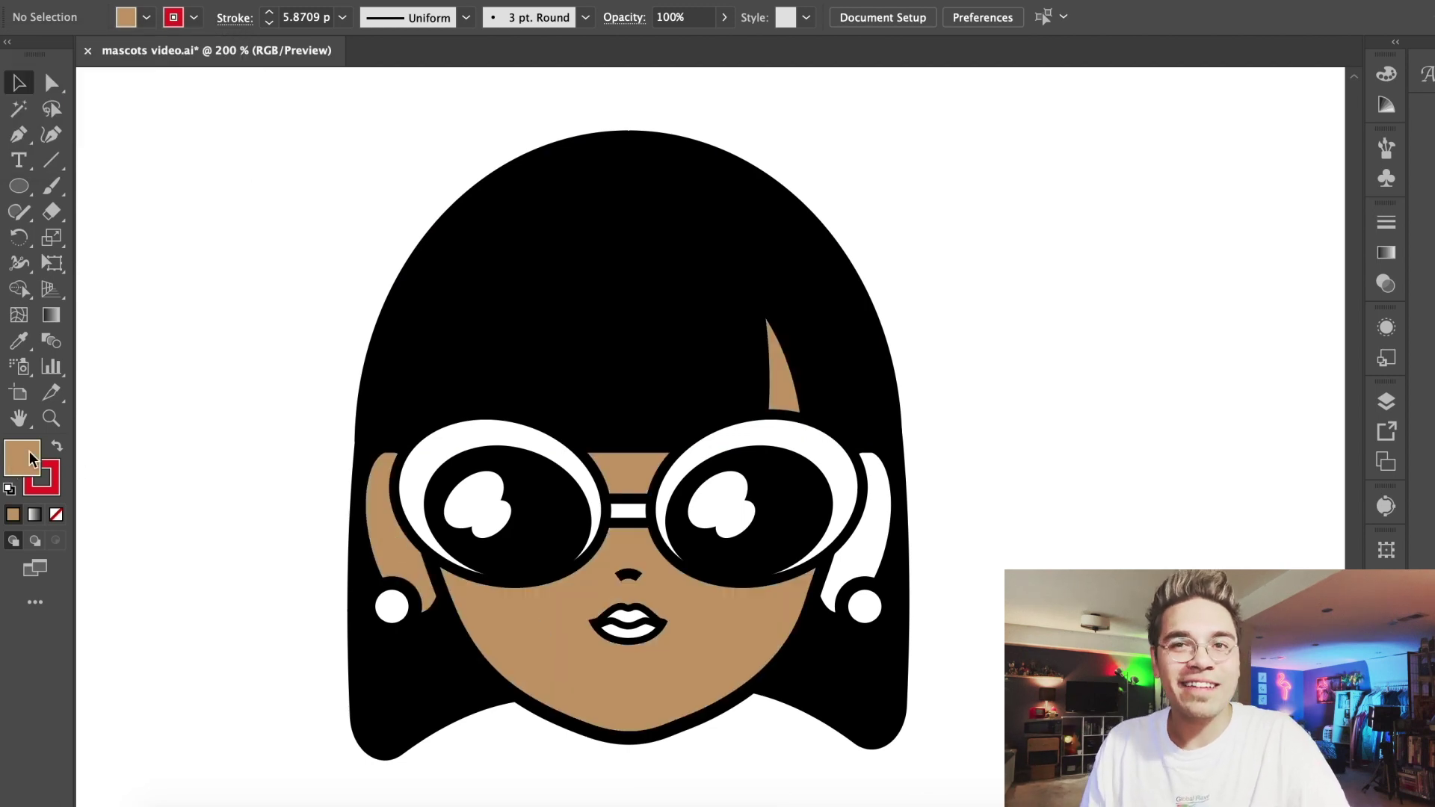
# Fill the upper and lower lips of the bob-haired character with magenta pink
pyautogui.click(146, 17)
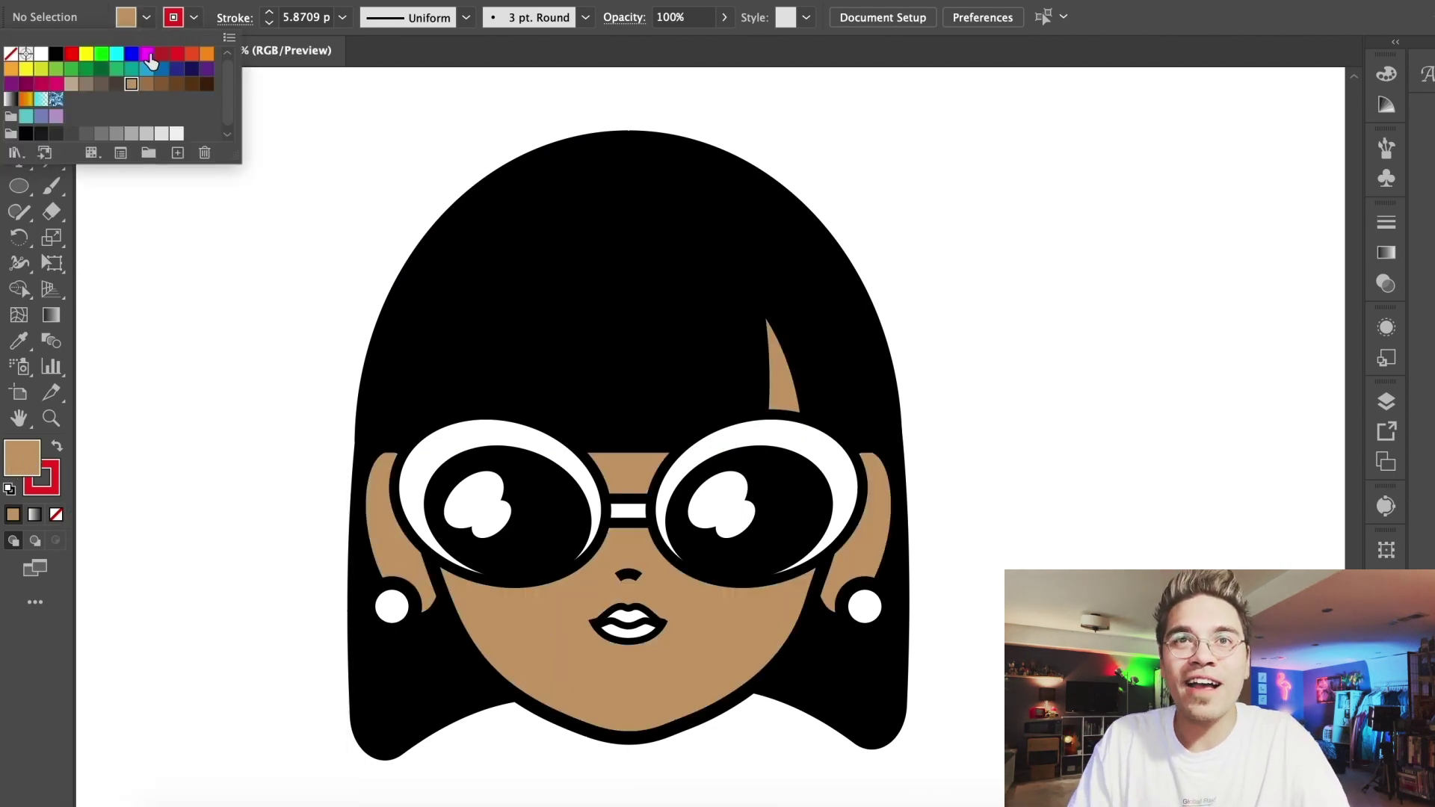
pyautogui.click(56, 83)
pyautogui.moveTo(524, 600); pyautogui.dragTo(629, 634)
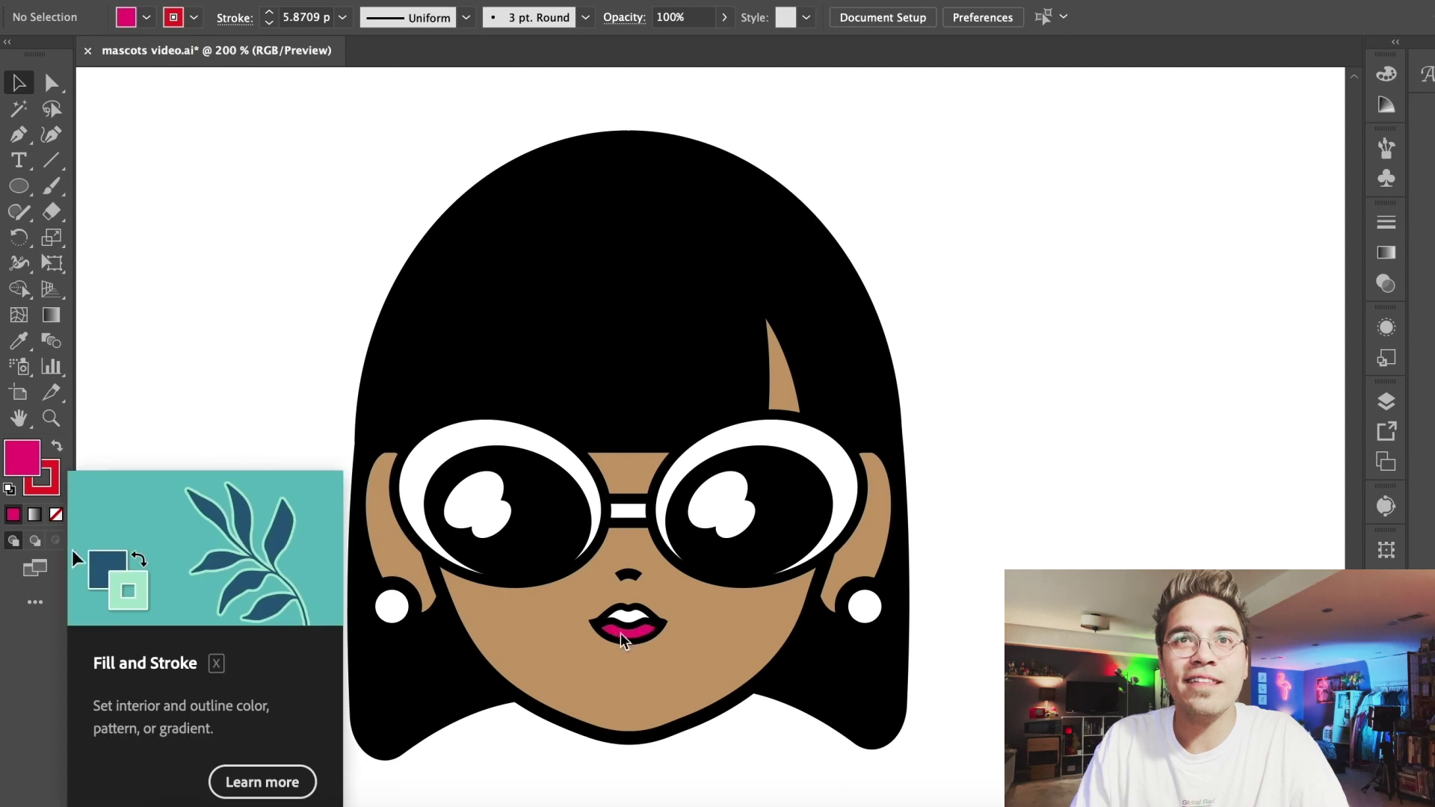
pyautogui.moveTo(25, 456); pyautogui.dragTo(628, 614)
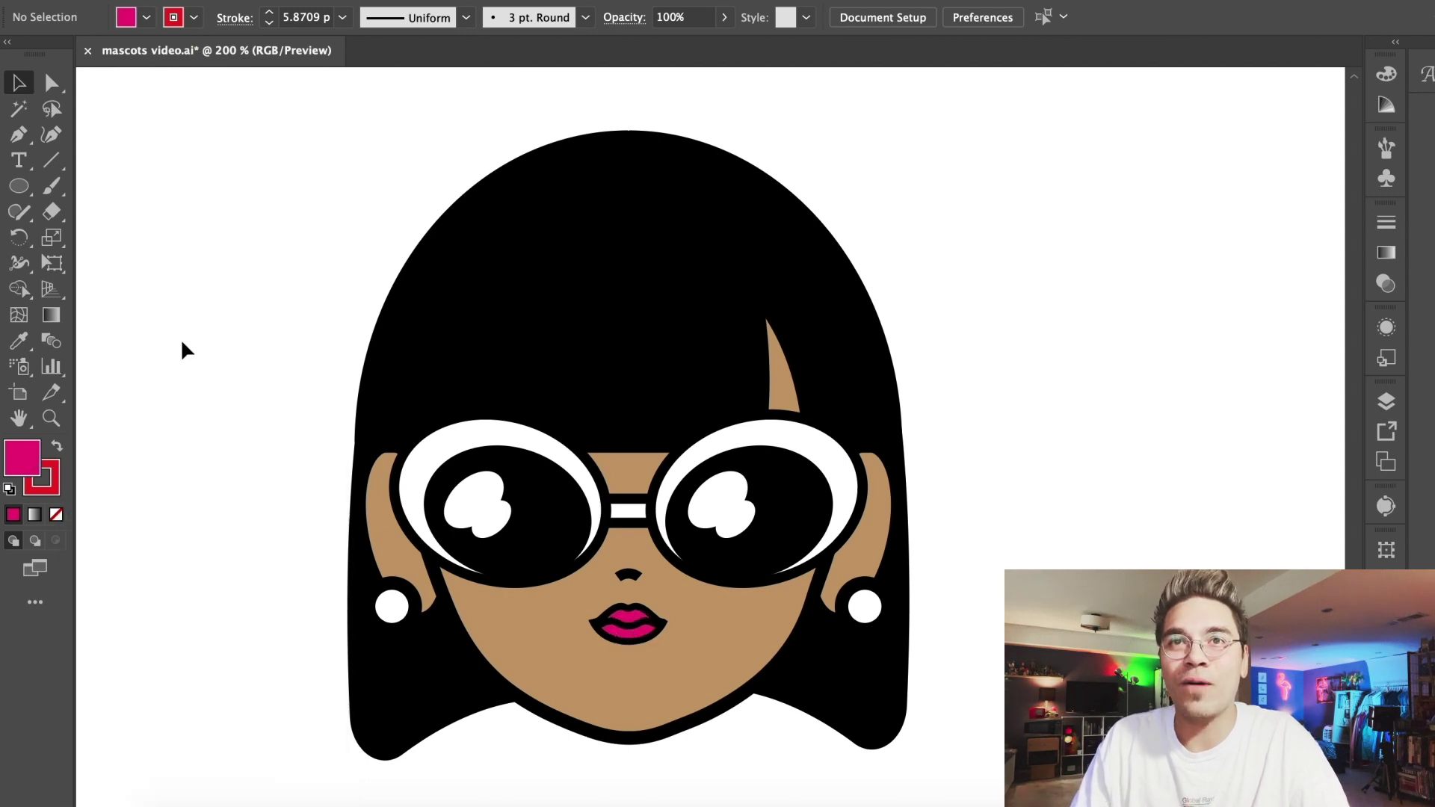
# Recolor the gray face and ears of the afro-haired character with star glasses to dark brown
pyautogui.press('super+minus')
pyautogui.press('super+minus')
pyautogui.press('super+minus')
pyautogui.scroll(5, 441, 308)
pyautogui.hscroll(-3, 441, 307)
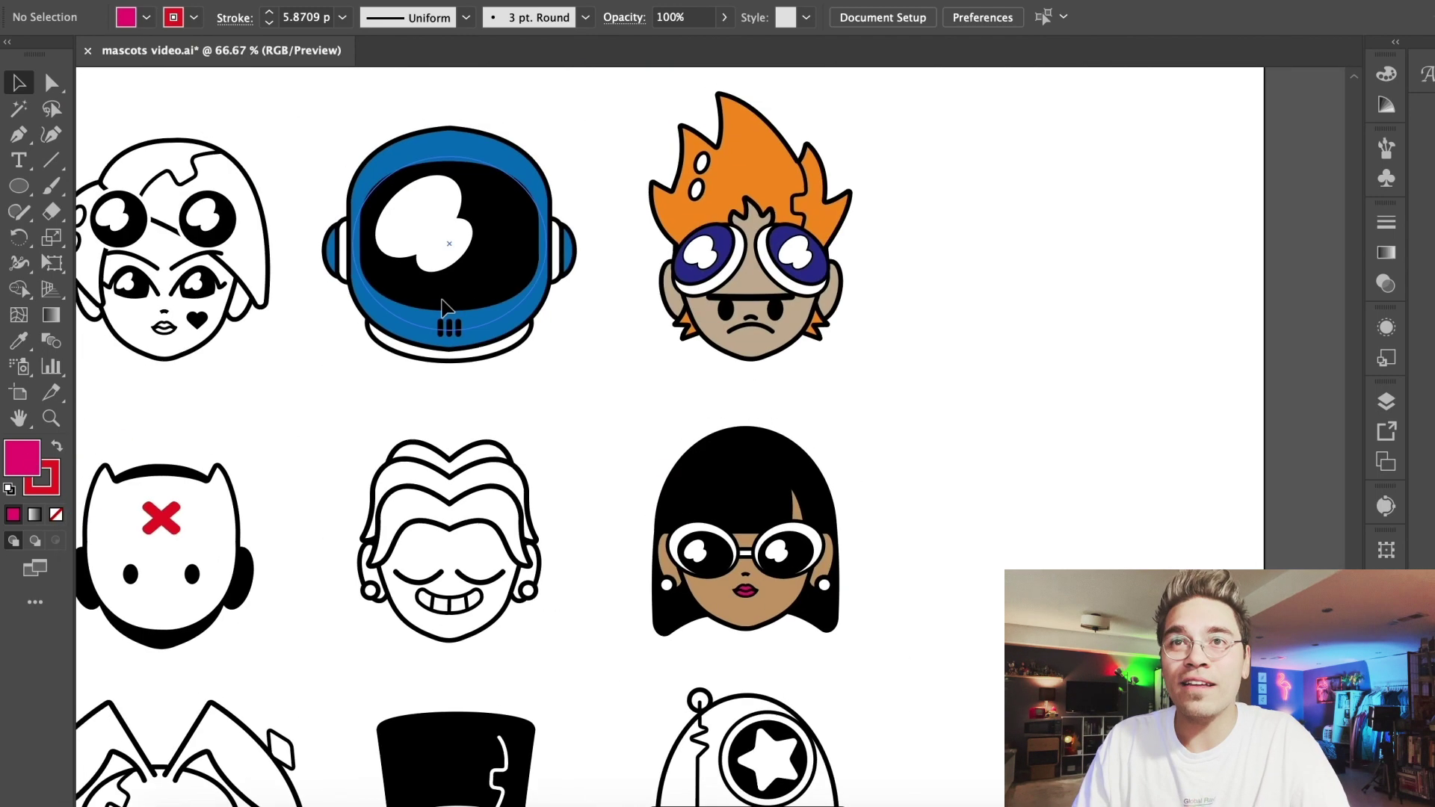
pyautogui.press('super+plus')
pyautogui.press('super+plus')
pyautogui.hscroll(6, 441, 307)
pyautogui.scroll(5, 441, 307)
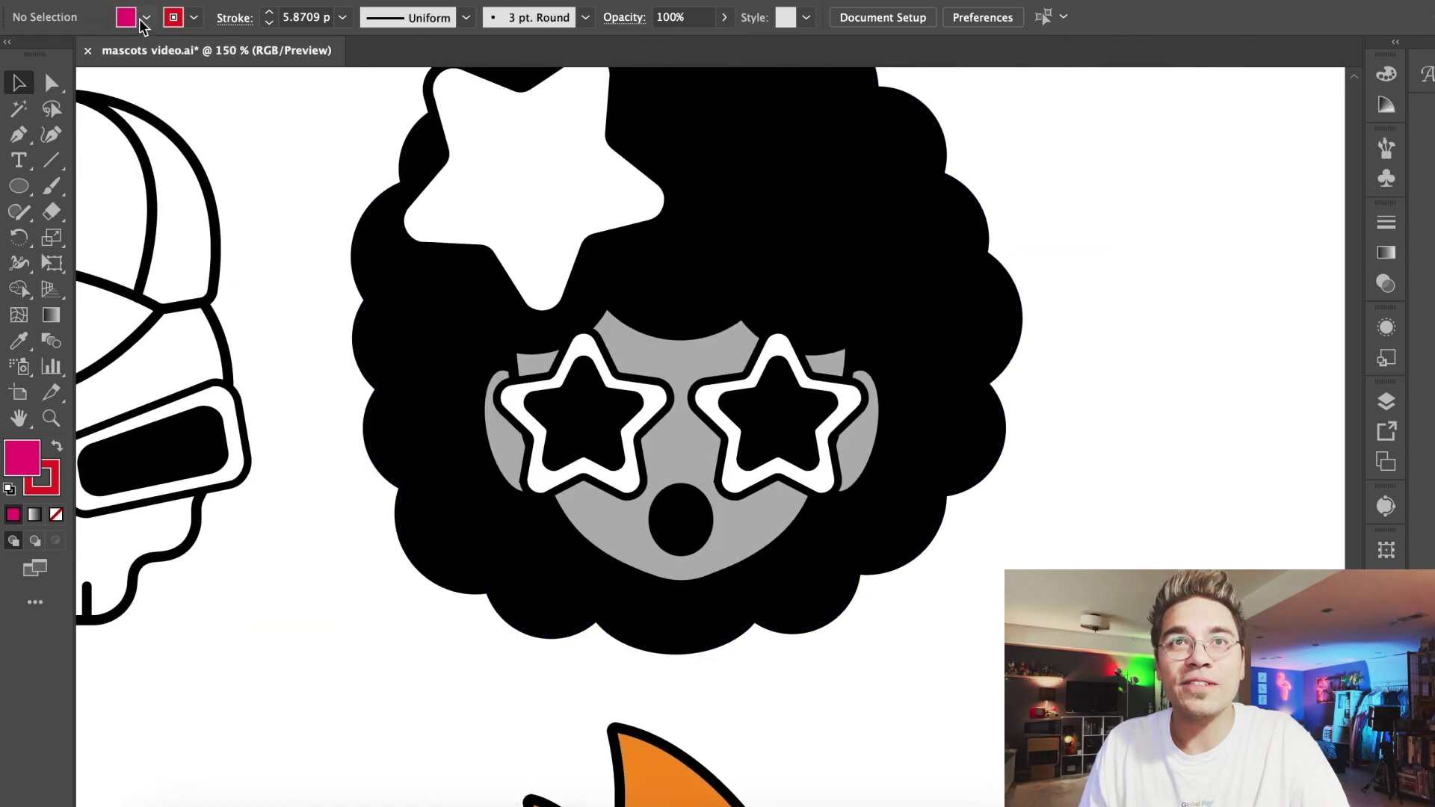
pyautogui.click(146, 18)
pyautogui.click(103, 83)
pyautogui.click(261, 321)
pyautogui.moveTo(471, 454); pyautogui.dragTo(500, 441)
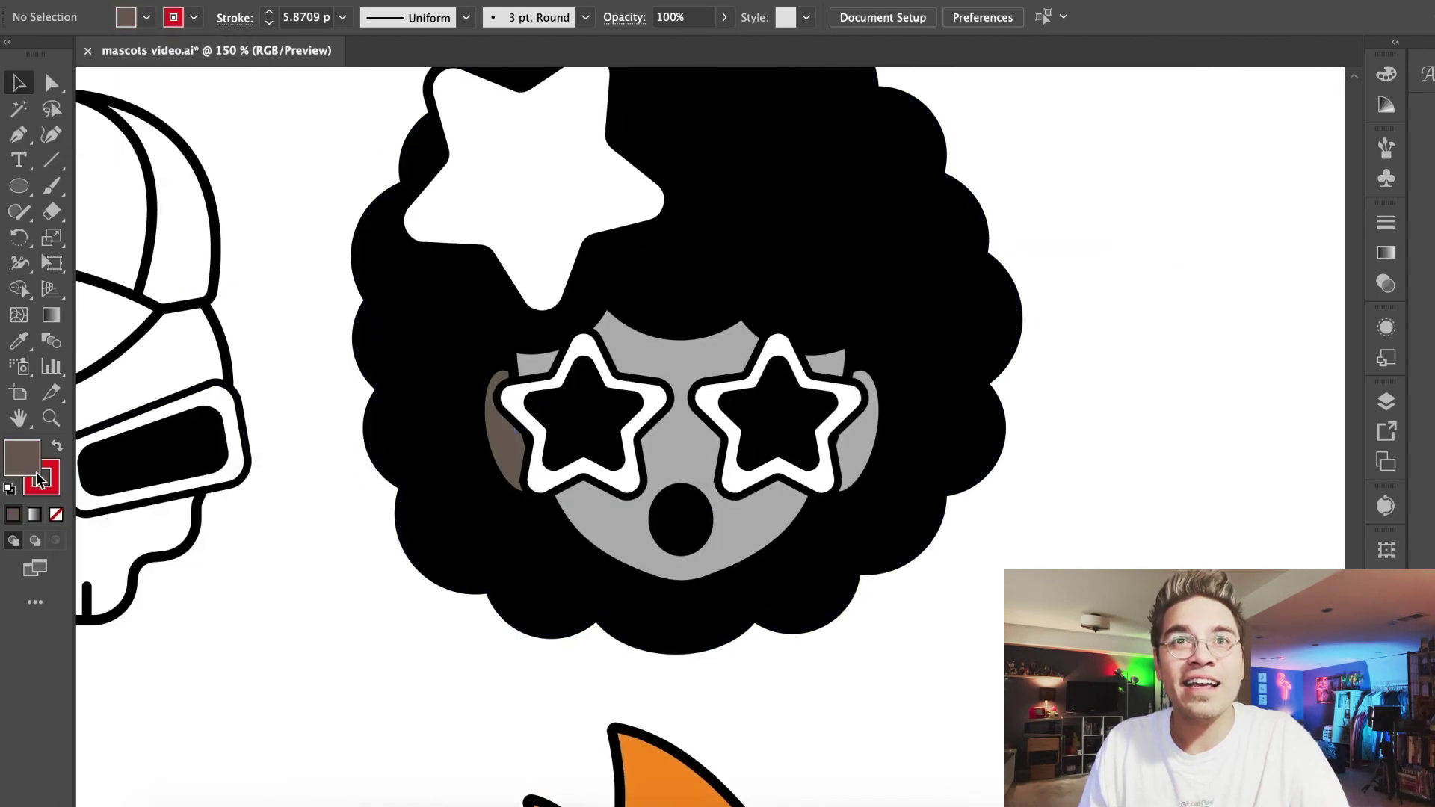
pyautogui.moveTo(35, 468); pyautogui.dragTo(693, 443)
pyautogui.moveTo(35, 451); pyautogui.dragTo(847, 446)
# Fill the large star in the afro-haired character's hair with bright yellow
pyautogui.click(142, 18)
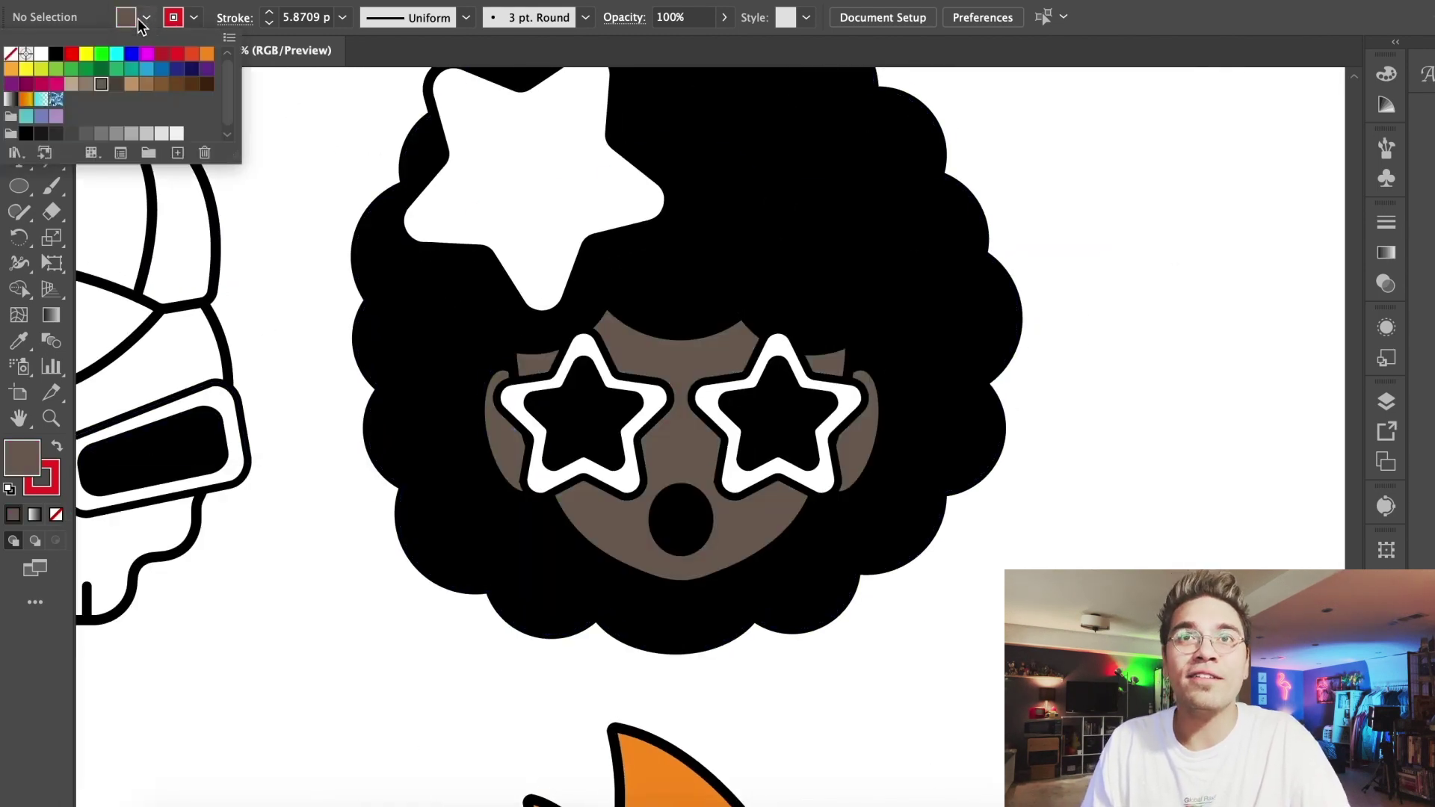
pyautogui.click(58, 372)
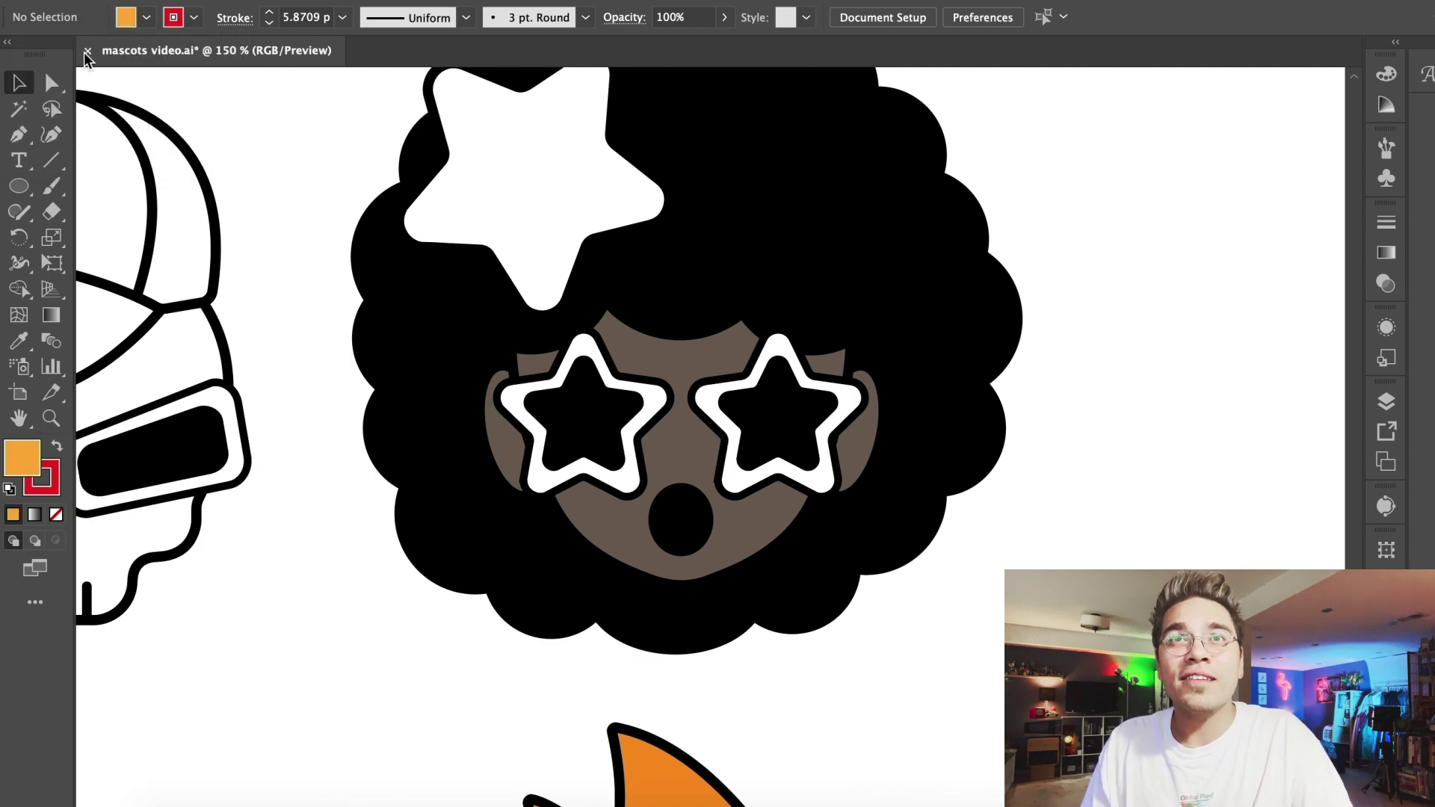
pyautogui.click(129, 19)
pyautogui.click(27, 69)
pyautogui.click(262, 243)
pyautogui.moveTo(34, 464); pyautogui.dragTo(538, 172)
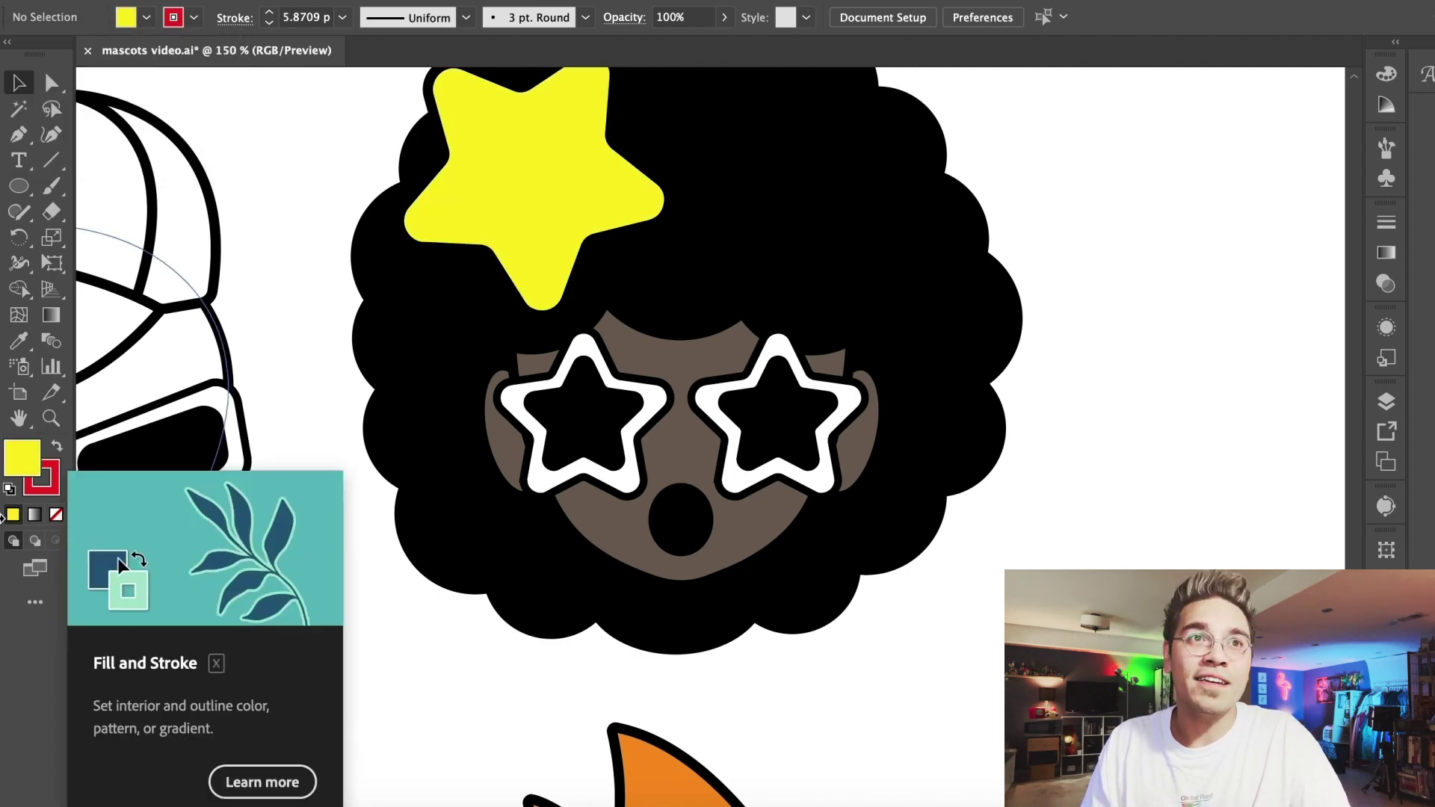
# Fill both star-shaped glasses frames of the afro-haired character with red and set the default stroke to black
pyautogui.click(126, 18)
pyautogui.click(73, 53)
pyautogui.click(193, 17)
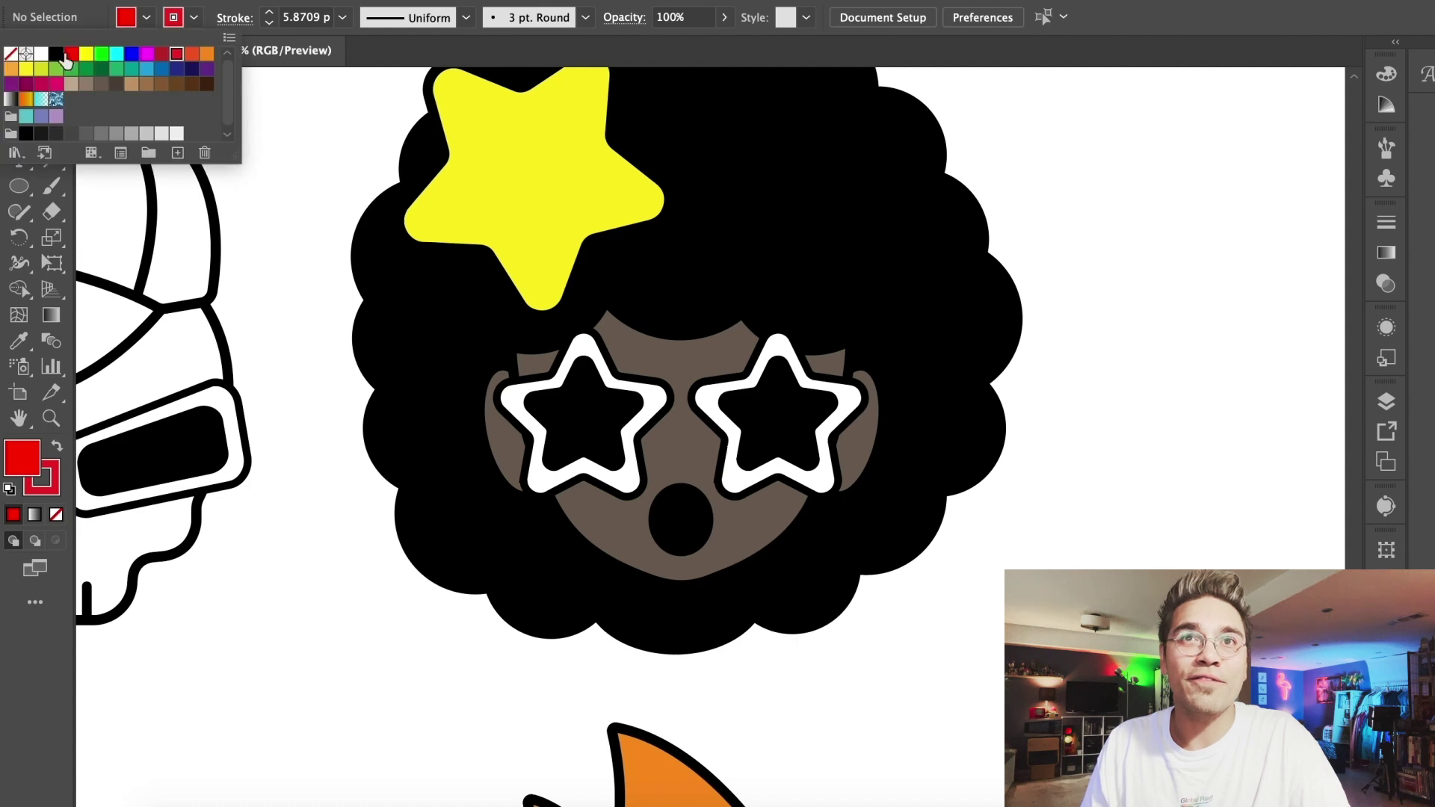
pyautogui.click(60, 53)
pyautogui.moveTo(483, 426); pyautogui.dragTo(490, 422)
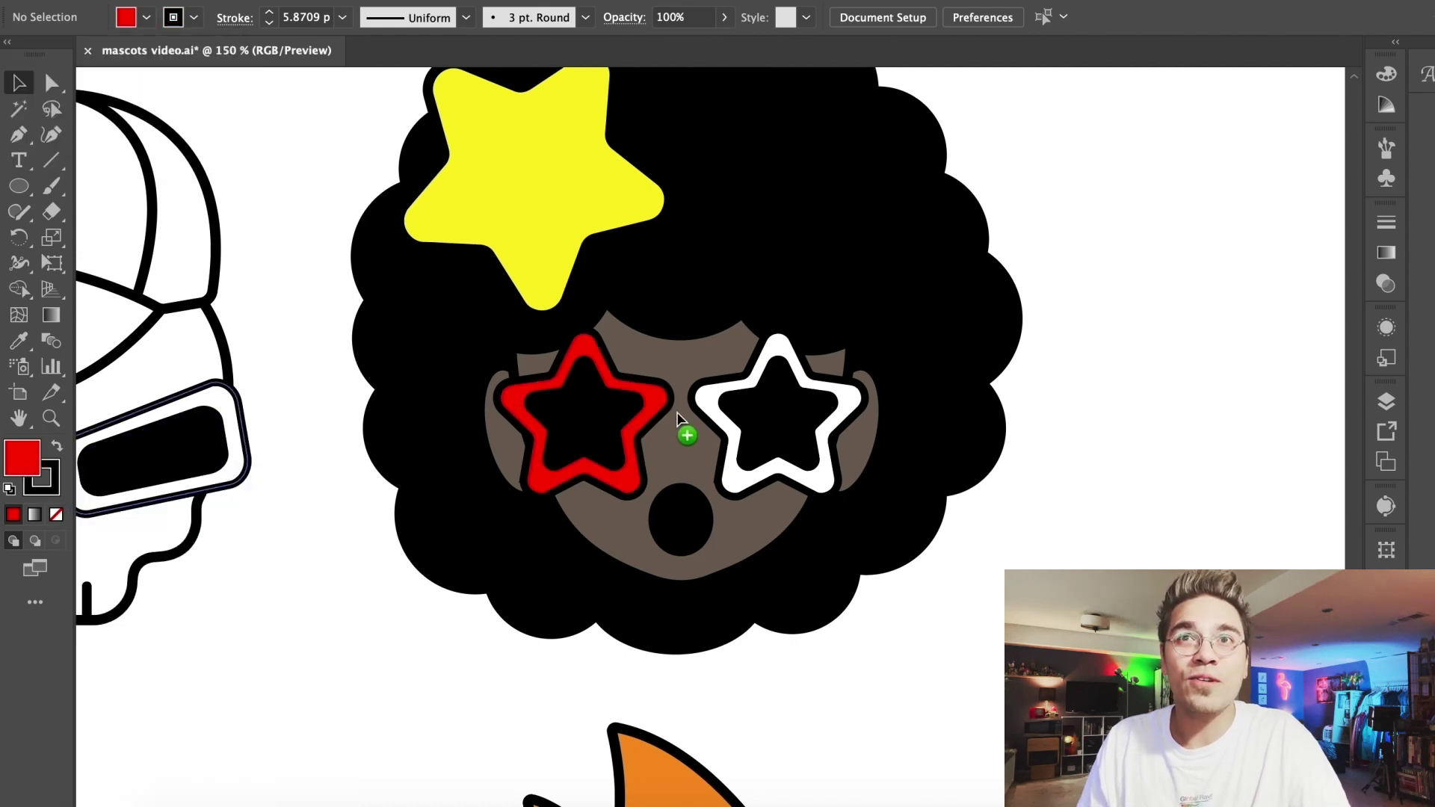
pyautogui.moveTo(677, 412); pyautogui.dragTo(705, 400)
# Recolor the gray face and ears of the angry flat-top character with a visor to dark brown
pyautogui.press('super+minus')
pyautogui.press('super+minus')
pyautogui.hscroll(-4, 234, 667)
pyautogui.scroll(-1, 234, 667)
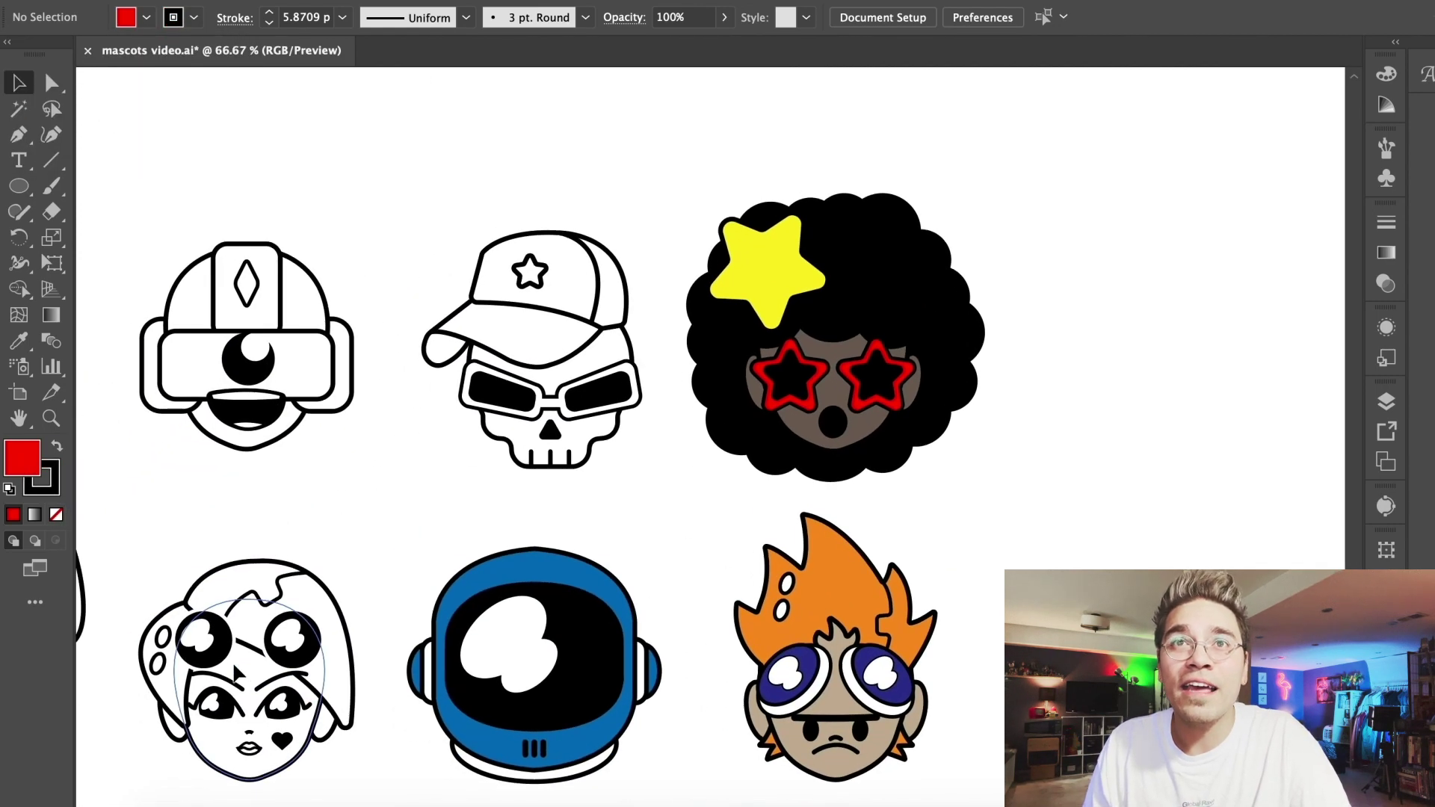
pyautogui.click(757, 277)
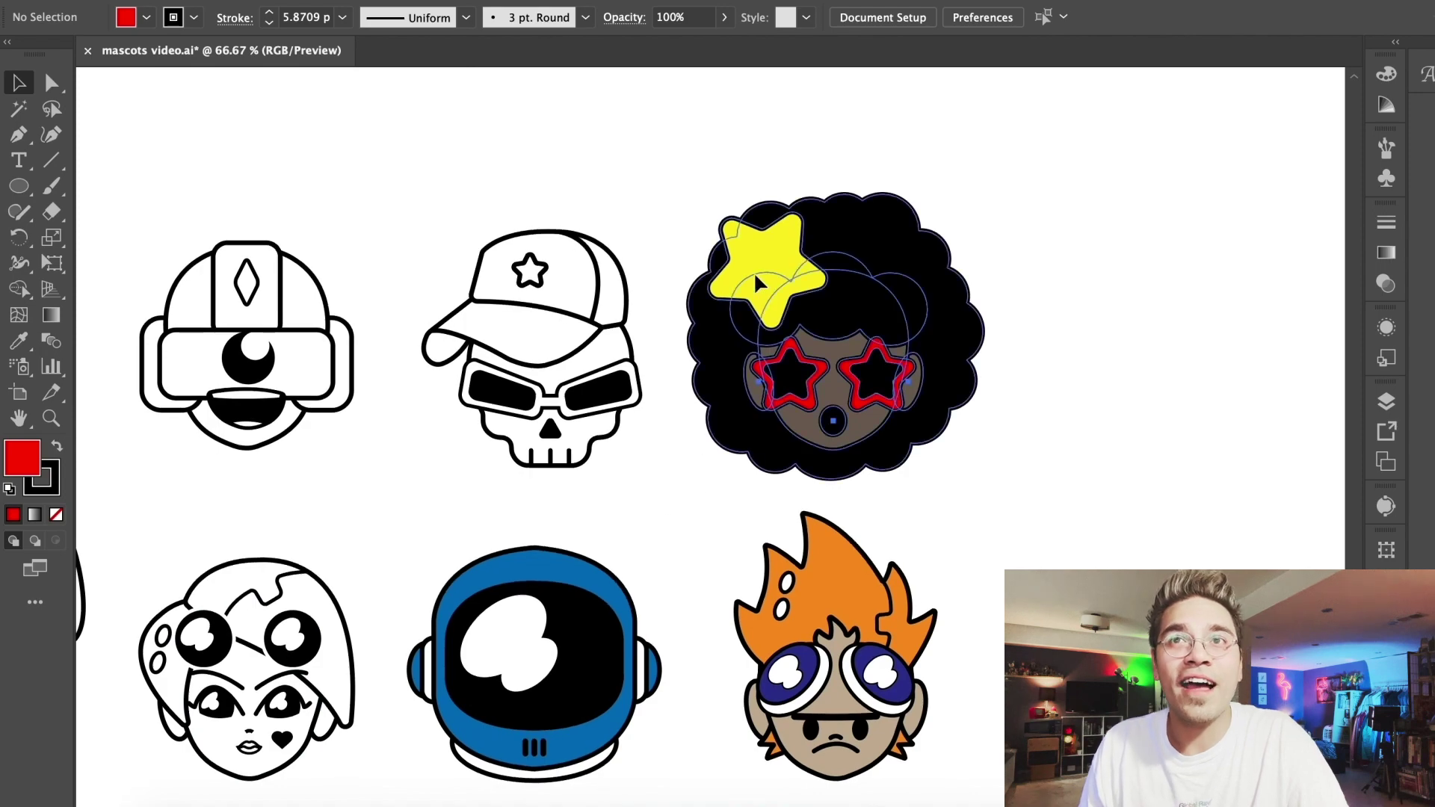
pyautogui.click(576, 138)
pyautogui.hscroll(-3, 576, 138)
pyautogui.scroll(-10, 576, 139)
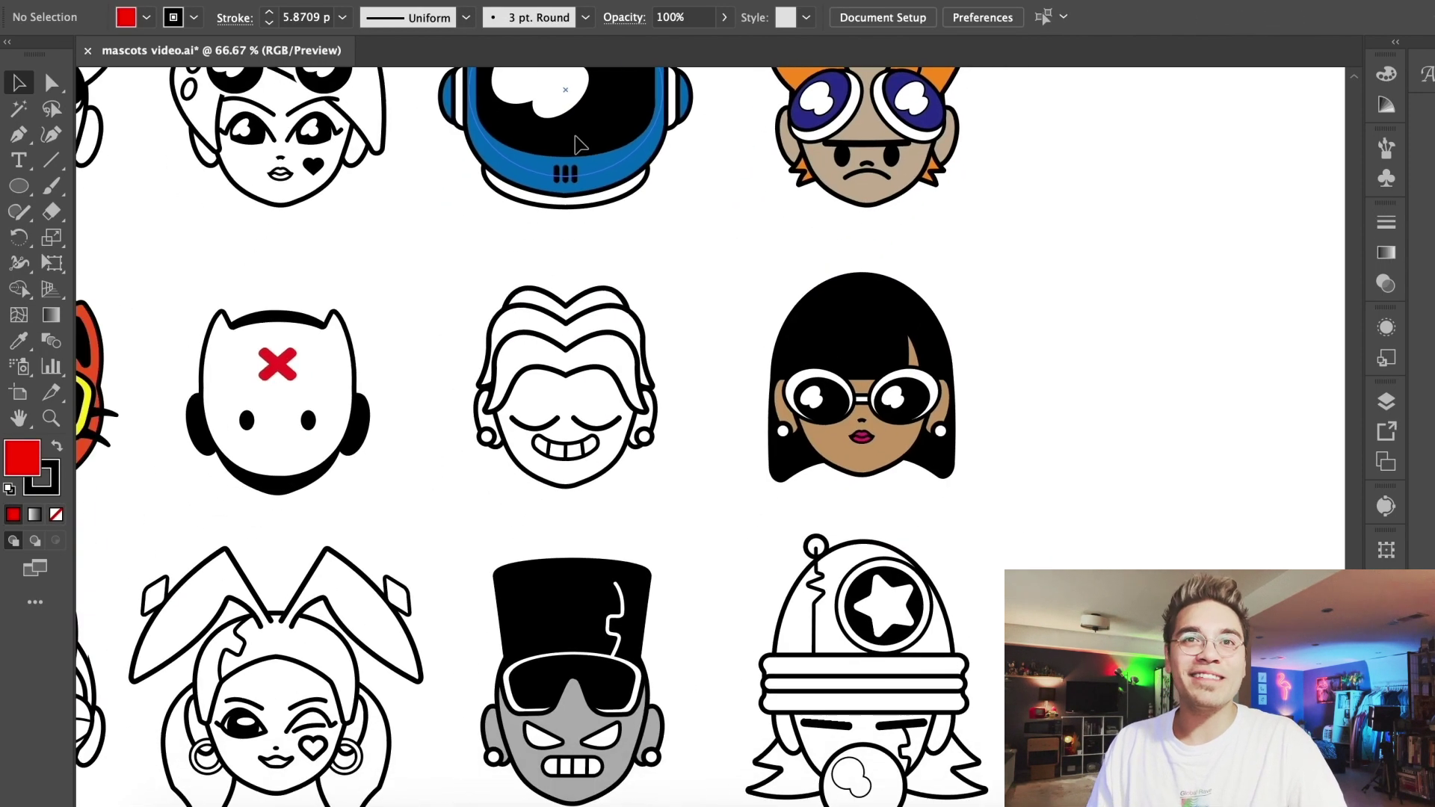
pyautogui.press('super+plus')
pyautogui.press('super+plus')
pyautogui.press('super+plus')
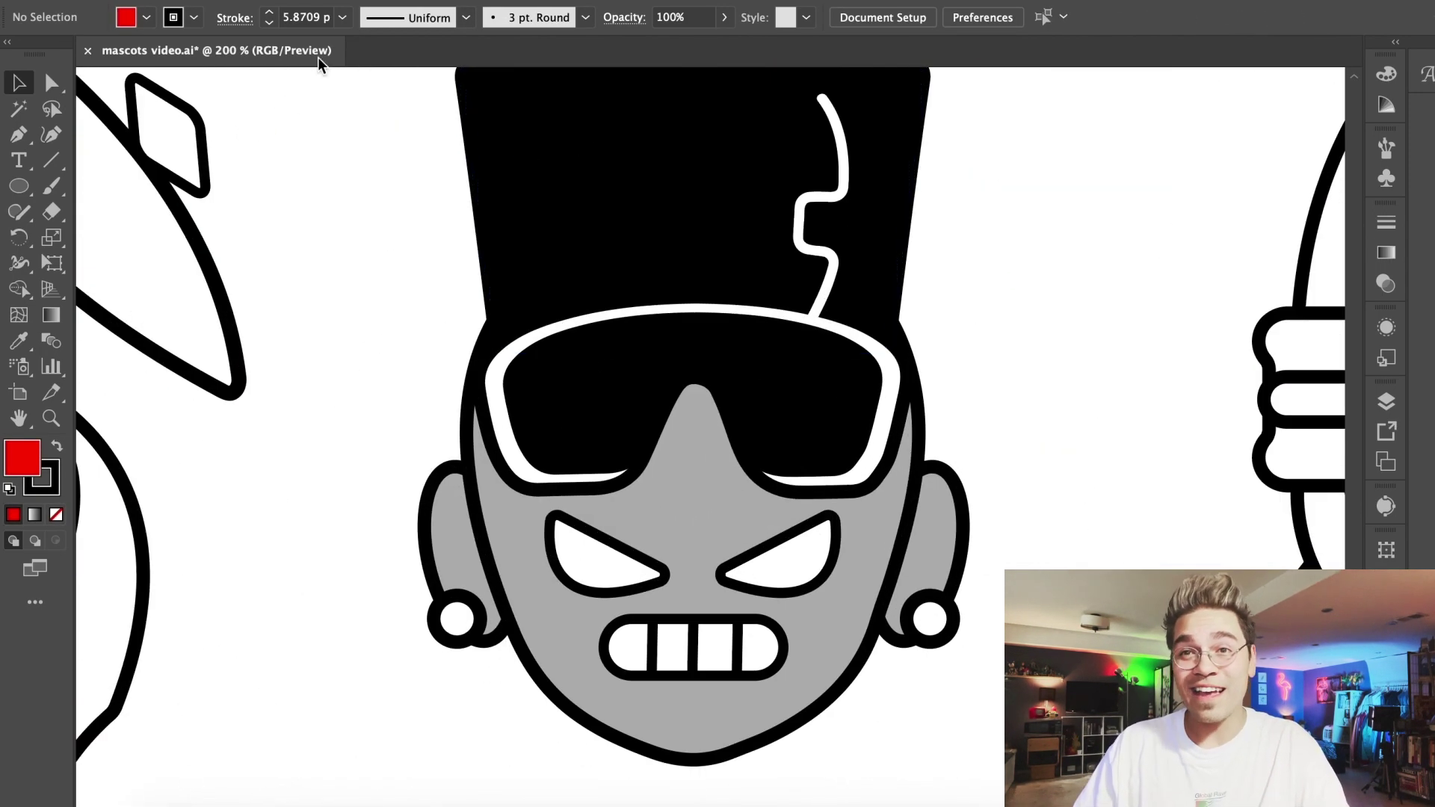
pyautogui.click(129, 23)
pyautogui.click(100, 87)
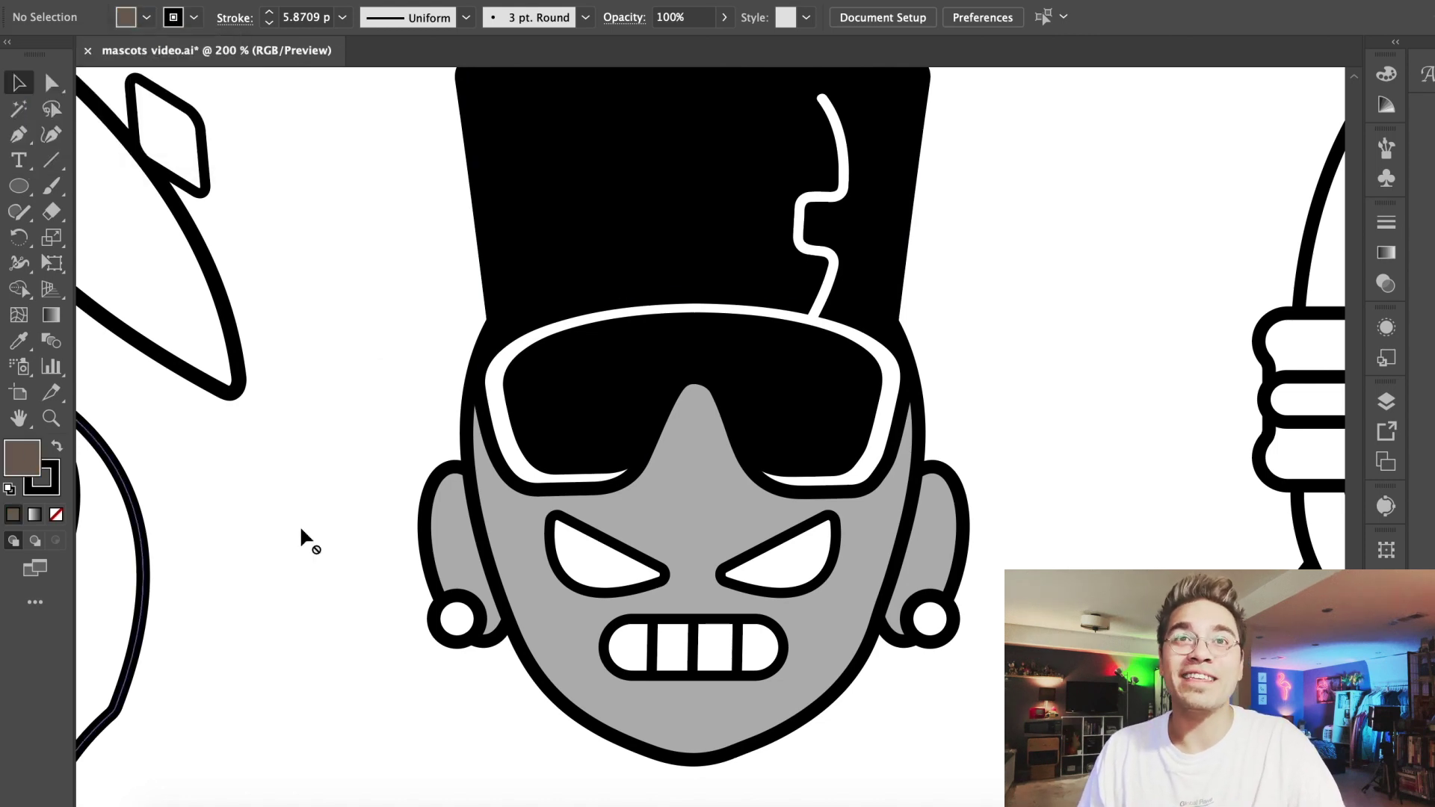
pyautogui.click(625, 487)
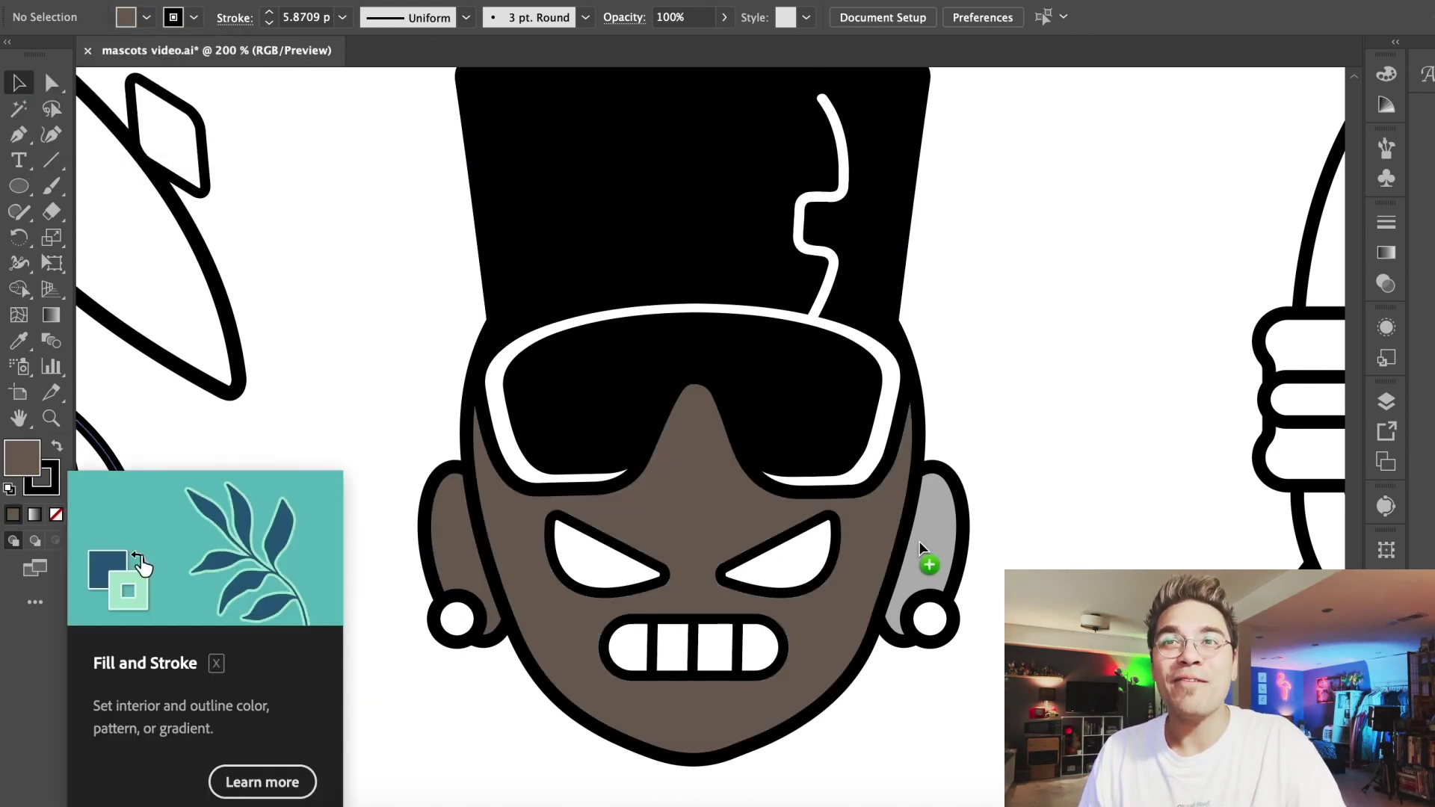
pyautogui.click(920, 544)
# Fill the frame of the flat-top character's visor sunglasses with lime green
pyautogui.scroll(2, 384, 235)
pyautogui.click(145, 18)
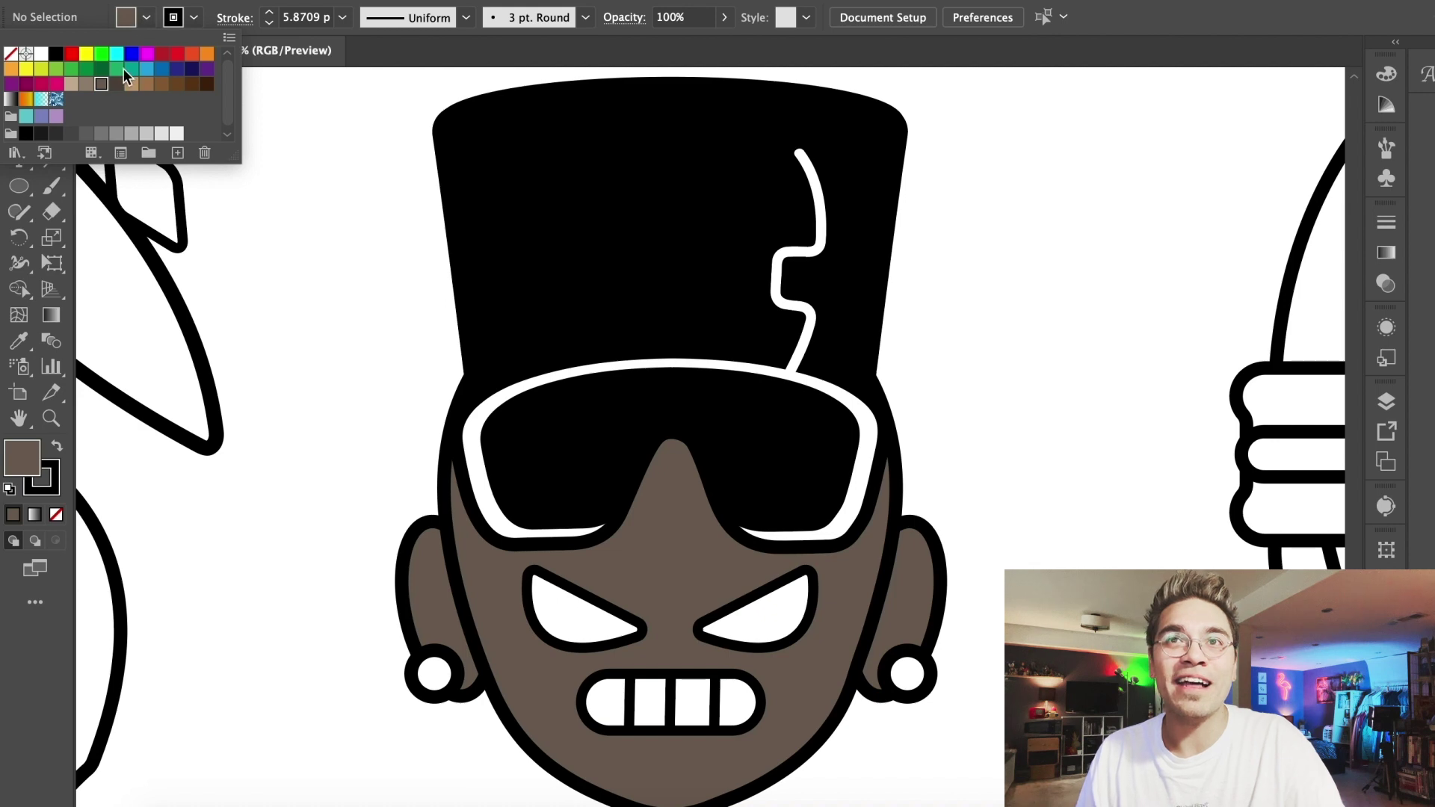
pyautogui.click(56, 71)
pyautogui.click(476, 426)
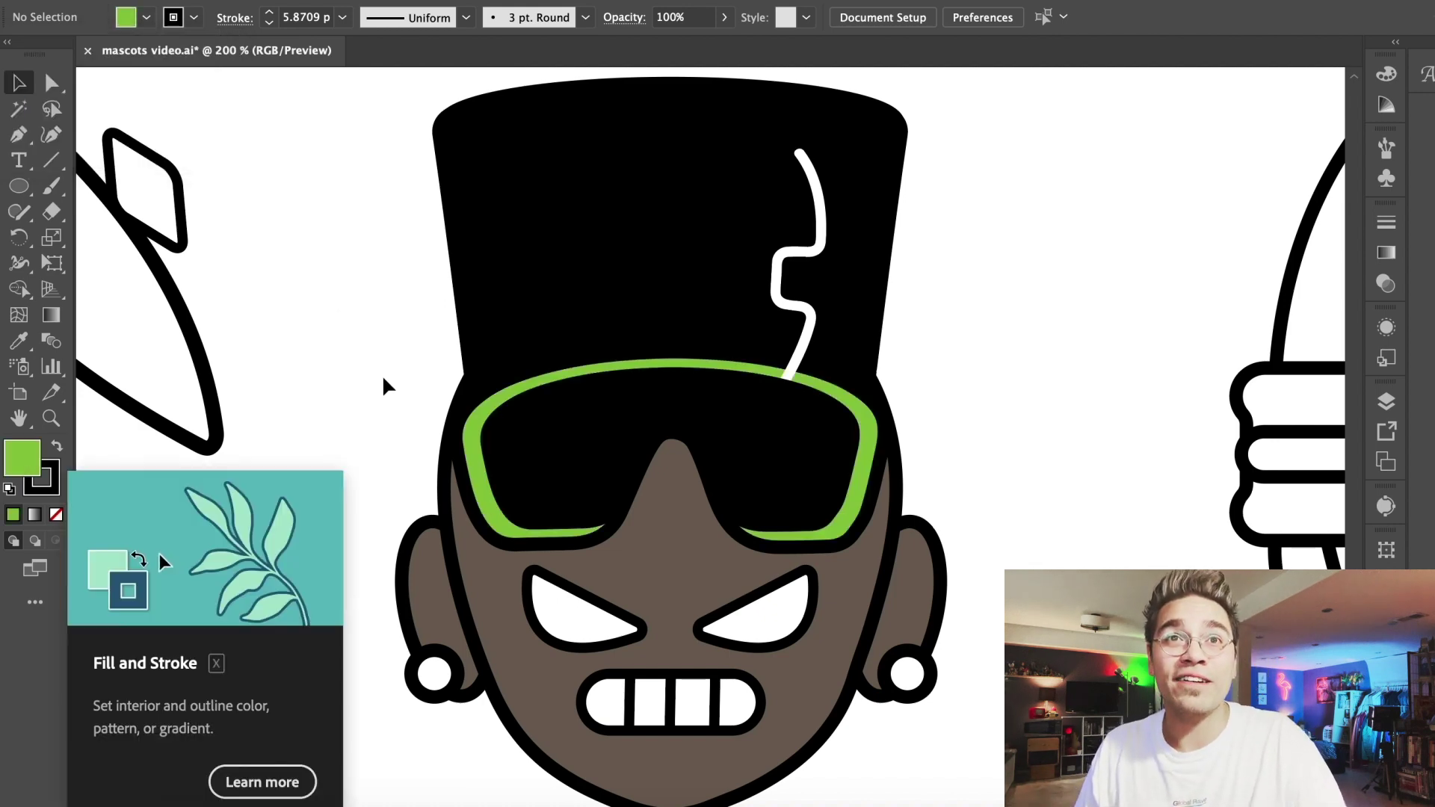
# Isolate the white zigzag line in the flat-top character's hair and set its stroke to bright yellow
pyautogui.click(145, 19)
pyautogui.click(27, 69)
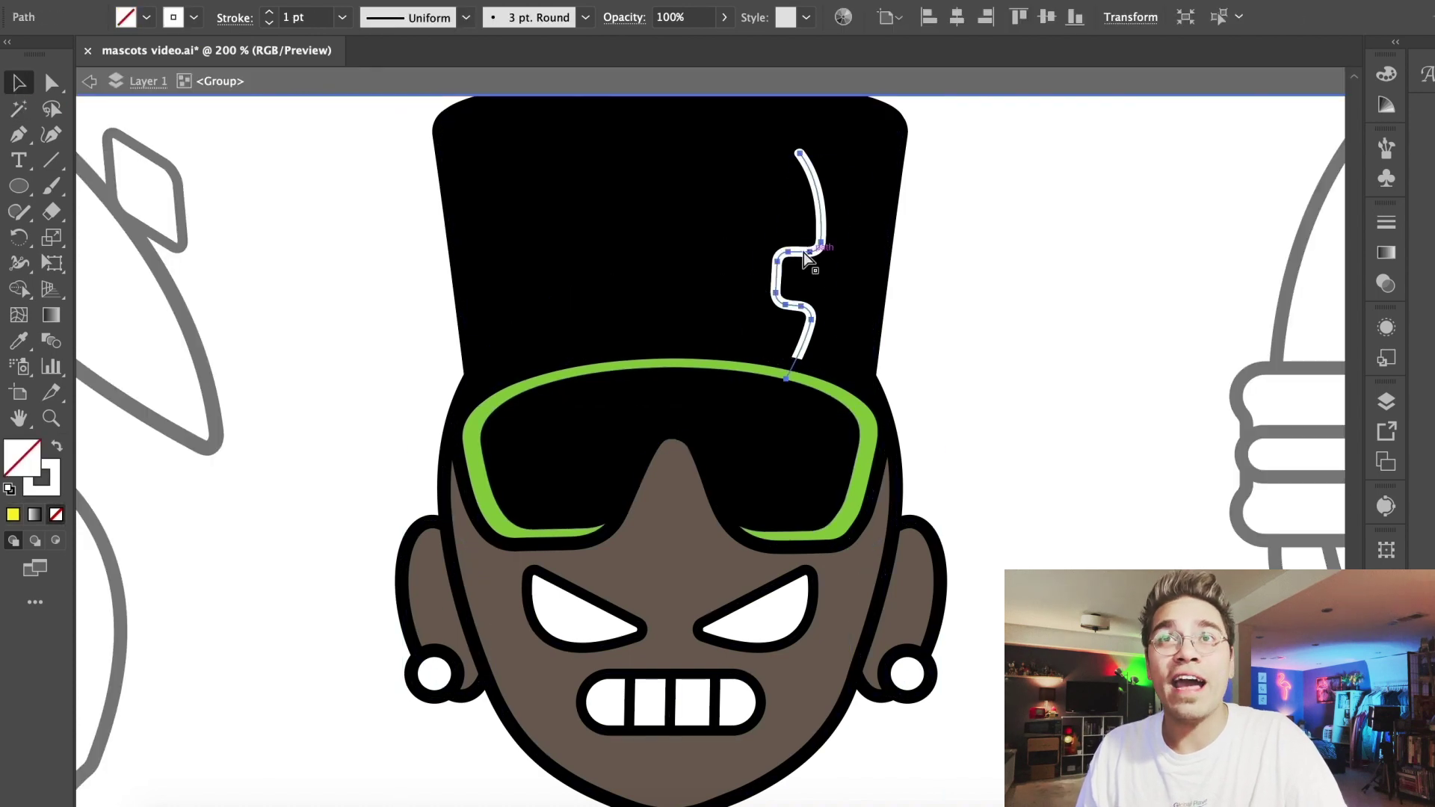
pyautogui.click(420, 317)
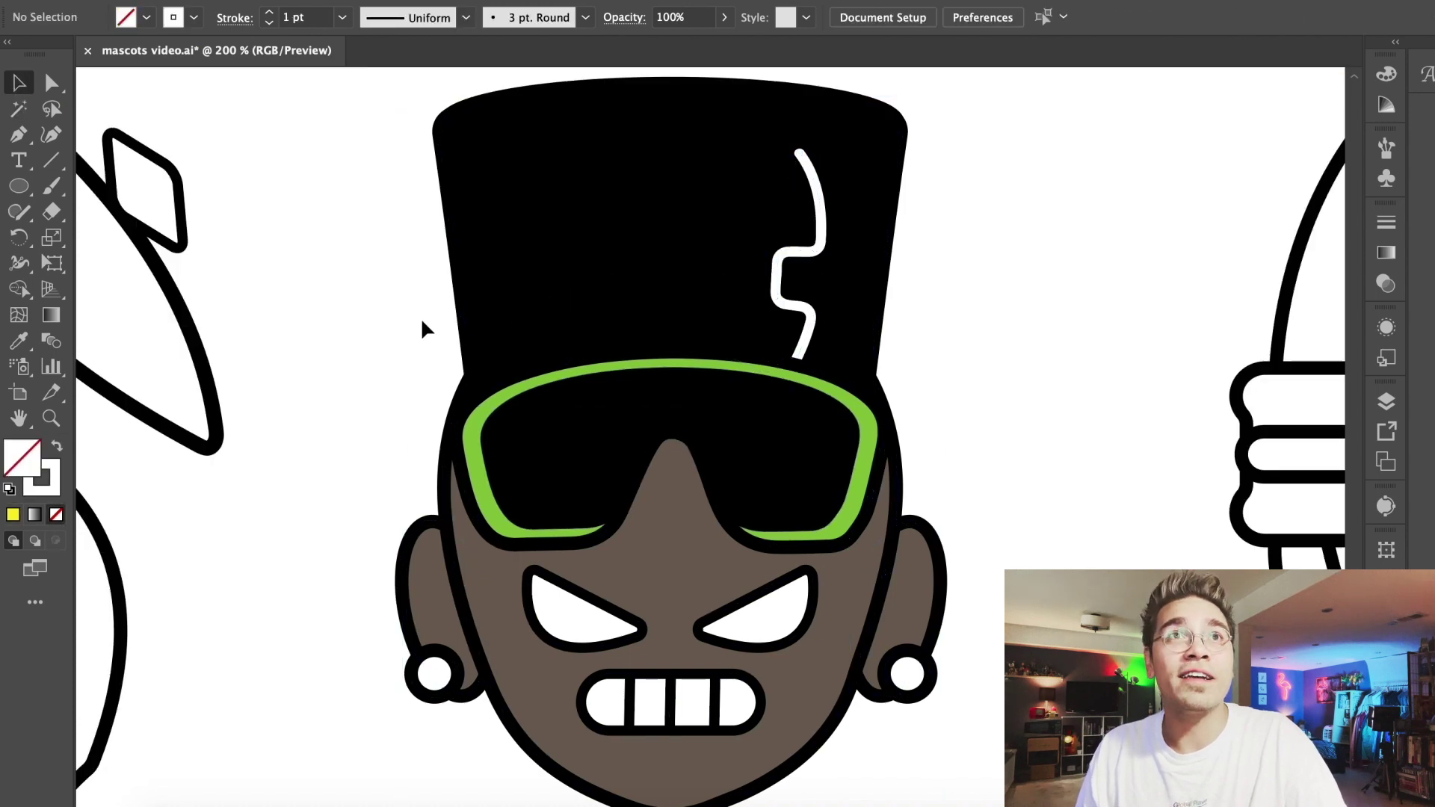
pyautogui.doubleClick(798, 256)
pyautogui.click(193, 17)
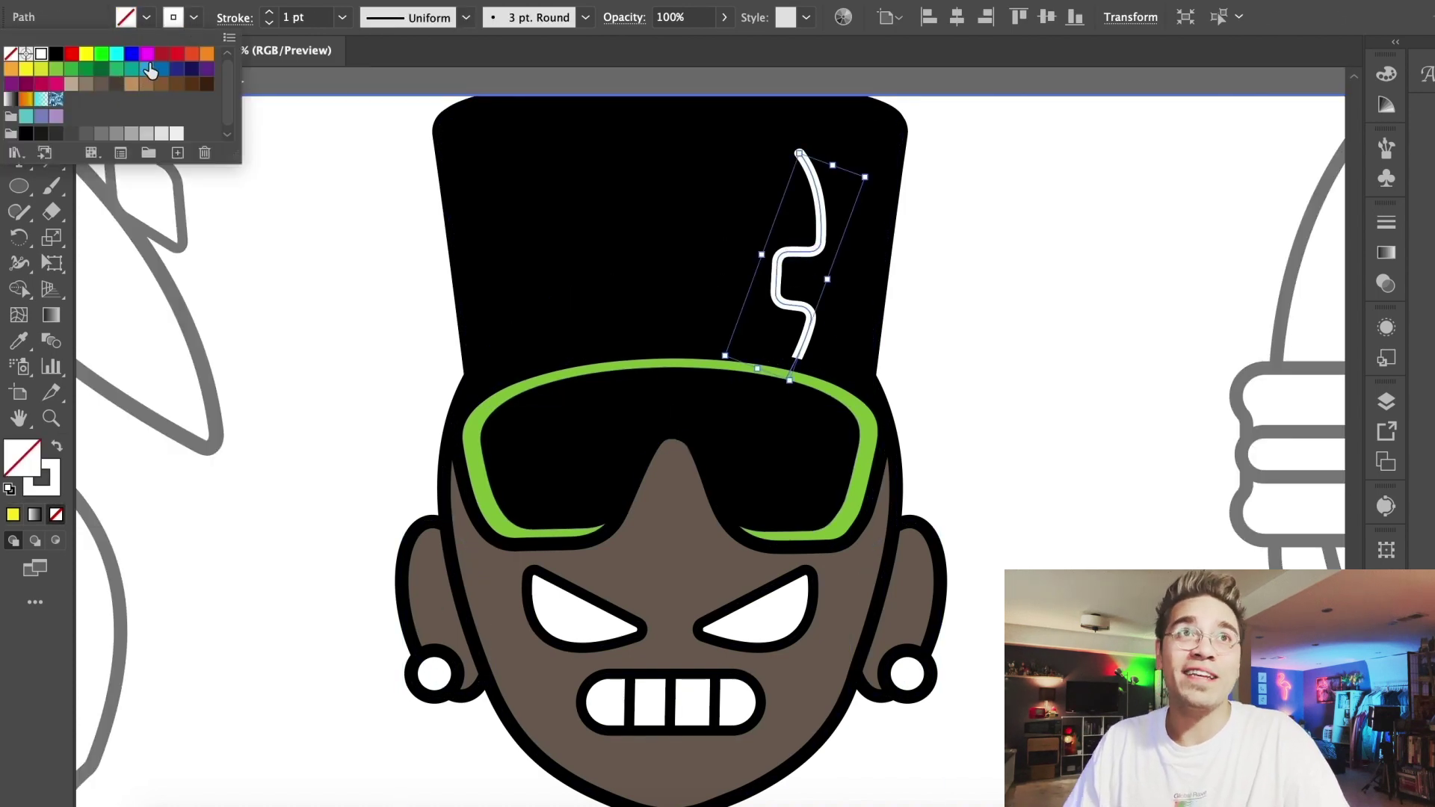
pyautogui.click(337, 247)
pyautogui.doubleClick(337, 248)
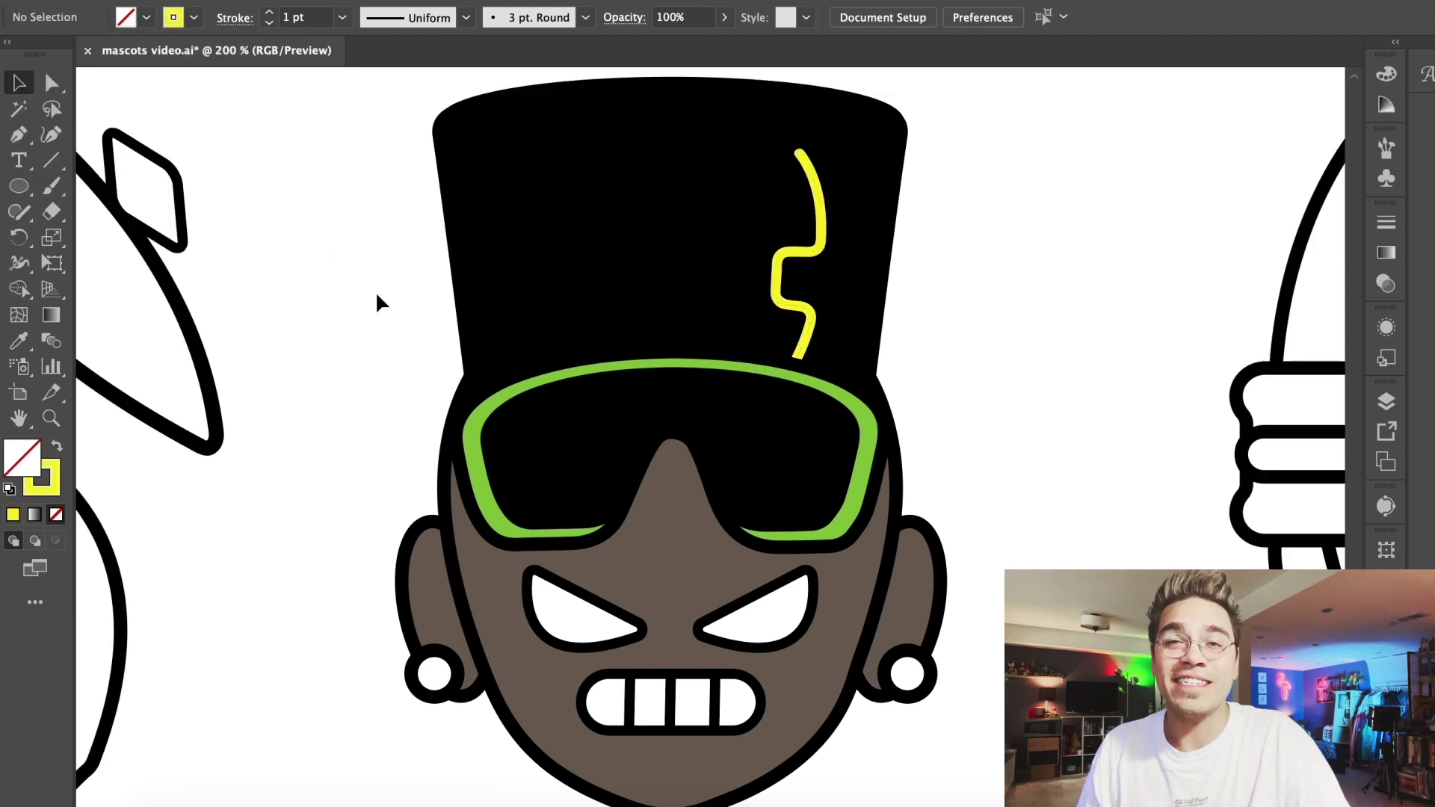
# Isolate the flat-top character's pair of round earrings and change their fill color
pyautogui.doubleClick(440, 665)
pyautogui.click(440, 672)
pyautogui.click(193, 17)
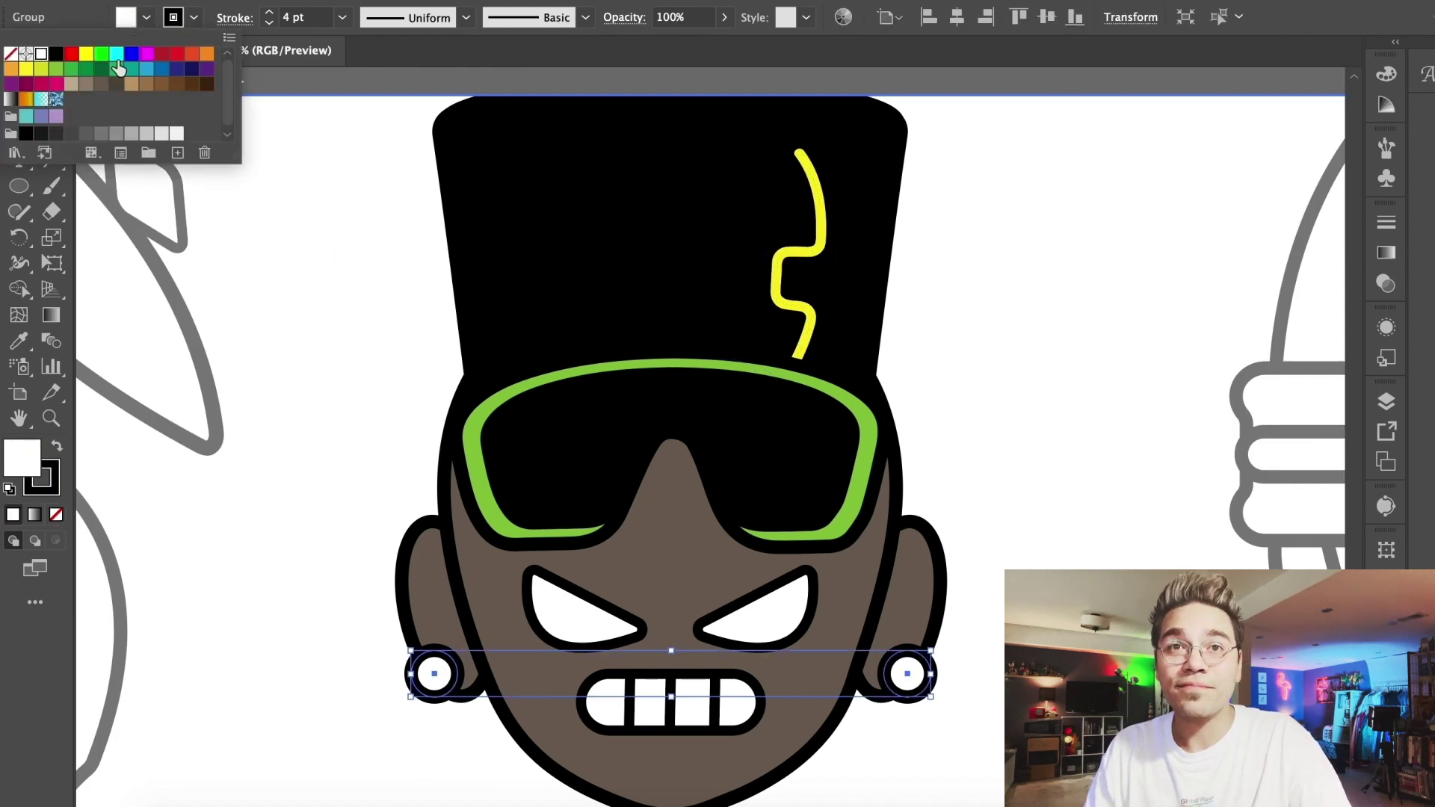
pyautogui.doubleClick(304, 420)
# Fill the horns, face and ears of the smirking horned character with goggles with purple
pyautogui.press('super+minus')
pyautogui.press('super+minus')
pyautogui.press('super+minus')
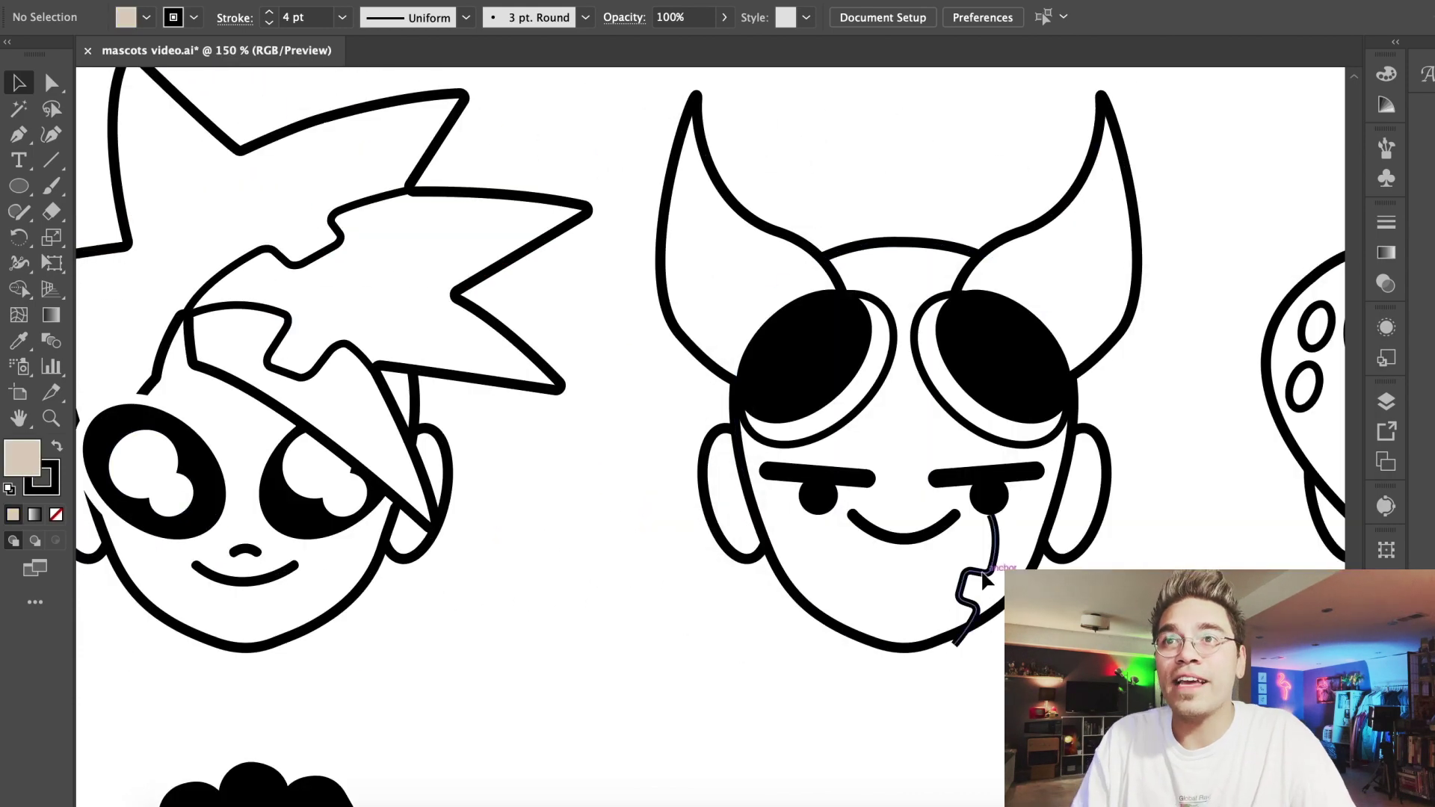
pyautogui.hotkey('ctrl', '-')
pyautogui.hotkey('ctrl', '-')
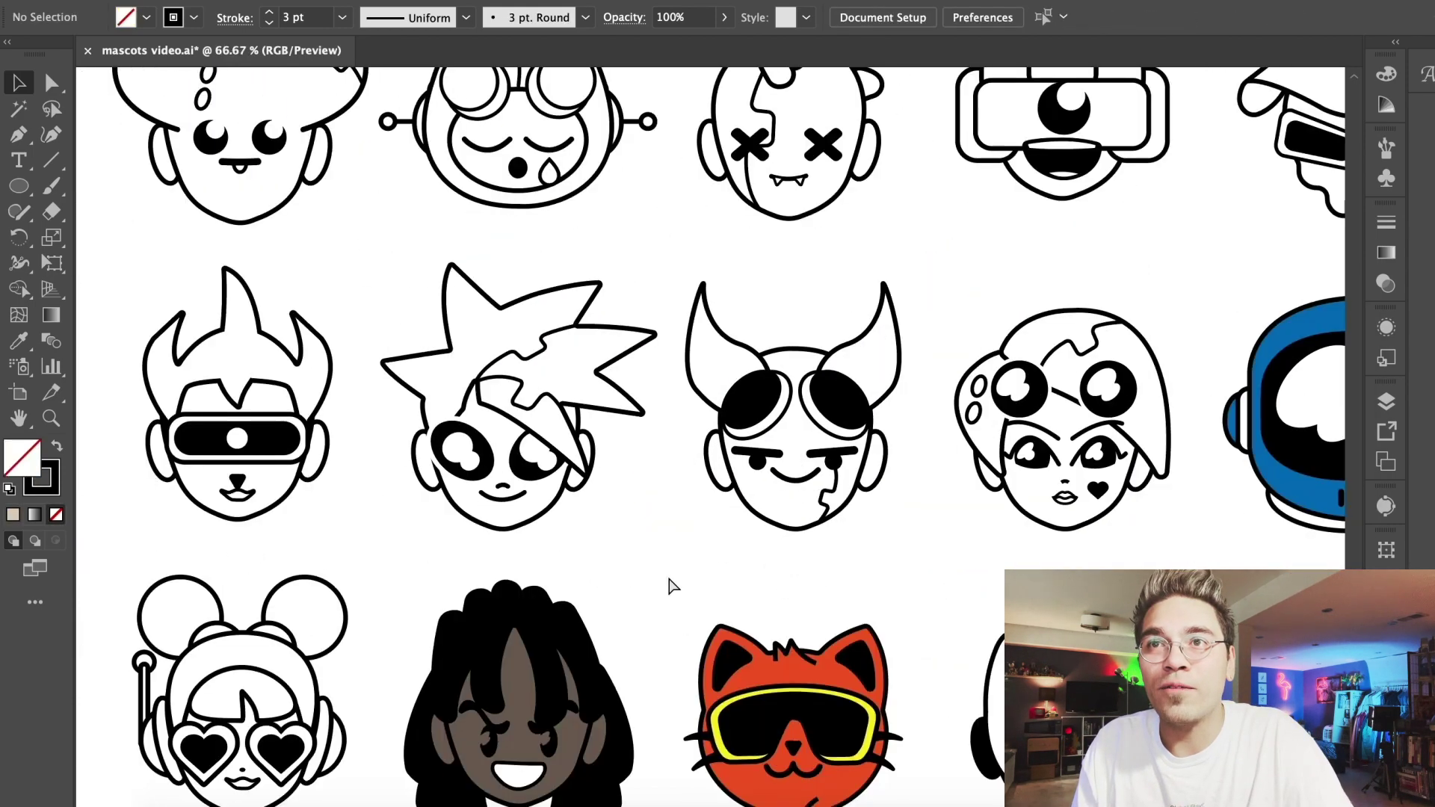
pyautogui.press('super+minus')
pyautogui.press('super+minus')
pyautogui.hscroll(5, 669, 578)
pyautogui.press('super+equal')
pyautogui.click(493, 383)
pyautogui.click(475, 296)
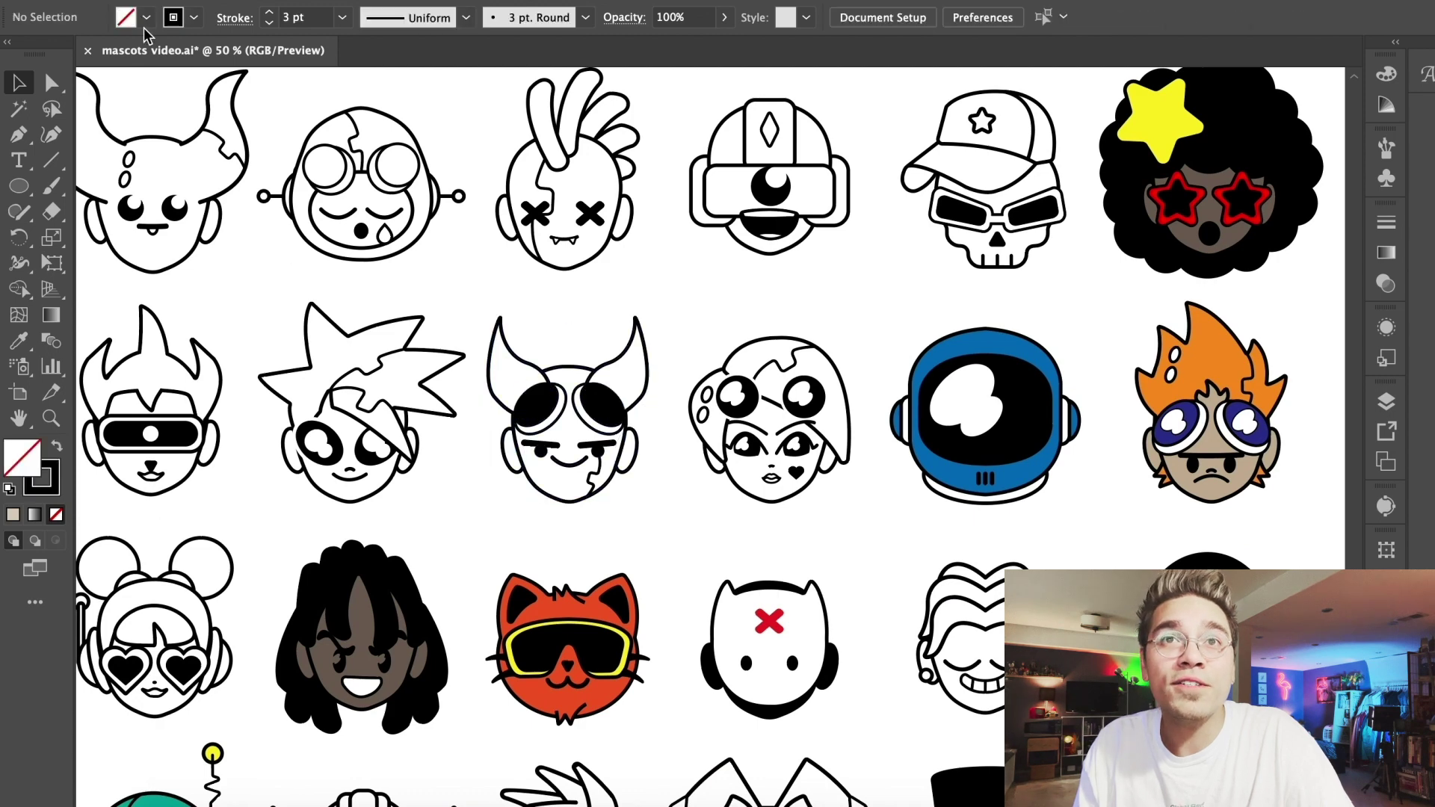
pyautogui.click(146, 16)
pyautogui.click(200, 78)
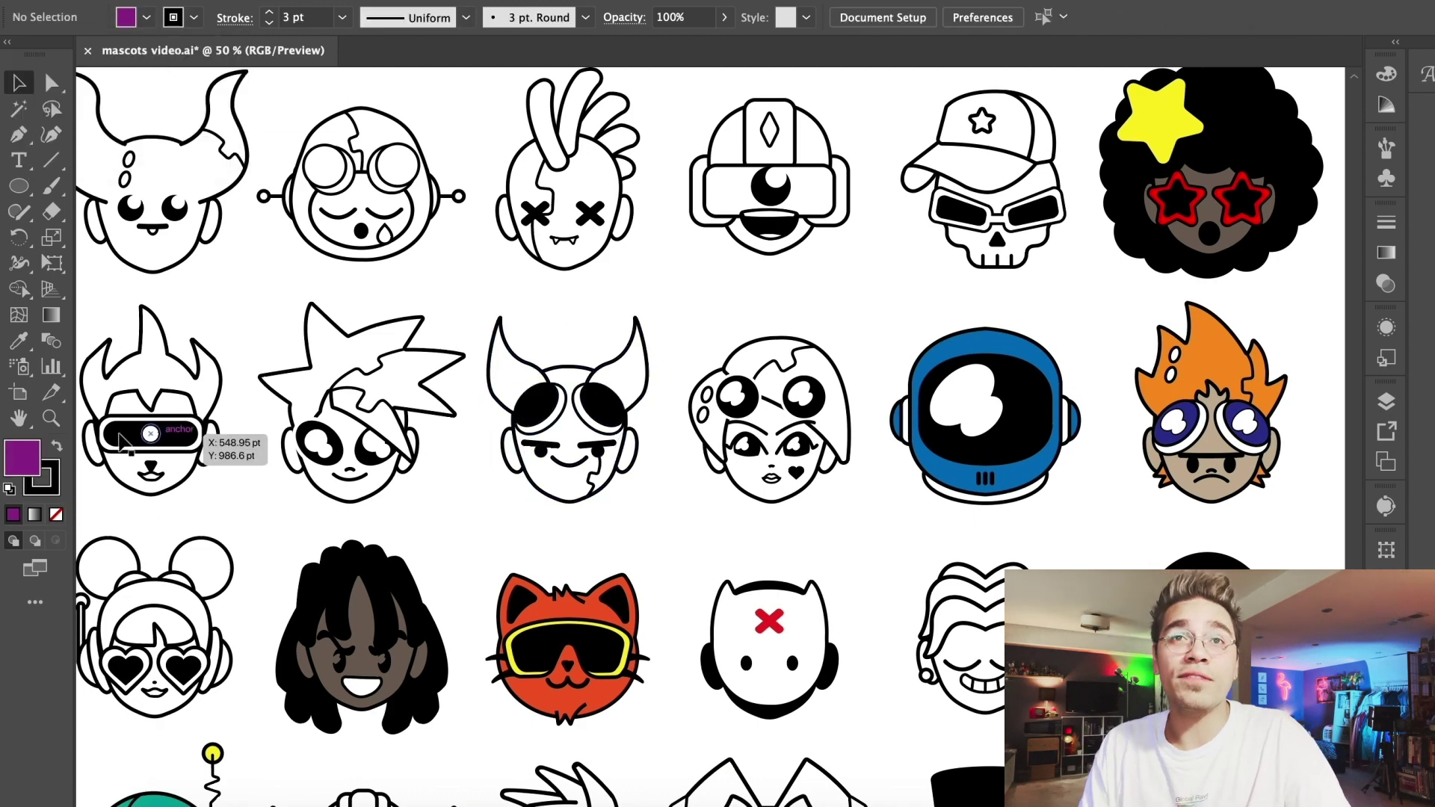
pyautogui.click(507, 372)
pyautogui.click(545, 456)
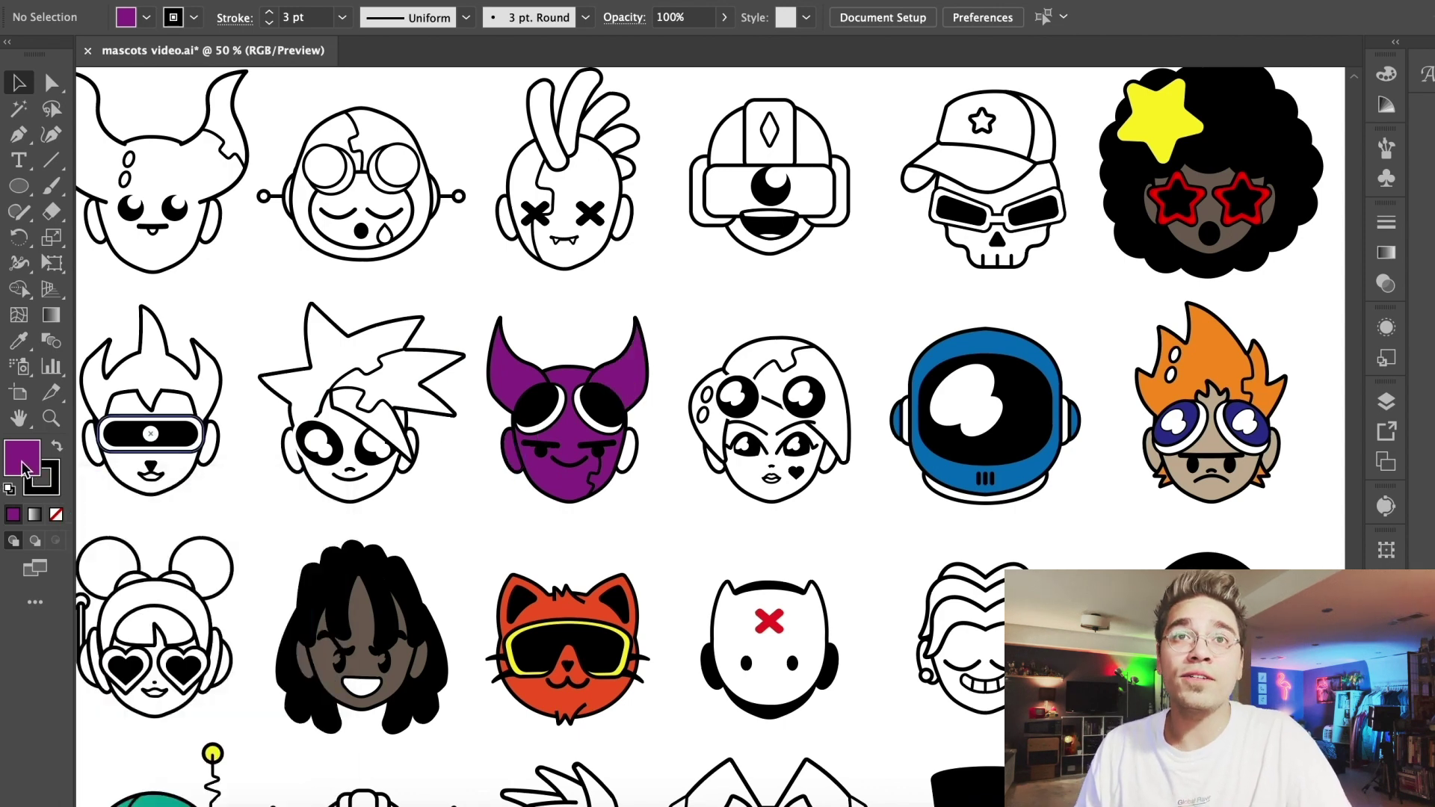
# Set the stroke of the jagged line beneath the purple horned character's eye to red
pyautogui.press('v')
pyautogui.click(613, 468)
pyautogui.click(147, 17)
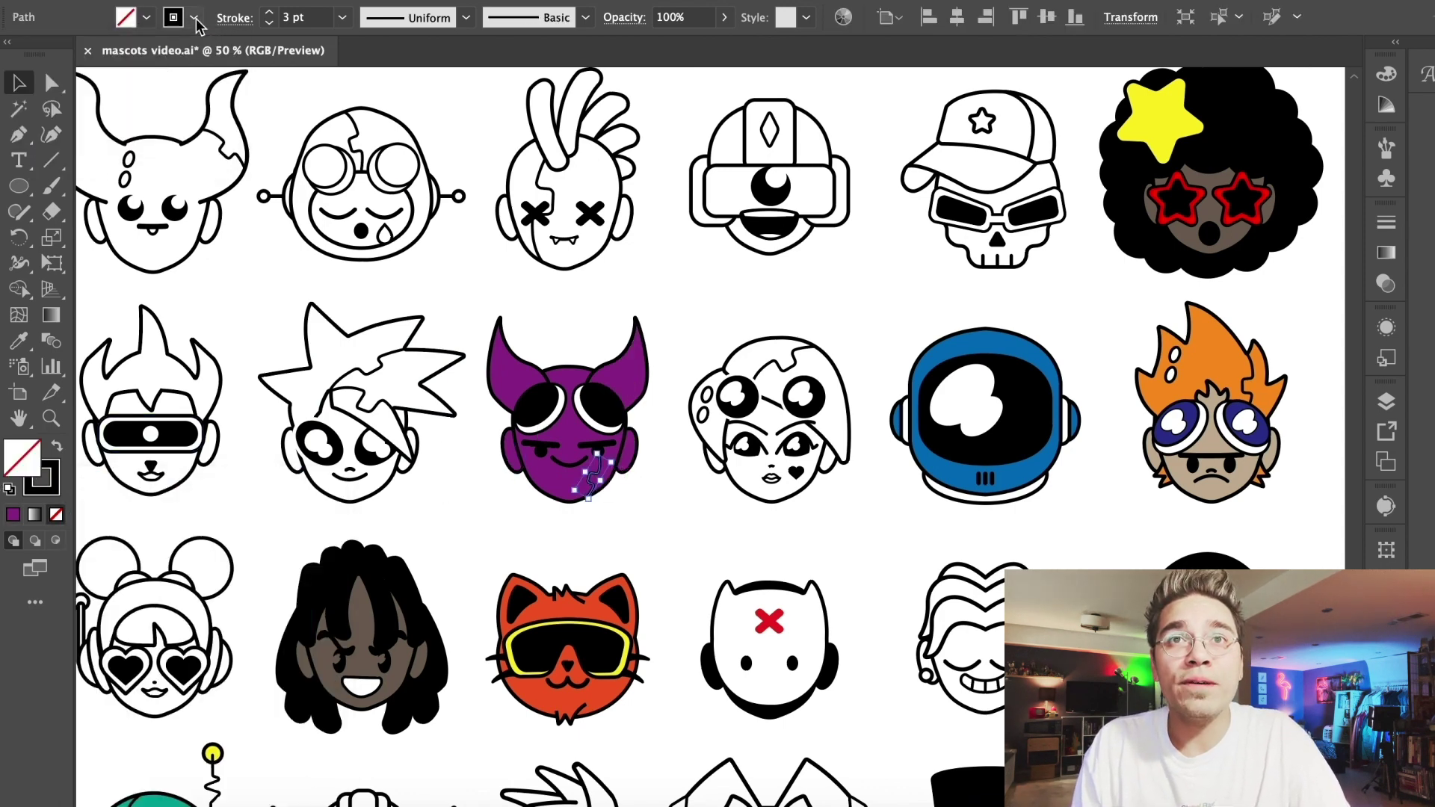
pyautogui.click(501, 293)
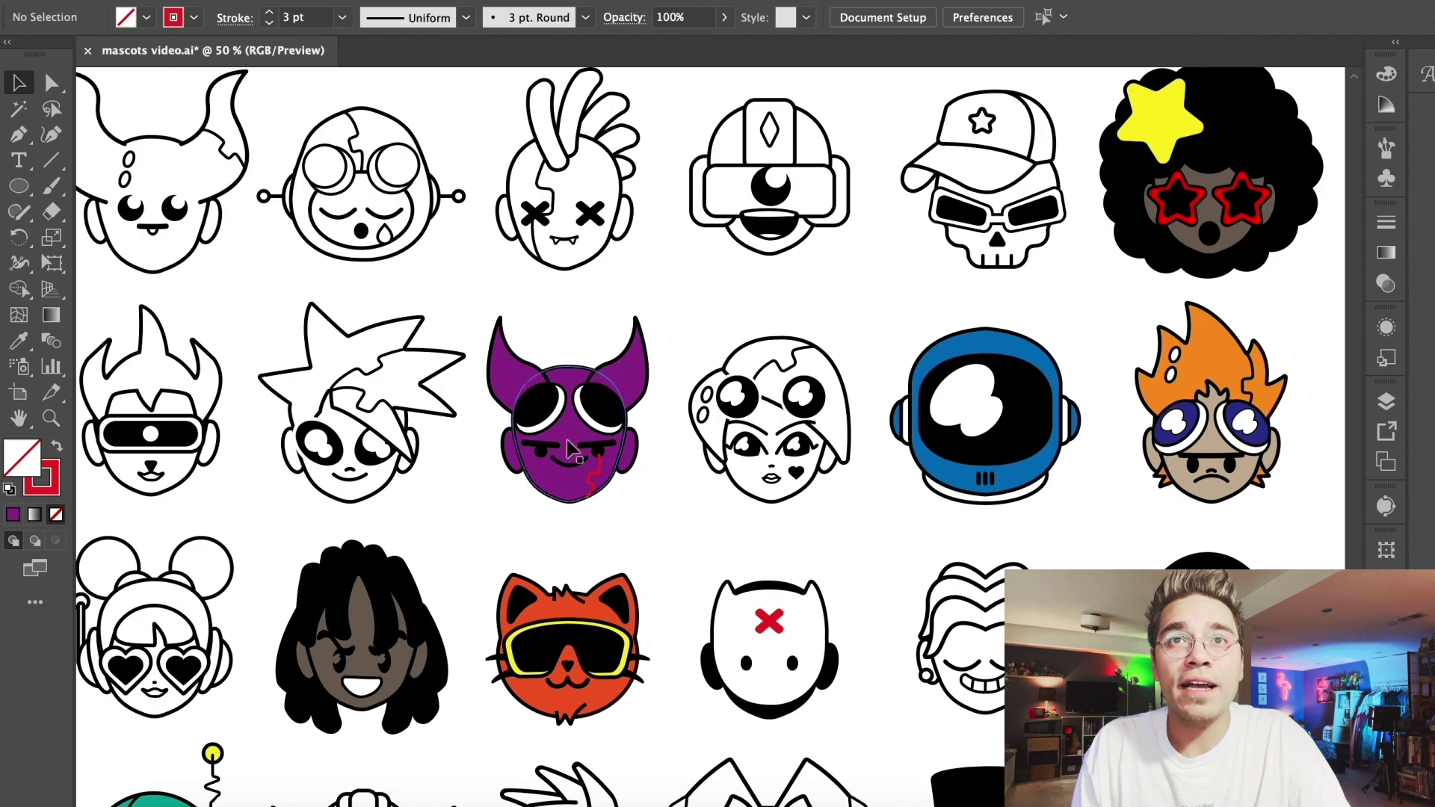
# Ungroup the artwork of the purple horned character with goggles
pyautogui.click(592, 470)
pyautogui.click(265, 1)
pyautogui.click(296, 75)
pyautogui.click(268, 1)
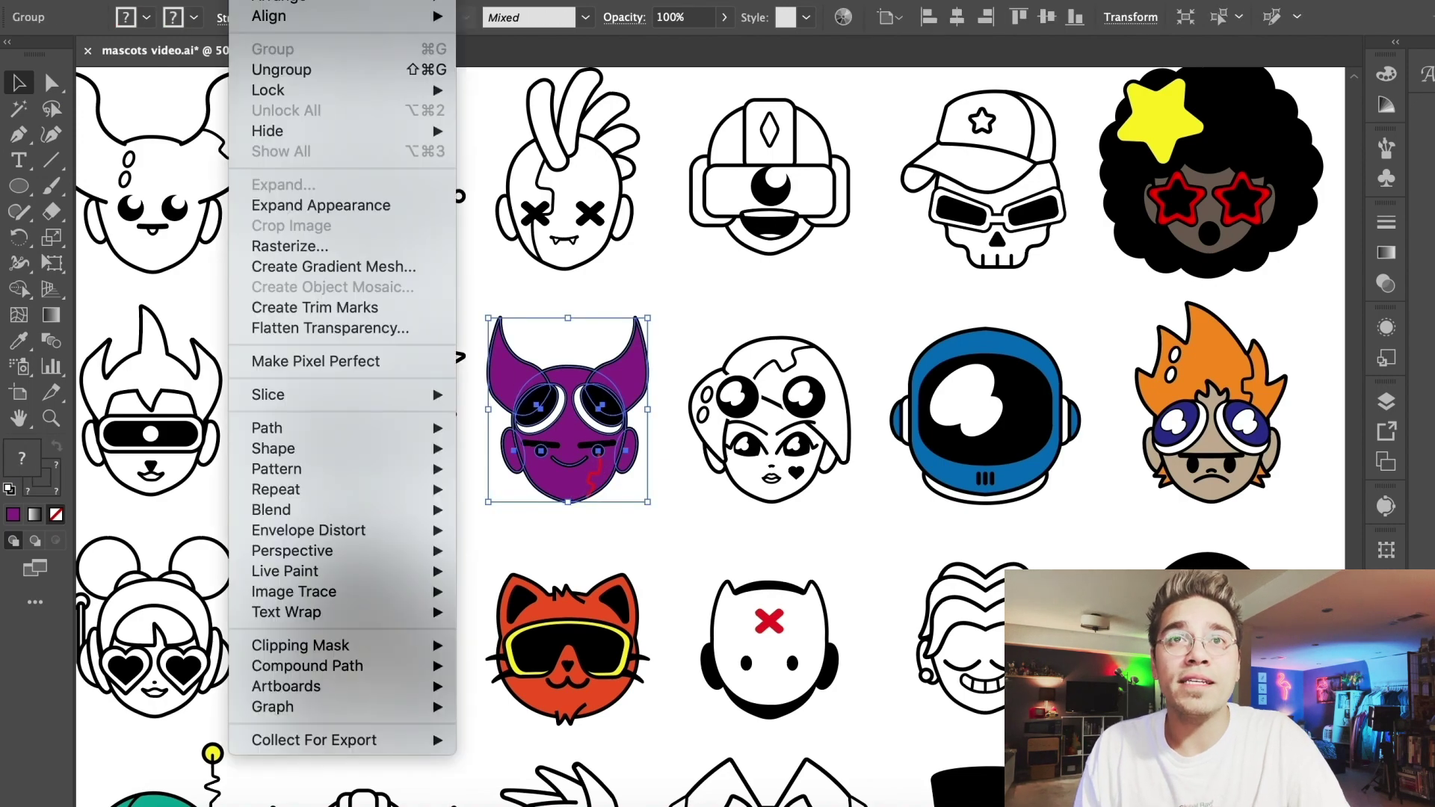
pyautogui.click(284, 68)
pyautogui.click(271, 1)
pyautogui.click(281, 69)
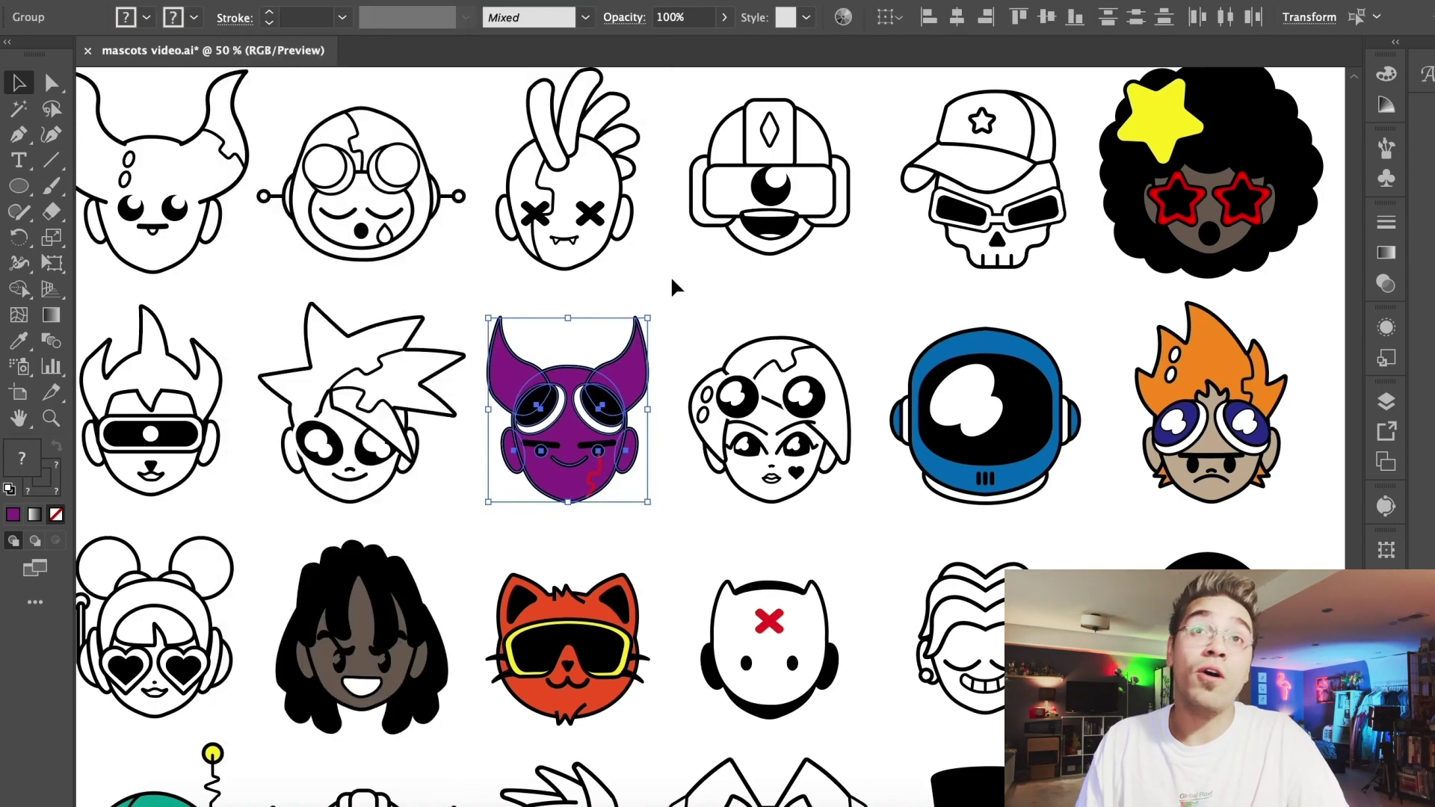
pyautogui.click(673, 281)
# Fill the horned character's goggle rims with the light orange swatch R=251 G=176 B=59
pyautogui.click(629, 402)
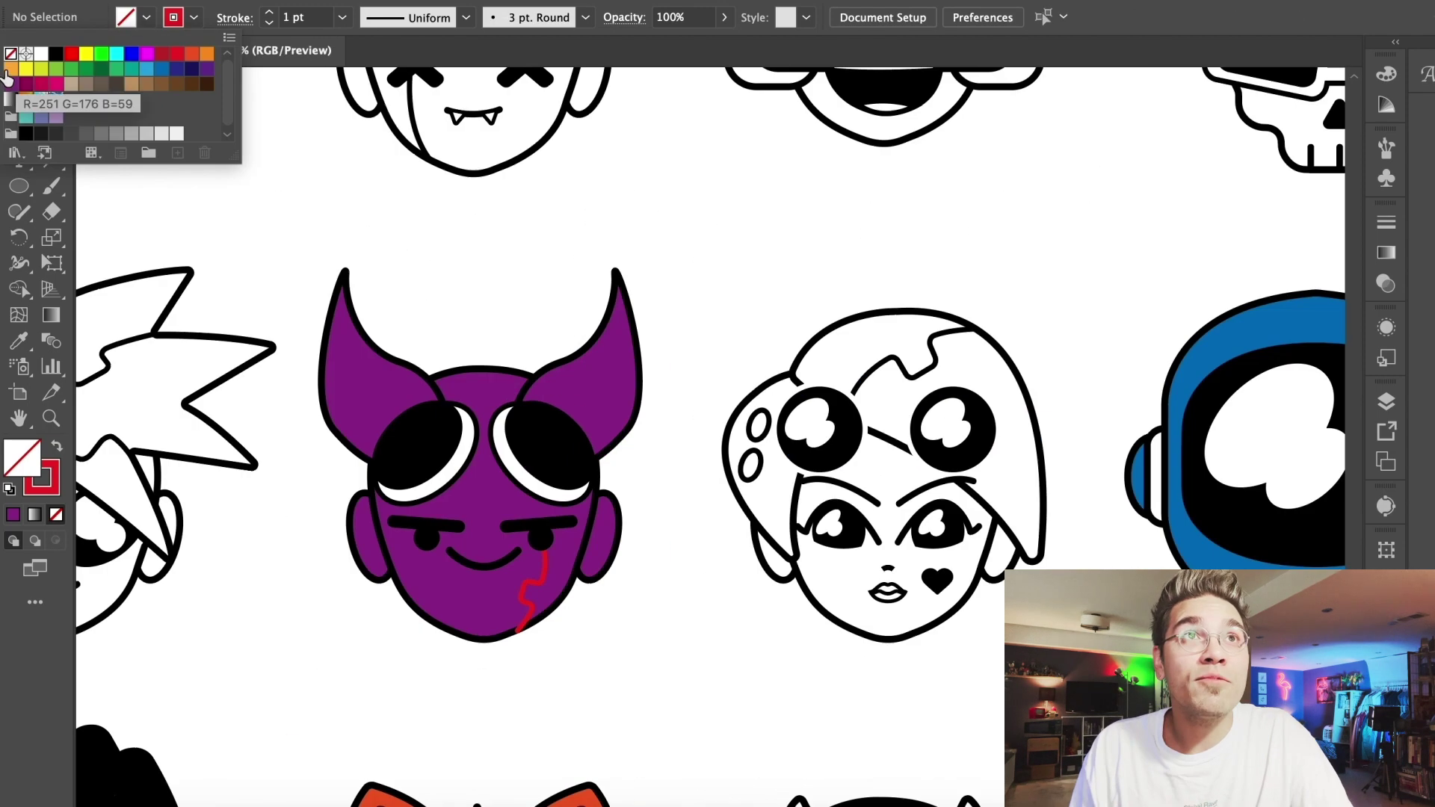
pyautogui.click(75, 86)
pyautogui.moveTo(27, 462); pyautogui.dragTo(510, 472)
# Recolor the horned character's face, ears and horns with the dark blue swatch
pyautogui.press('super+minus')
pyautogui.press('super+minus')
pyautogui.hscroll(-3, 406, 276)
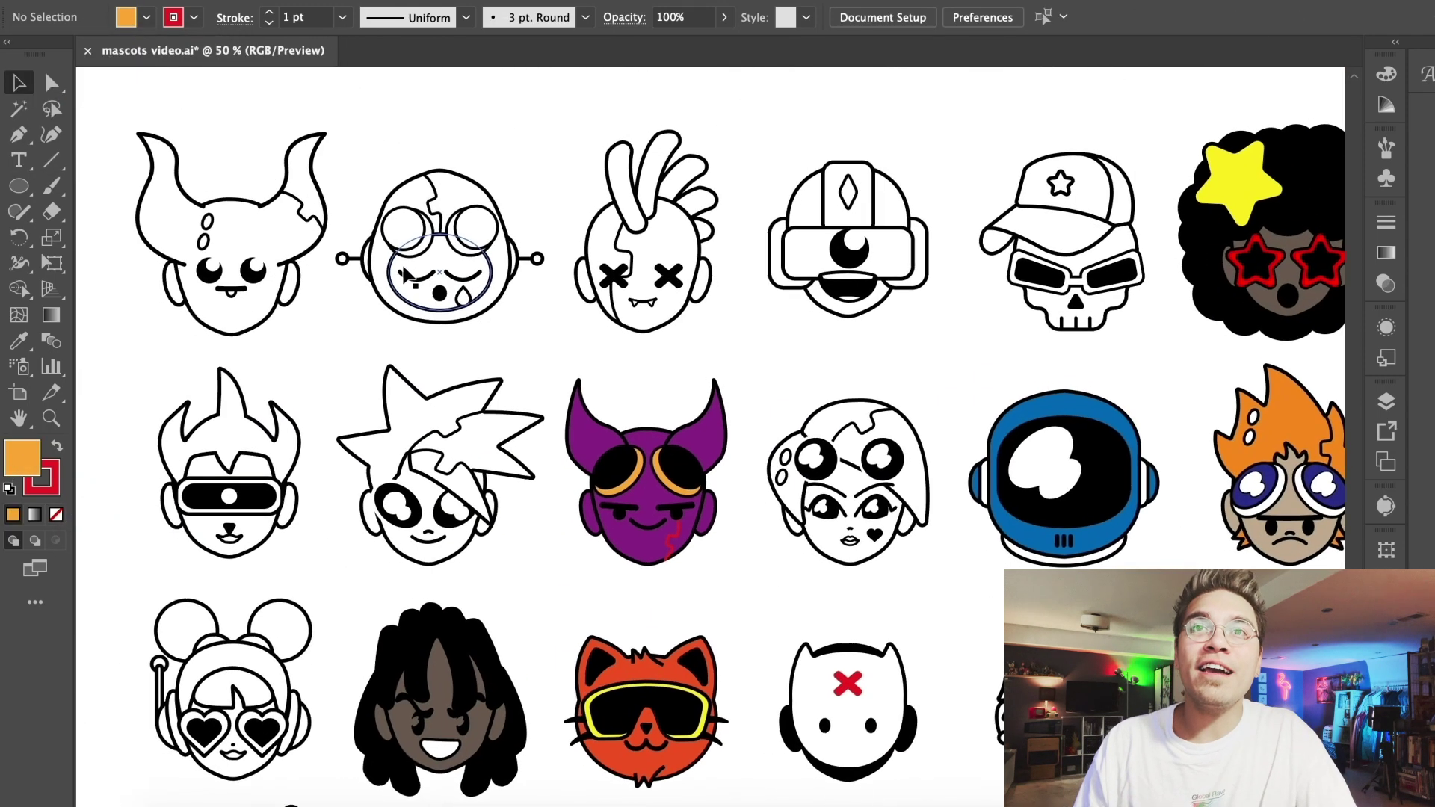
pyautogui.hscroll(2, 408, 277)
pyautogui.hscroll(1, 399, 275)
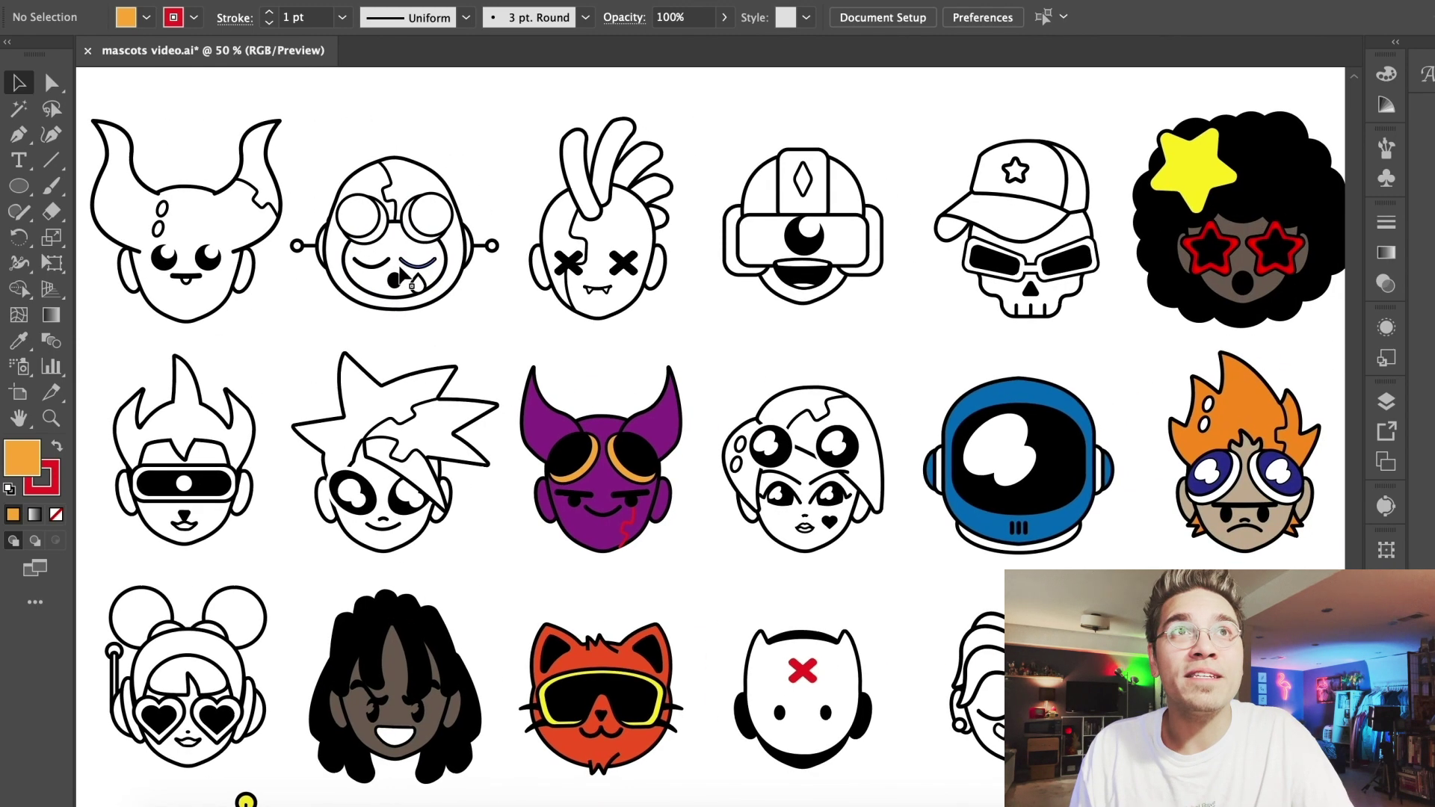
pyautogui.click(146, 18)
pyautogui.click(179, 74)
pyautogui.click(583, 314)
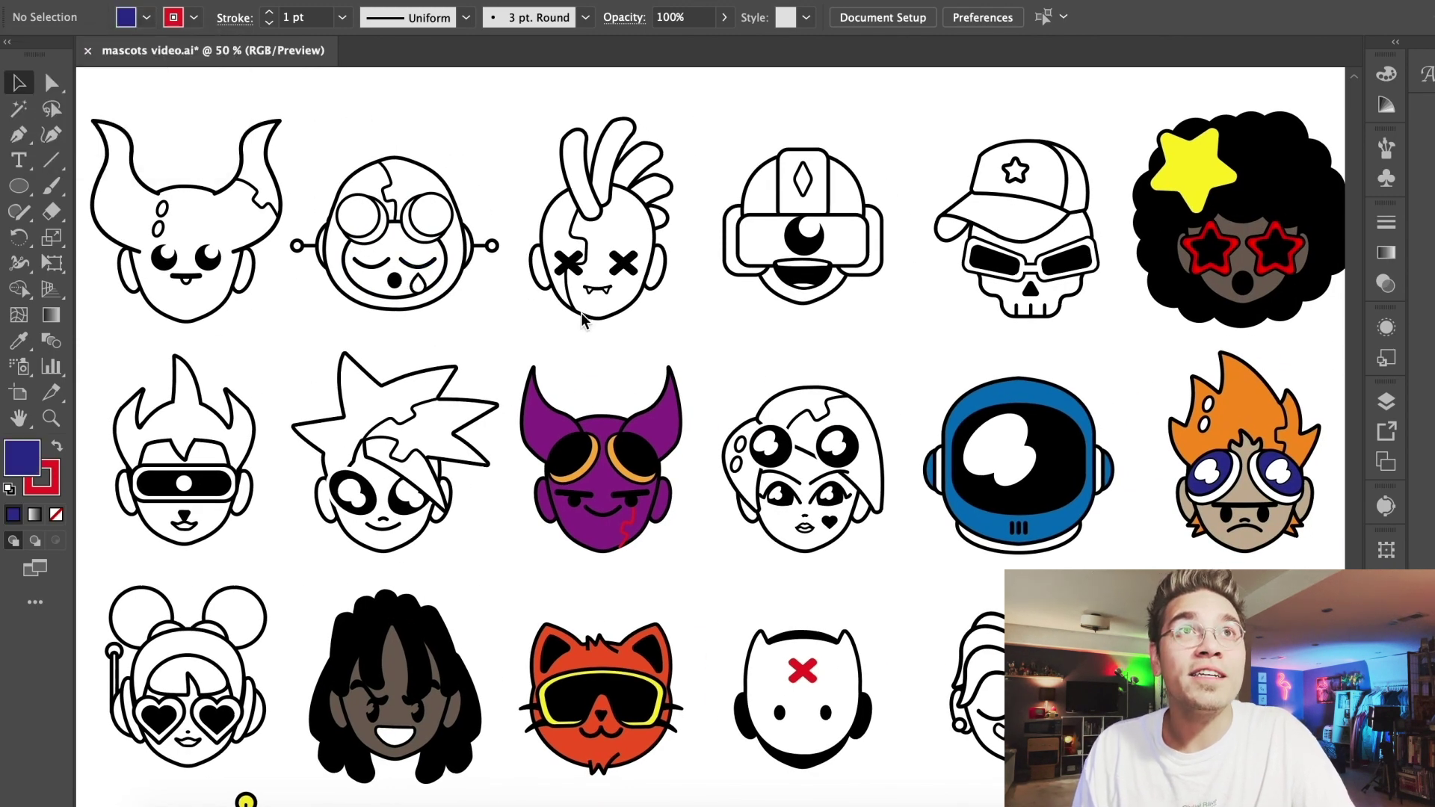
pyautogui.press('super+plus')
pyautogui.press('super+plus')
pyautogui.press('super+plus')
pyautogui.moveTo(203, 439); pyautogui.dragTo(330, 700)
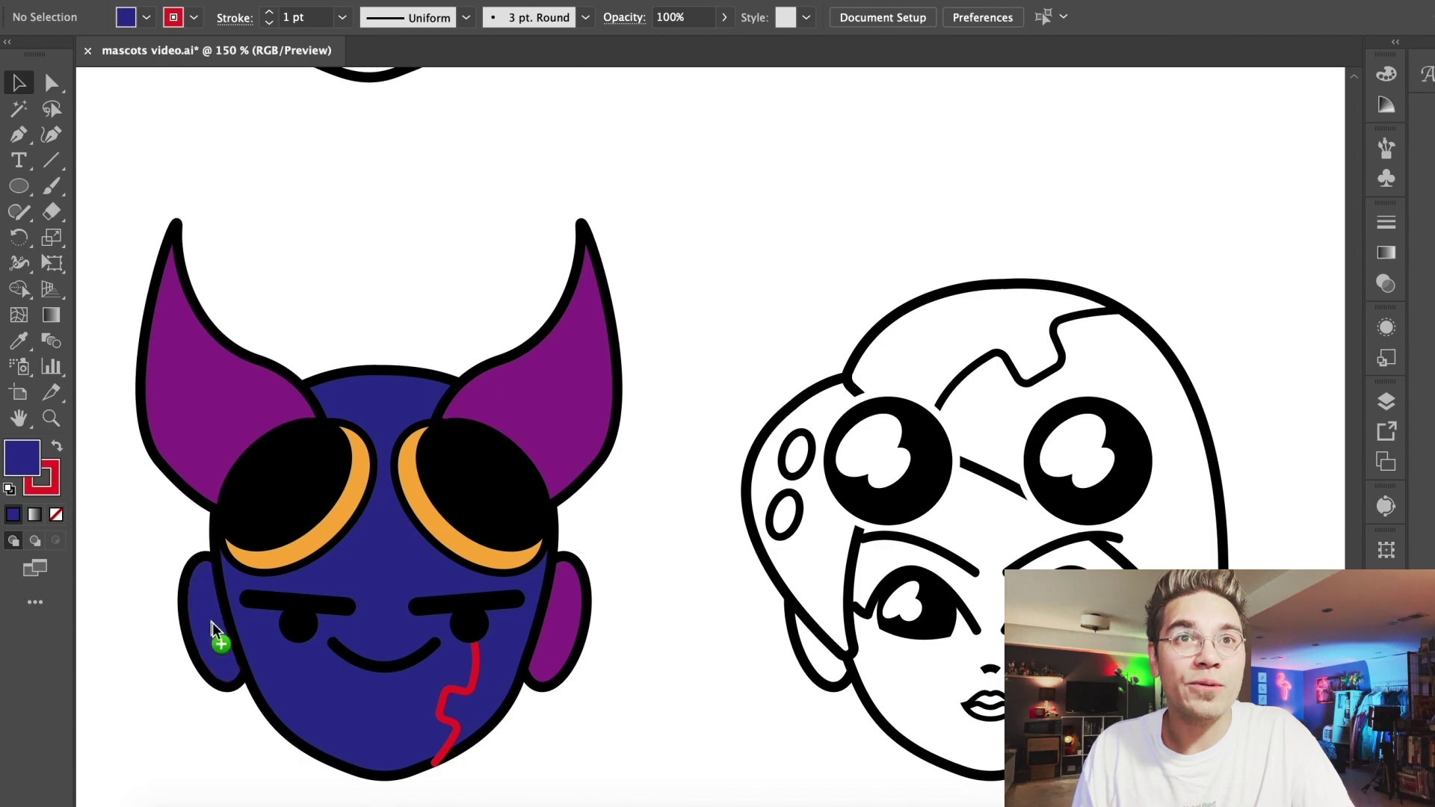
pyautogui.moveTo(23, 456); pyautogui.dragTo(183, 407)
pyautogui.moveTo(23, 446); pyautogui.dragTo(562, 407)
pyautogui.moveTo(8, 471); pyautogui.dragTo(555, 635)
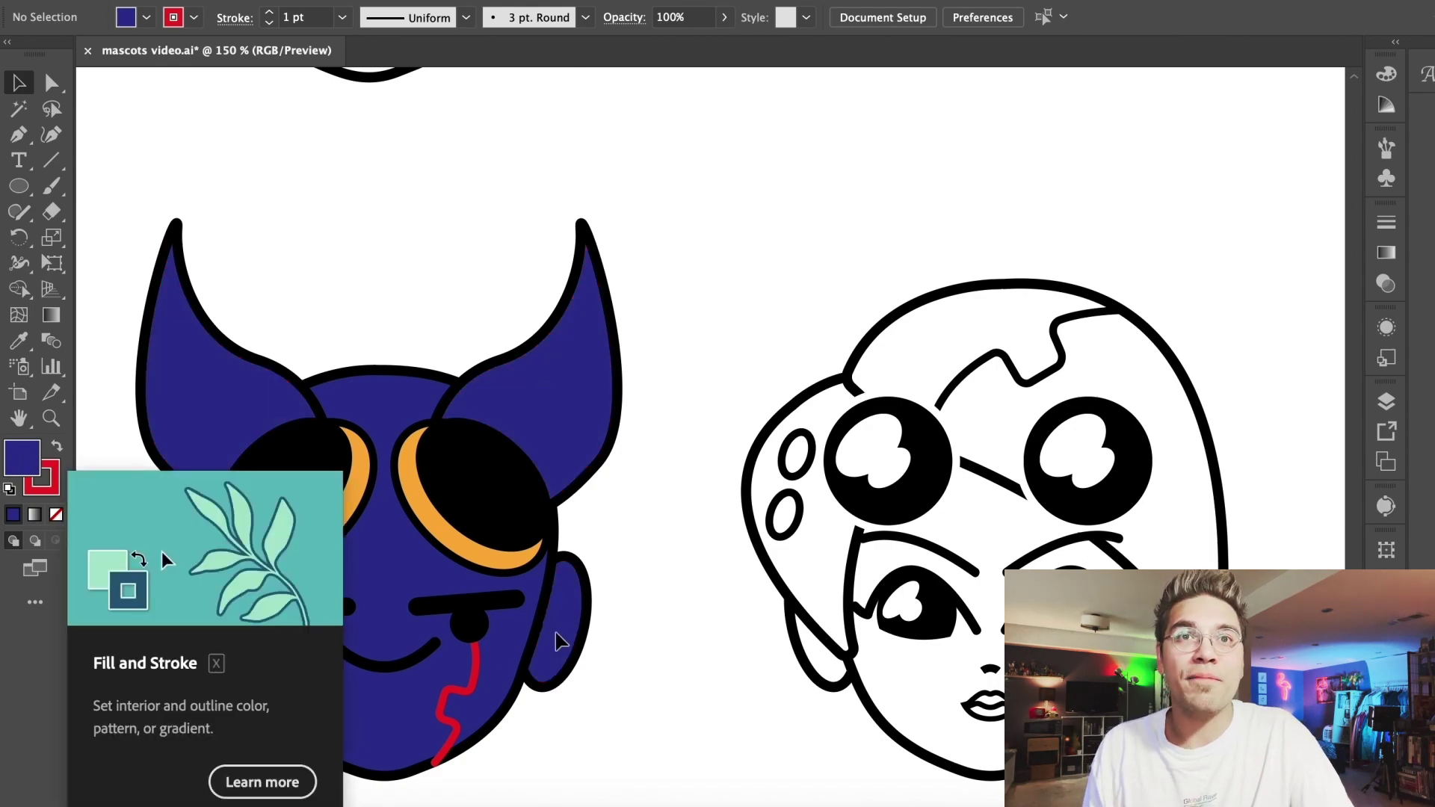
# Isolate the head shapes of the spiky-haired character beside the horned one and fill the face and ears with light beige
pyautogui.press('super+minus')
pyautogui.press('super+minus')
pyautogui.press('super+minus')
pyautogui.hotkey('ctrl', '-')
pyautogui.scroll(-2, 338, 585)
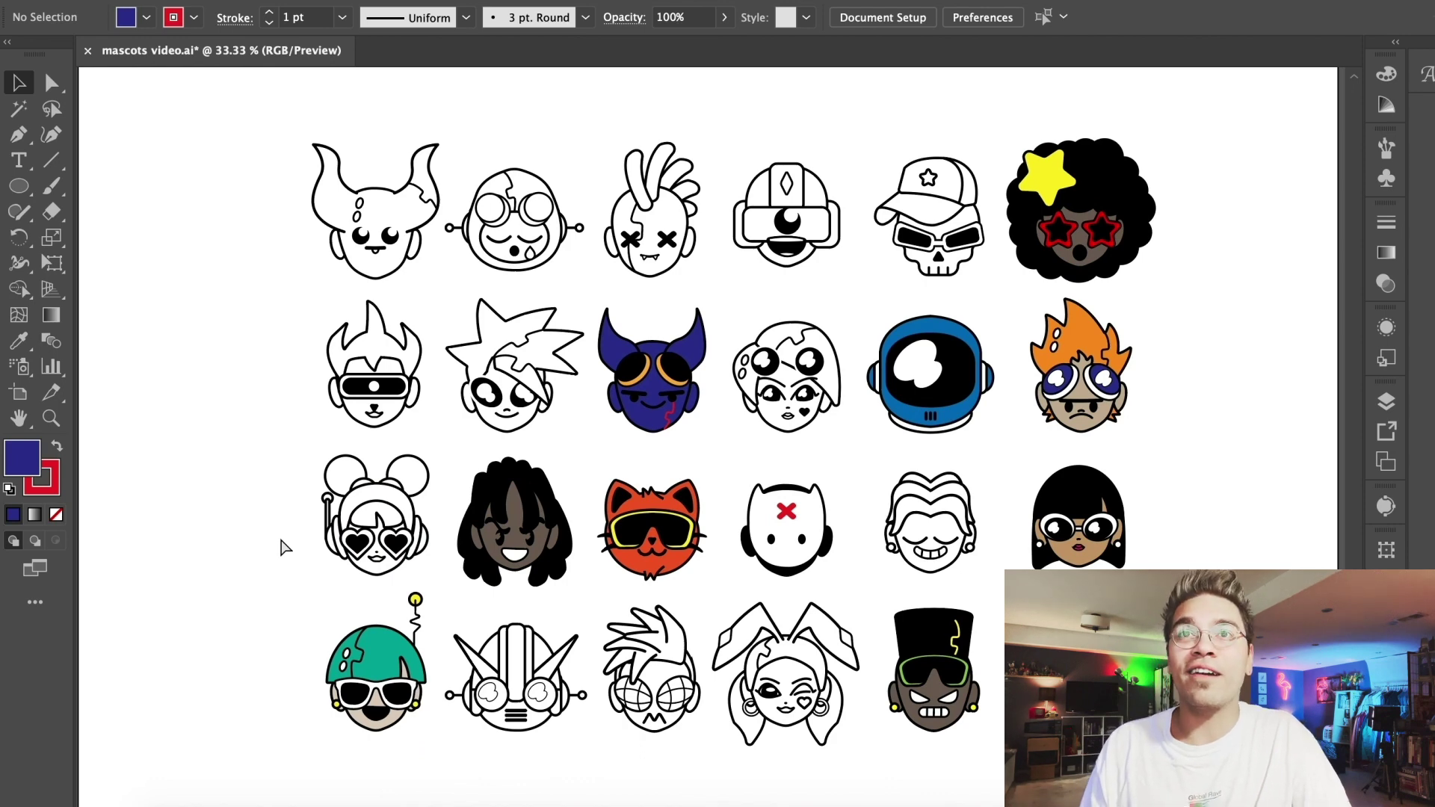
pyautogui.scroll(3, 504, 388)
pyautogui.click(487, 496)
pyautogui.doubleClick(486, 496)
pyautogui.doubleClick(18, 467)
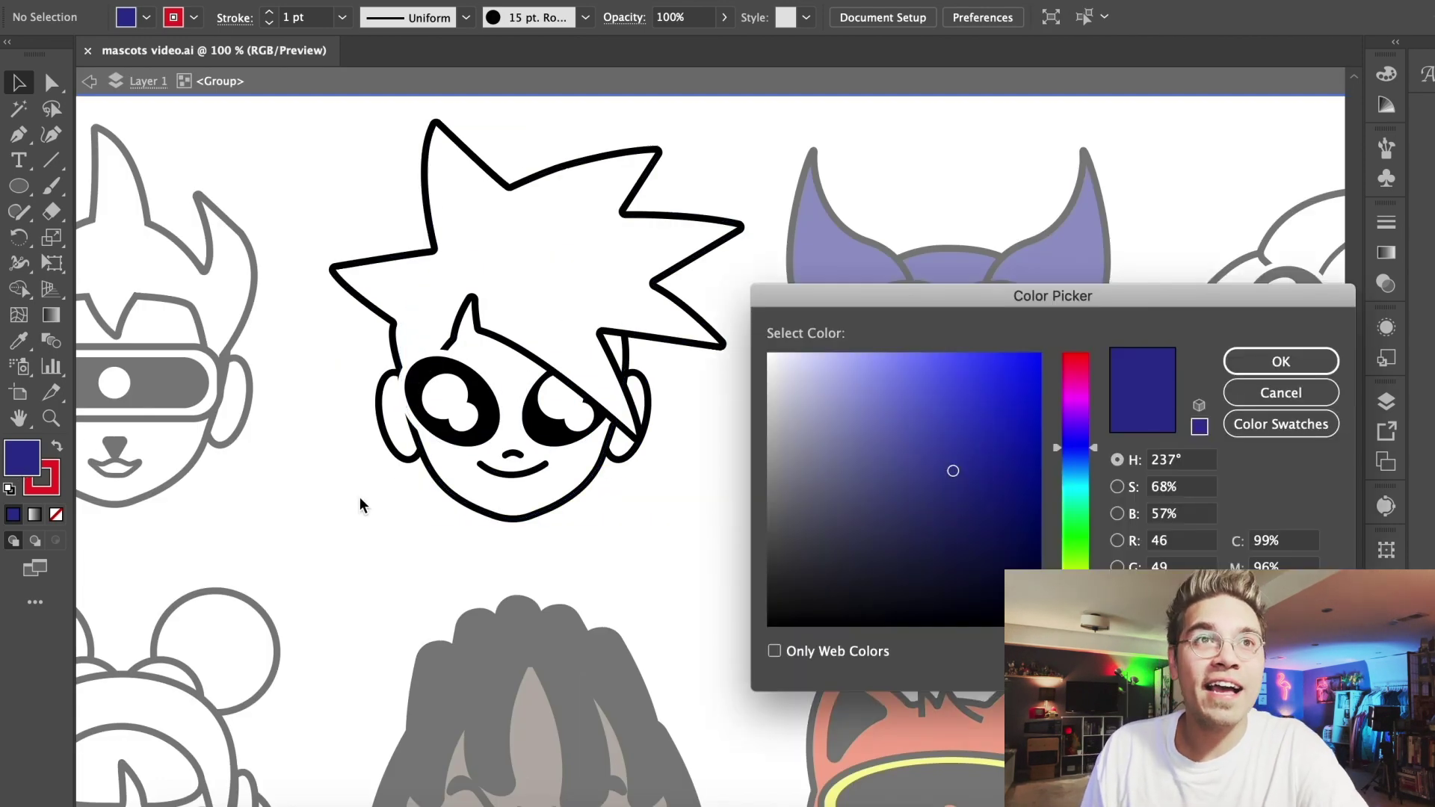
pyautogui.press('Escape')
pyautogui.doubleClick(445, 486)
pyautogui.click(445, 485)
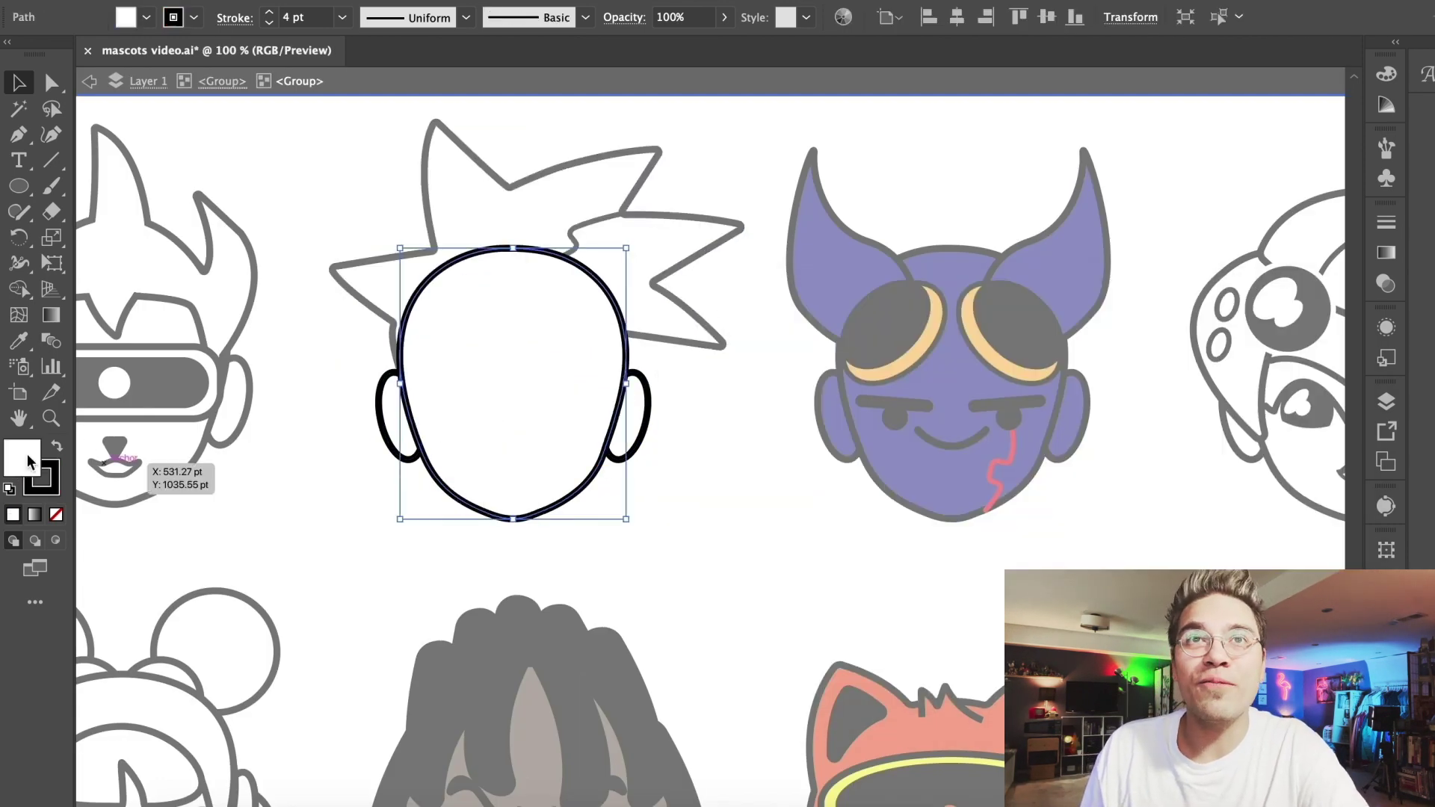
pyautogui.doubleClick(27, 459)
pyautogui.doubleClick(236, 523)
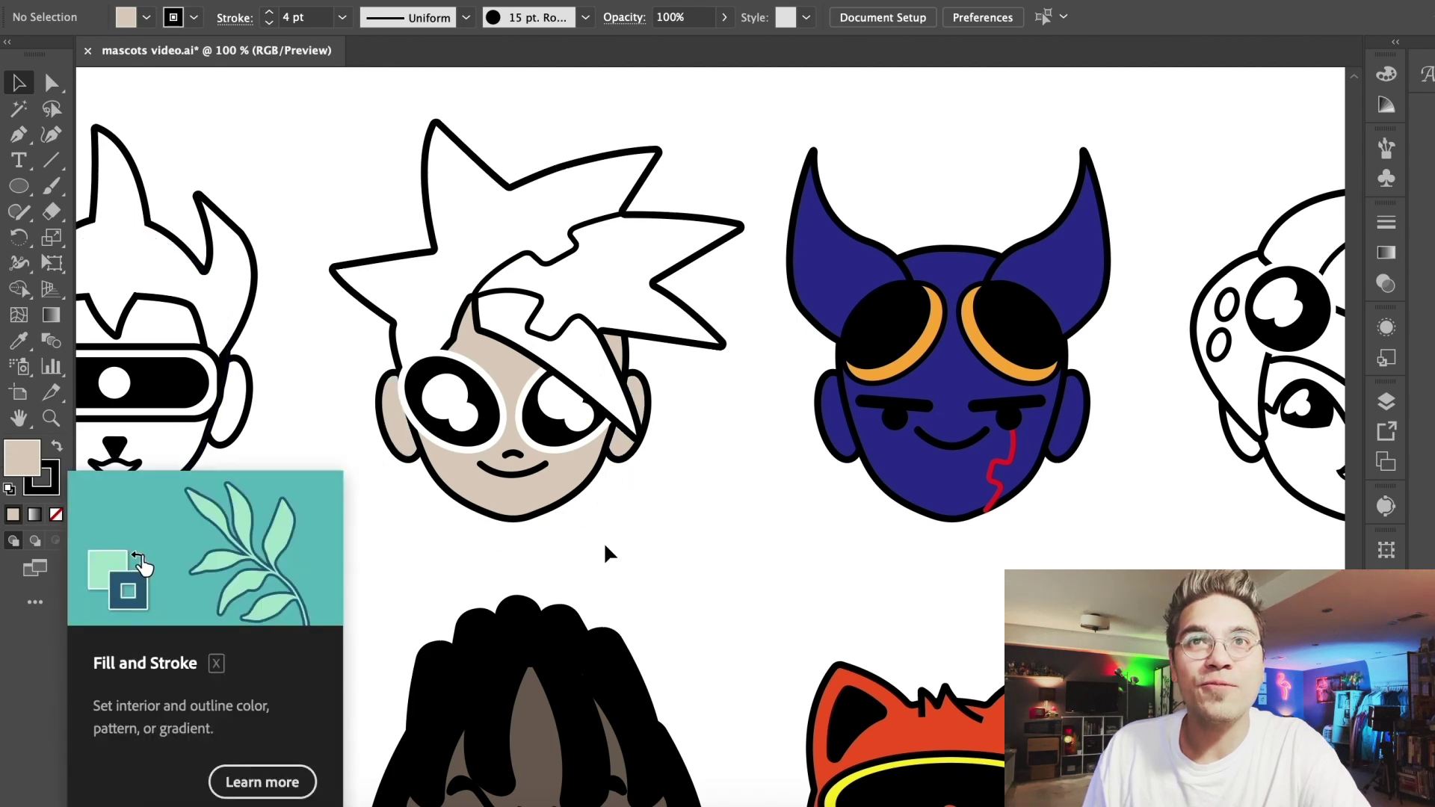
# Fill the spiky-haired character's hair with lime green
pyautogui.doubleClick(397, 282)
pyautogui.click(146, 18)
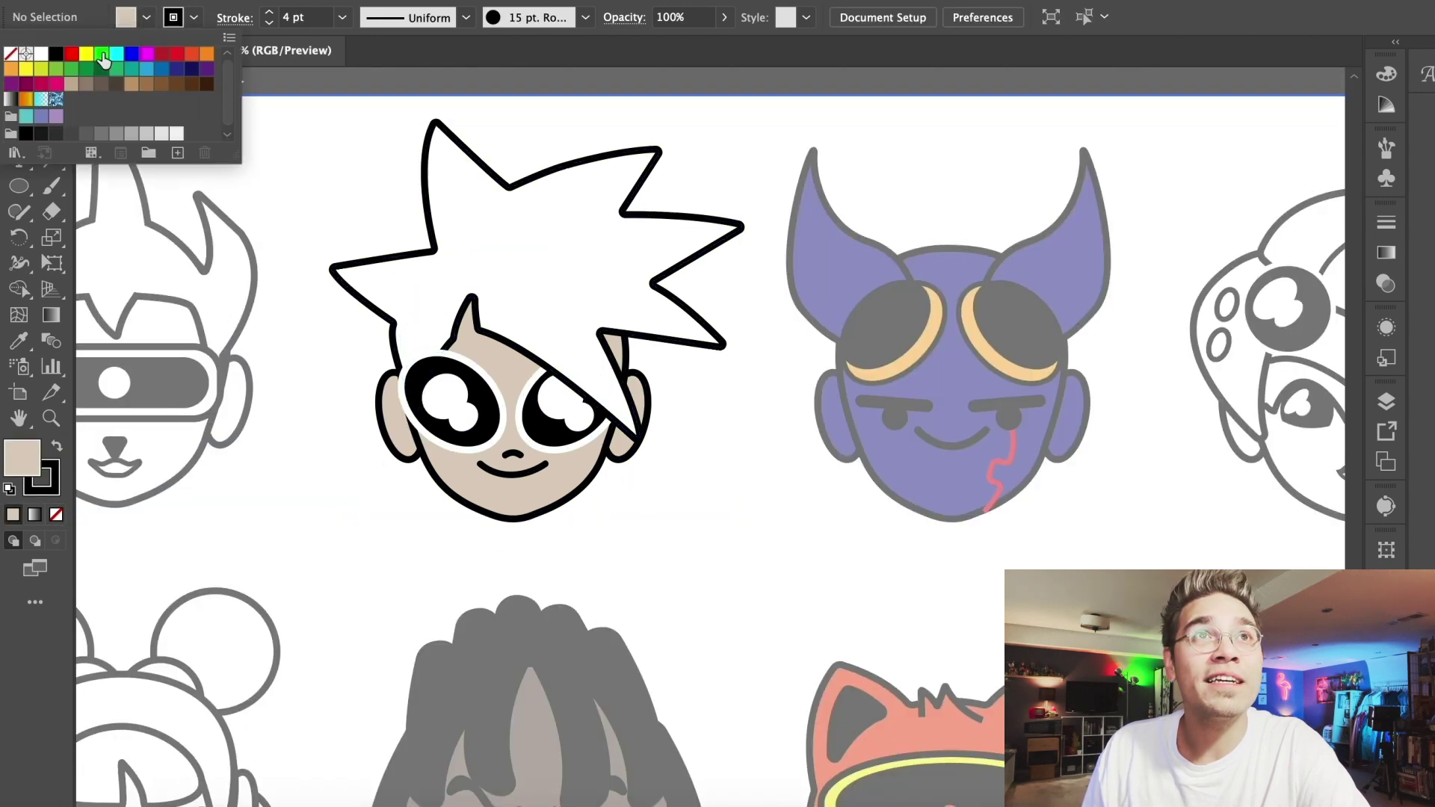
pyautogui.click(277, 150)
pyautogui.doubleClick(314, 192)
pyautogui.click(148, 19)
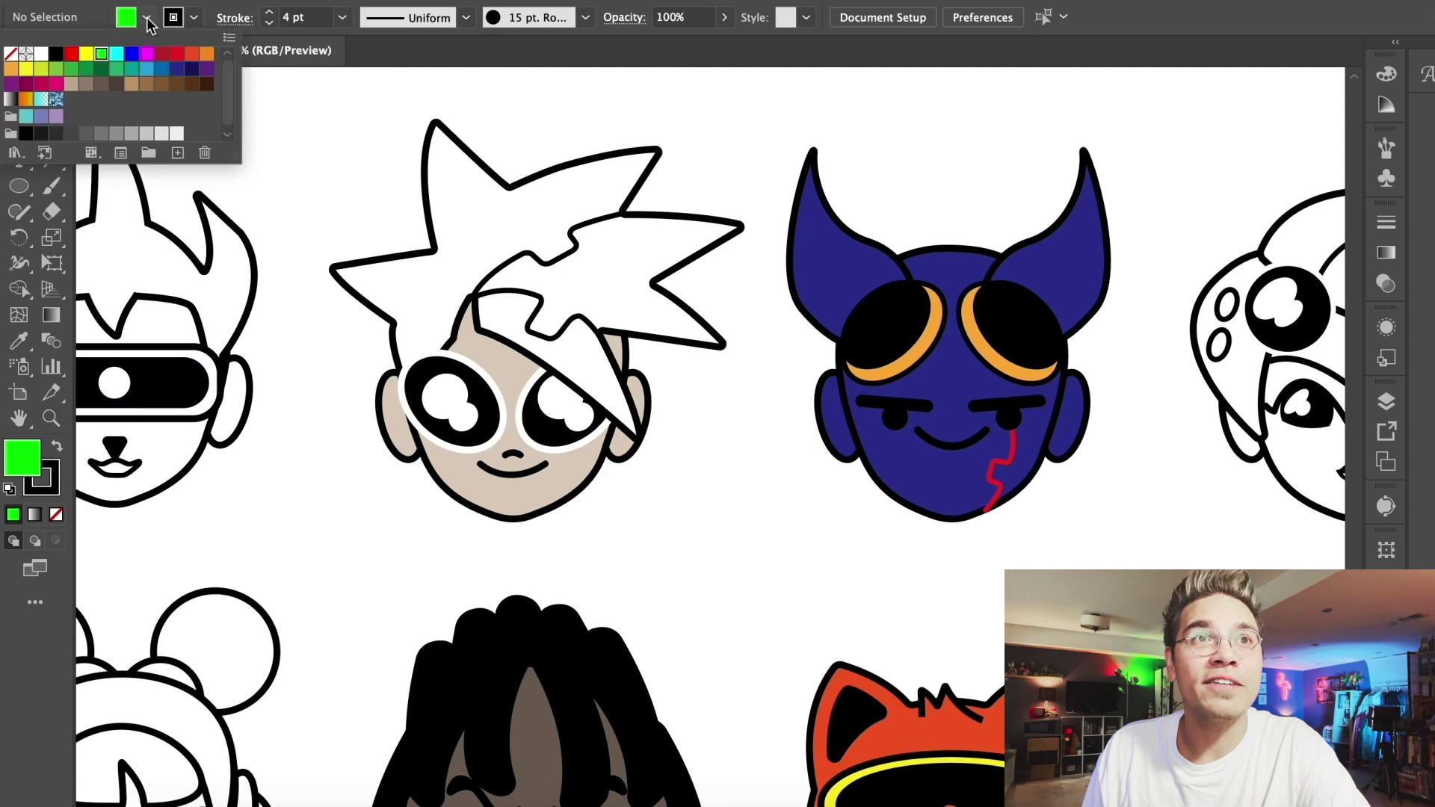
pyautogui.click(46, 74)
pyautogui.moveTo(23, 457); pyautogui.dragTo(433, 279)
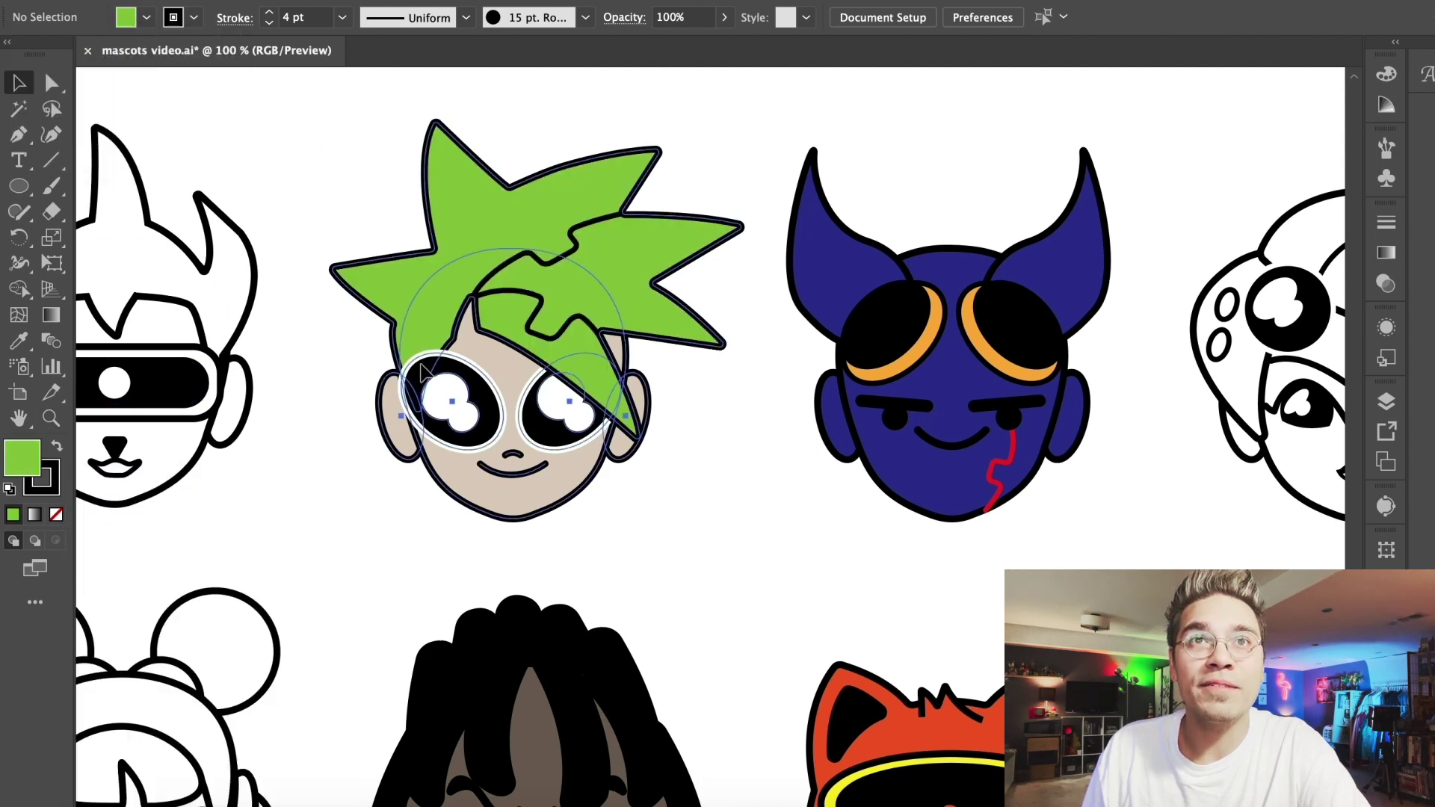
# Set the stroke of both large eye ellipses on the green-haired character to light orange
pyautogui.doubleClick(418, 394)
pyautogui.click(193, 18)
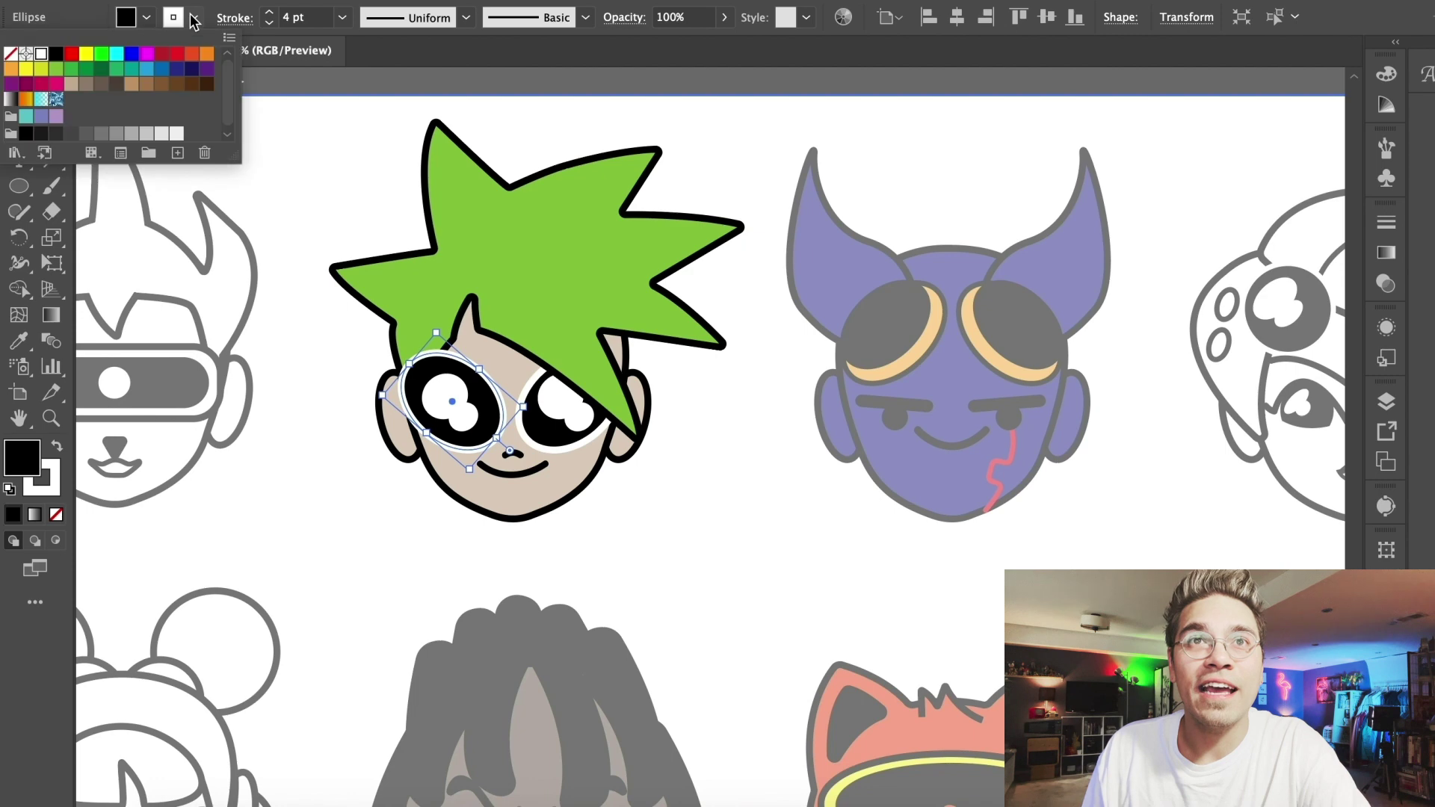
pyautogui.click(12, 74)
pyautogui.doubleClick(333, 482)
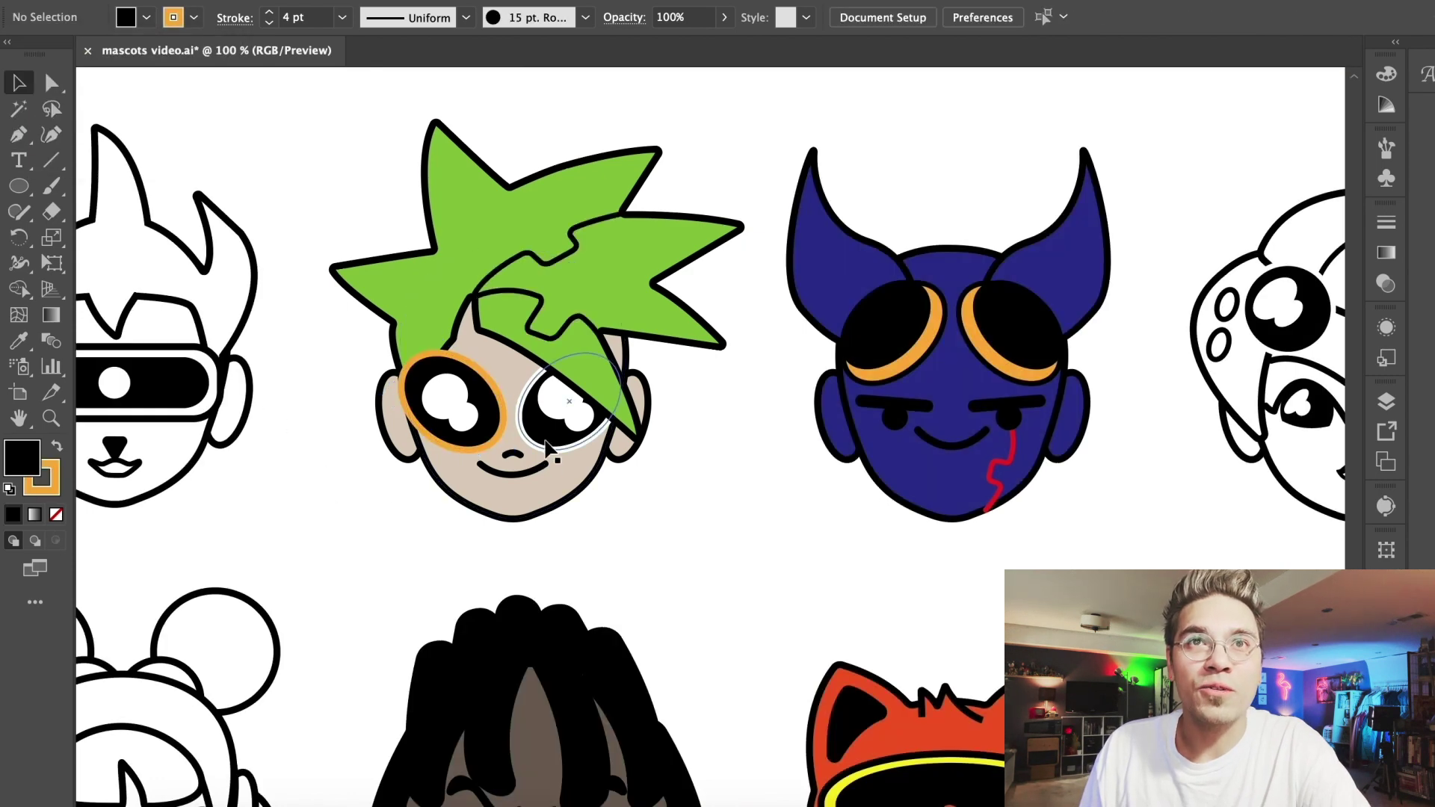
pyautogui.doubleClick(547, 450)
pyautogui.click(146, 18)
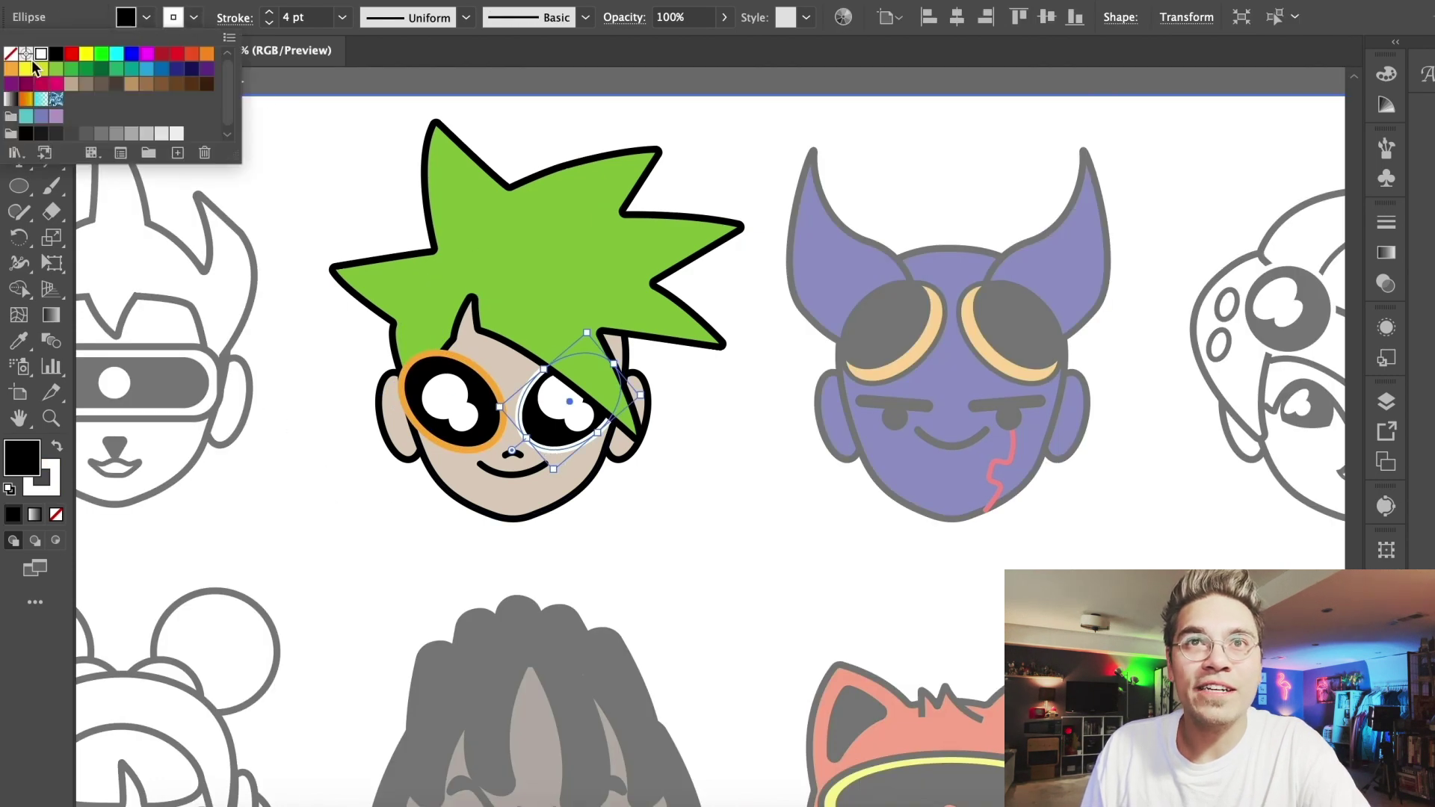
pyautogui.doubleClick(281, 521)
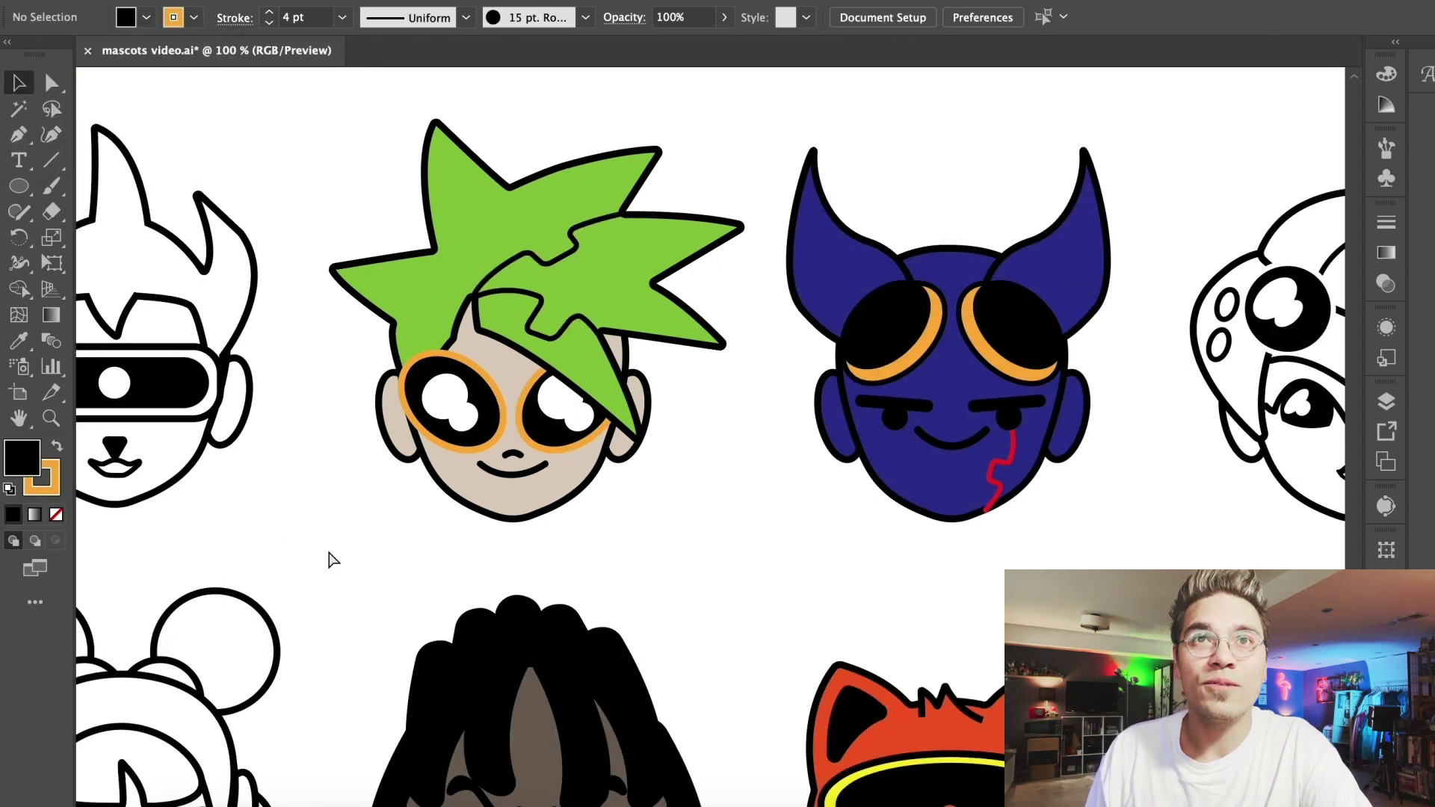
# Fill the visor-wearing character's flame-shaped hair with dark red and the face and ears with tan
pyautogui.press('super+minus')
pyautogui.press('super+minus')
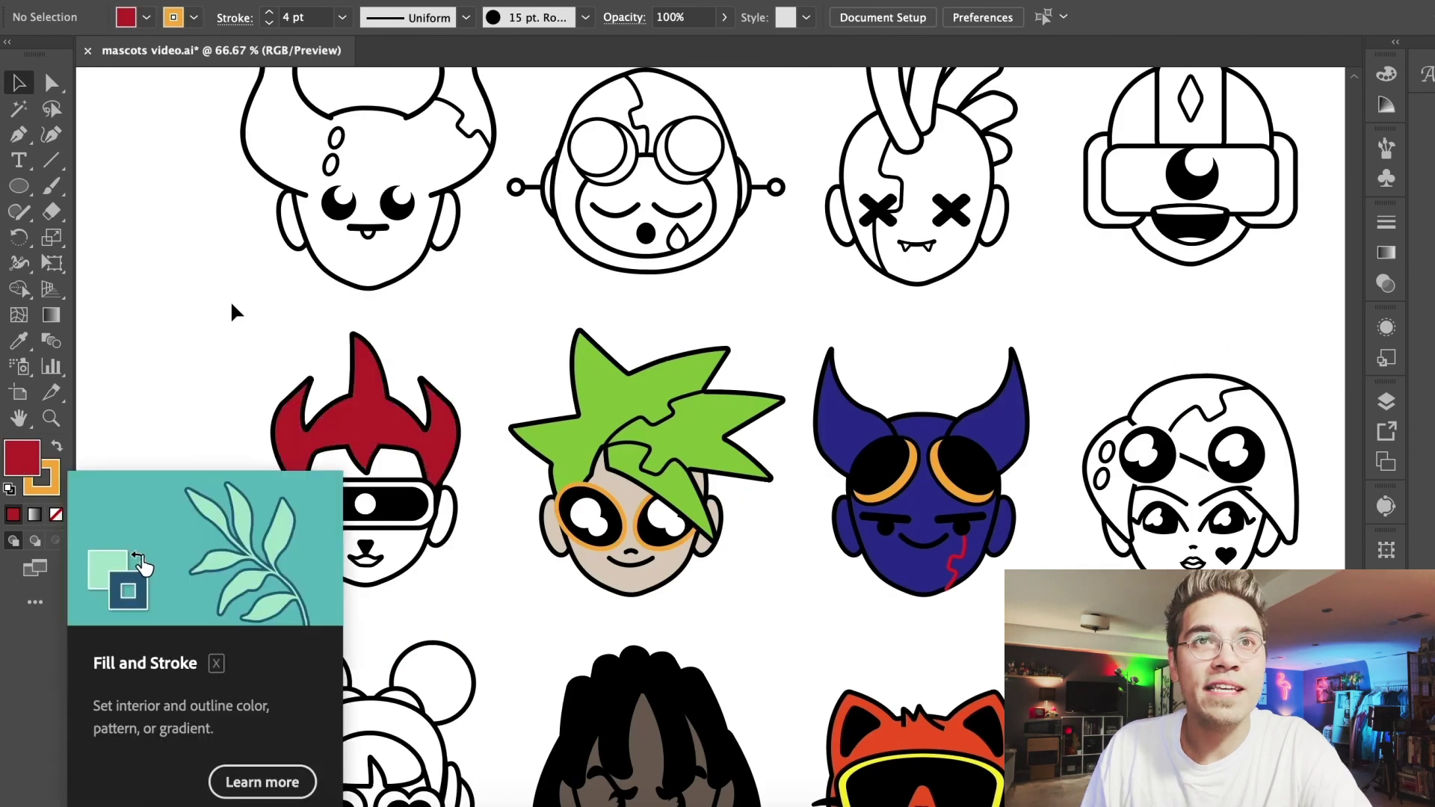
pyautogui.click(135, 22)
pyautogui.click(71, 88)
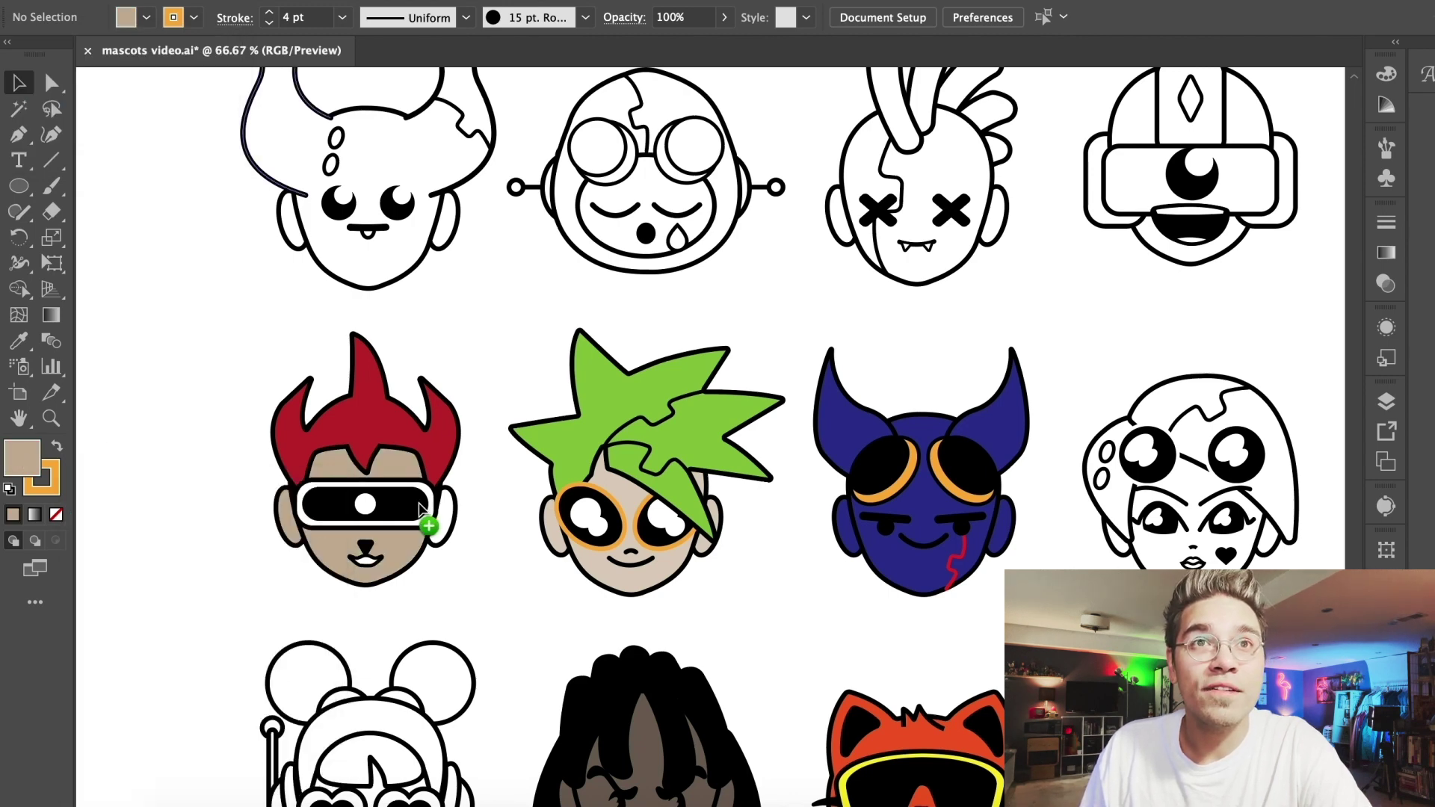
# Fill the frame of the red-haired character's visor with medium gray
pyautogui.click(147, 17)
pyautogui.click(119, 133)
pyautogui.hotkey('ctrl', '=')
pyautogui.hotkey('ctrl', '=')
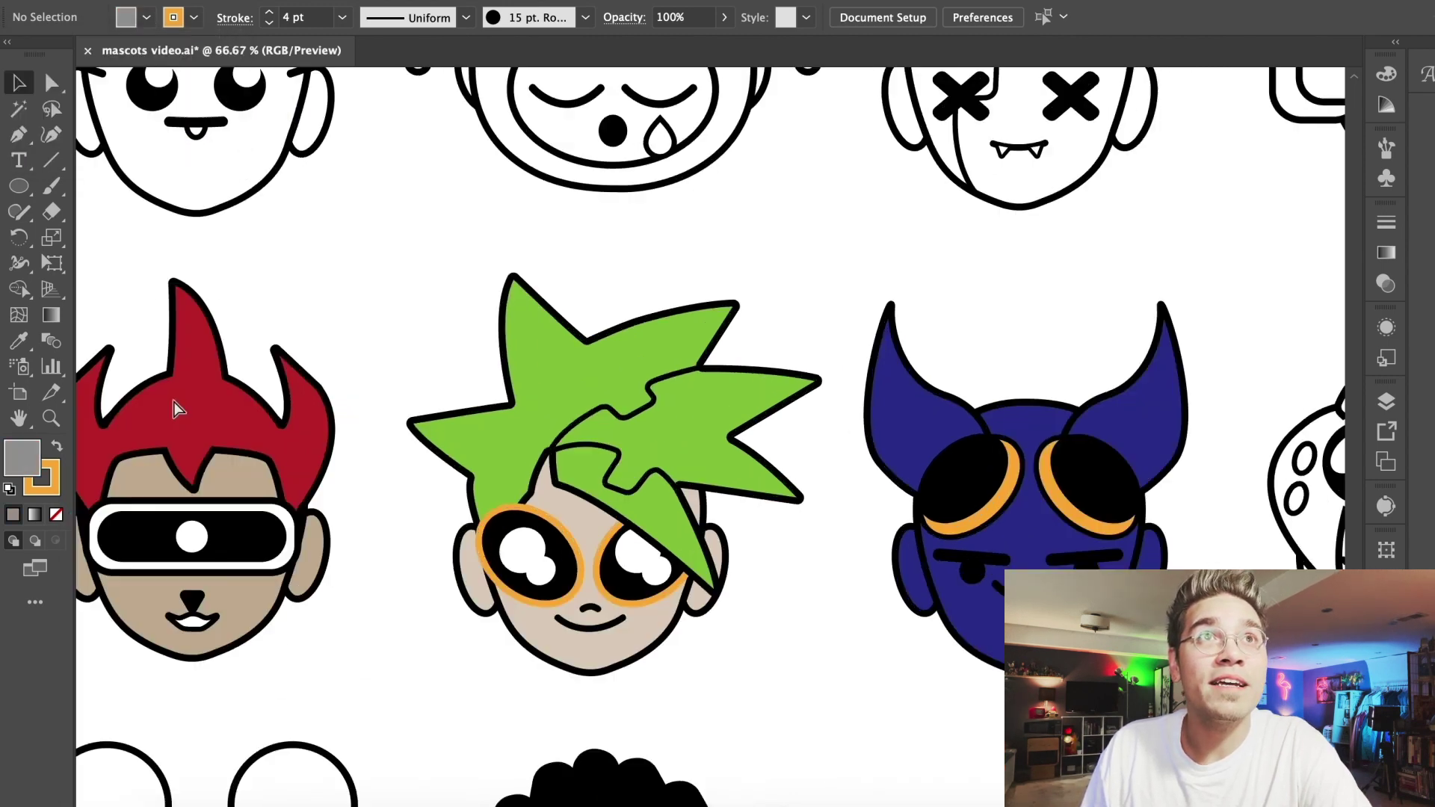
pyautogui.moveTo(176, 438); pyautogui.dragTo(269, 382)
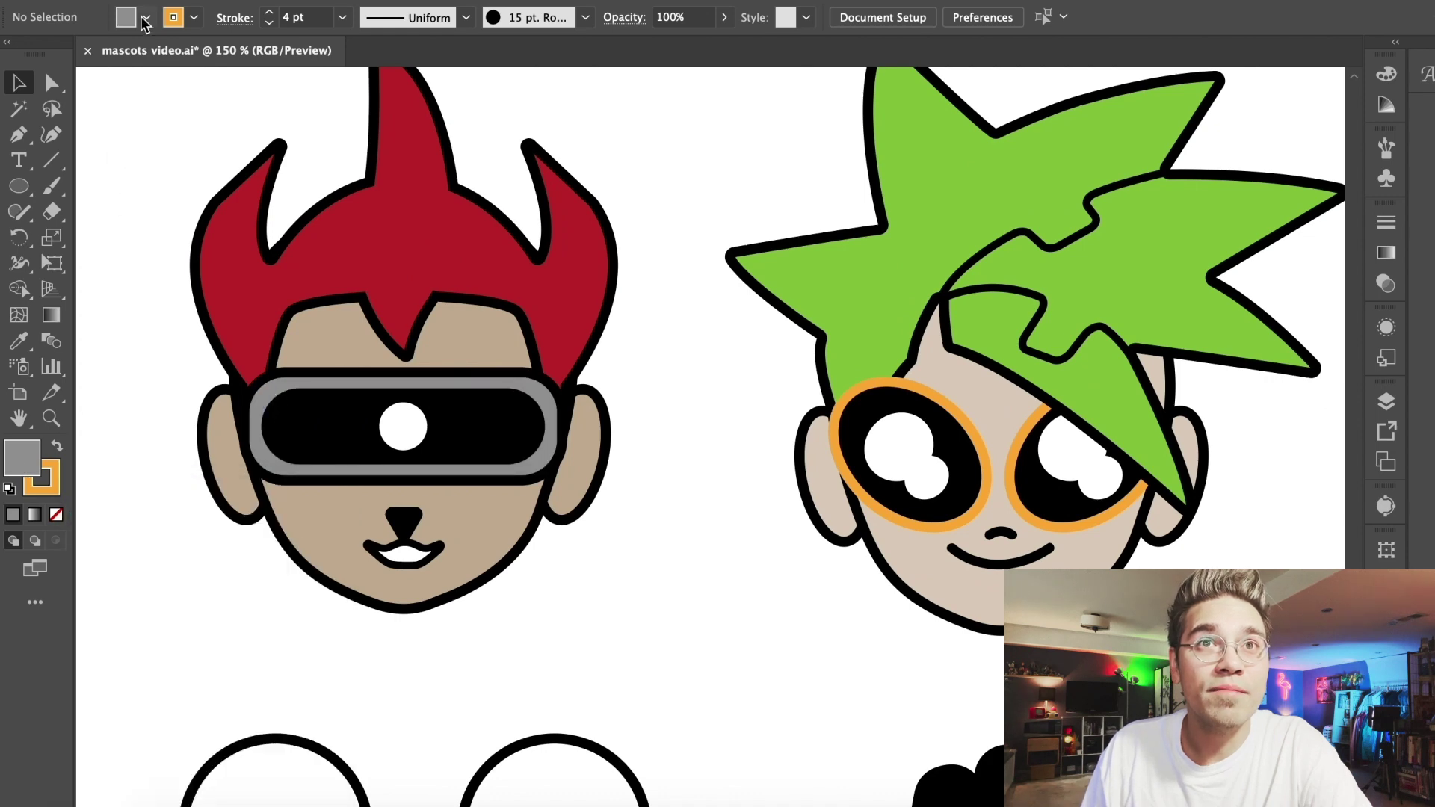
# Fill the round dot in the center of the red-haired character's visor with light orange
pyautogui.click(147, 18)
pyautogui.click(15, 73)
pyautogui.click(126, 380)
pyautogui.moveTo(343, 427); pyautogui.dragTo(402, 427)
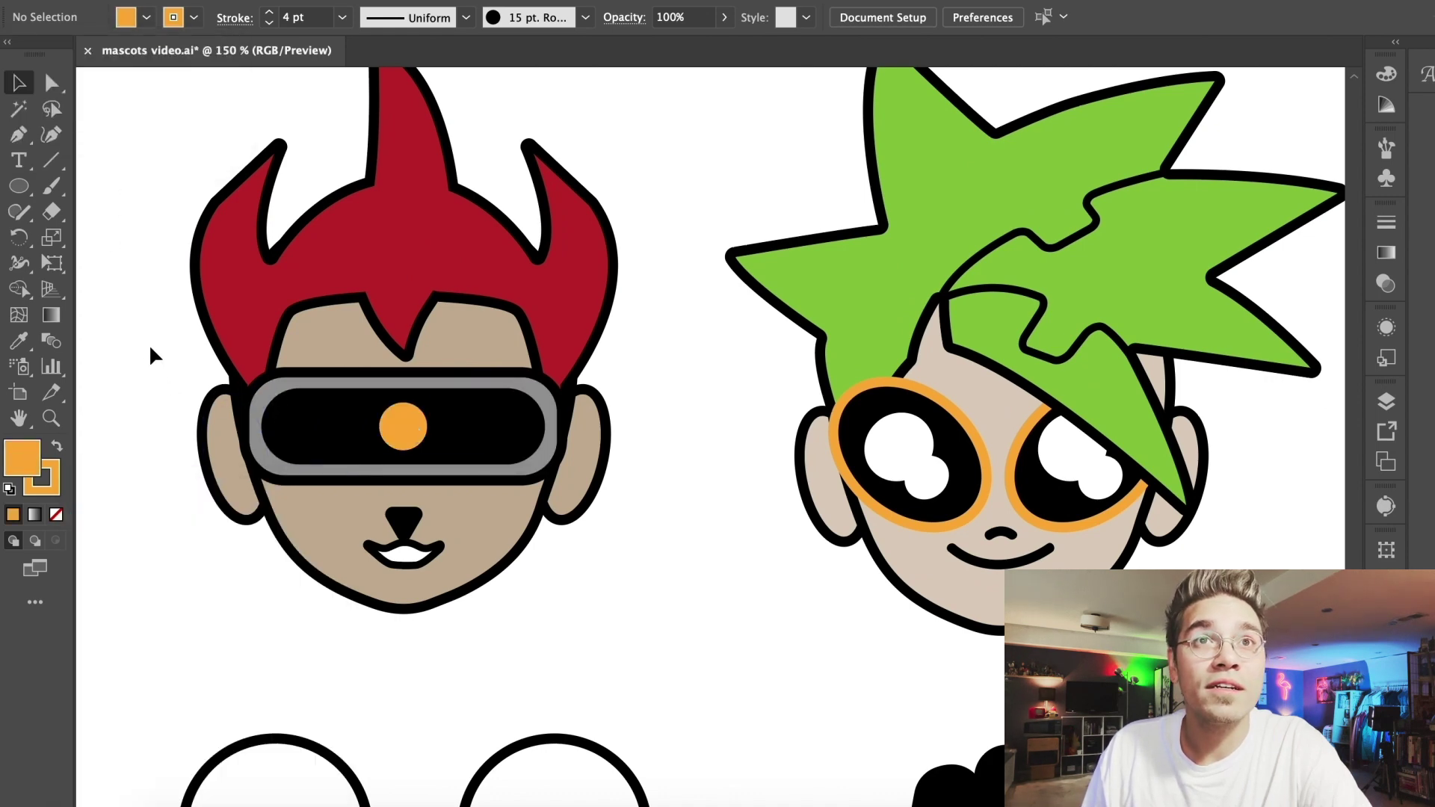
# Fill the face of the character with heart-shaped glasses and headphones with light beige
pyautogui.click(403, 553)
pyautogui.click(147, 17)
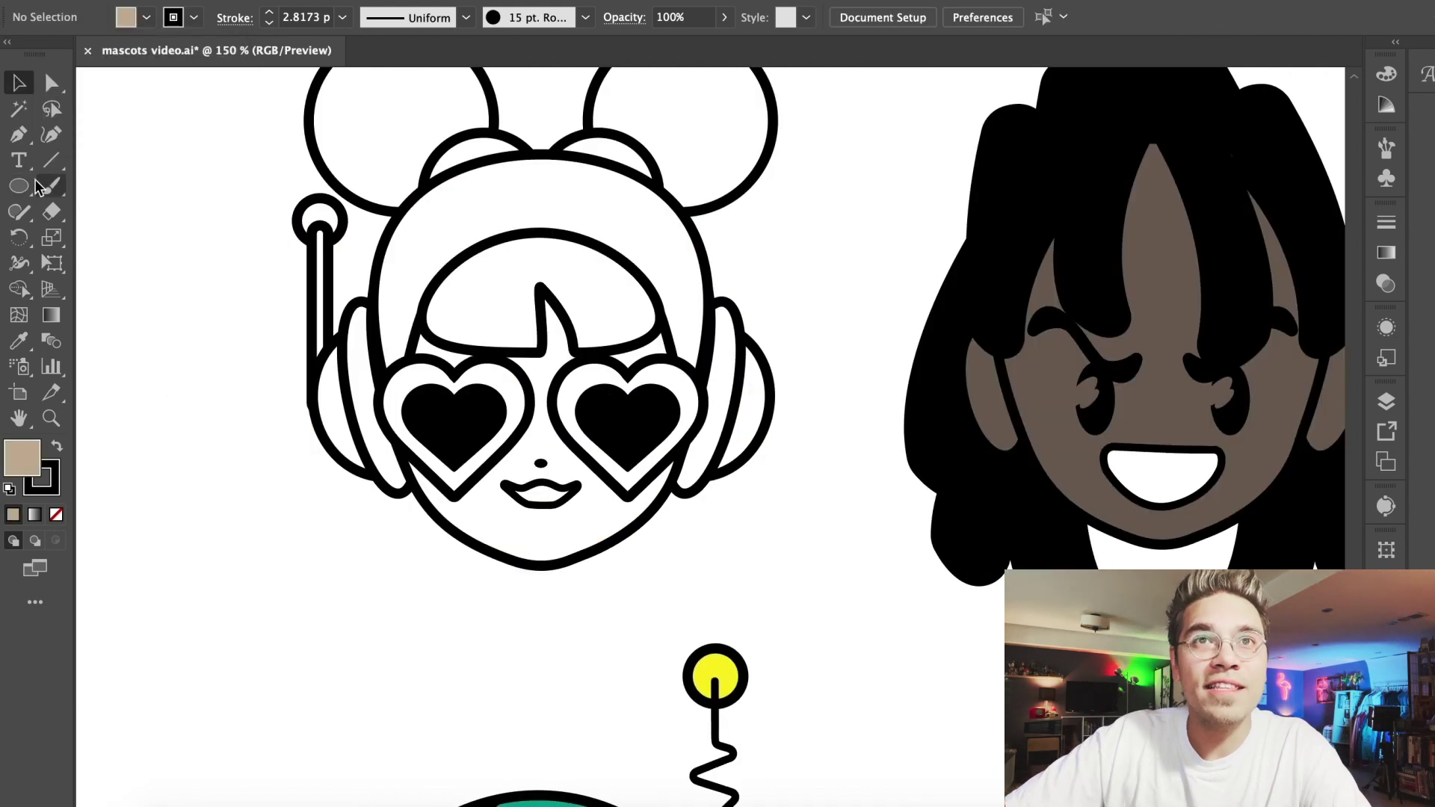
pyautogui.click(467, 512)
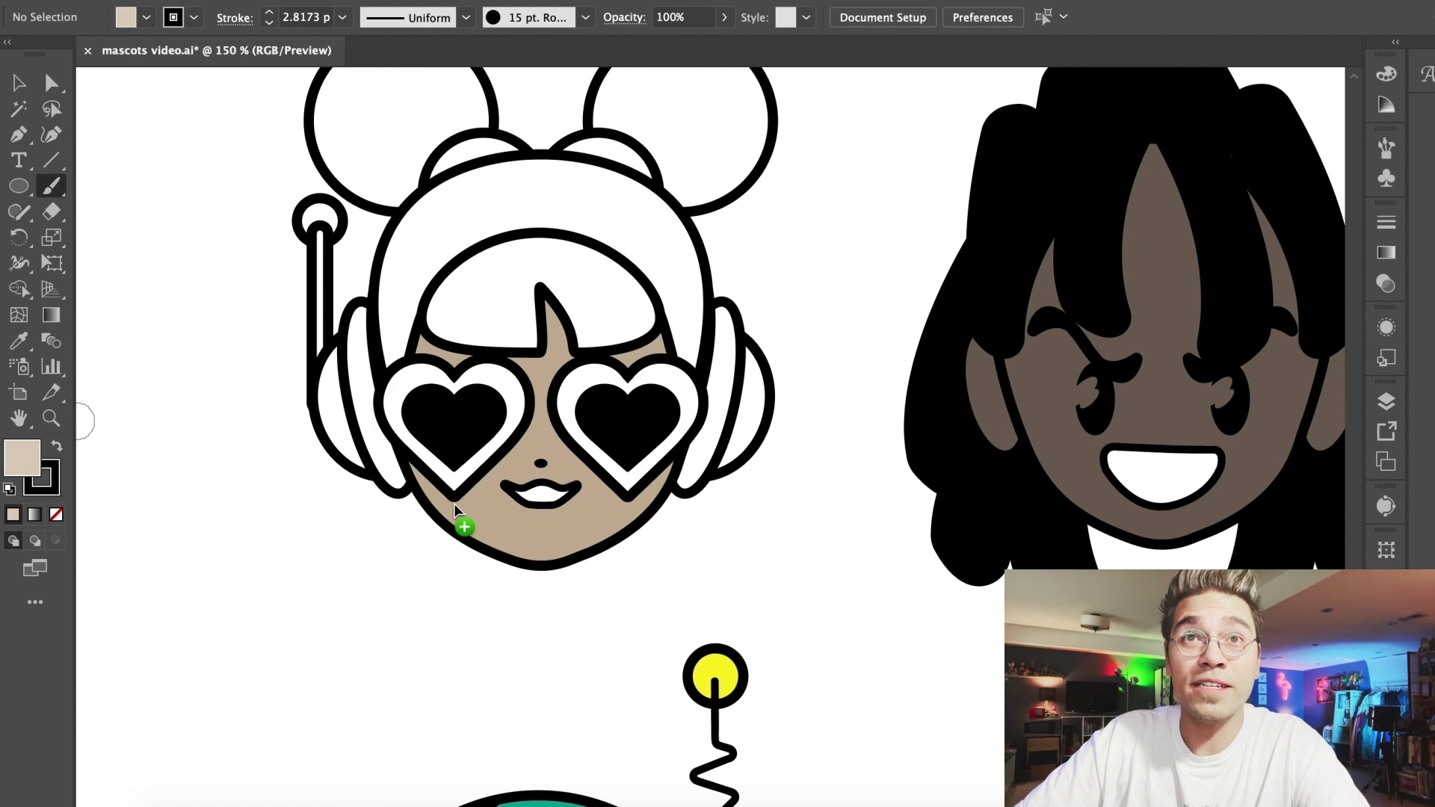
pyautogui.press('b')
pyautogui.press('v')
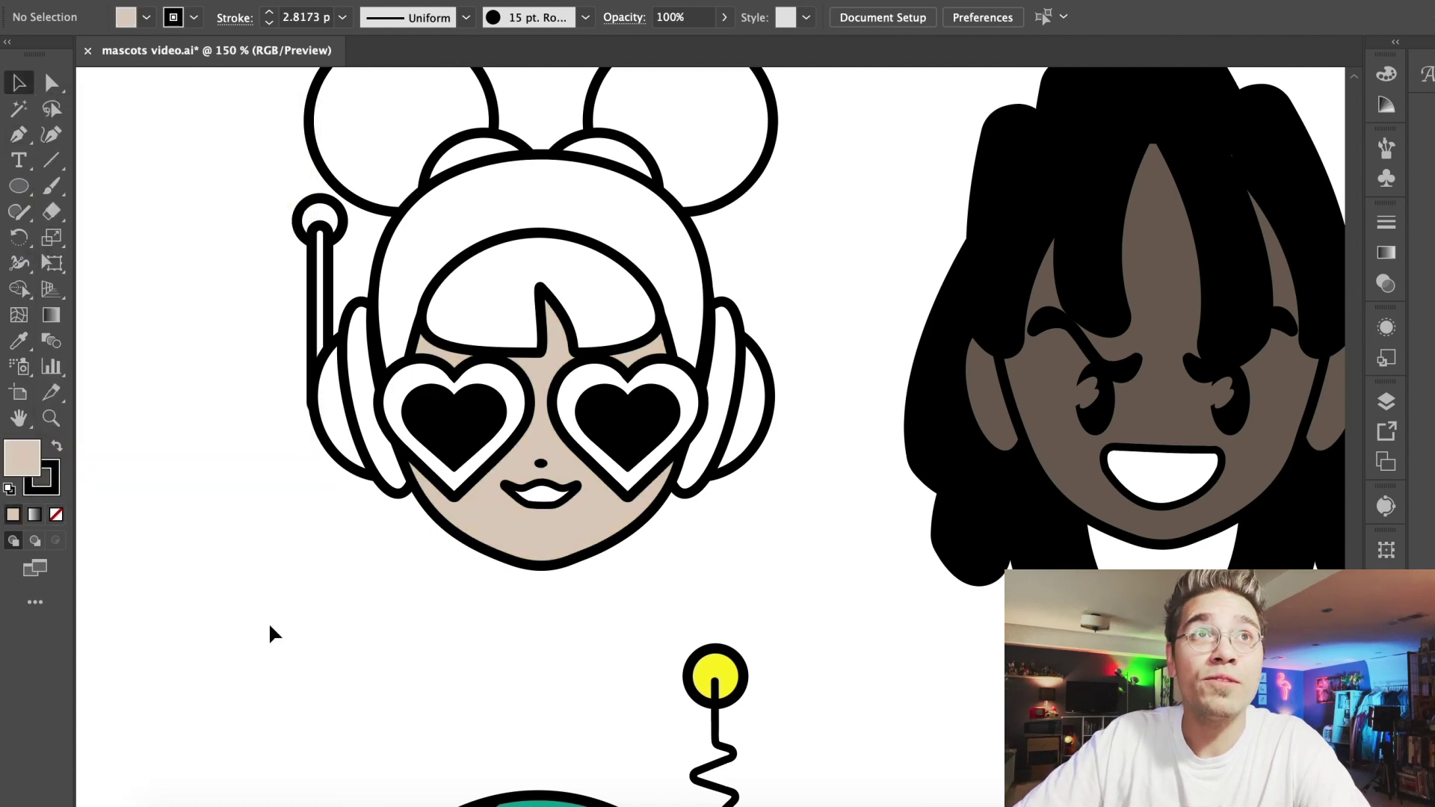
# Fill the hair, bangs and both round buns of the heart-glasses character with yellow
pyautogui.click(146, 17)
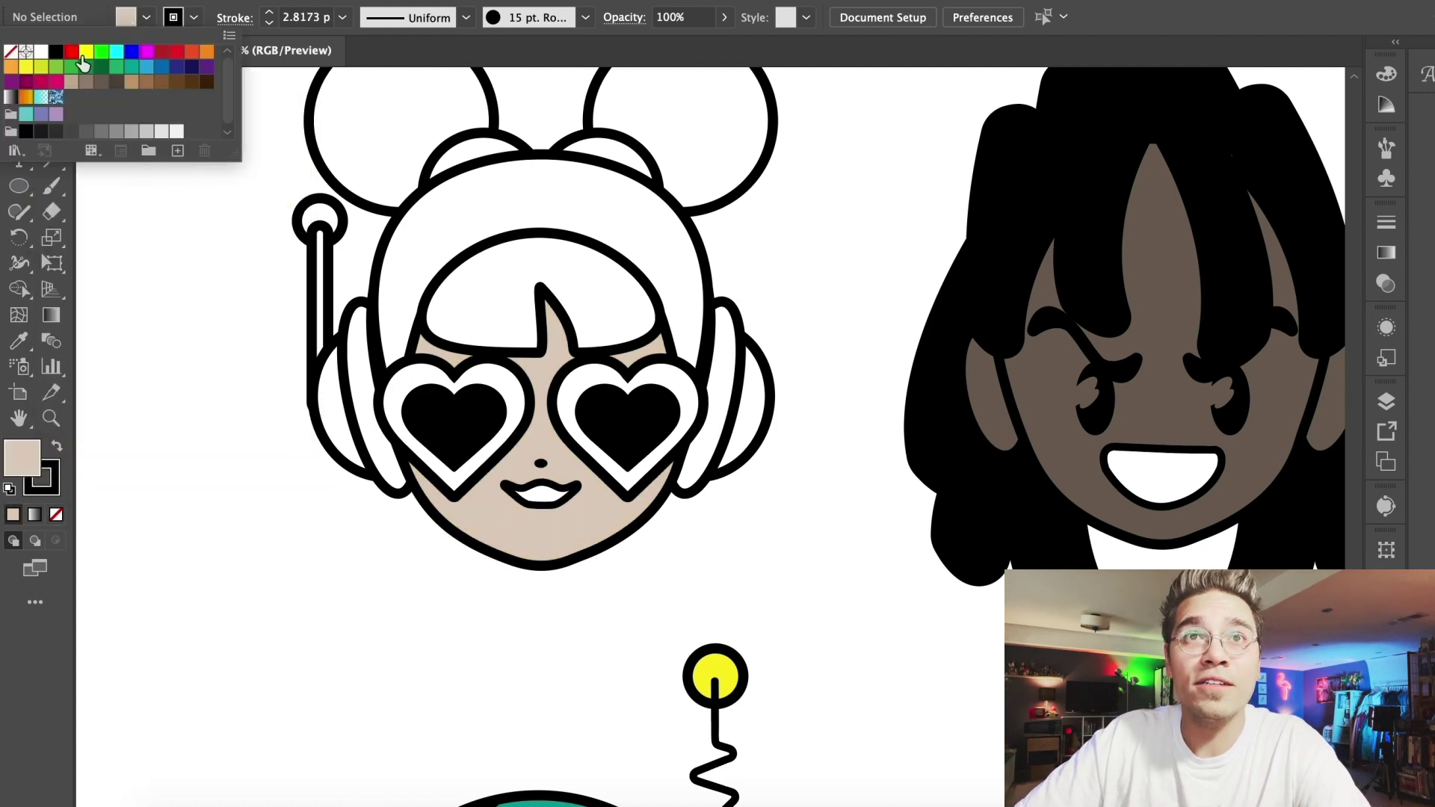
pyautogui.click(25, 72)
pyautogui.click(423, 286)
pyautogui.click(473, 311)
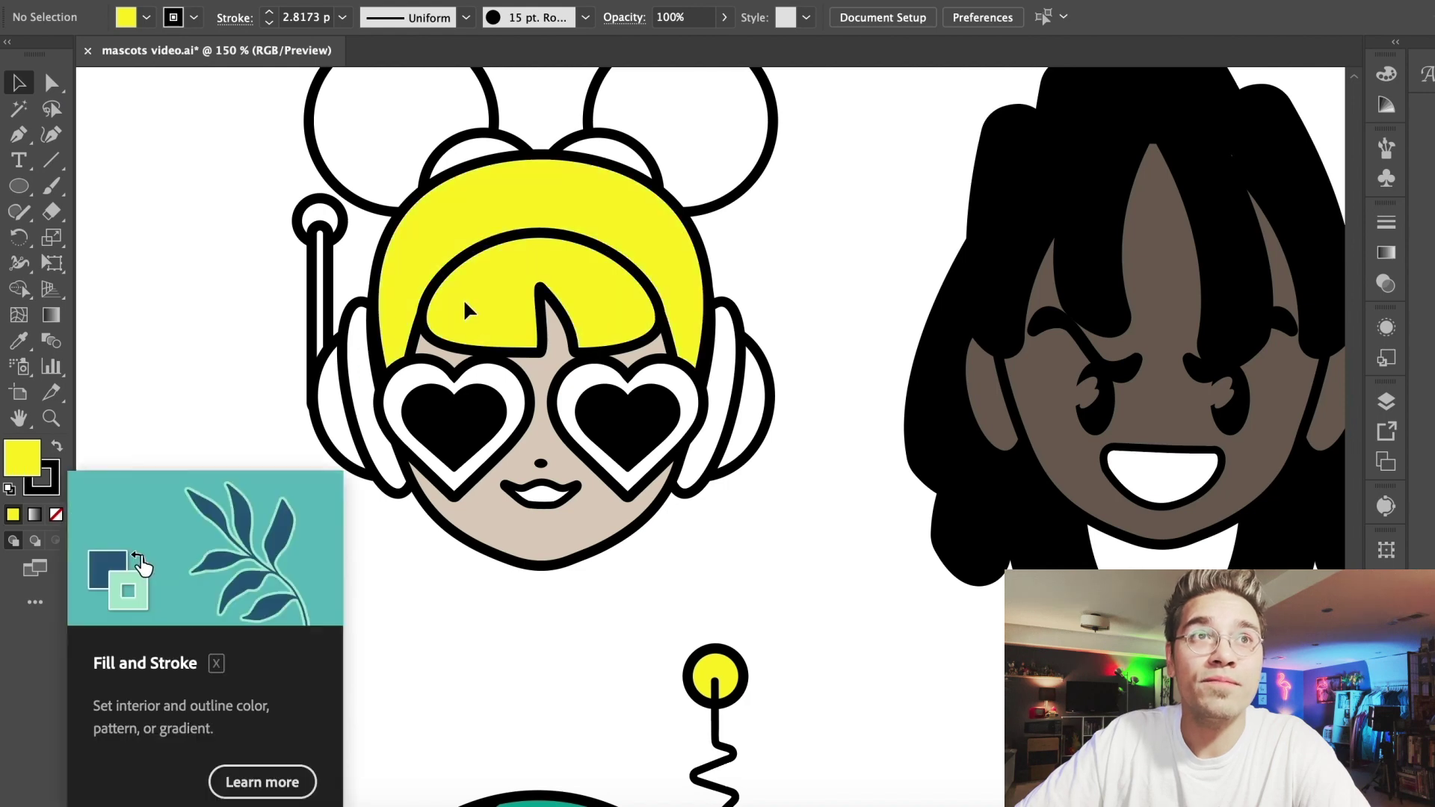
pyautogui.click(334, 141)
pyautogui.moveTo(15, 465); pyautogui.dragTo(651, 142)
pyautogui.scroll(4, 204, 298)
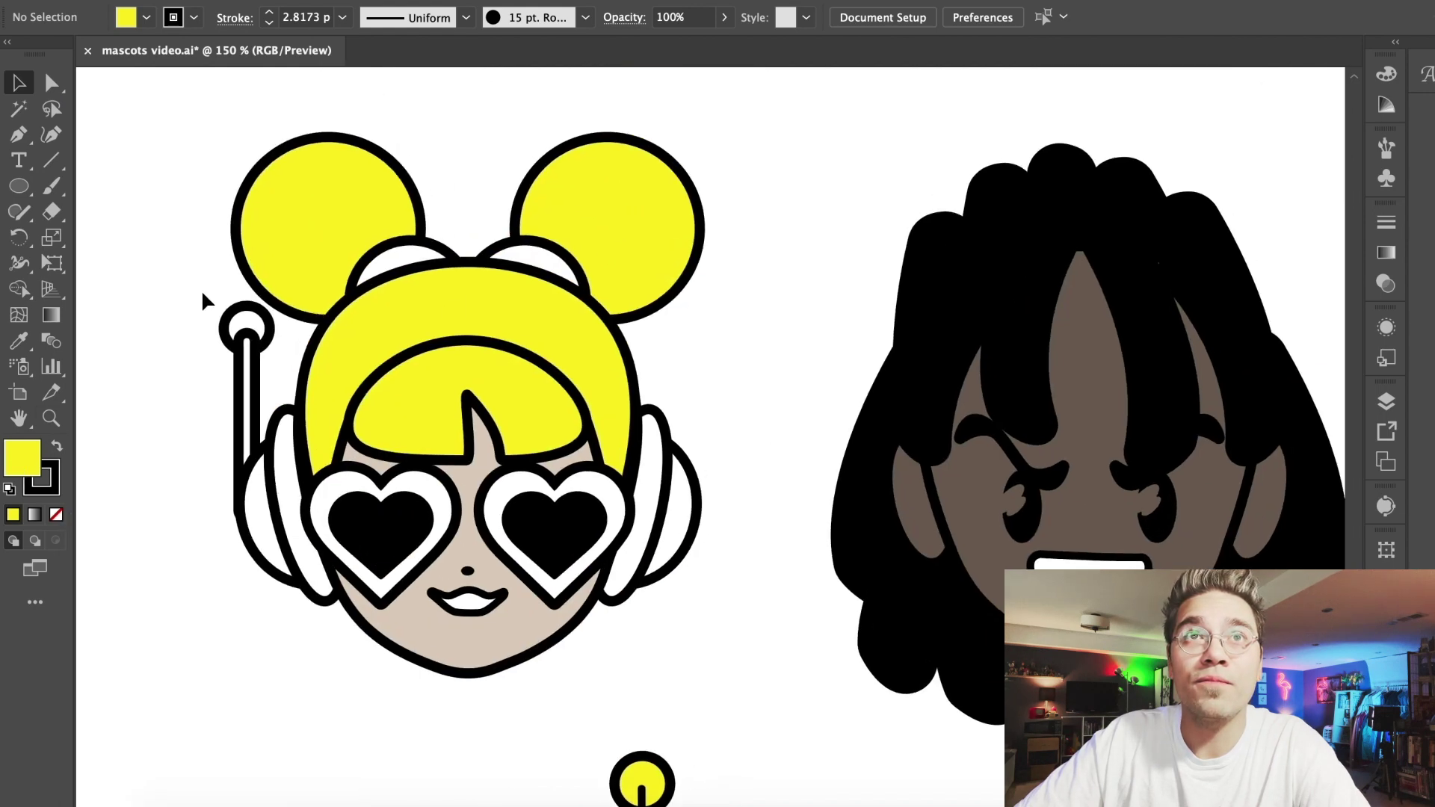
# Fill the outer ear cups of the heart-glasses character's headphones with orange
pyautogui.click(137, 19)
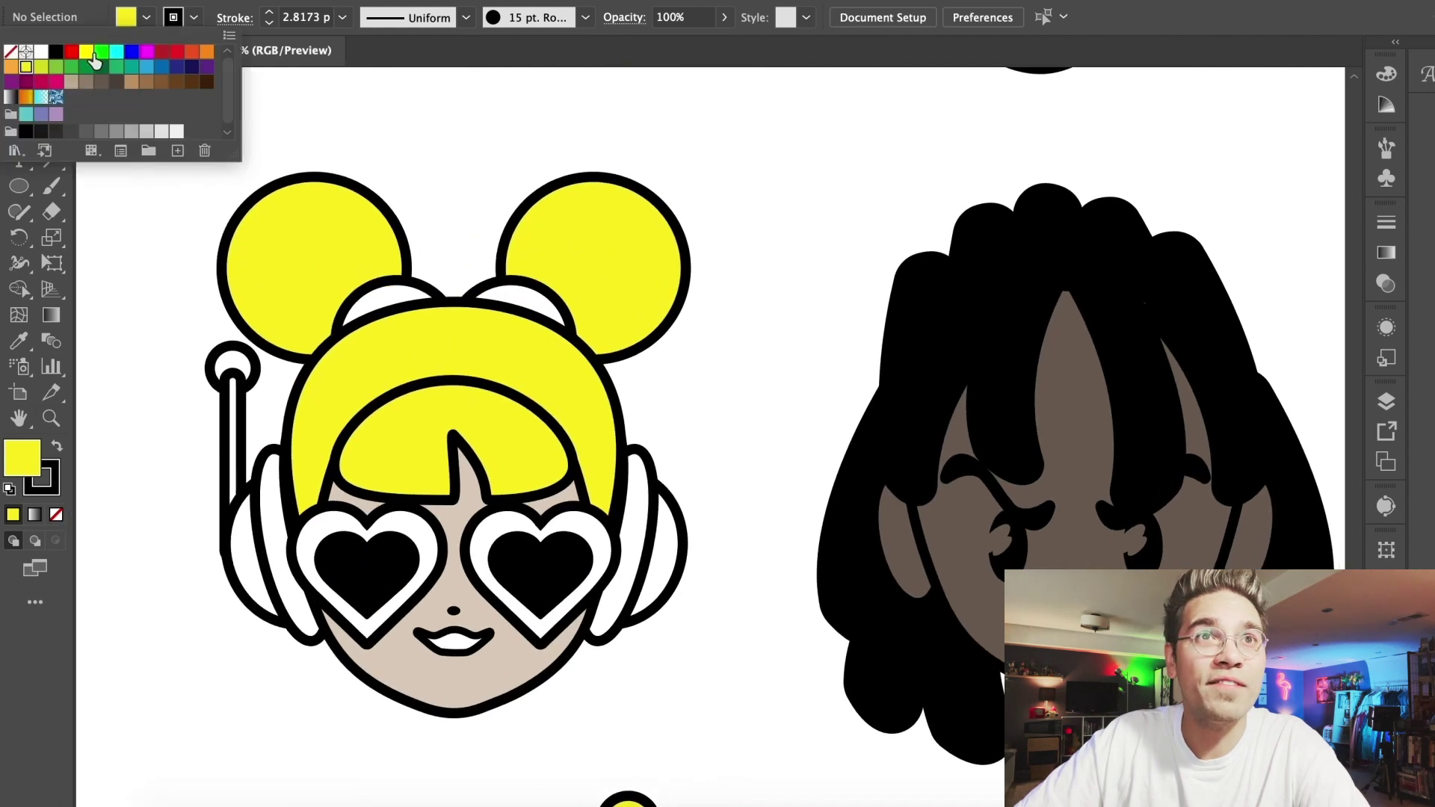
pyautogui.click(206, 51)
pyautogui.scroll(-1, 119, 348)
pyautogui.scroll(-5, 120, 347)
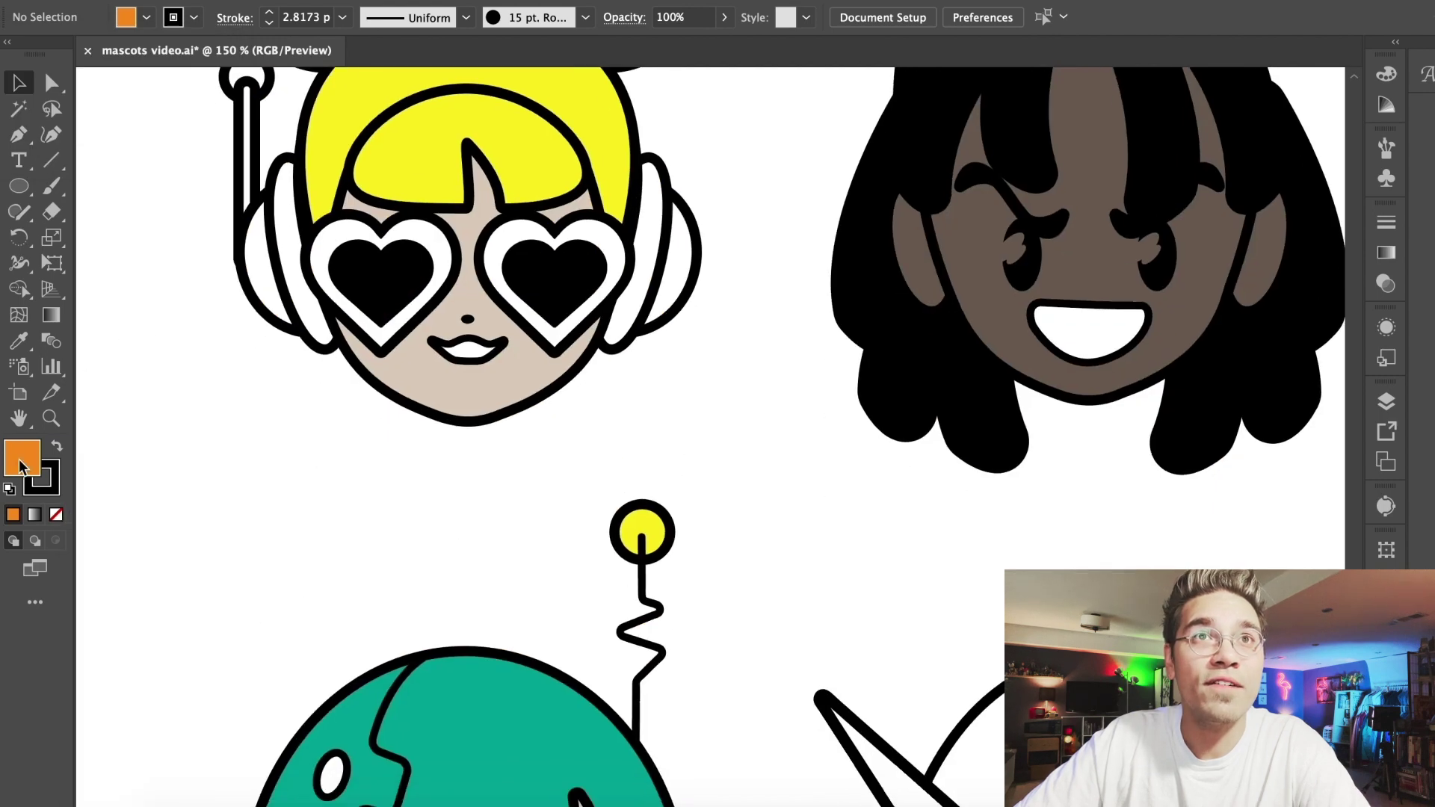
pyautogui.click(257, 268)
pyautogui.hscroll(-4, 257, 262)
pyautogui.click(991, 269)
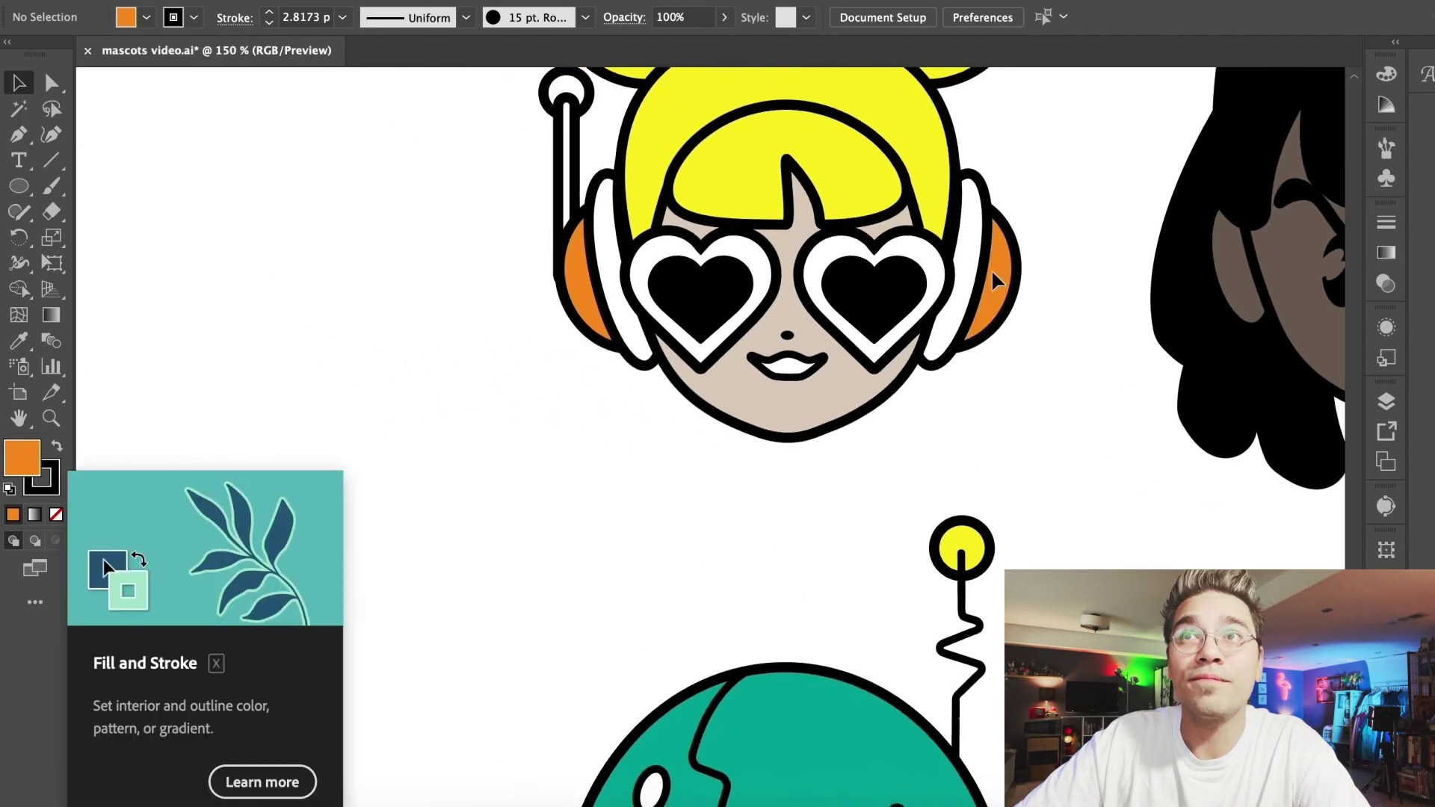
# Fill both frames of the heart-shaped glasses with red
pyautogui.scroll(3, 563, 519)
pyautogui.scroll(2, 564, 518)
pyautogui.click(146, 17)
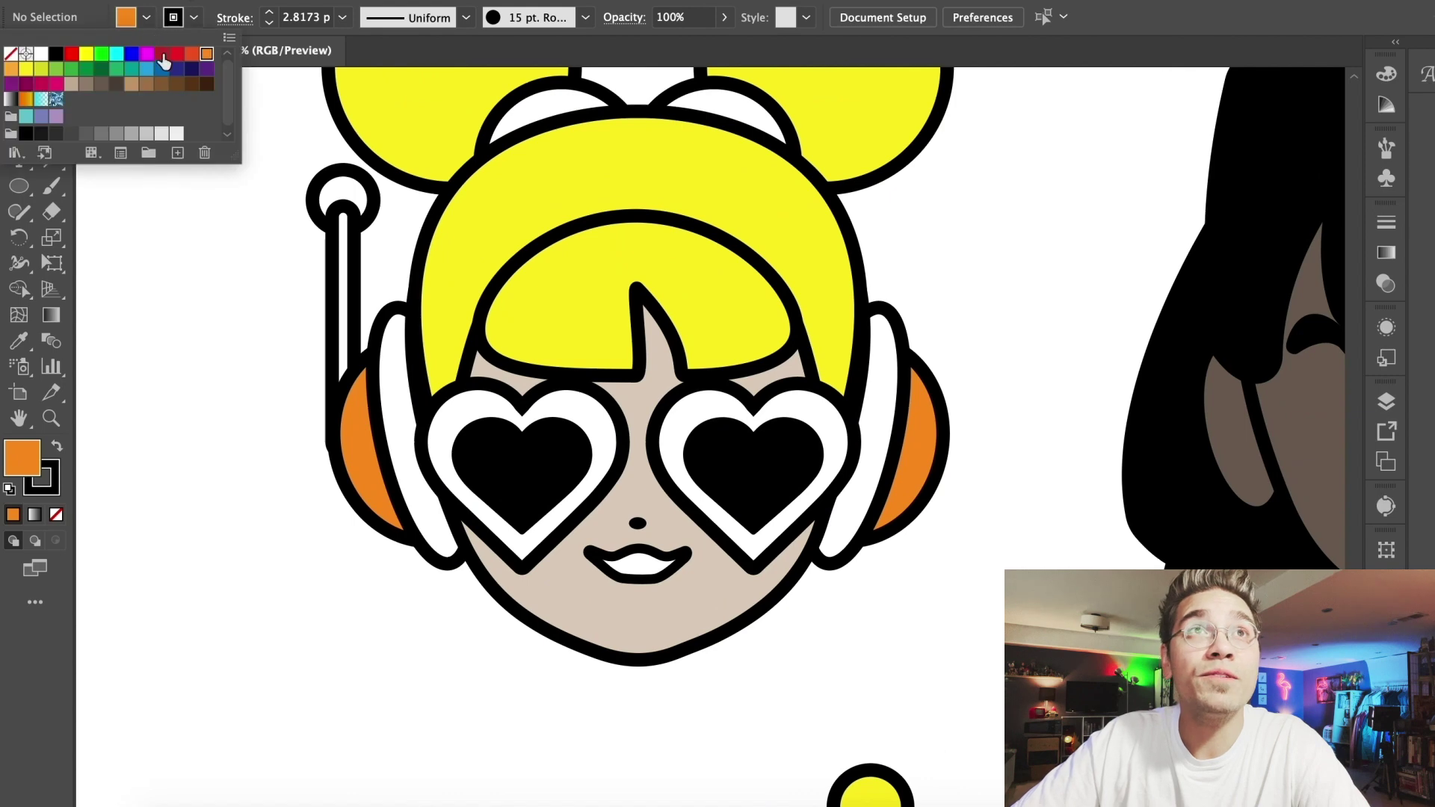
pyautogui.click(166, 60)
pyautogui.click(480, 416)
pyautogui.click(679, 419)
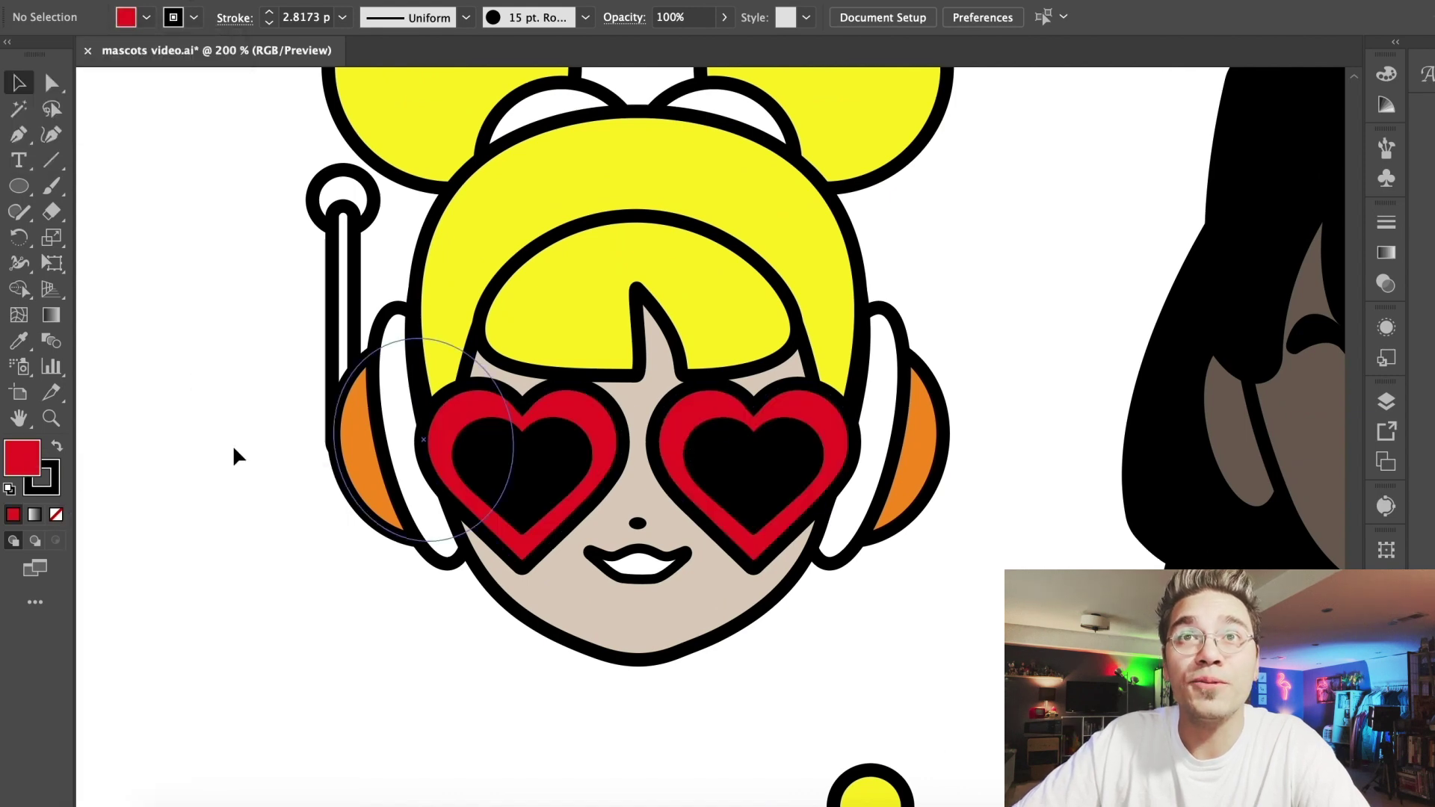
# Fill the lips of the heart-glasses character with red and the round antenna tip with orange
pyautogui.click(637, 569)
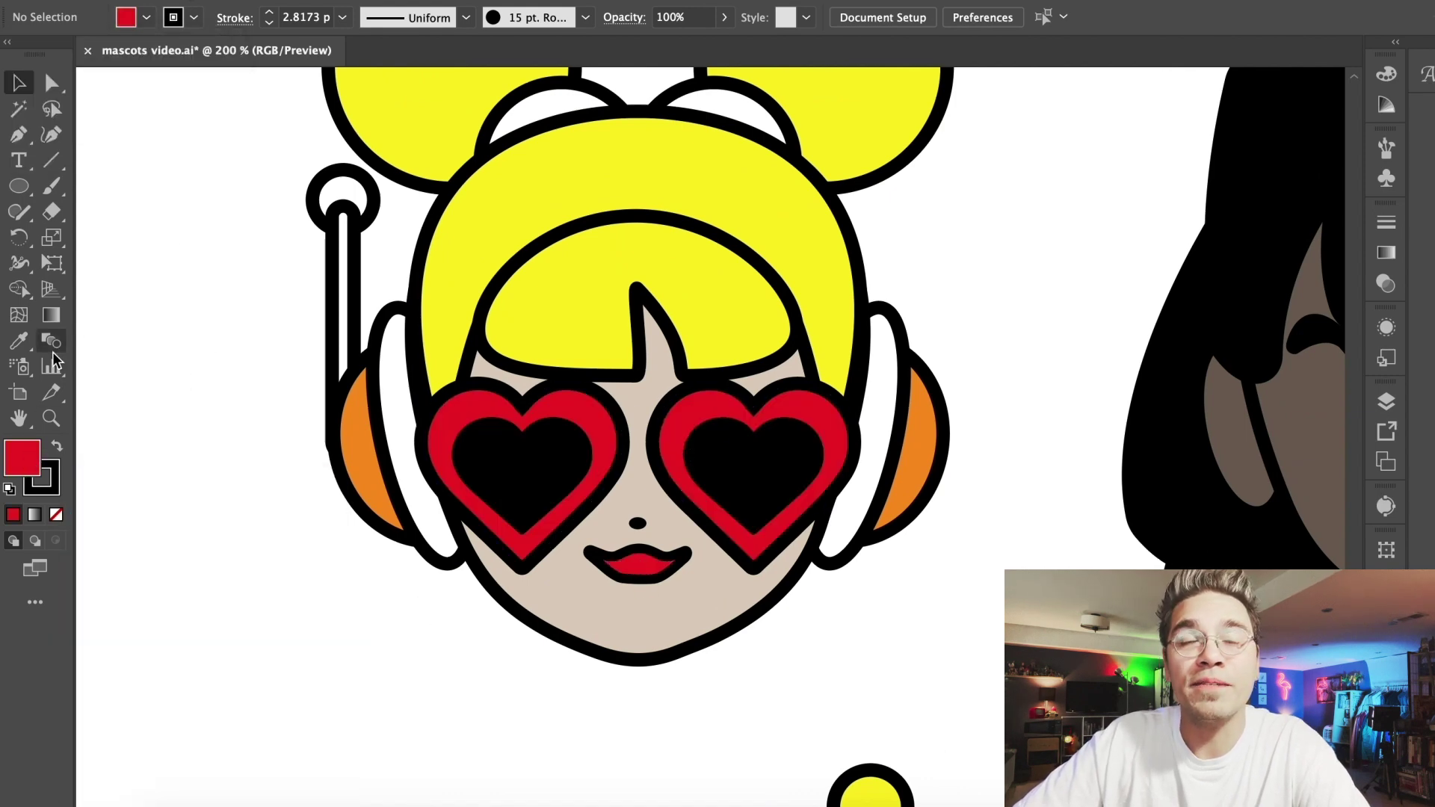
pyautogui.scroll(3, 134, 469)
pyautogui.click(146, 18)
pyautogui.click(179, 60)
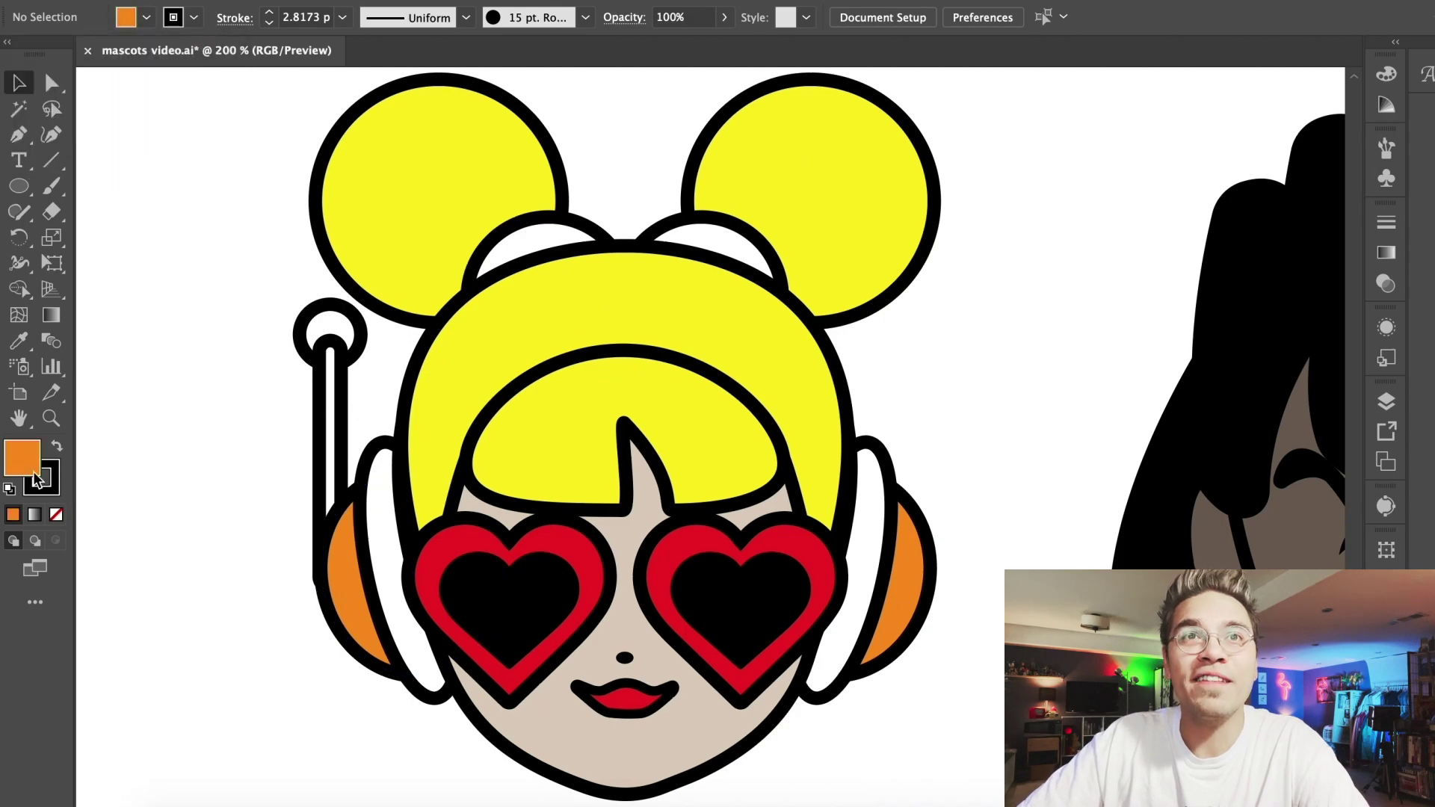
pyautogui.click(336, 329)
# Fill the face and both ears of the fanged mohawk character with teal green
pyautogui.press('super+minus')
pyautogui.press('super+minus')
pyautogui.press('super+minus')
pyautogui.press('super+minus')
pyautogui.hscroll(5, 204, 264)
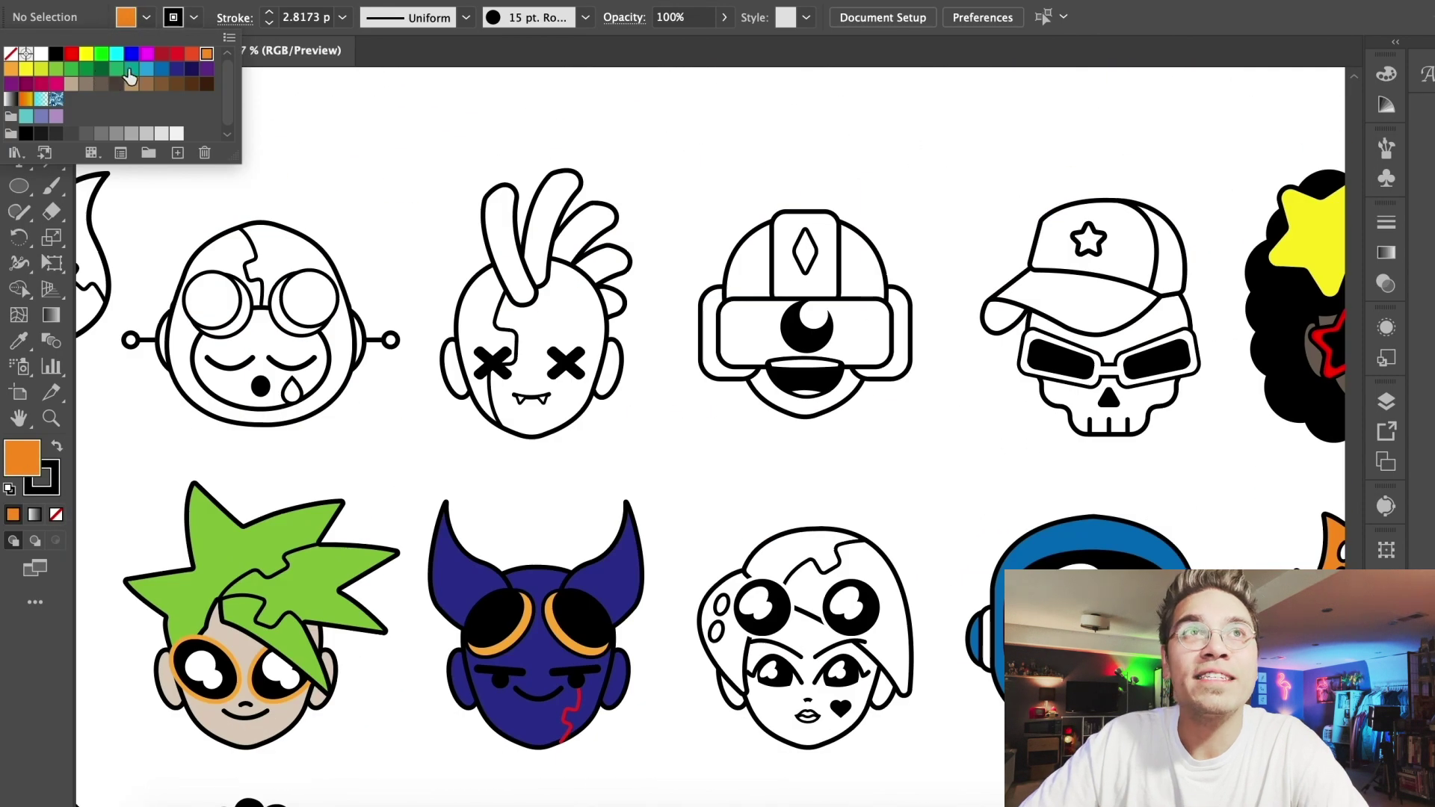
pyautogui.click(130, 73)
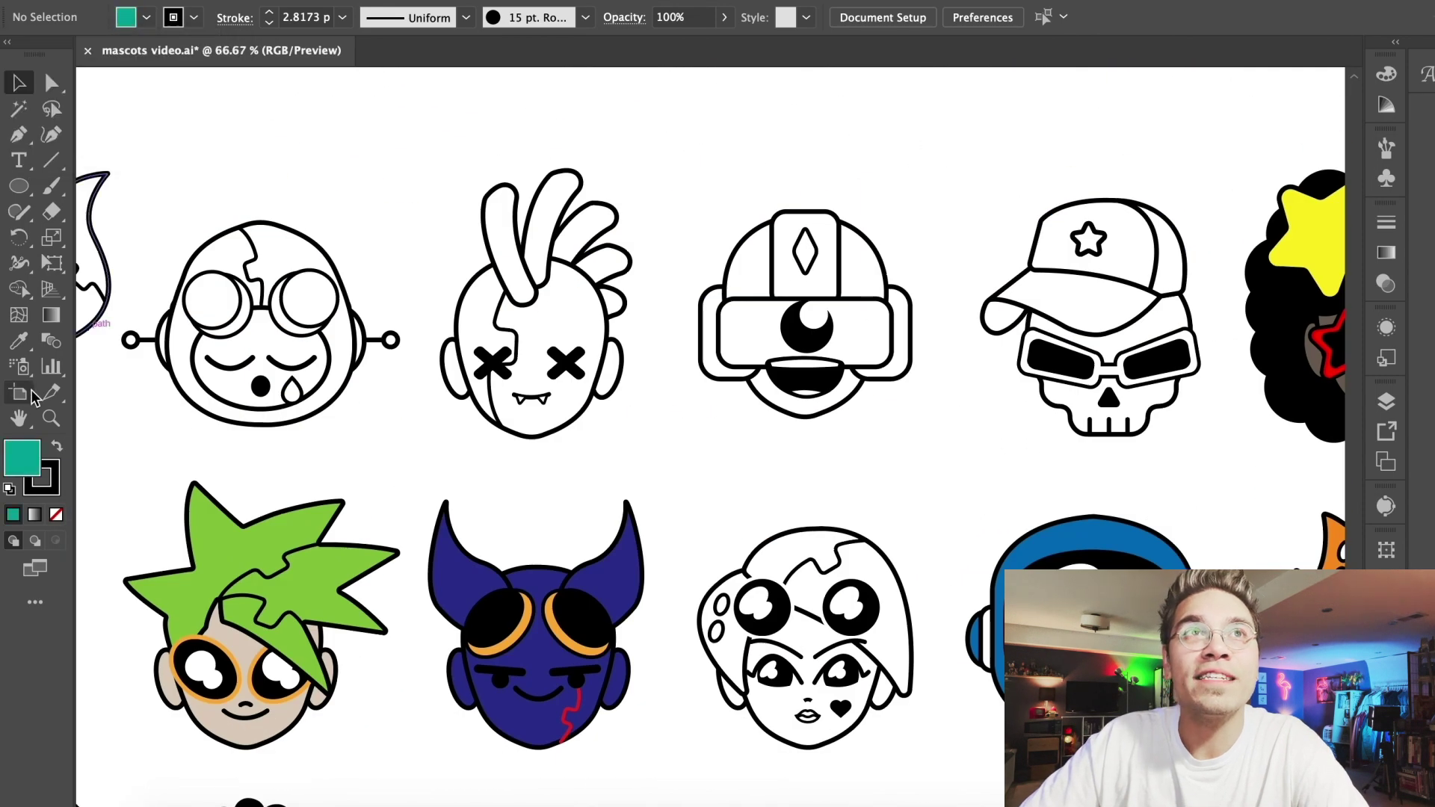
pyautogui.click(467, 389)
pyautogui.click(453, 377)
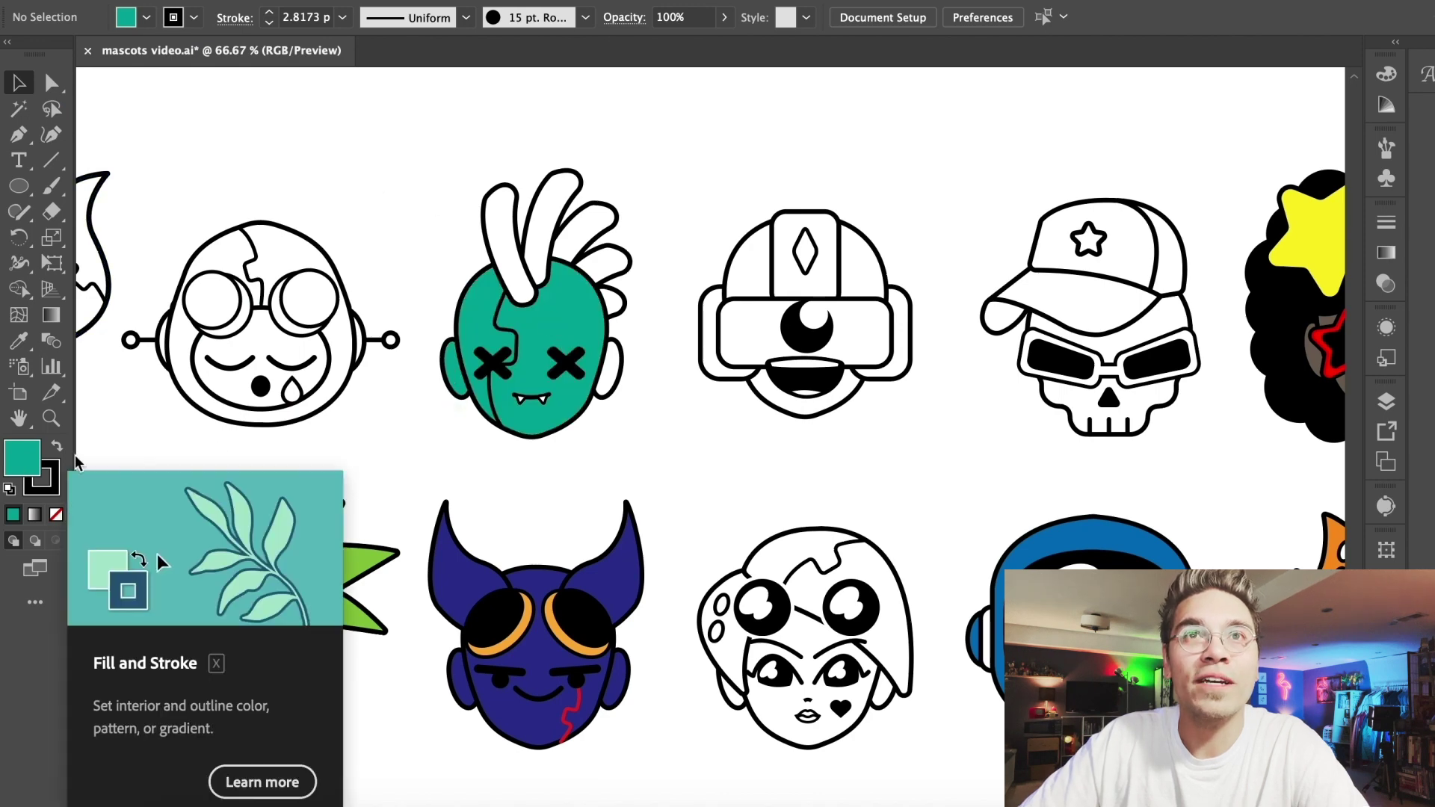
pyautogui.click(610, 370)
# Fill all the mohawk strands of the teal-faced character with dark blue
pyautogui.click(128, 18)
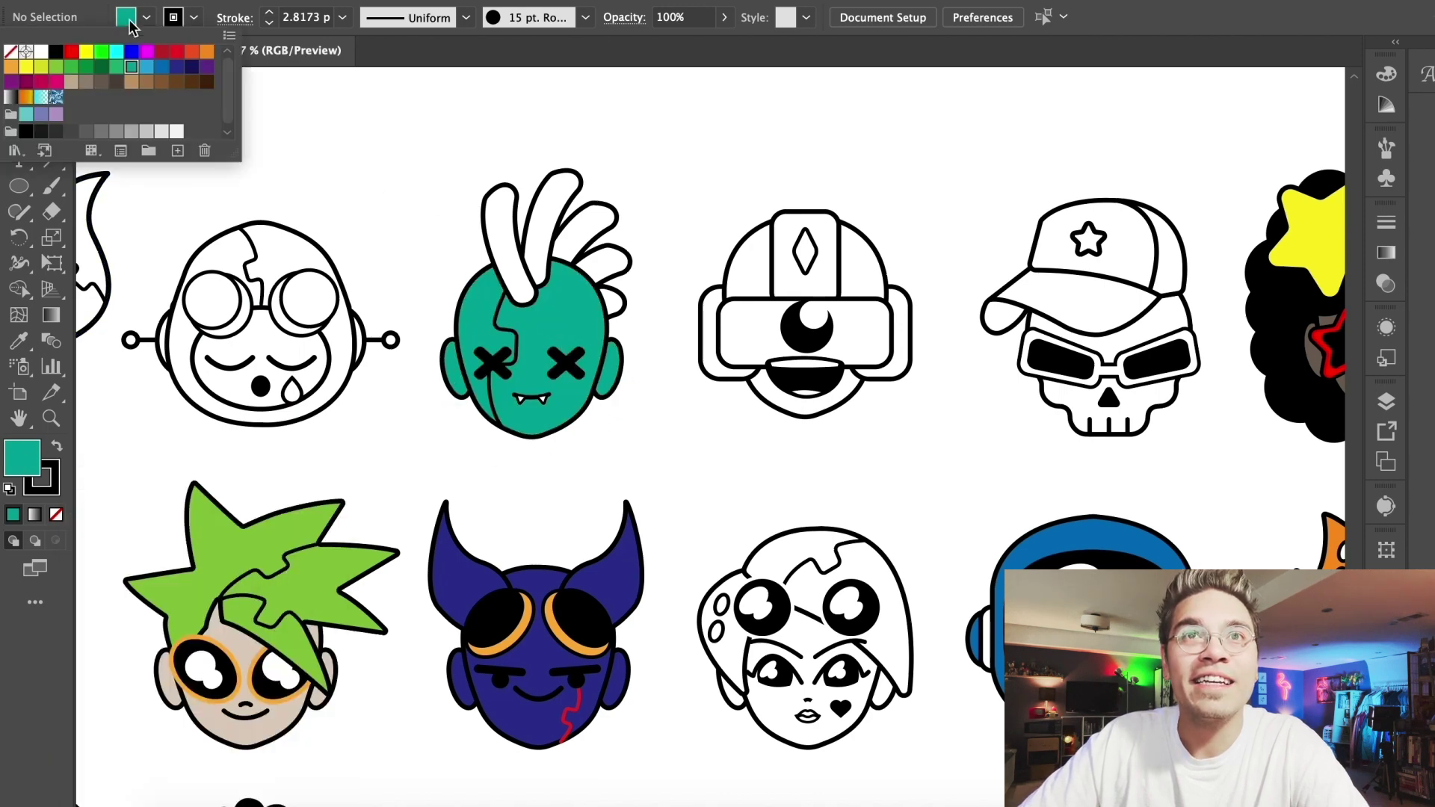
pyautogui.click(177, 69)
pyautogui.moveTo(26, 457); pyautogui.dragTo(545, 223)
pyautogui.press('super+=')
pyautogui.press('super+=')
pyautogui.hscroll(-6, 547, 224)
pyautogui.scroll(3, 546, 224)
pyautogui.click(860, 175)
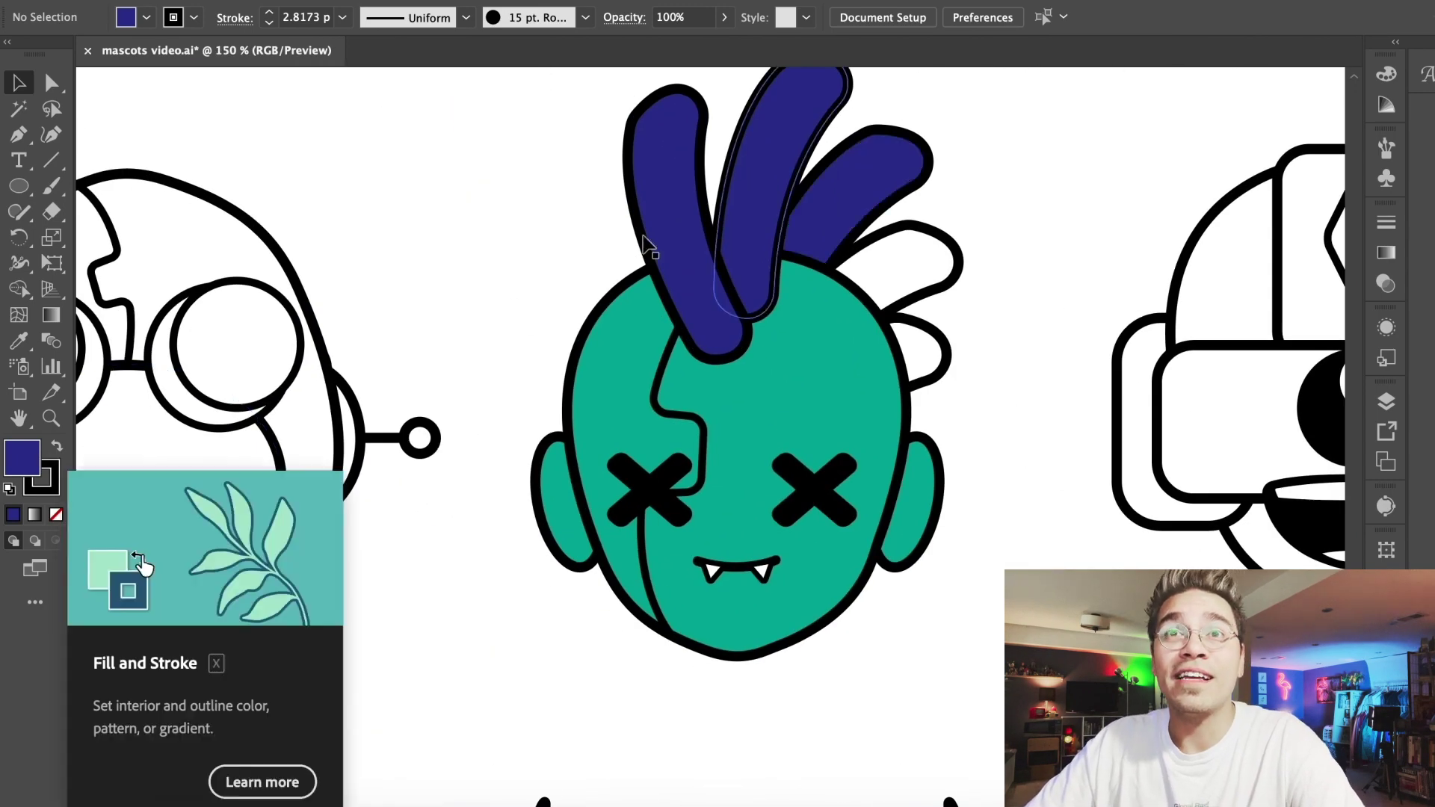
pyautogui.click(901, 261)
# Fill the helmet dome of the one-eyed visor character with orange-red
pyautogui.hotkey('ctrl', '-')
pyautogui.hotkey('ctrl', '-')
pyautogui.hotkey('ctrl', '-')
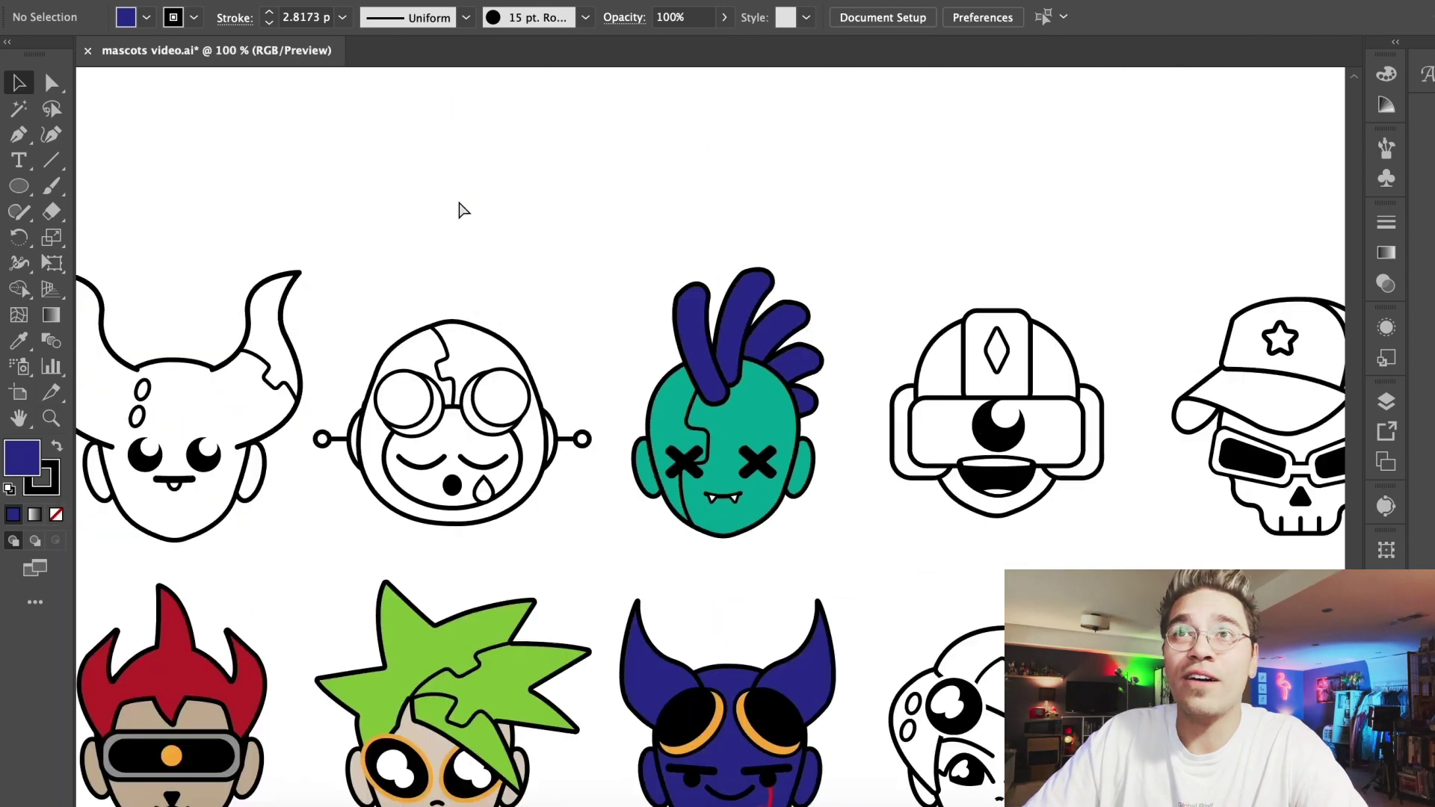
pyautogui.hscroll(8, 458, 208)
pyautogui.hscroll(3, 458, 202)
pyautogui.scroll(-2, 458, 201)
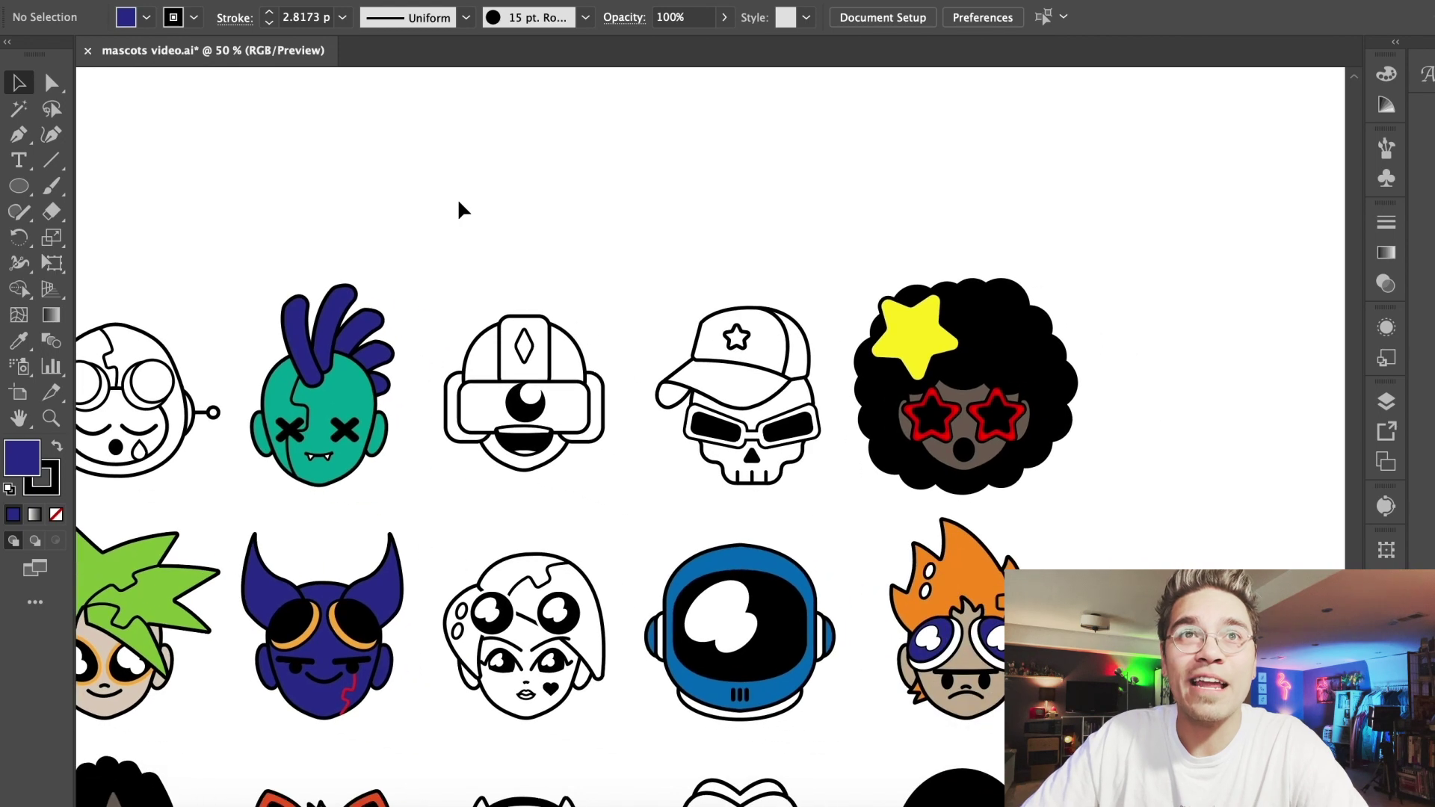
pyautogui.press('super+=')
pyautogui.press('super+=')
pyautogui.moveTo(26, 458); pyautogui.dragTo(596, 411)
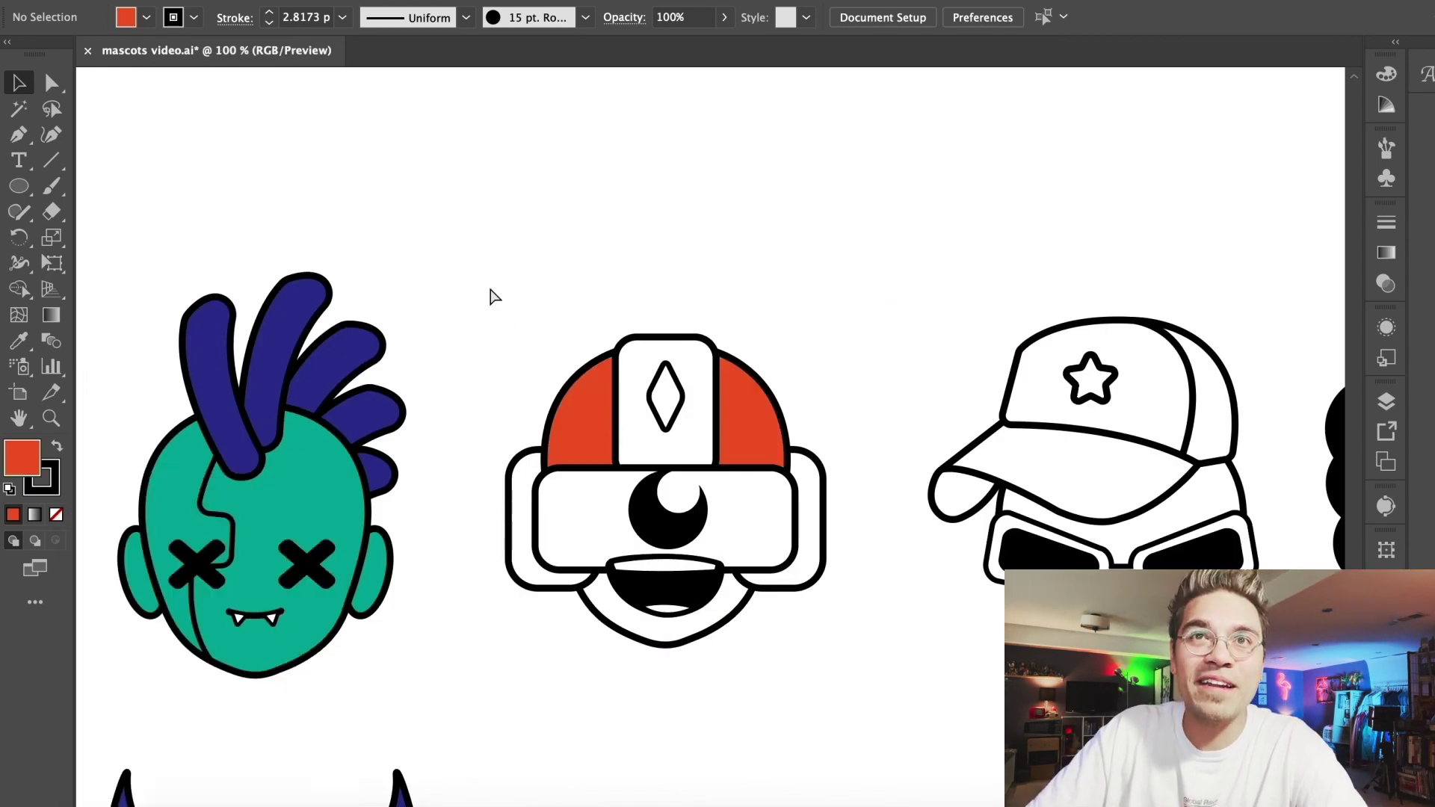
# Fill the lower face of the one-eyed visor character with tan
pyautogui.hotkey('ctrl', '+')
pyautogui.click(152, 16)
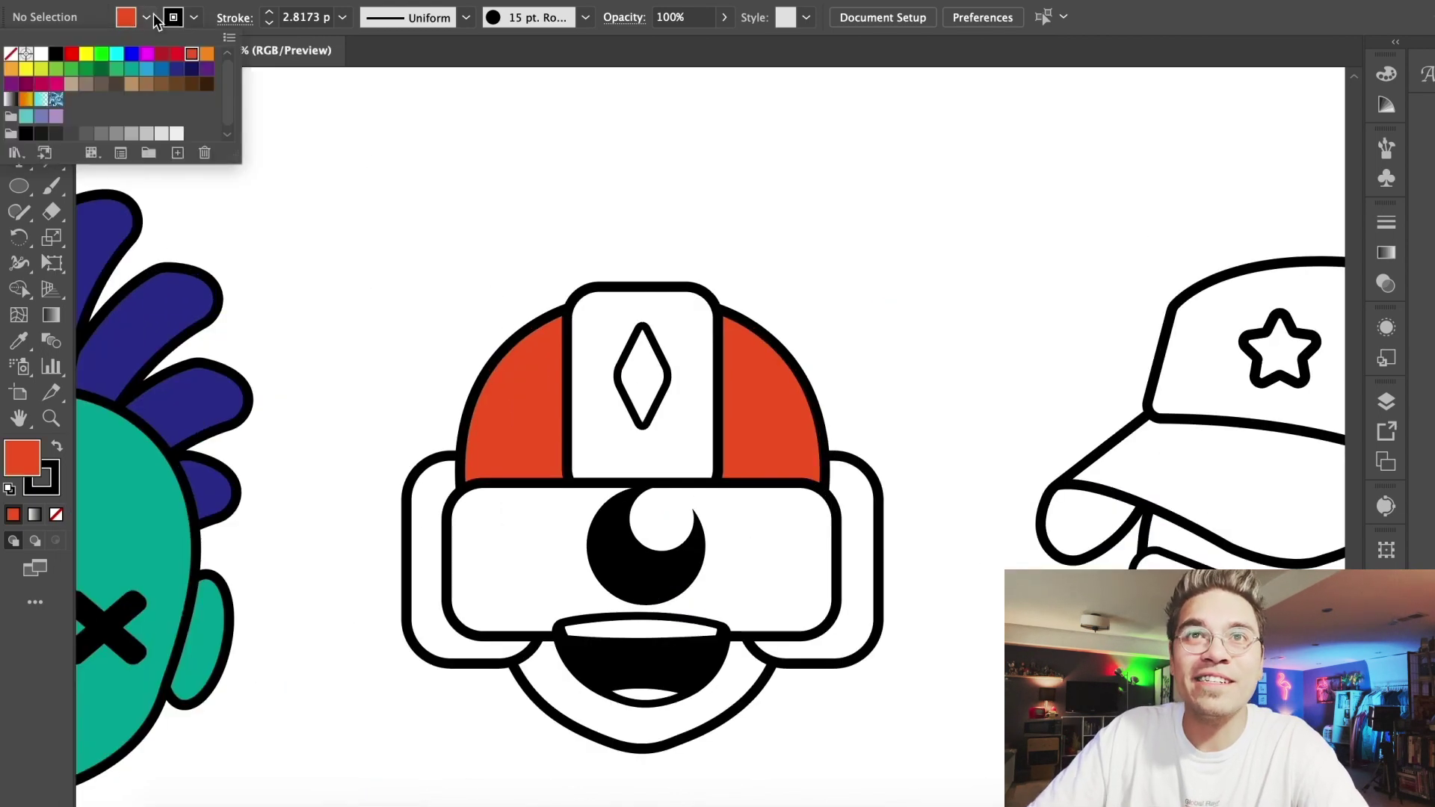
pyautogui.click(136, 85)
pyautogui.scroll(-5, 379, 242)
pyautogui.hscroll(3, 379, 243)
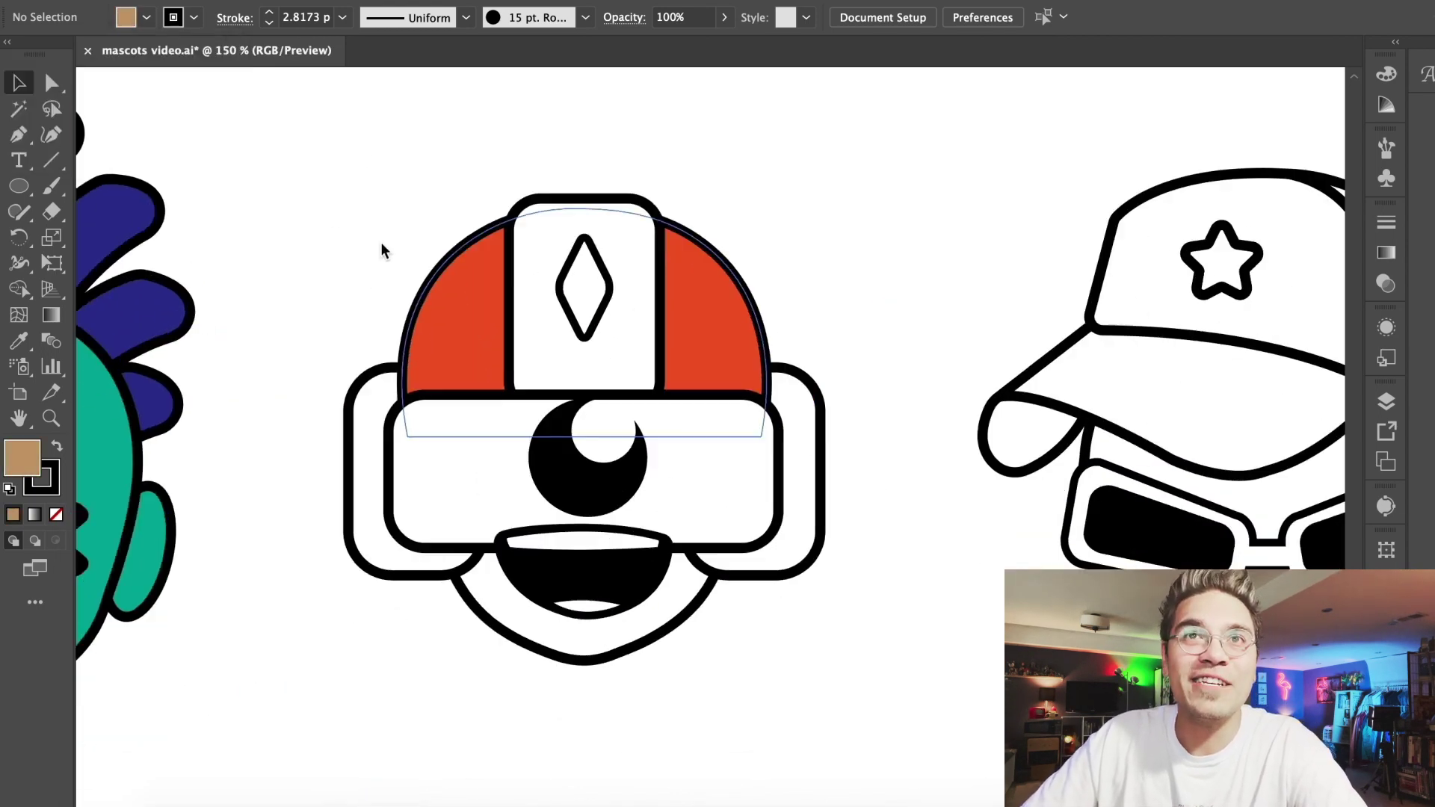
pyautogui.click(527, 575)
# Fill the tongue in the visor character's open mouth with light pink
pyautogui.click(146, 16)
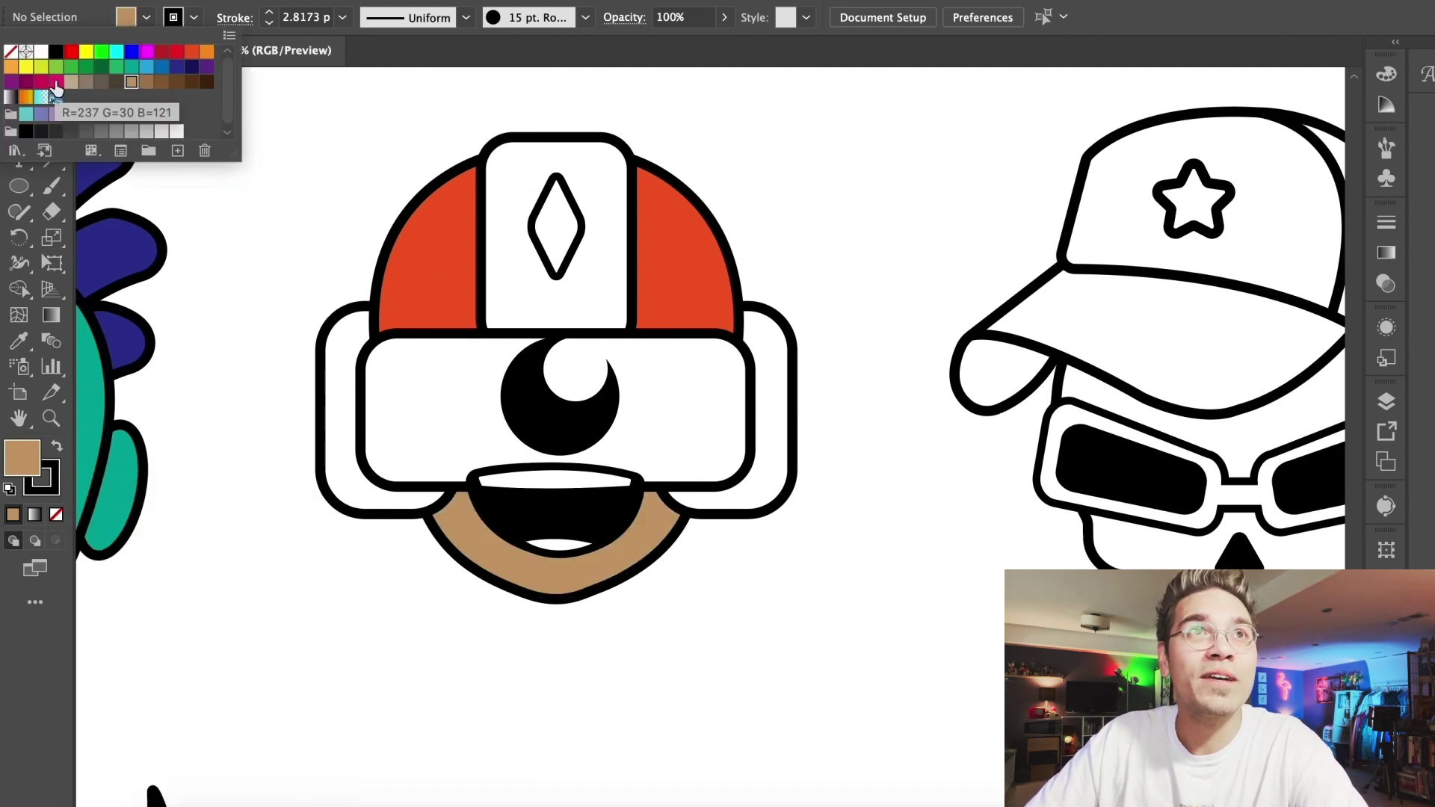
pyautogui.click(57, 82)
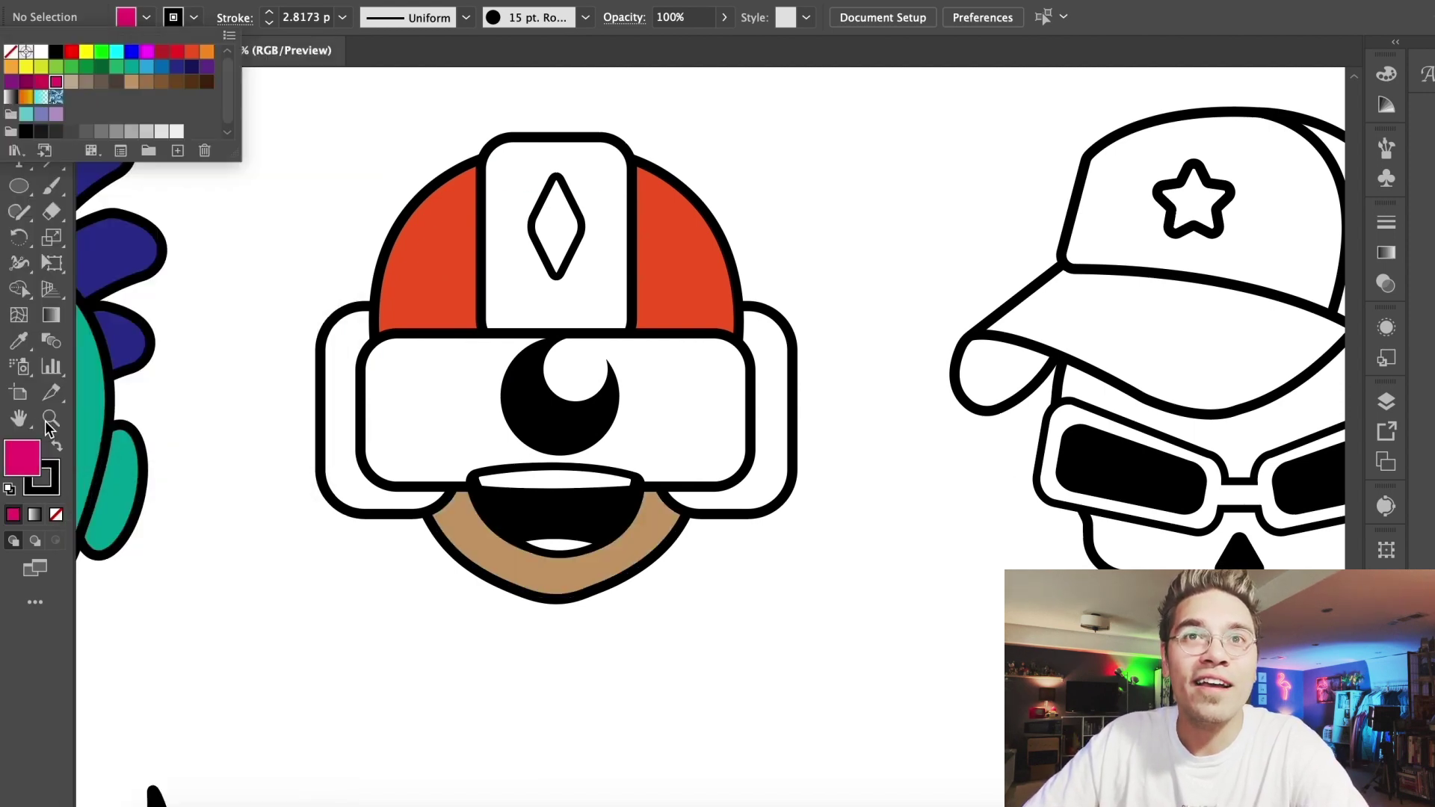
pyautogui.doubleClick(22, 465)
pyautogui.press('Return')
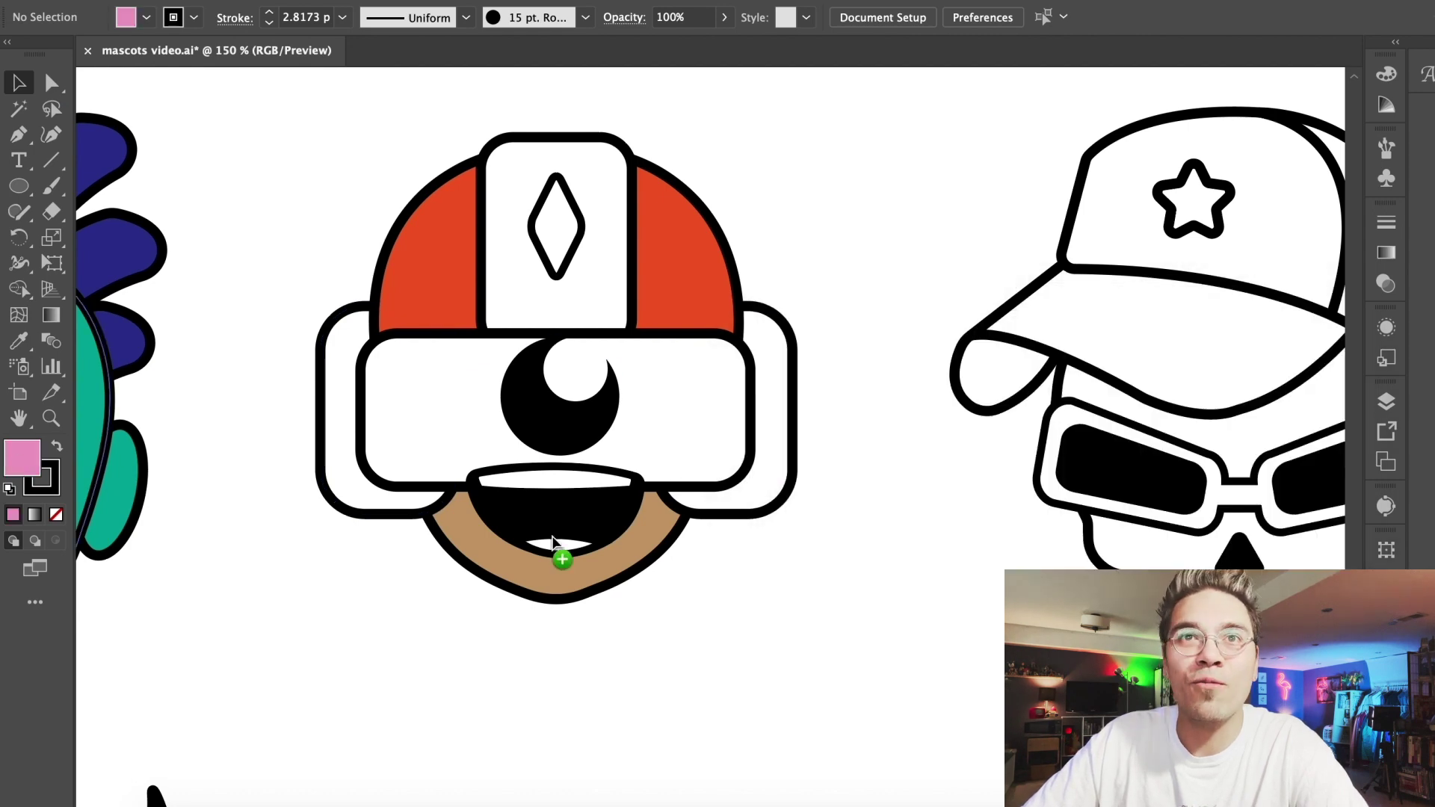
pyautogui.moveTo(553, 539); pyautogui.dragTo(556, 544)
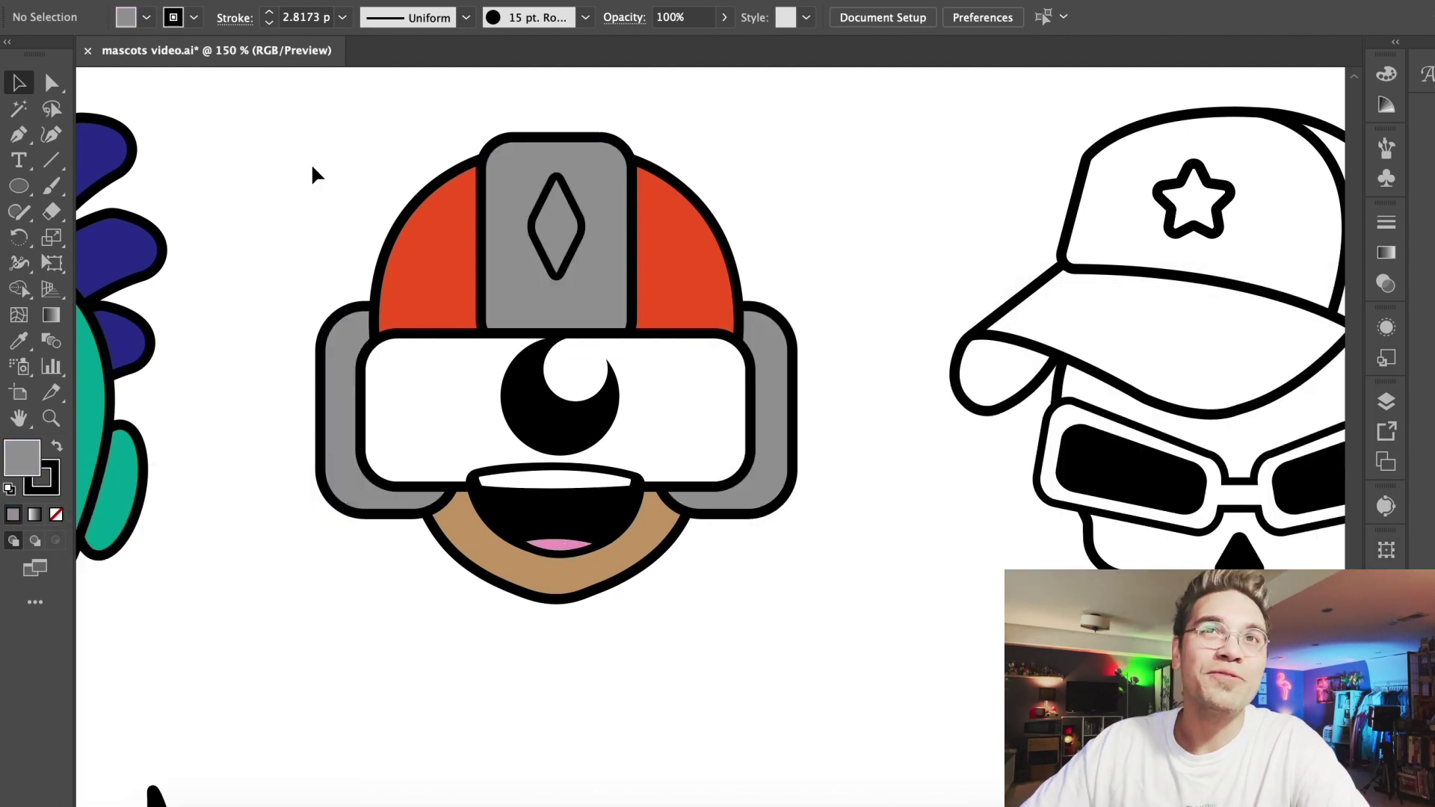
# Undo the gray fill on the helmet's center band and fill only its diamond emblem with gray
pyautogui.press('super+z')
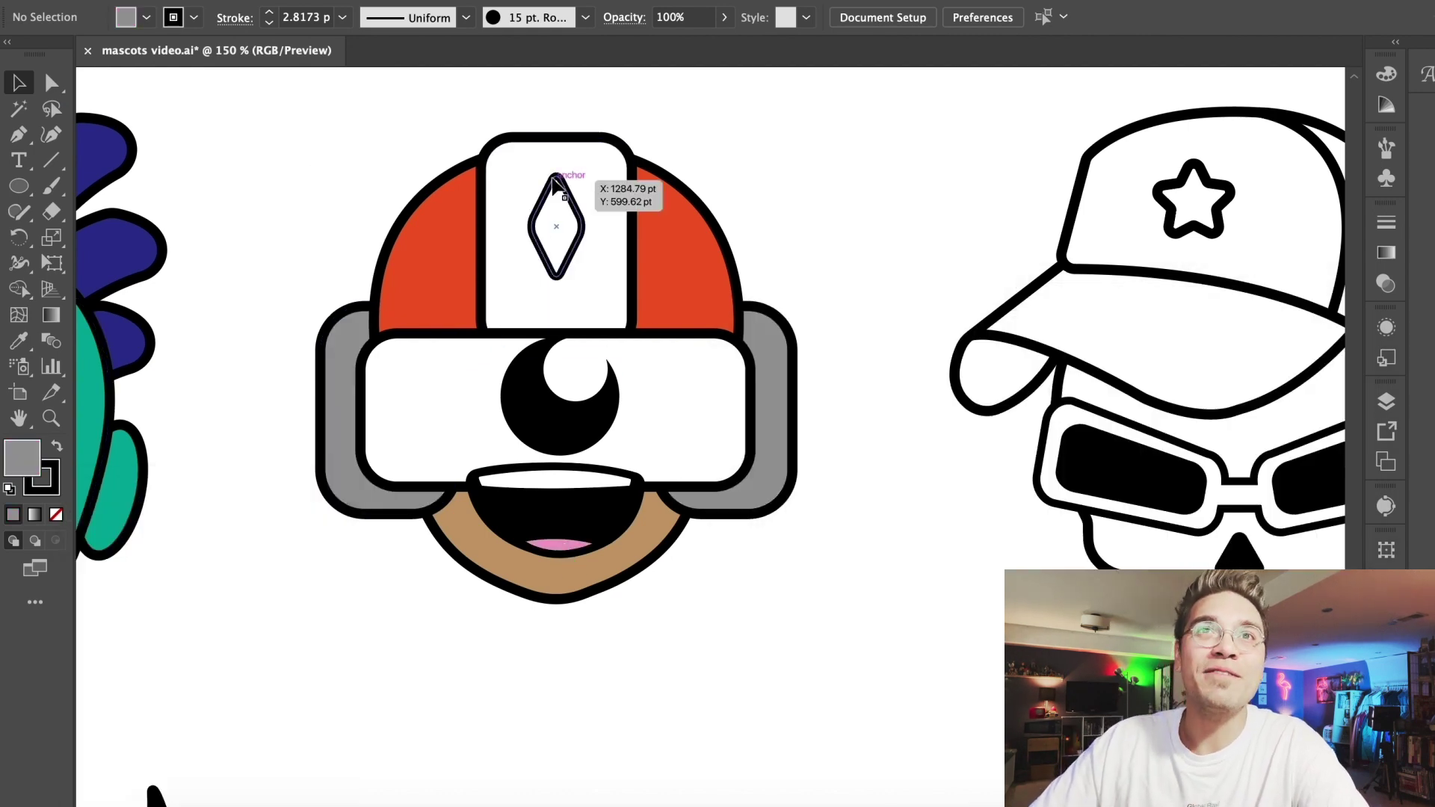
pyautogui.click(553, 185)
pyautogui.click(146, 17)
pyautogui.click(116, 133)
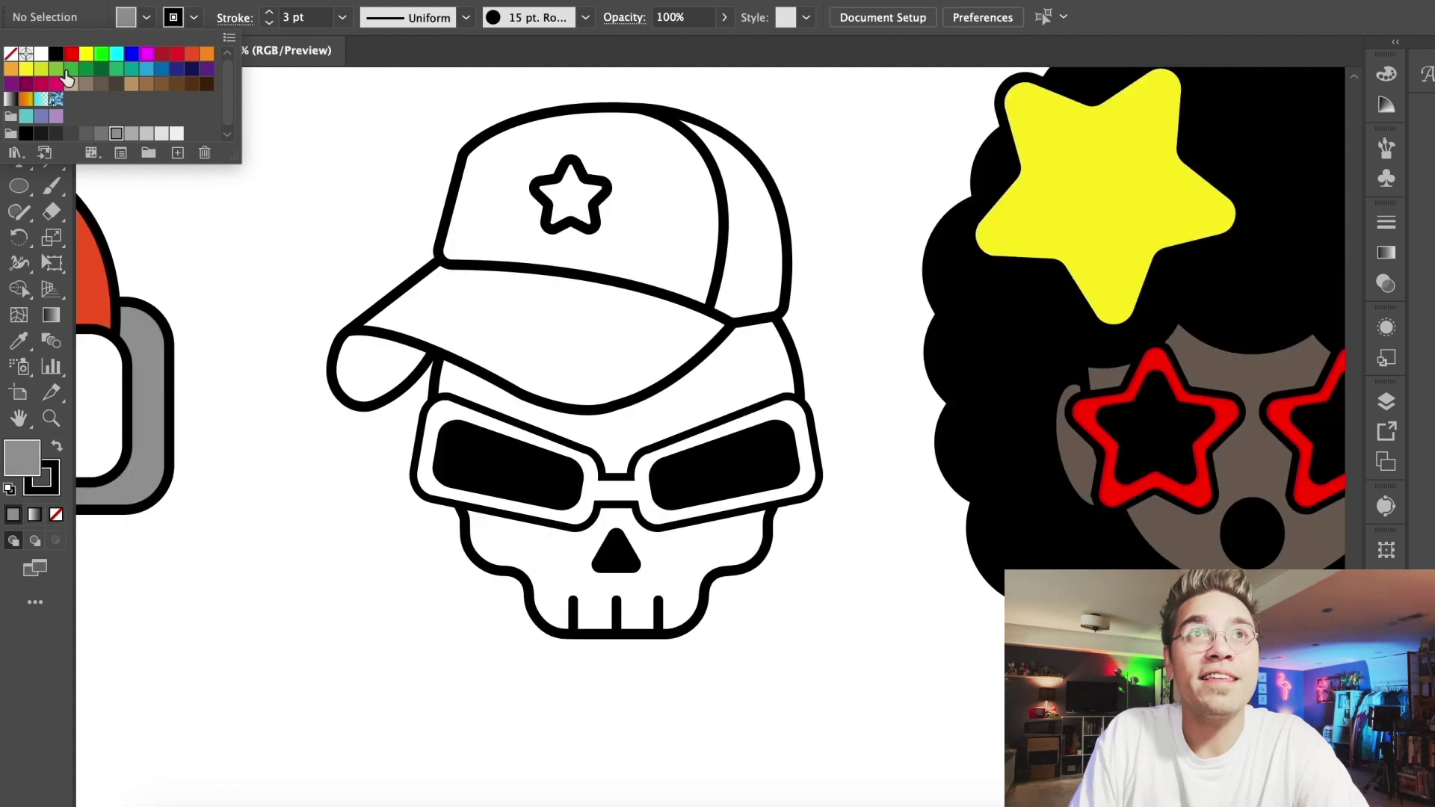
# Fill the skull character's glasses frame and the star on its cap with yellow
pyautogui.click(29, 70)
pyautogui.press('Return')
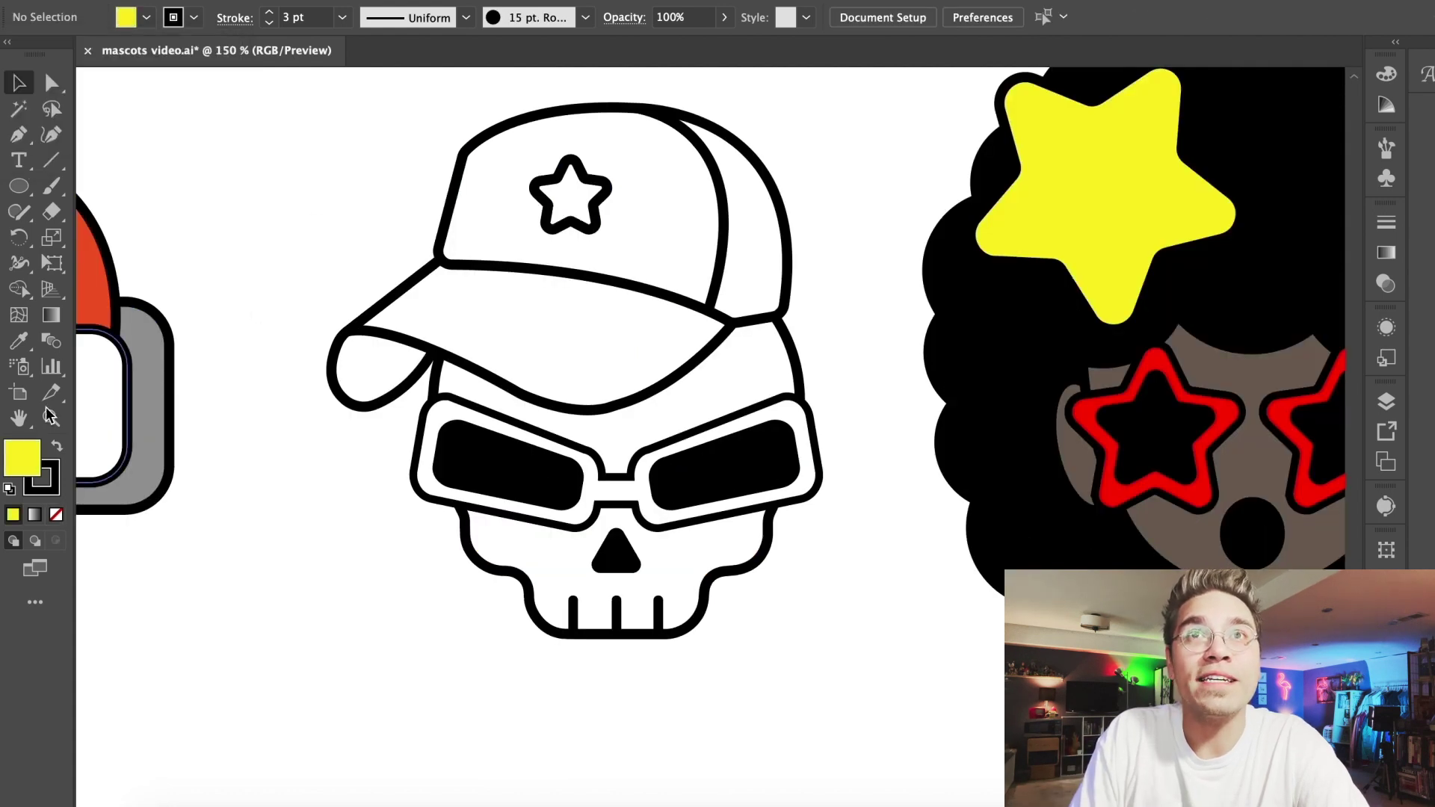
pyautogui.click(609, 491)
pyautogui.click(568, 196)
# Fill the crown, back panel and brim of the skull character's cap with blue
pyautogui.click(147, 16)
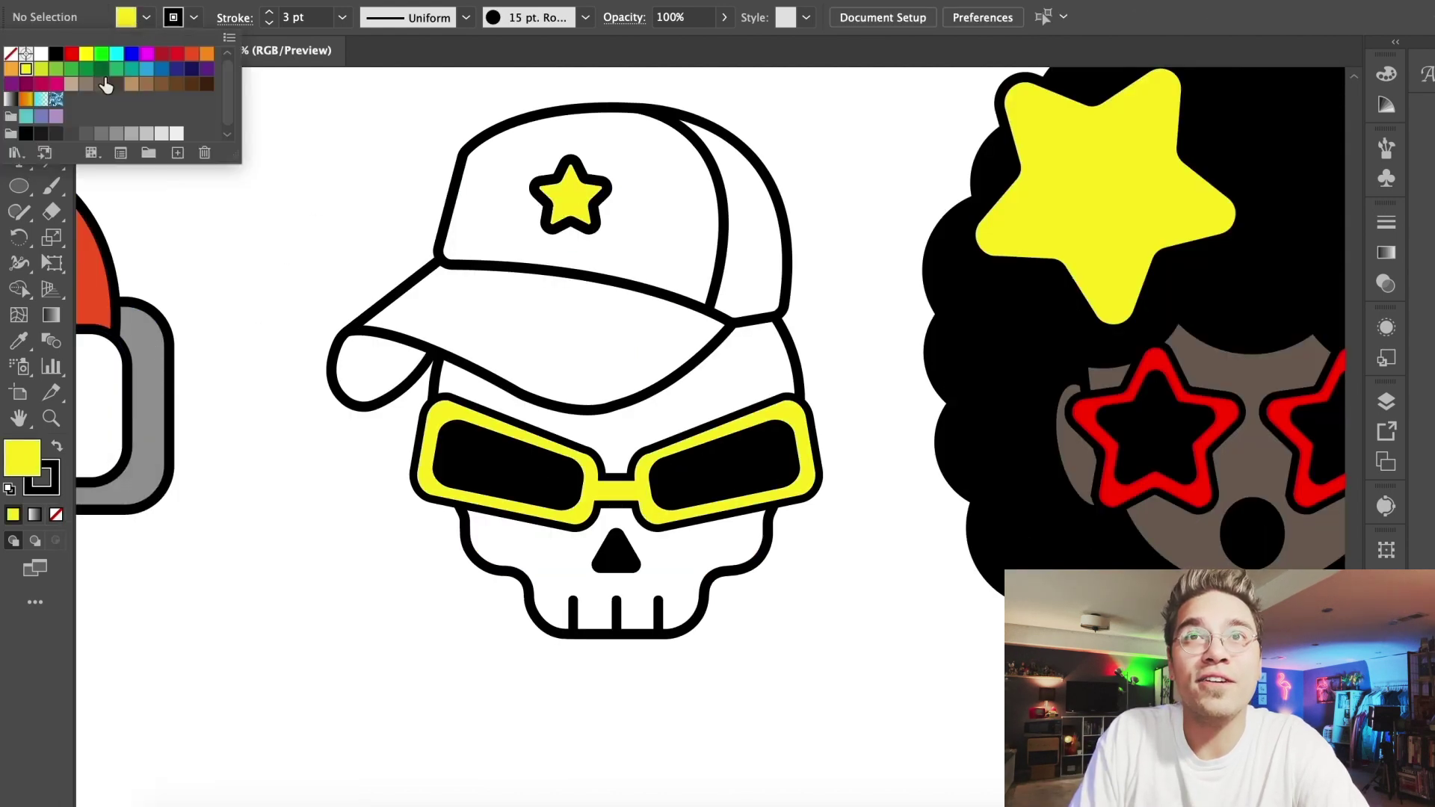
pyautogui.click(162, 70)
pyautogui.press('Return')
pyautogui.click(461, 320)
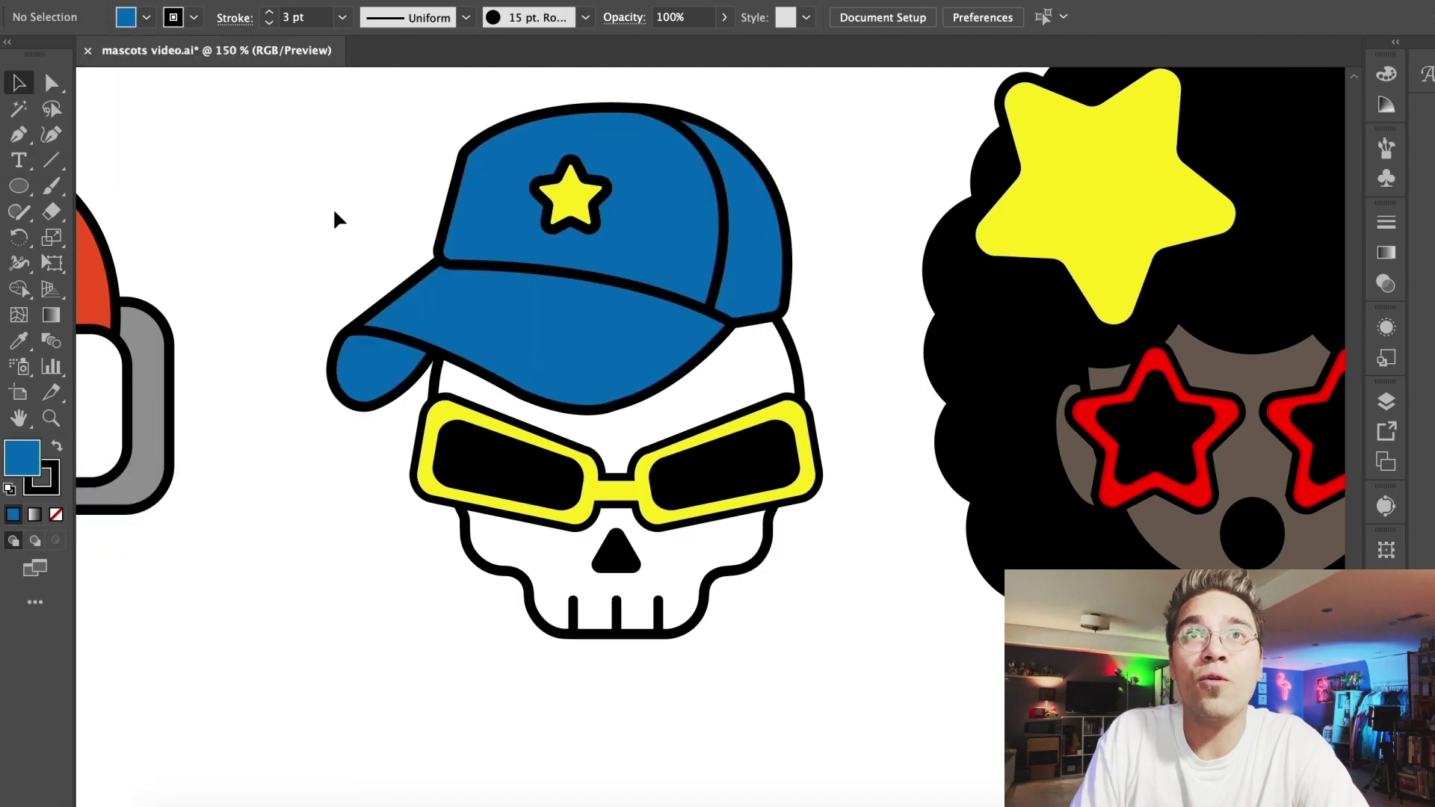
# Fill the hair of the female character with goggles and a cheek heart with magenta pink
pyautogui.hotkey('ctrl', '-')
pyautogui.hotkey('ctrl', '-')
pyautogui.hotkey('ctrl', '-')
pyautogui.scroll(-3, 580, 272)
pyautogui.hscroll(-6, 515, 338)
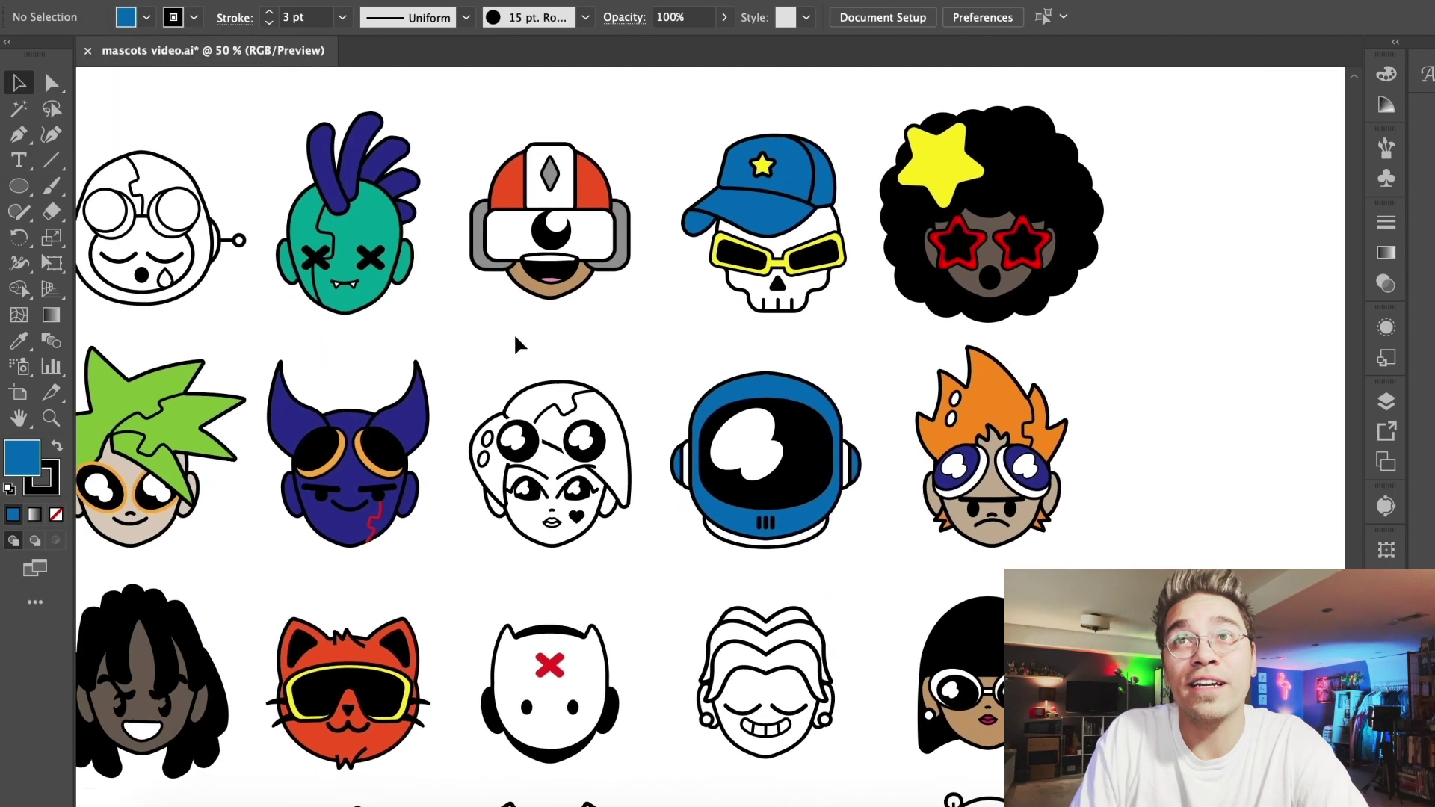
pyautogui.rightClick(514, 337)
pyautogui.click(428, 316)
pyautogui.hscroll(2, 428, 316)
pyautogui.scroll(-1, 429, 316)
pyautogui.hscroll(2, 429, 316)
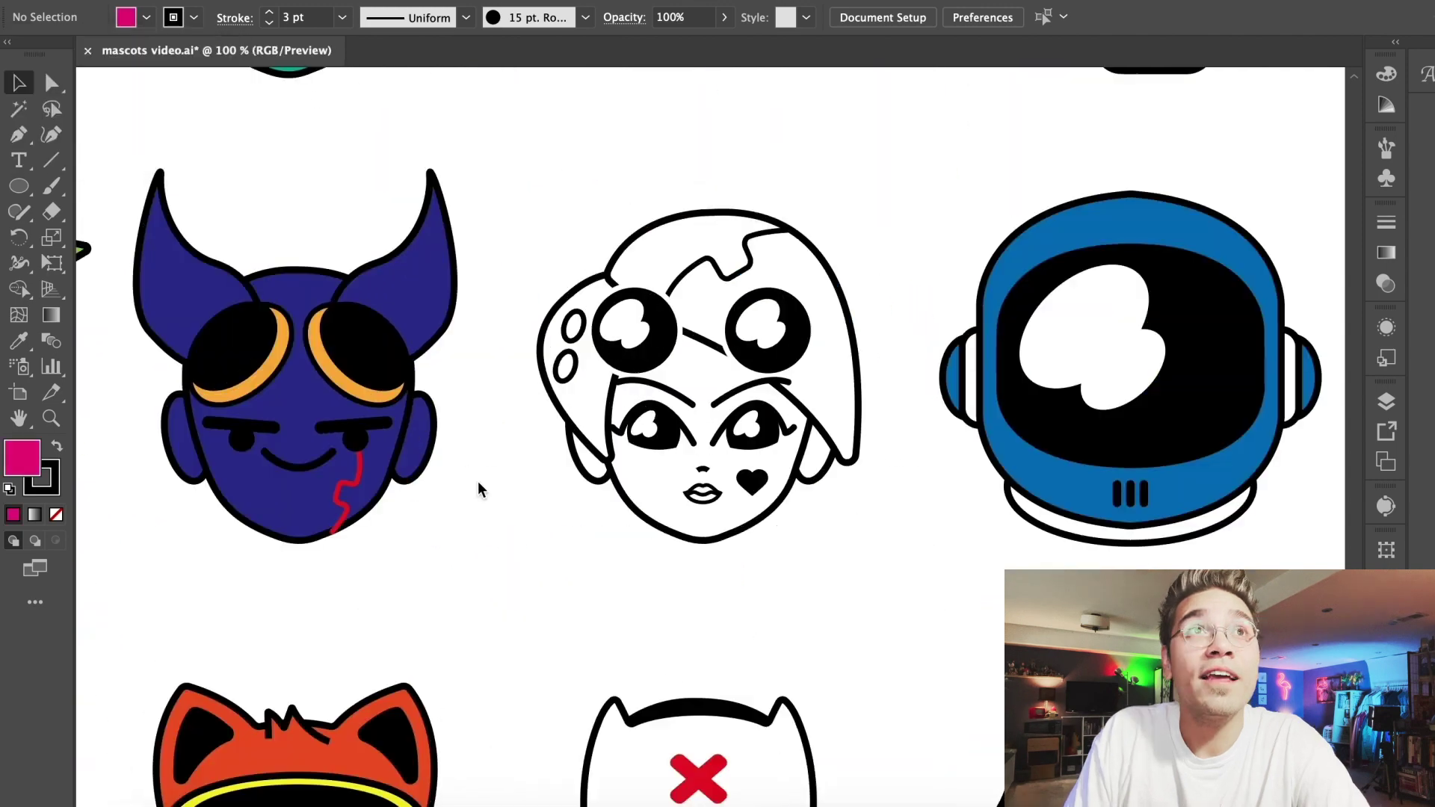
pyautogui.scroll(1, 477, 481)
pyautogui.hscroll(1, 478, 482)
pyautogui.moveTo(17, 459); pyautogui.dragTo(657, 344)
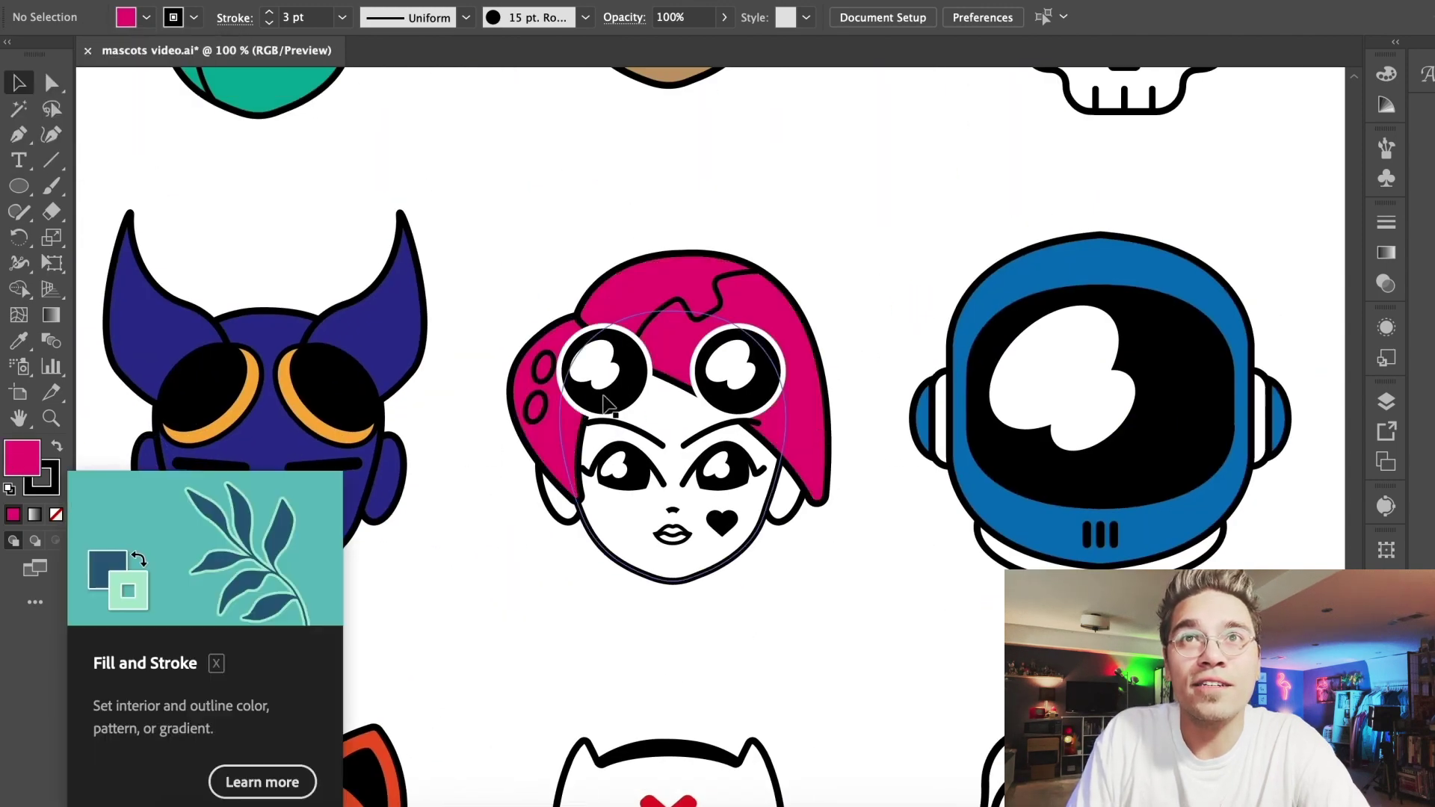
# Fill the two small highlight ovals in the pink hair with white
pyautogui.hotkey('ctrl', '+')
pyautogui.hotkey('ctrl', '+')
pyautogui.click(379, 388)
pyautogui.click(379, 379)
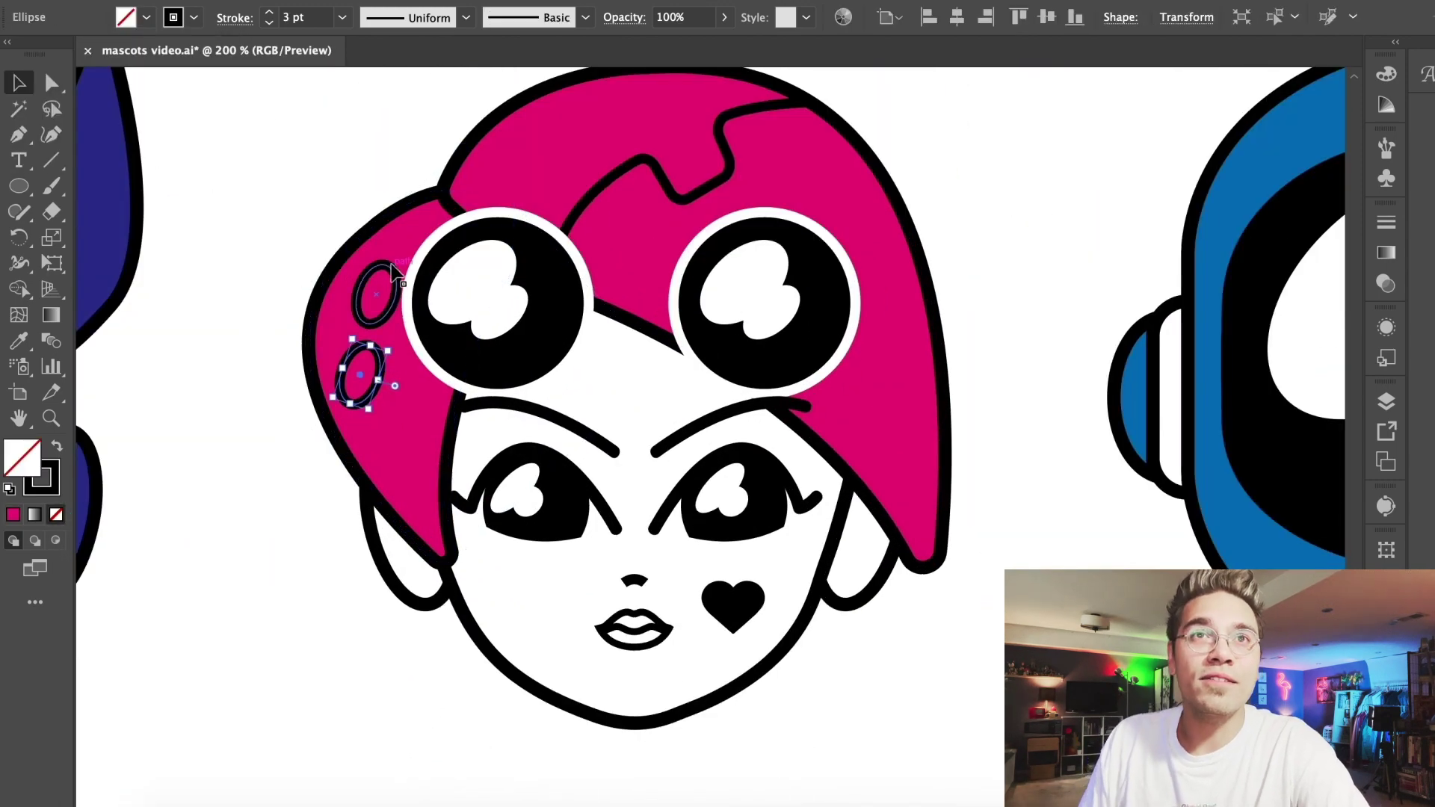
pyautogui.keyDown('shift'); pyautogui.click(391, 266); pyautogui.keyUp('shift')
pyautogui.click(146, 17)
pyautogui.click(40, 53)
pyautogui.click(344, 140)
pyautogui.click(343, 141)
pyautogui.hscroll(2, 117, 283)
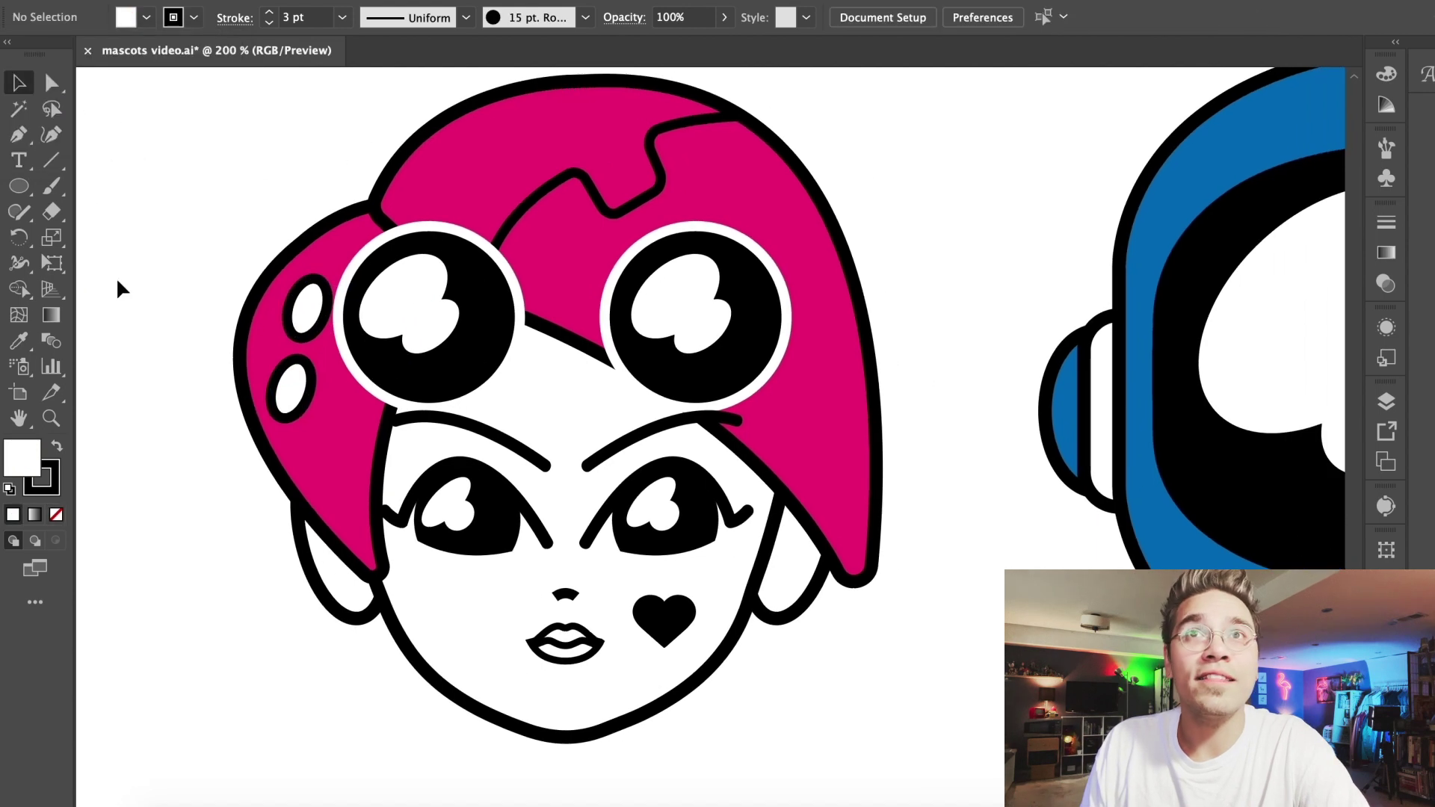
# Fill the upper and lower lips of the pink-haired character with the hair's magenta pink
pyautogui.click(146, 16)
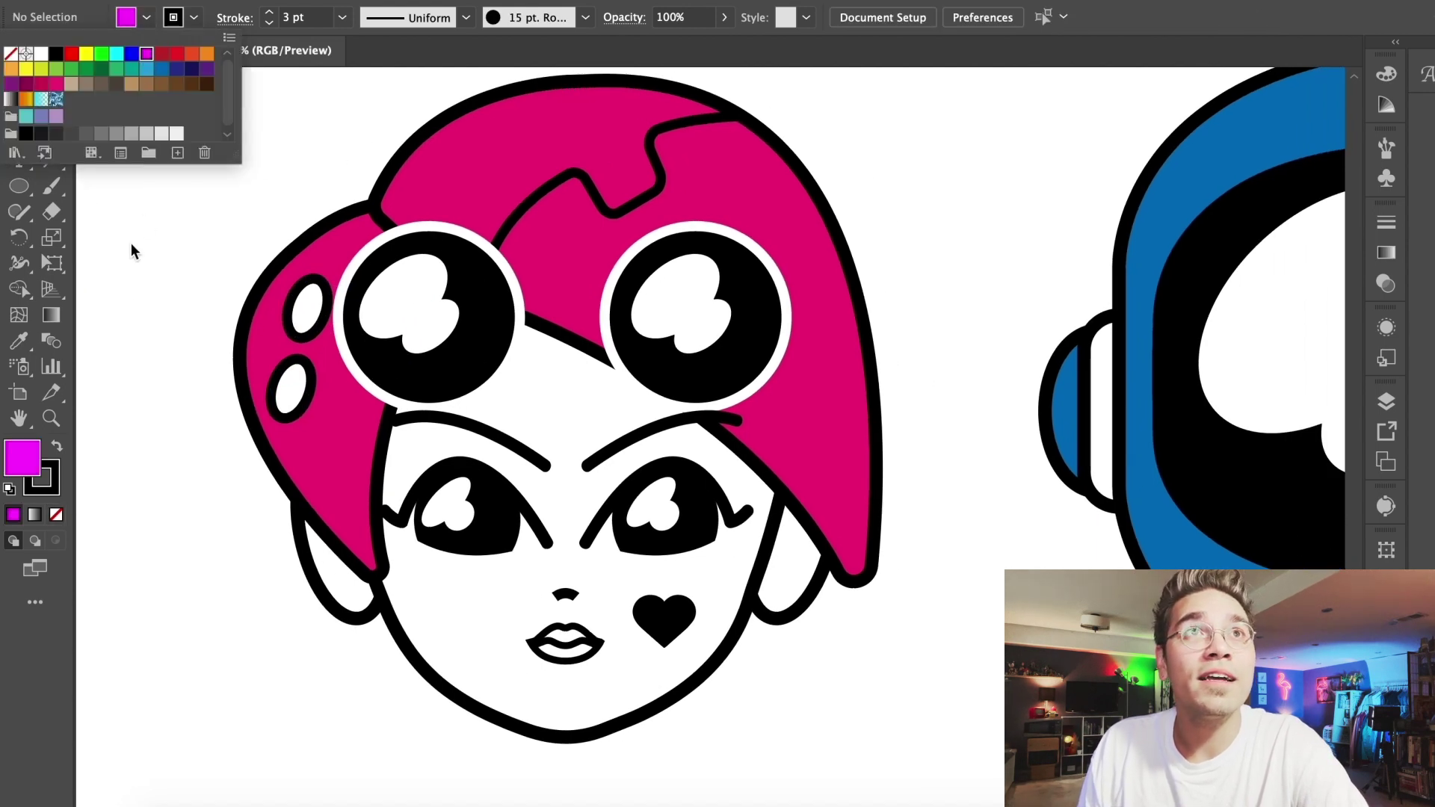
pyautogui.click(170, 271)
pyautogui.moveTo(35, 446); pyautogui.dragTo(668, 611)
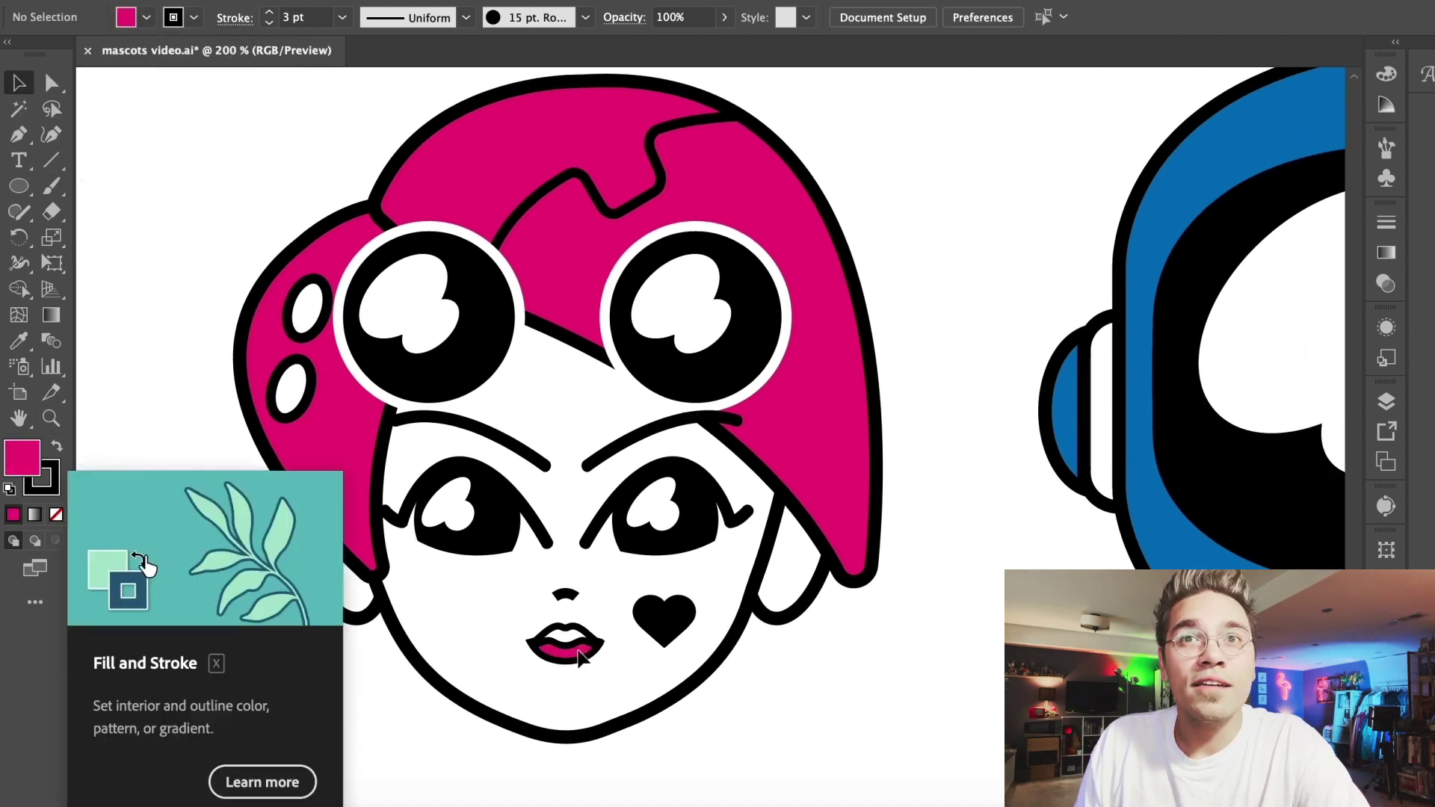
pyautogui.moveTo(16, 457); pyautogui.dragTo(569, 635)
# Fill the face and ears of the pink-haired character with light beige
pyautogui.click(144, 14)
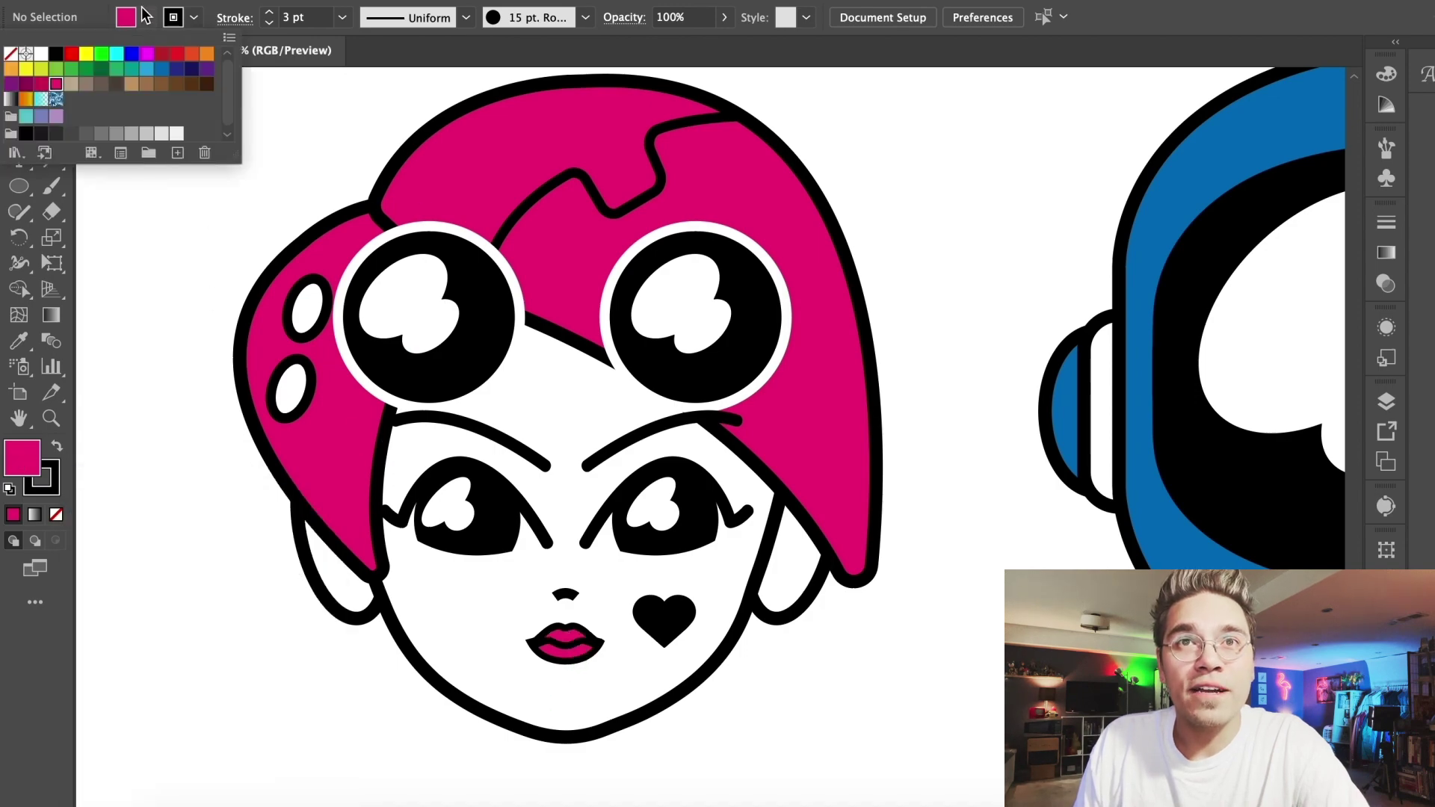
pyautogui.click(131, 83)
pyautogui.hotkey('ctrl', '-')
pyautogui.hotkey('ctrl', '-')
pyautogui.hotkey('ctrl', '-')
pyautogui.hotkey('ctrl', '-')
pyautogui.hotkey('ctrl', '-')
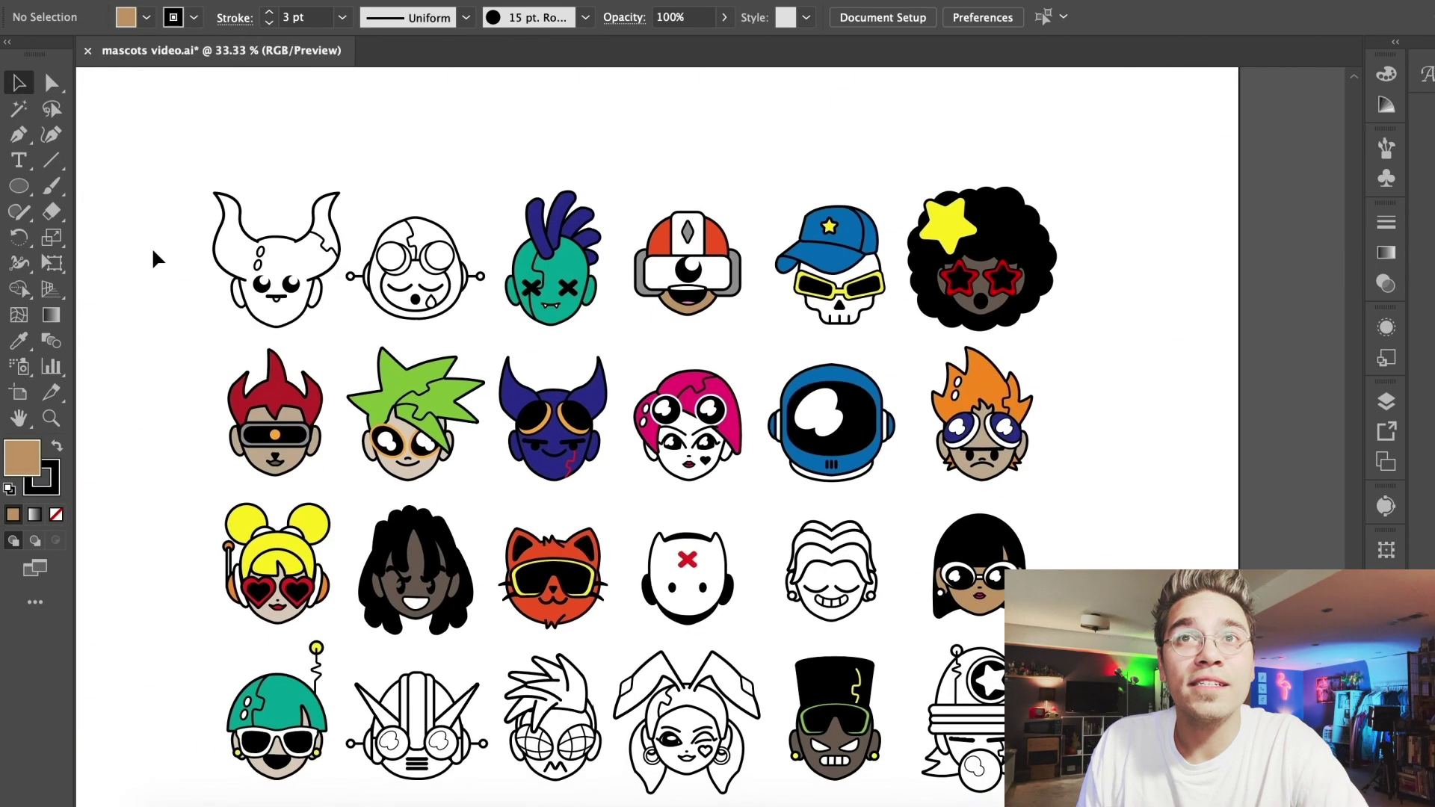
pyautogui.hscroll(2, 154, 258)
pyautogui.scroll(1, 153, 258)
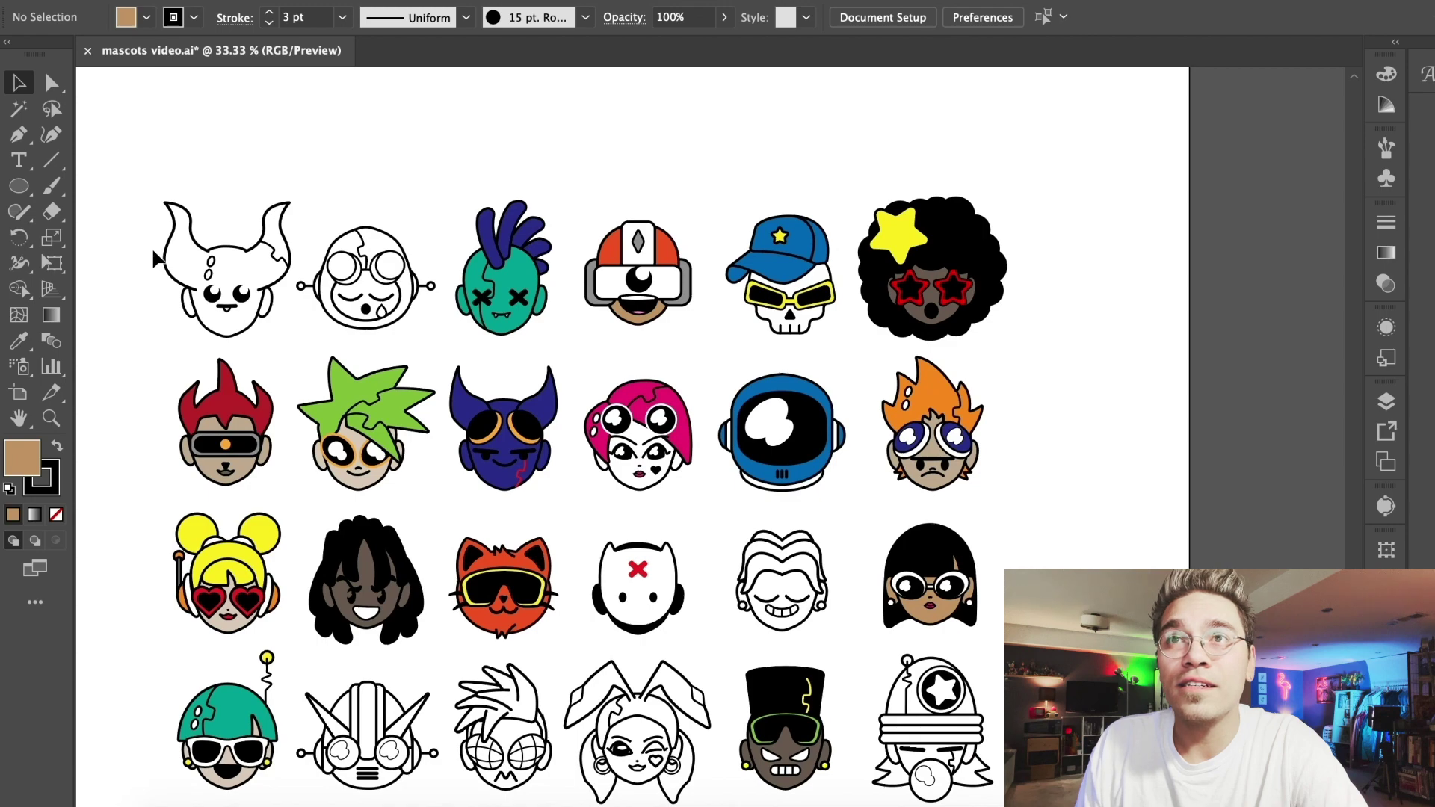
pyautogui.hotkey('ctrl', '1')
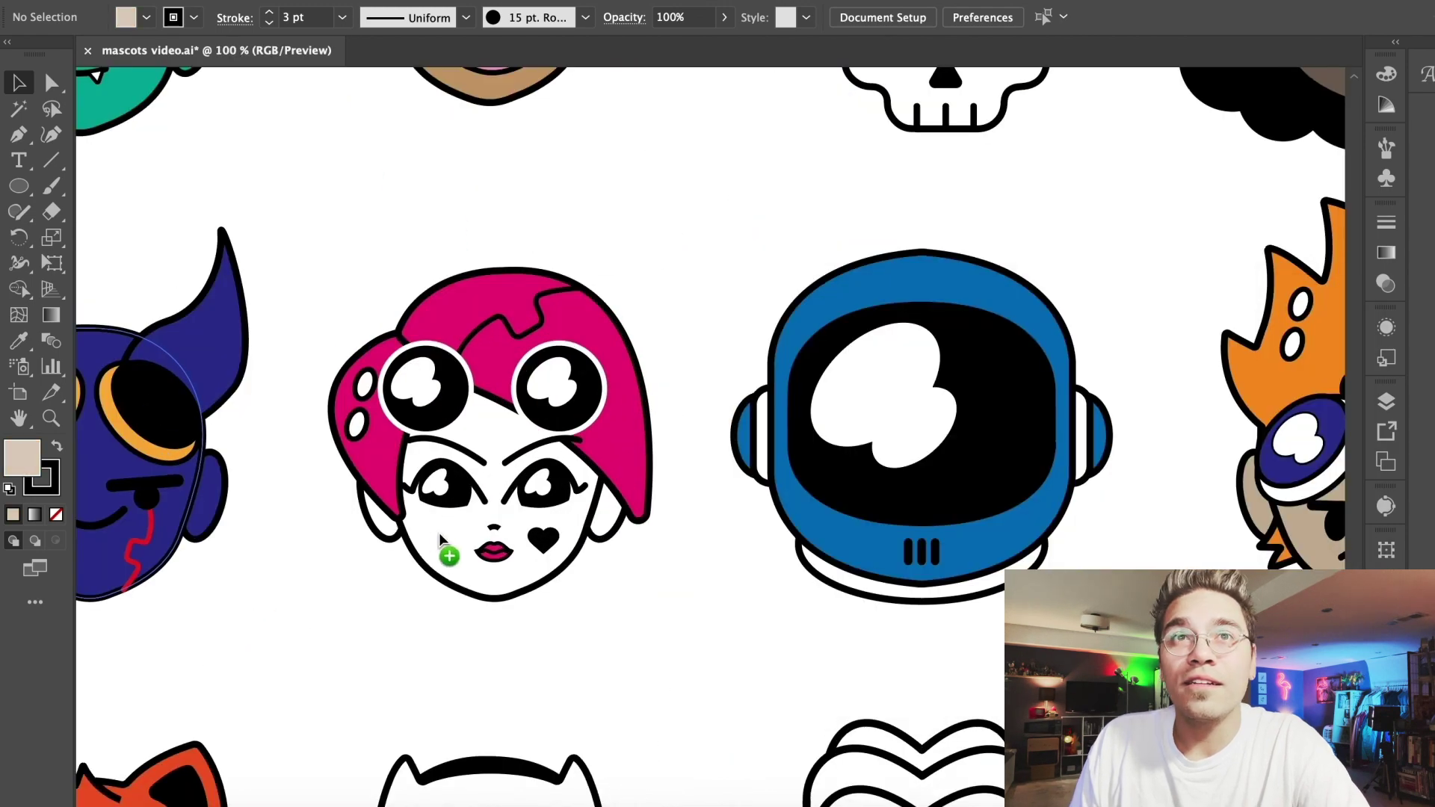
pyautogui.click(441, 538)
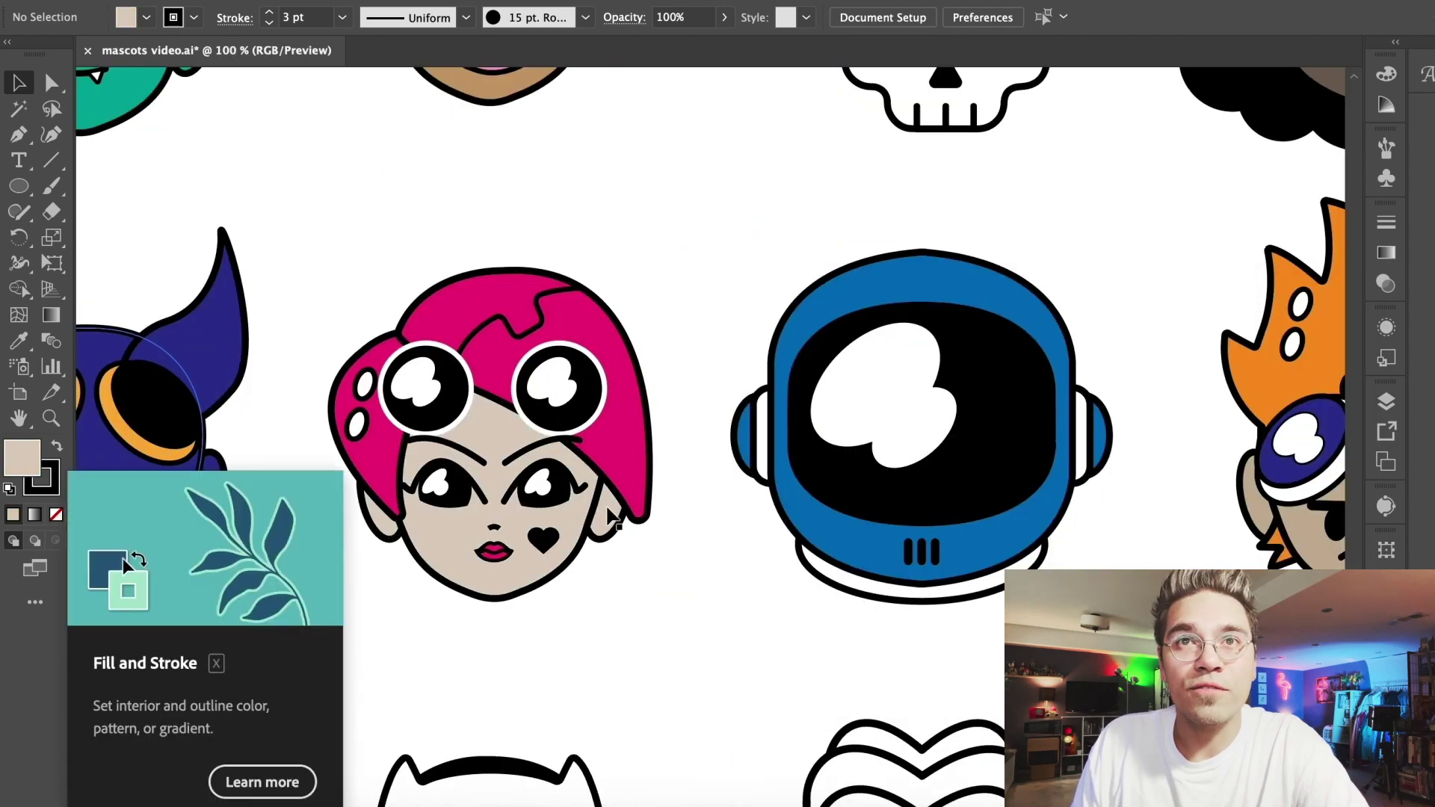
# Fill both goggle lenses on the pink-haired character's head with dark blue
pyautogui.press('super+minus')
pyautogui.press('super+minus')
pyautogui.press('super+minus')
pyautogui.moveTo(30, 456); pyautogui.dragTo(495, 370)
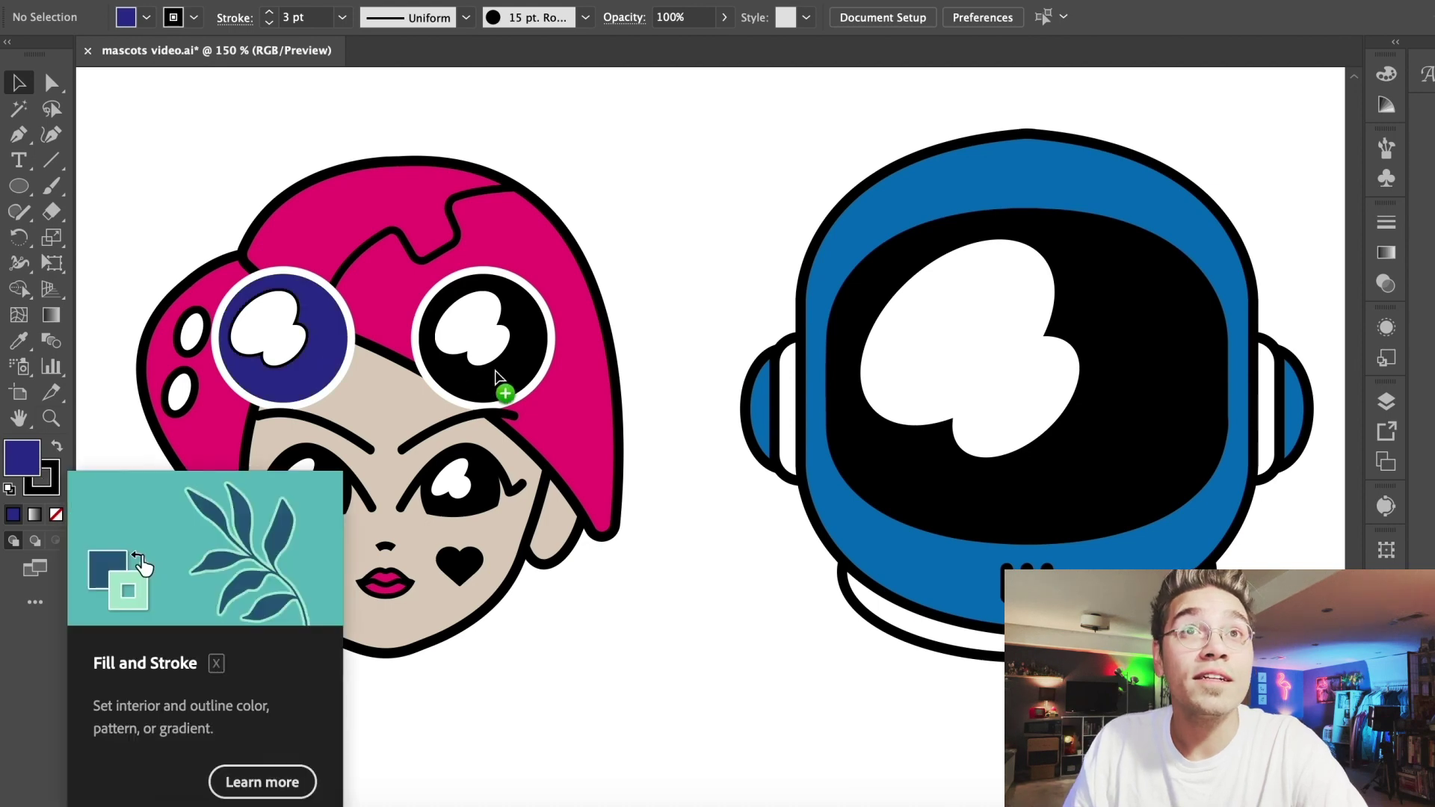
pyautogui.click(499, 378)
# Set the stroke weight to 0 on the white highlights in both goggle lenses of the pink-haired character
pyautogui.doubleClick(475, 333)
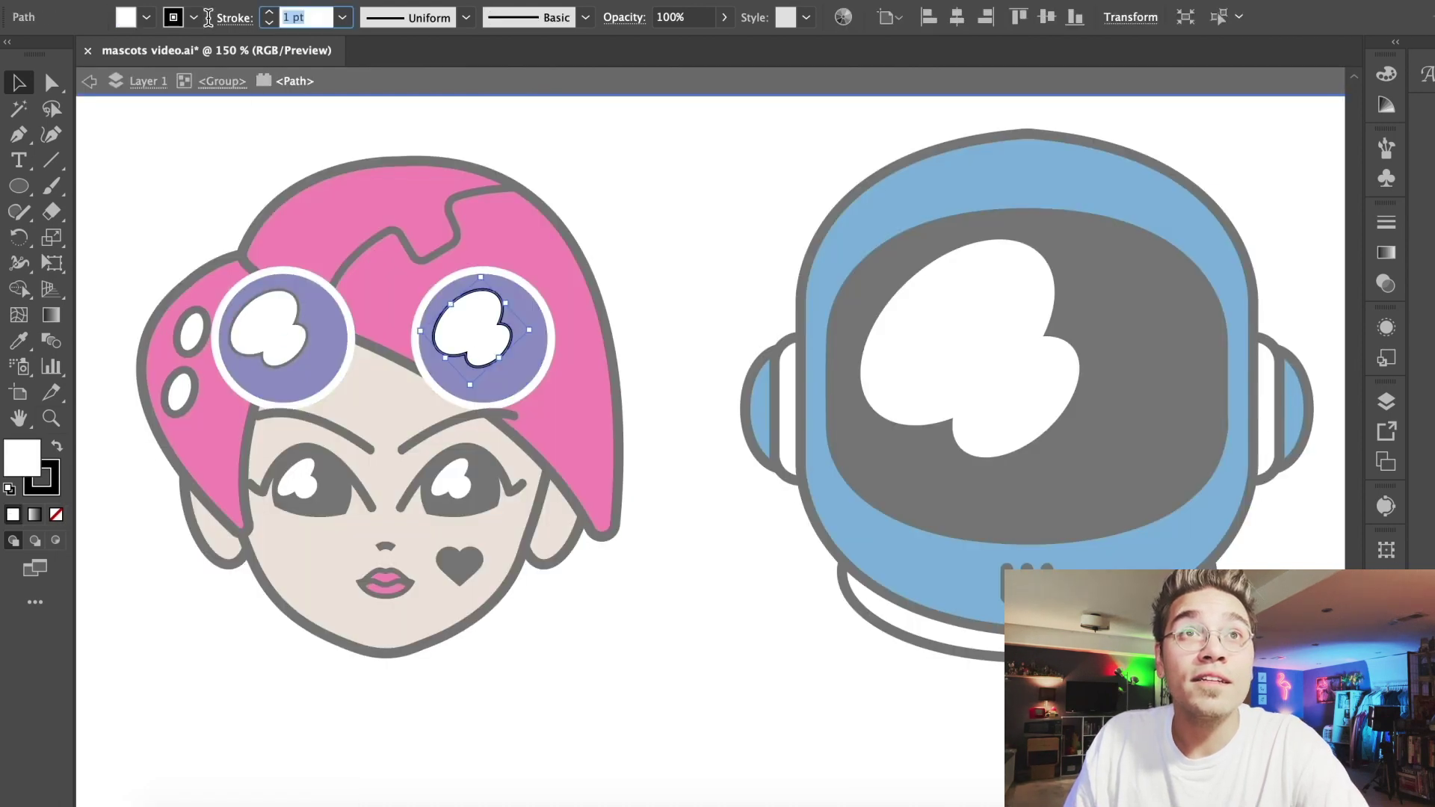
pyautogui.write('0')
pyautogui.press('Return')
pyautogui.doubleClick(276, 317)
pyautogui.doubleClick(277, 323)
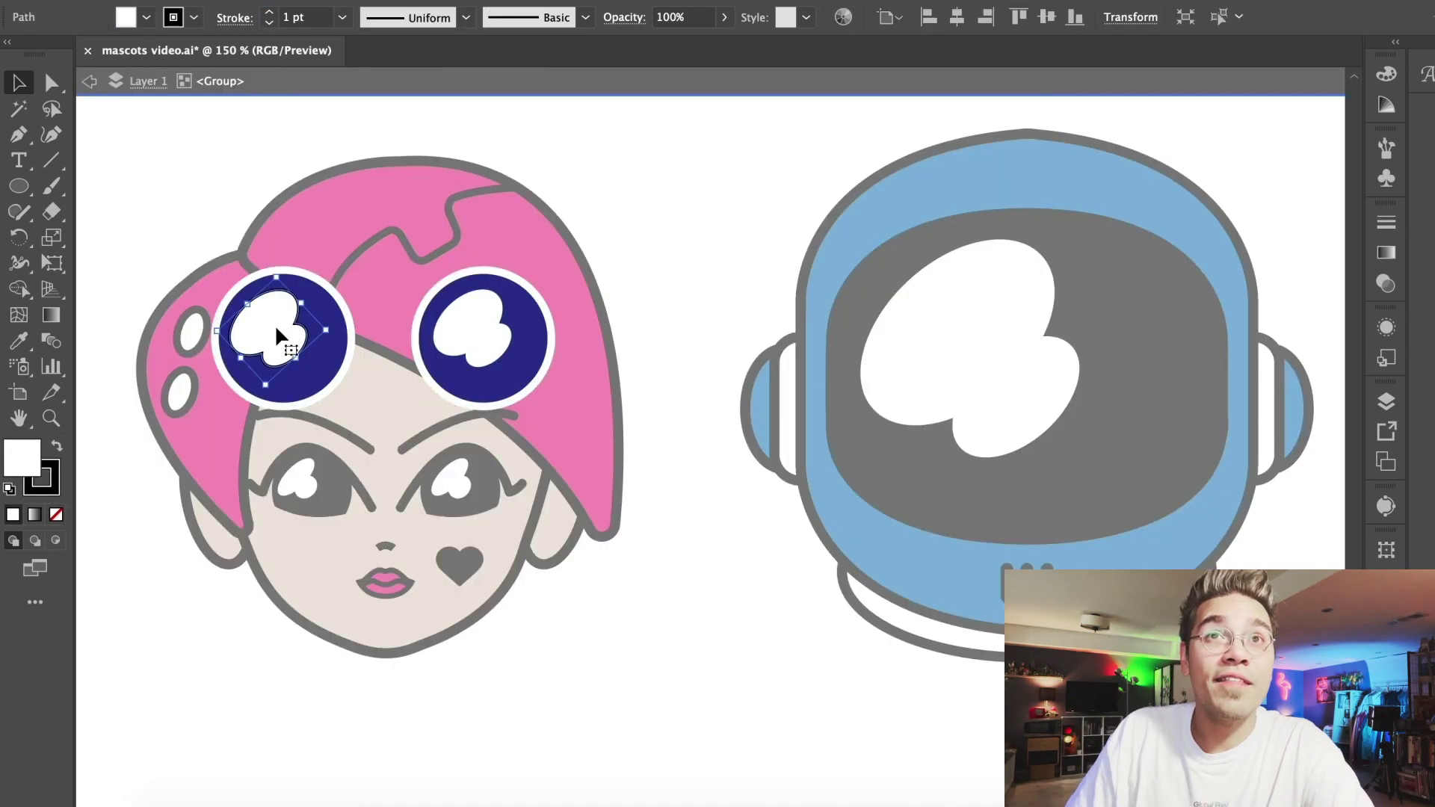
pyautogui.write('0')
pyautogui.press('Return')
pyautogui.doubleClick(187, 125)
# Change the outline of both blue goggle lenses on the pink-haired character to black
pyautogui.press('super+minus')
pyautogui.press('super+equal')
pyautogui.press('super+equal')
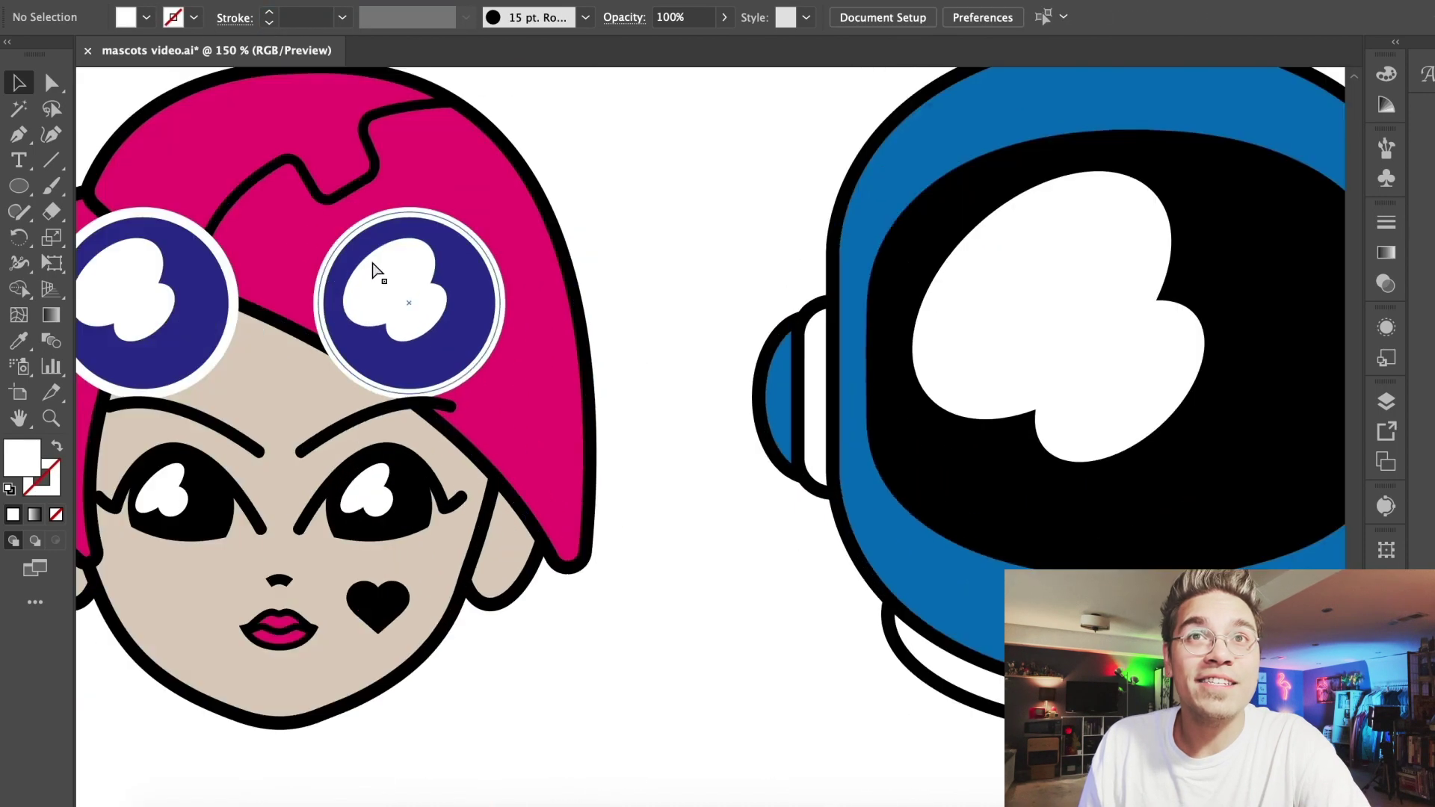
pyautogui.click(423, 216)
pyautogui.doubleClick(423, 216)
pyautogui.click(413, 213)
pyautogui.click(193, 17)
pyautogui.click(56, 54)
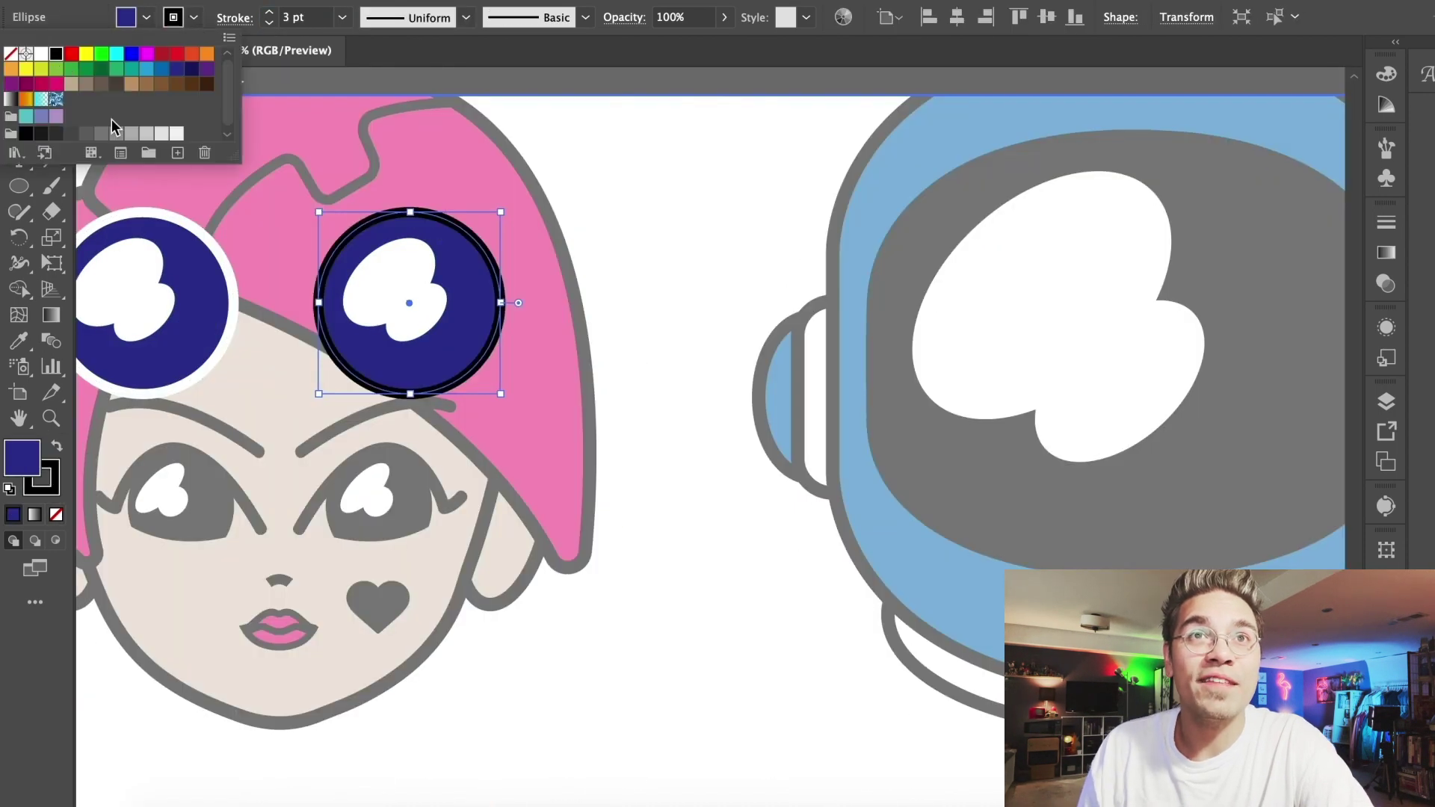
pyautogui.doubleClick(192, 227)
pyautogui.click(170, 21)
pyautogui.click(56, 55)
pyautogui.doubleClick(605, 139)
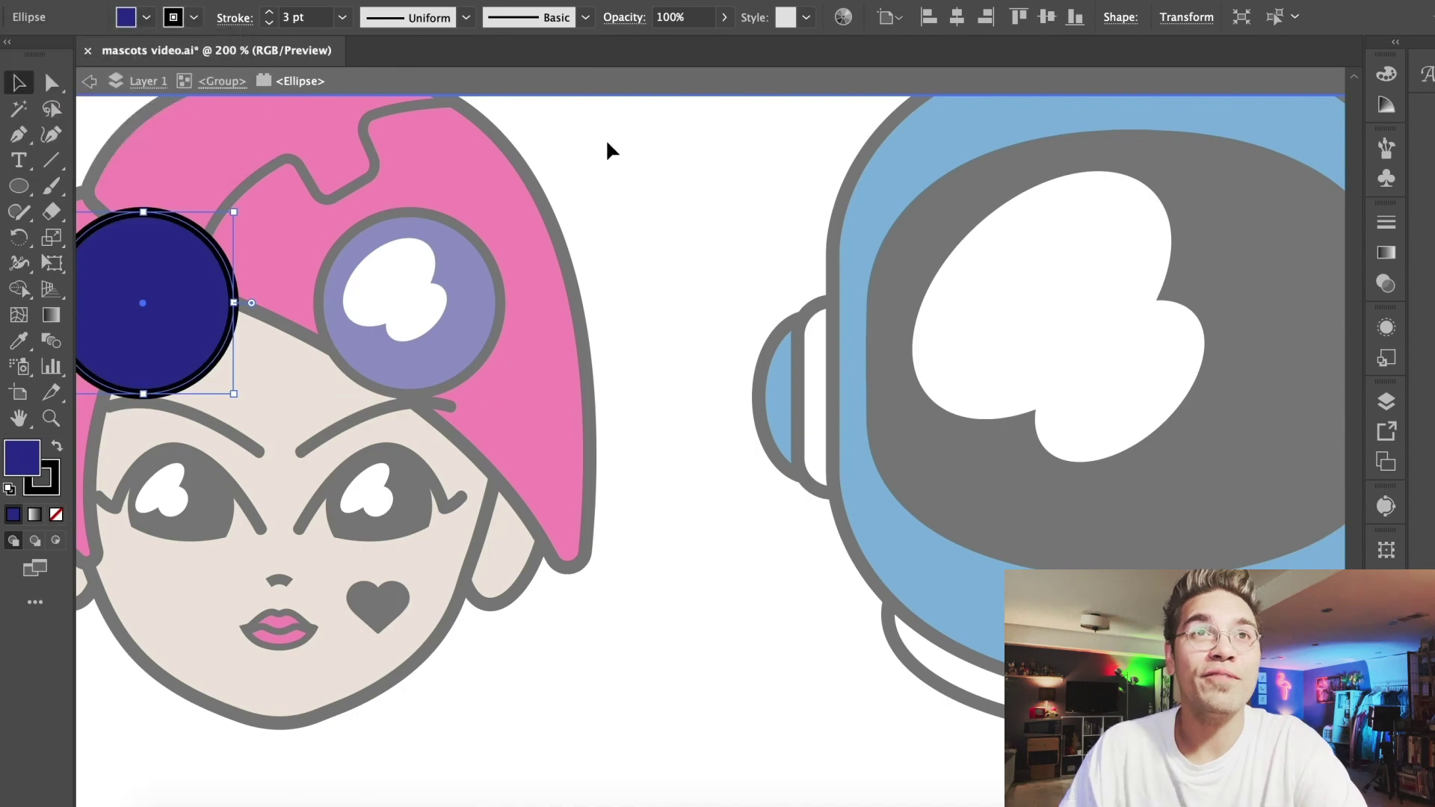
# Fill the left glasses lens of the green-haired character with orange and give it a black stroke
pyautogui.press('super+minus')
pyautogui.press('super+minus')
pyautogui.press('super+minus')
pyautogui.press('super+minus')
pyautogui.press('super+minus')
pyautogui.scroll(1, 437, 312)
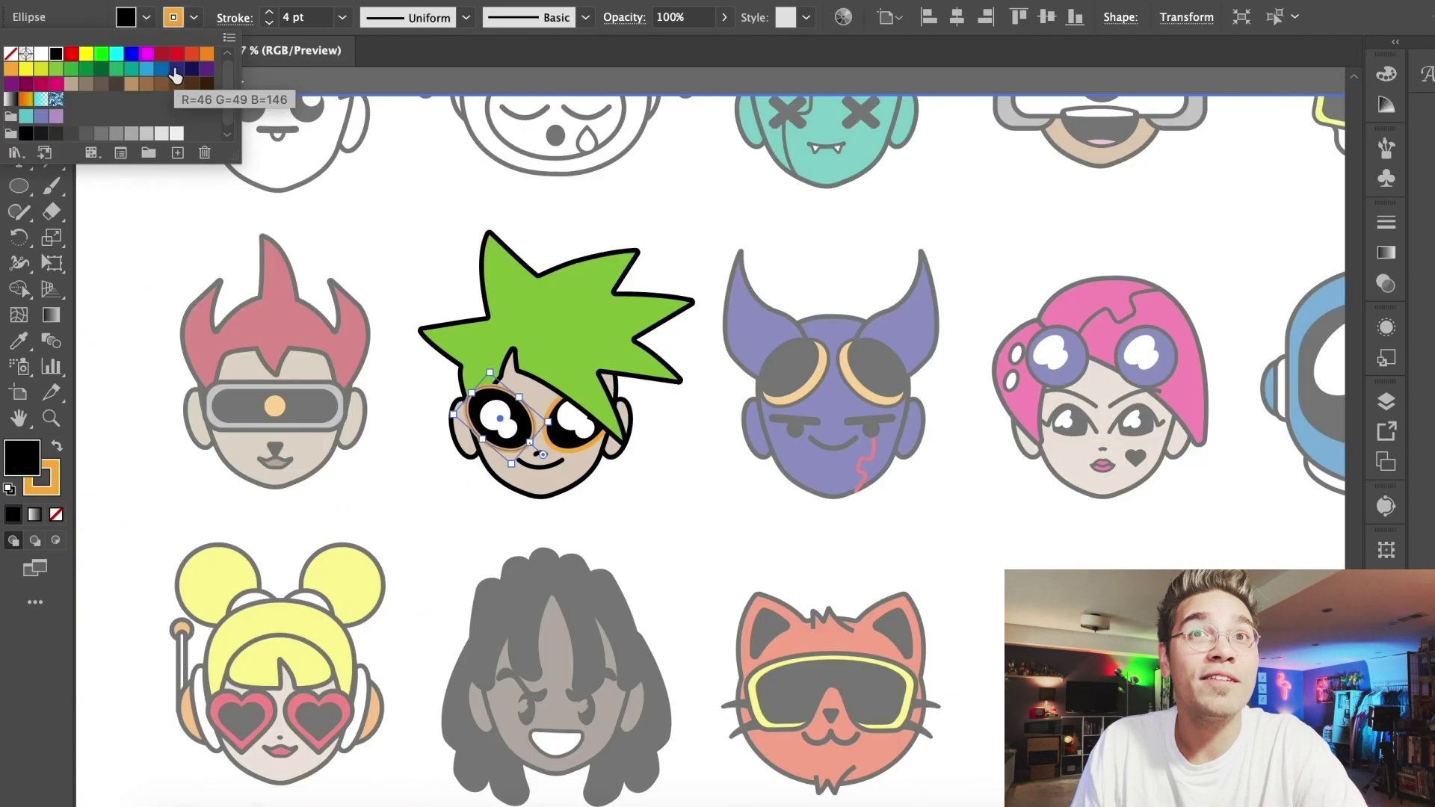
pyautogui.click(207, 59)
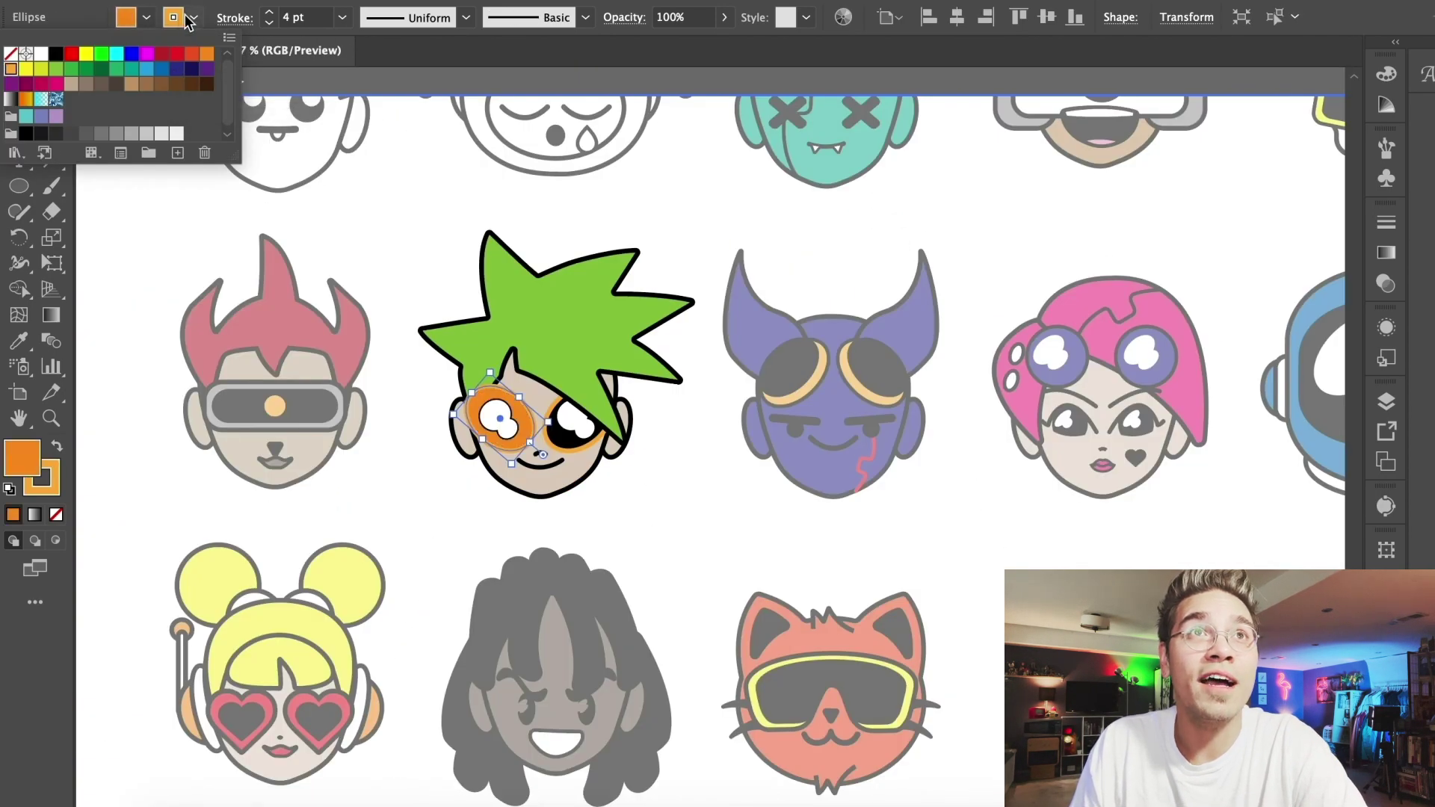
pyautogui.doubleClick(56, 54)
pyautogui.scroll(5, 500, 428)
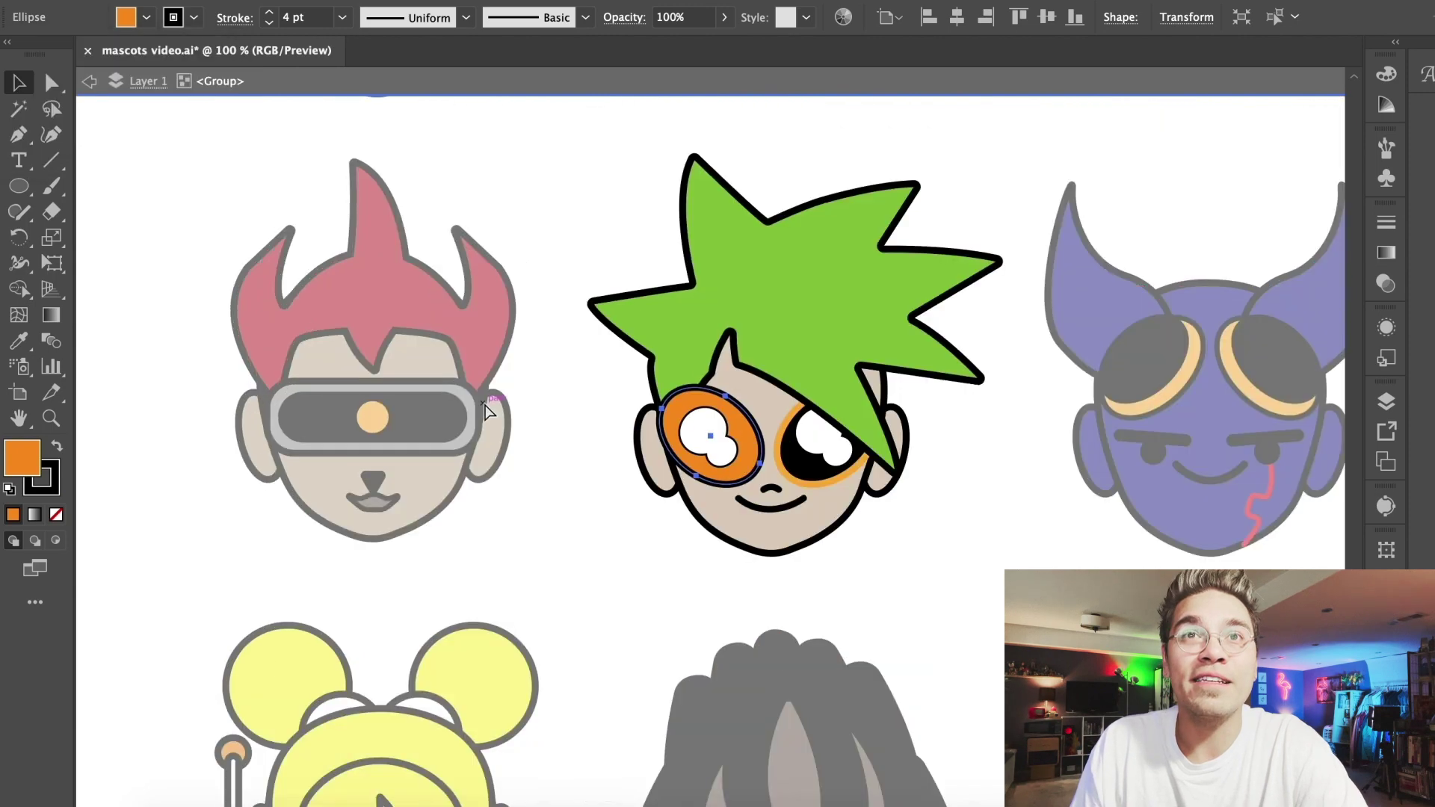
pyautogui.doubleClick(629, 409)
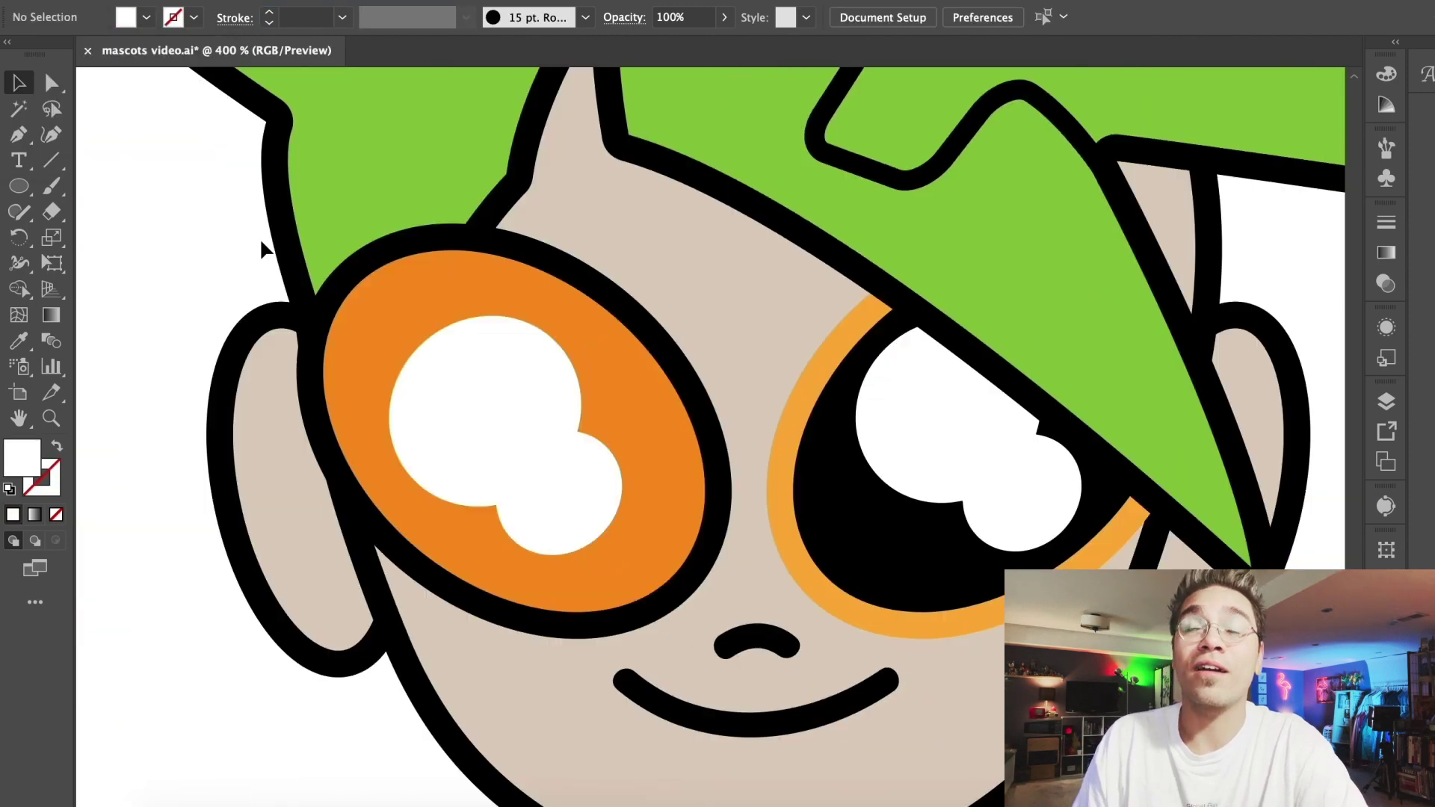
# Fill the right glasses lens of the green-haired character with the same orange and make its stroke black
pyautogui.scroll(5, 620, 392)
pyautogui.doubleClick(626, 403)
pyautogui.click(174, 17)
pyautogui.click(56, 53)
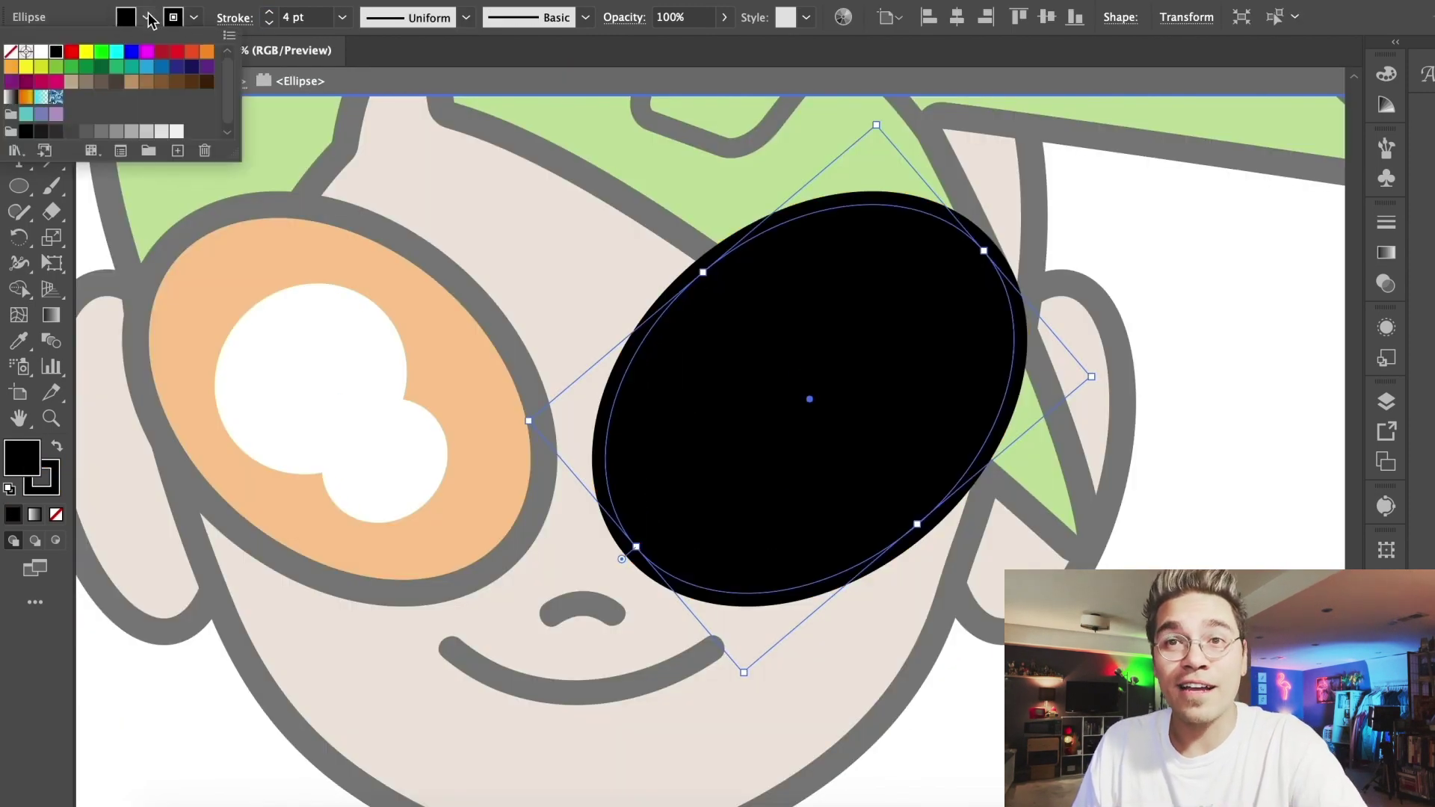
pyautogui.click(206, 56)
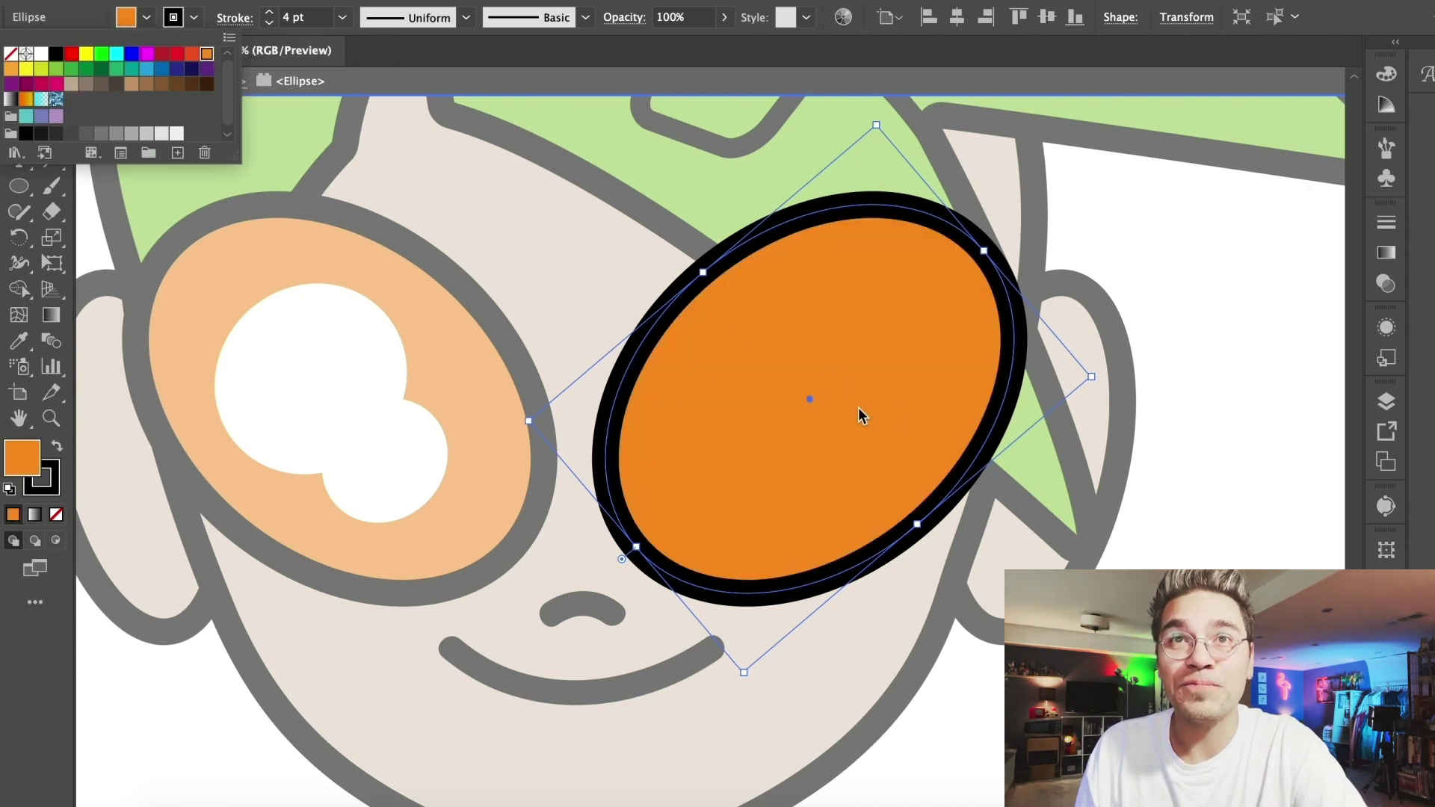
pyautogui.click(1218, 379)
# Remove the stroke from the white highlight in the green-haired character's right lens
pyautogui.doubleClick(1197, 340)
pyautogui.doubleClick(809, 404)
pyautogui.doubleClick(810, 404)
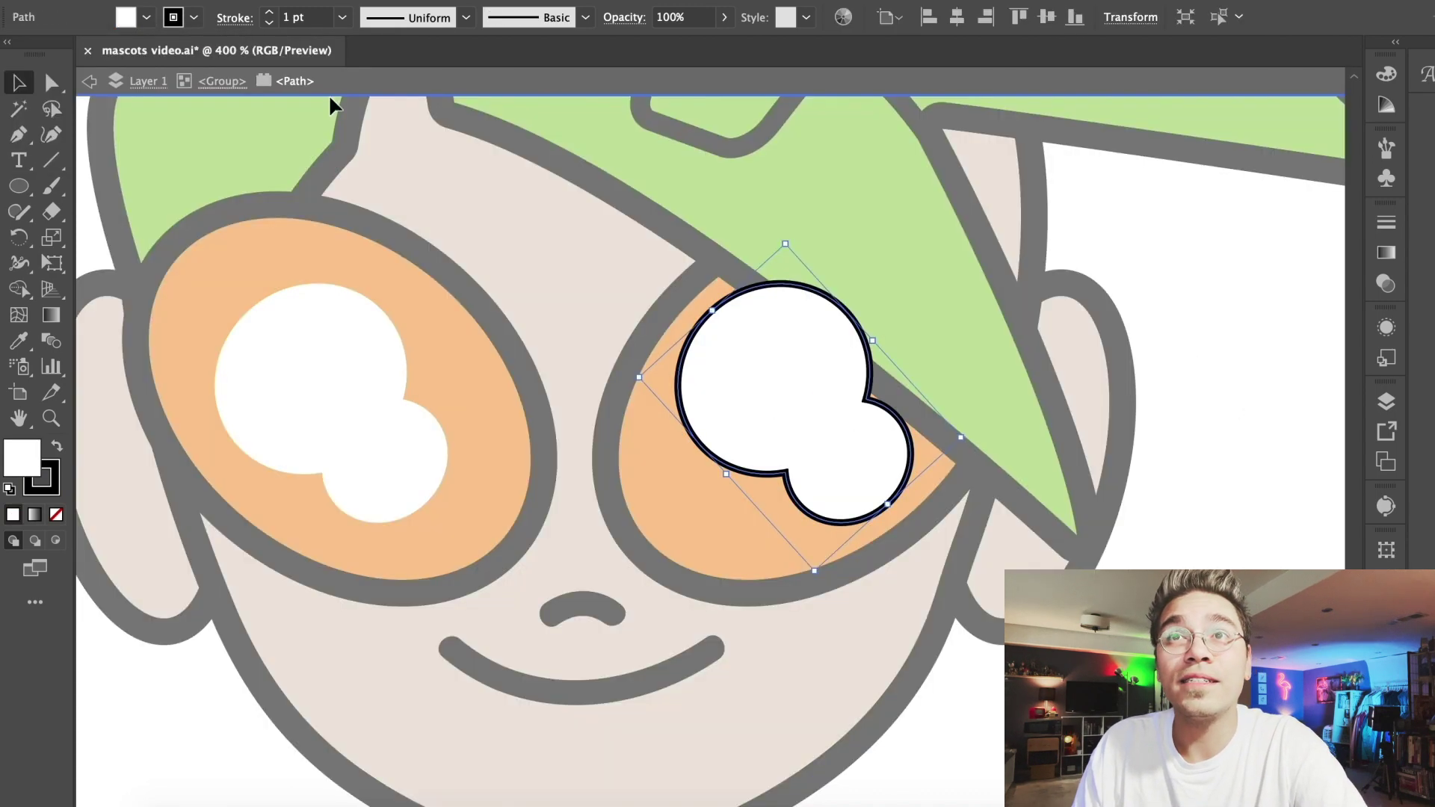
pyautogui.press('super+z')
pyautogui.doubleClick(1198, 291)
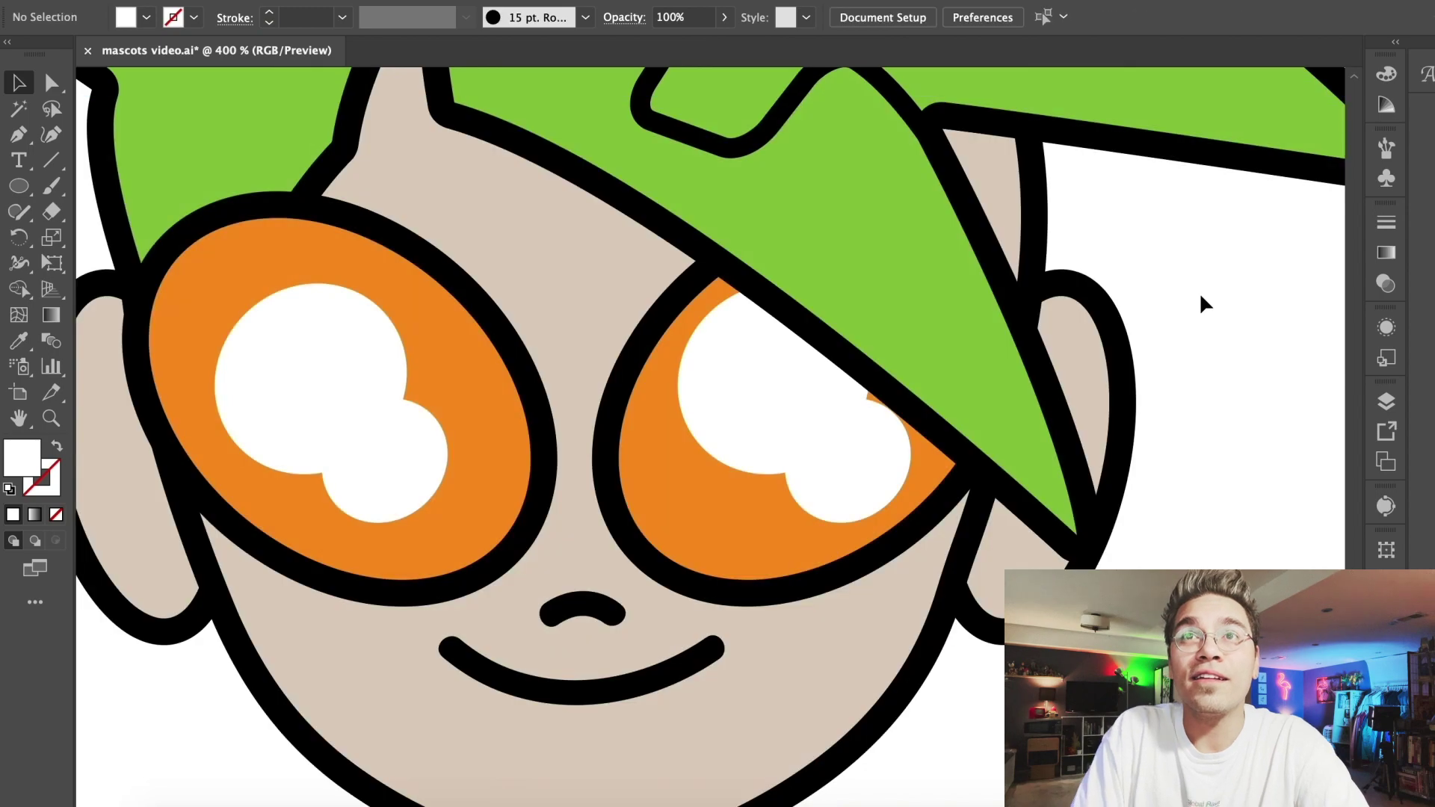
# Fill the outer ear cups of the green-haired character's headphones with orange
pyautogui.press('super+minus')
pyautogui.press('super+minus')
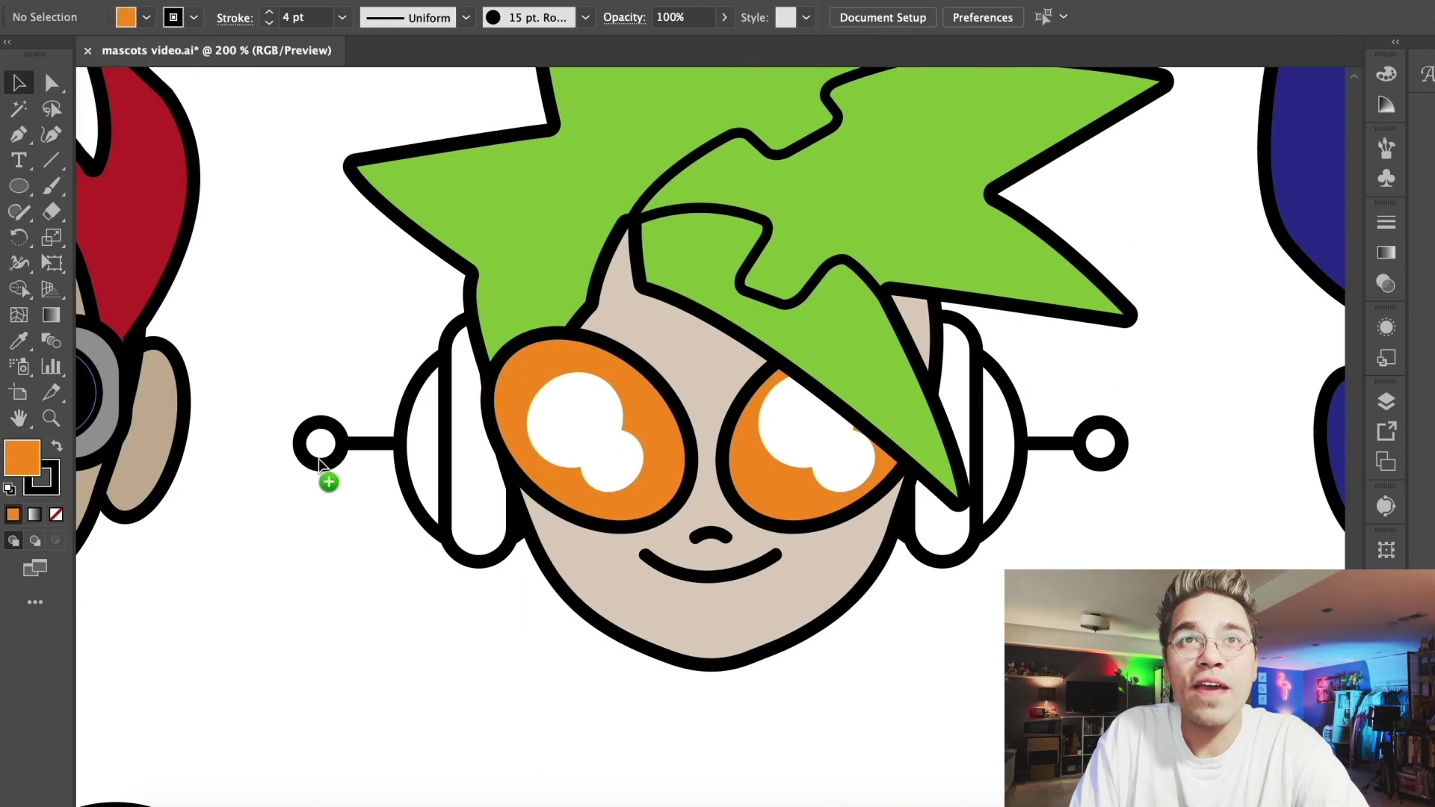
pyautogui.moveTo(320, 461); pyautogui.dragTo(423, 464)
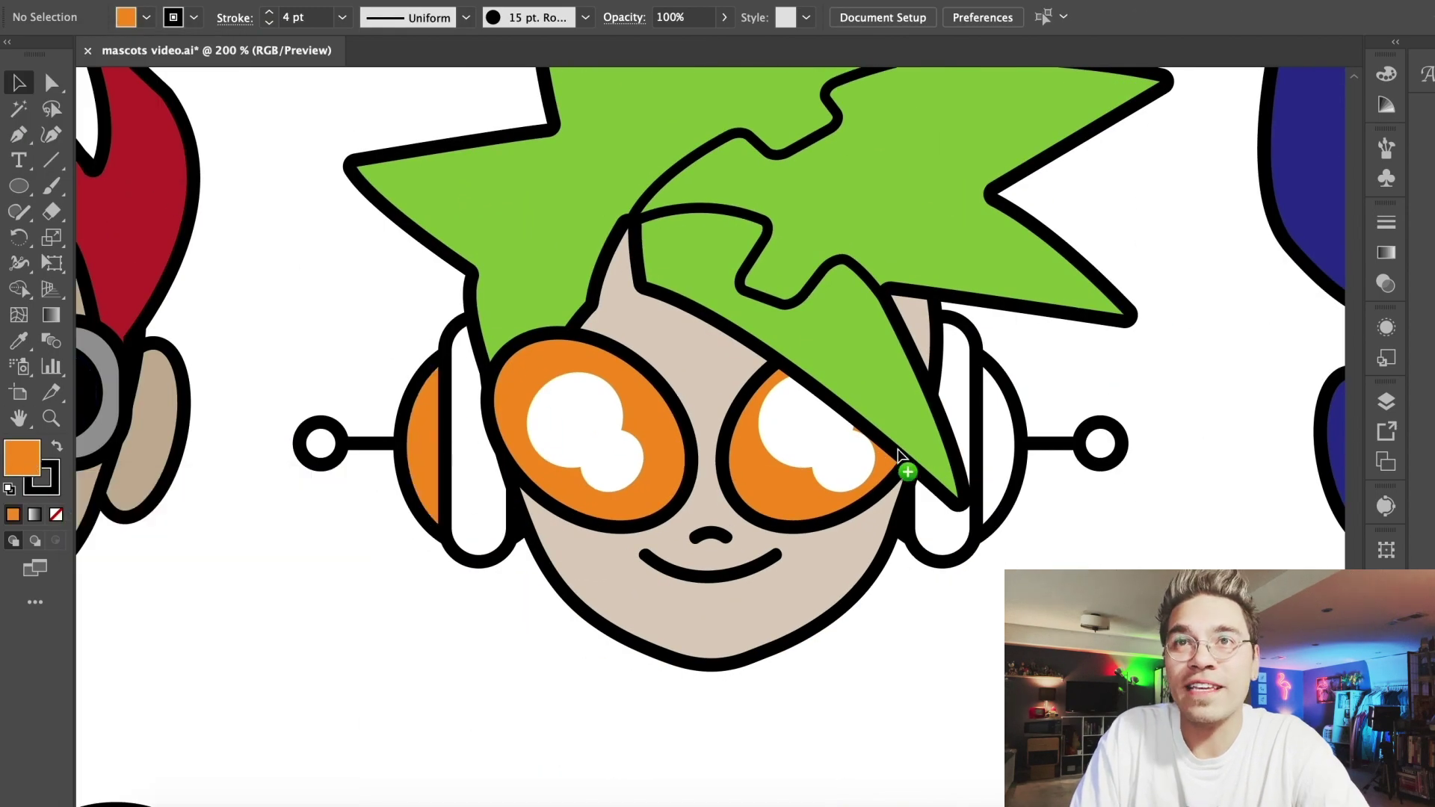
pyautogui.moveTo(900, 456); pyautogui.dragTo(996, 448)
# Fill the face of the grinning wavy-haired character with the pink-haired character's light beige skin color
pyautogui.hotkey('ctrl', '-')
pyautogui.hotkey('ctrl', '-')
pyautogui.hotkey('ctrl', '-')
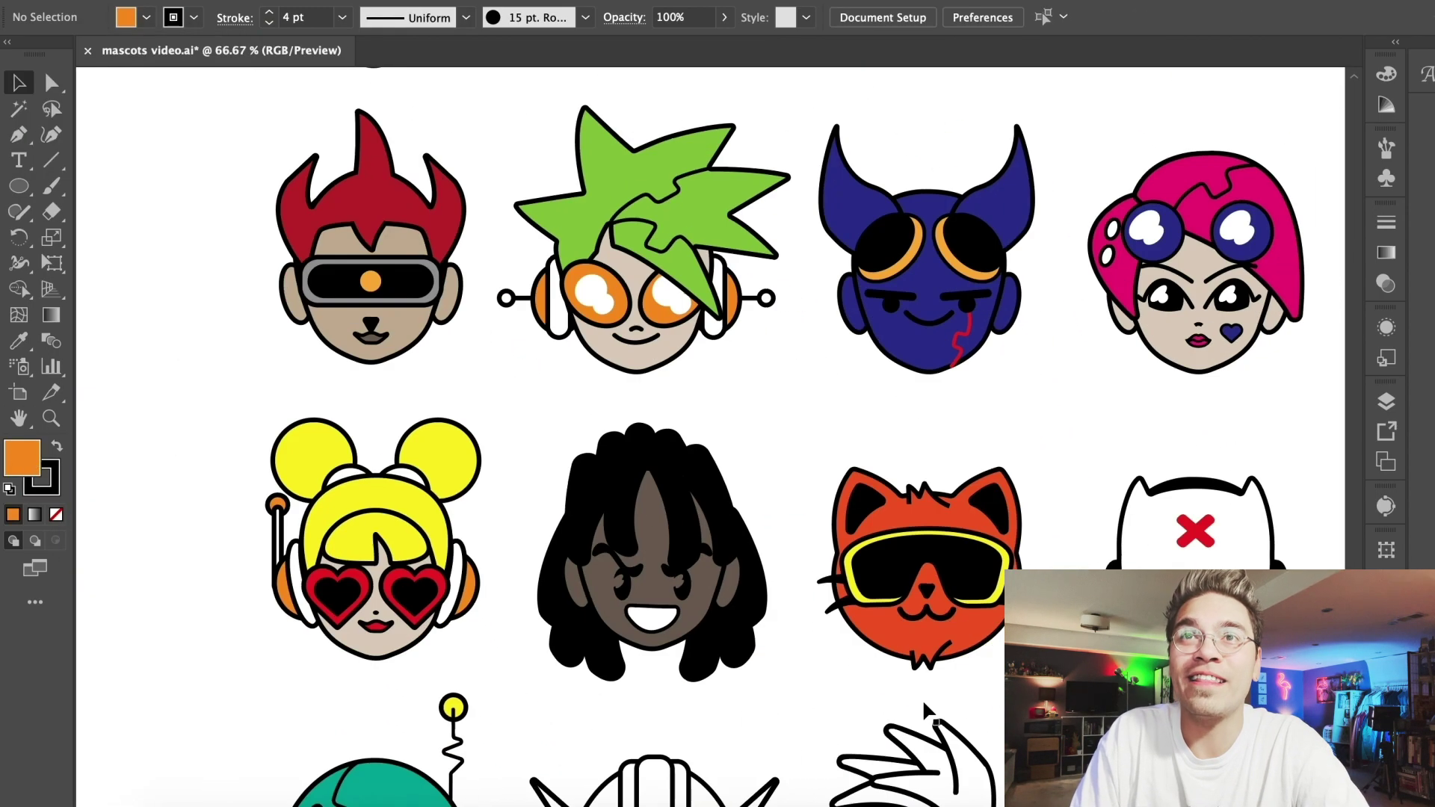
pyautogui.hscroll(10, 927, 710)
pyautogui.scroll(-3, 926, 710)
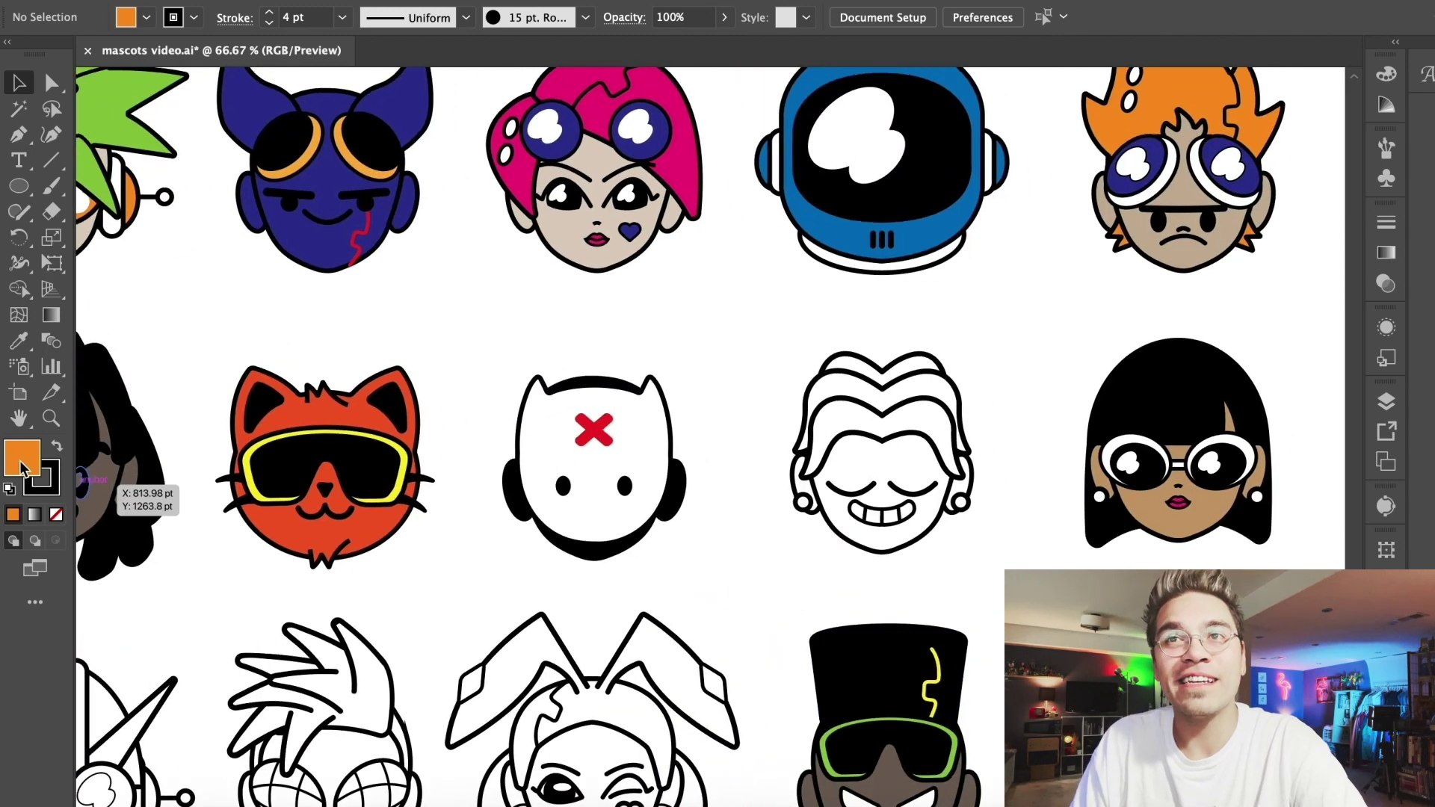
pyautogui.doubleClick(21, 464)
pyautogui.press('Escape')
pyautogui.hotkey('ctrl', '+')
pyautogui.hotkey('ctrl', '+')
pyautogui.hscroll(5, 746, 321)
pyautogui.scroll(4, 745, 321)
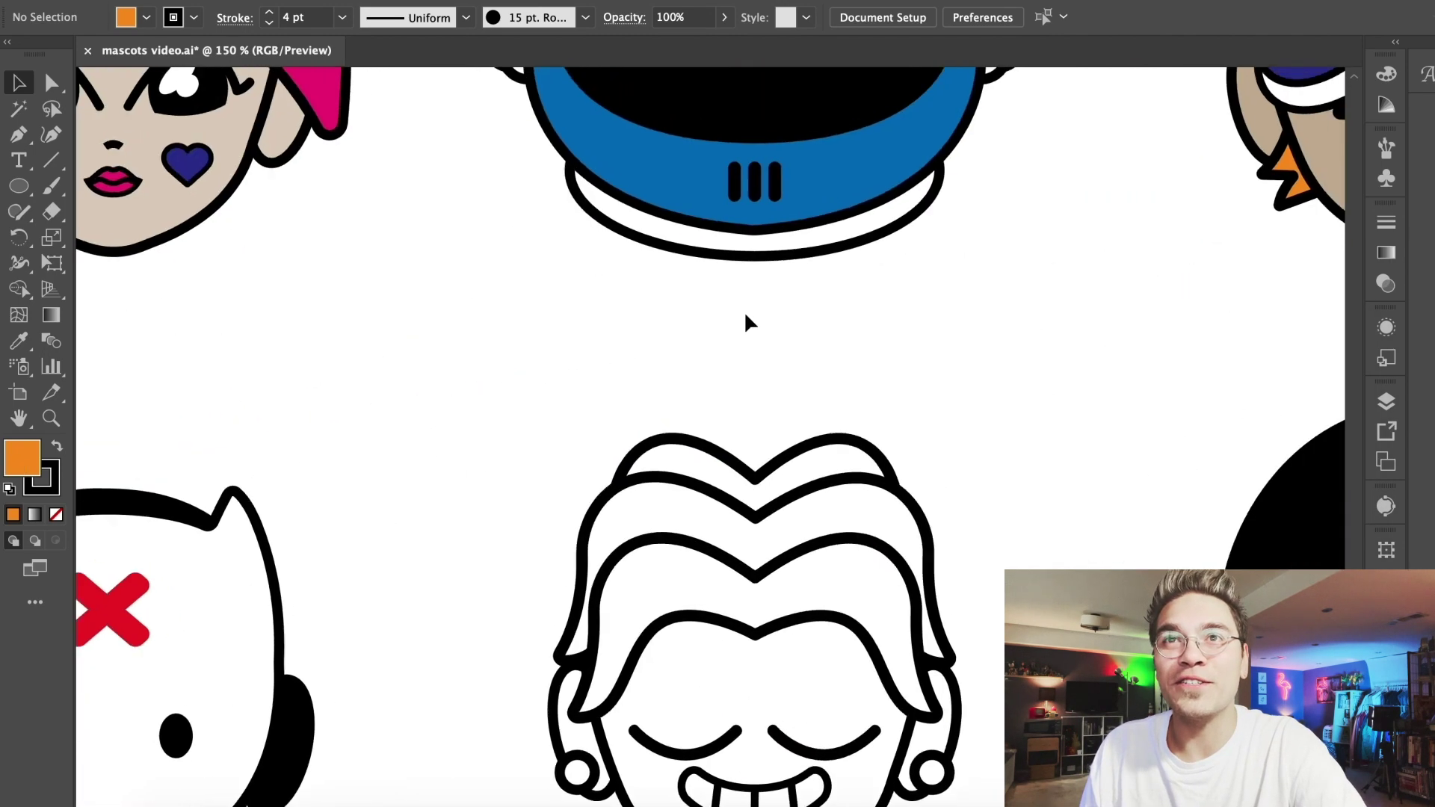
pyautogui.scroll(-3, 745, 314)
pyautogui.hscroll(-2, 745, 314)
pyautogui.doubleClick(191, 127)
pyautogui.press('Return')
pyautogui.click(179, 437)
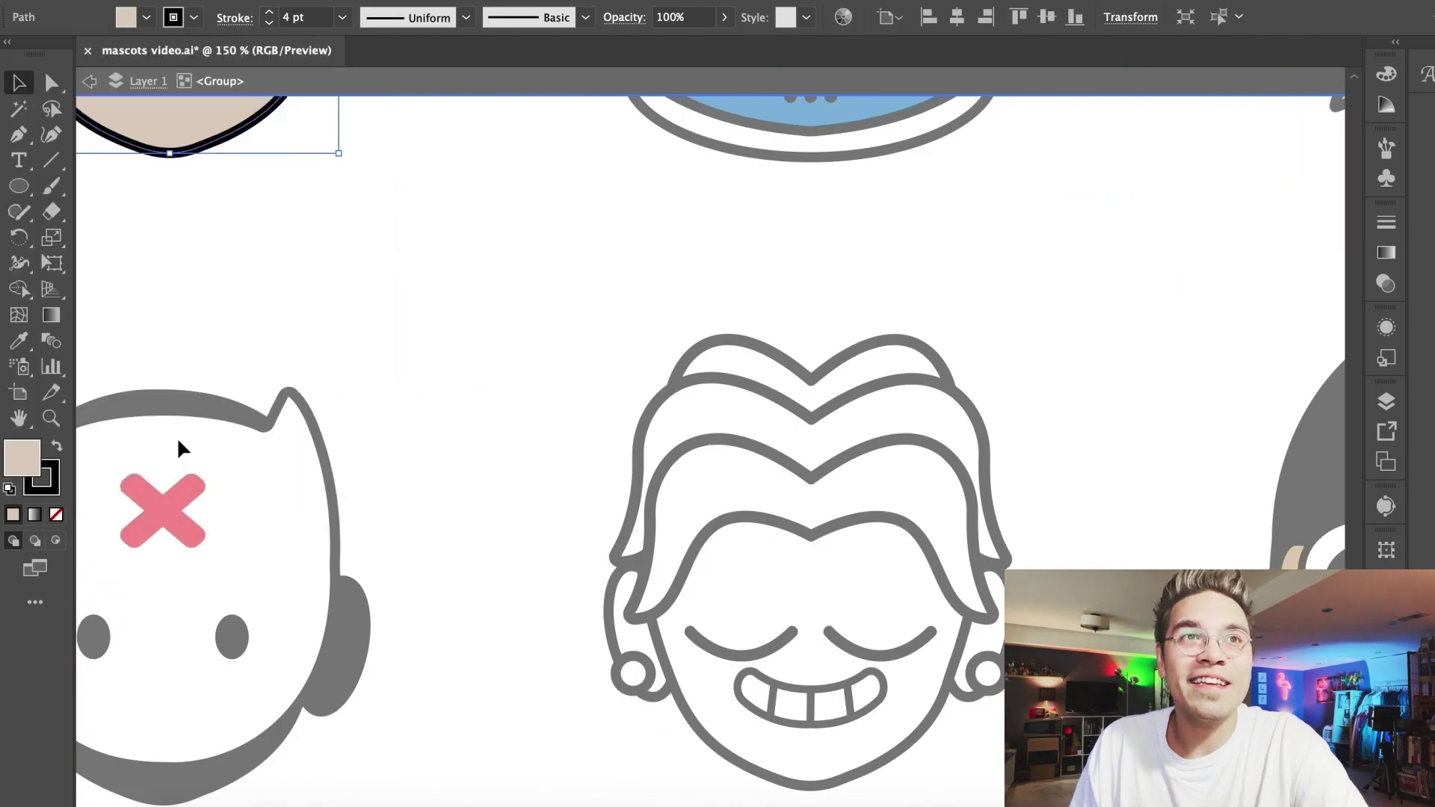
pyautogui.doubleClick(360, 370)
pyautogui.scroll(-2, 360, 370)
pyautogui.hscroll(2, 360, 370)
pyautogui.moveTo(24, 462); pyautogui.dragTo(722, 471)
# Fill both halves of the wavy-haired character's front hair section with yellow
pyautogui.click(119, 18)
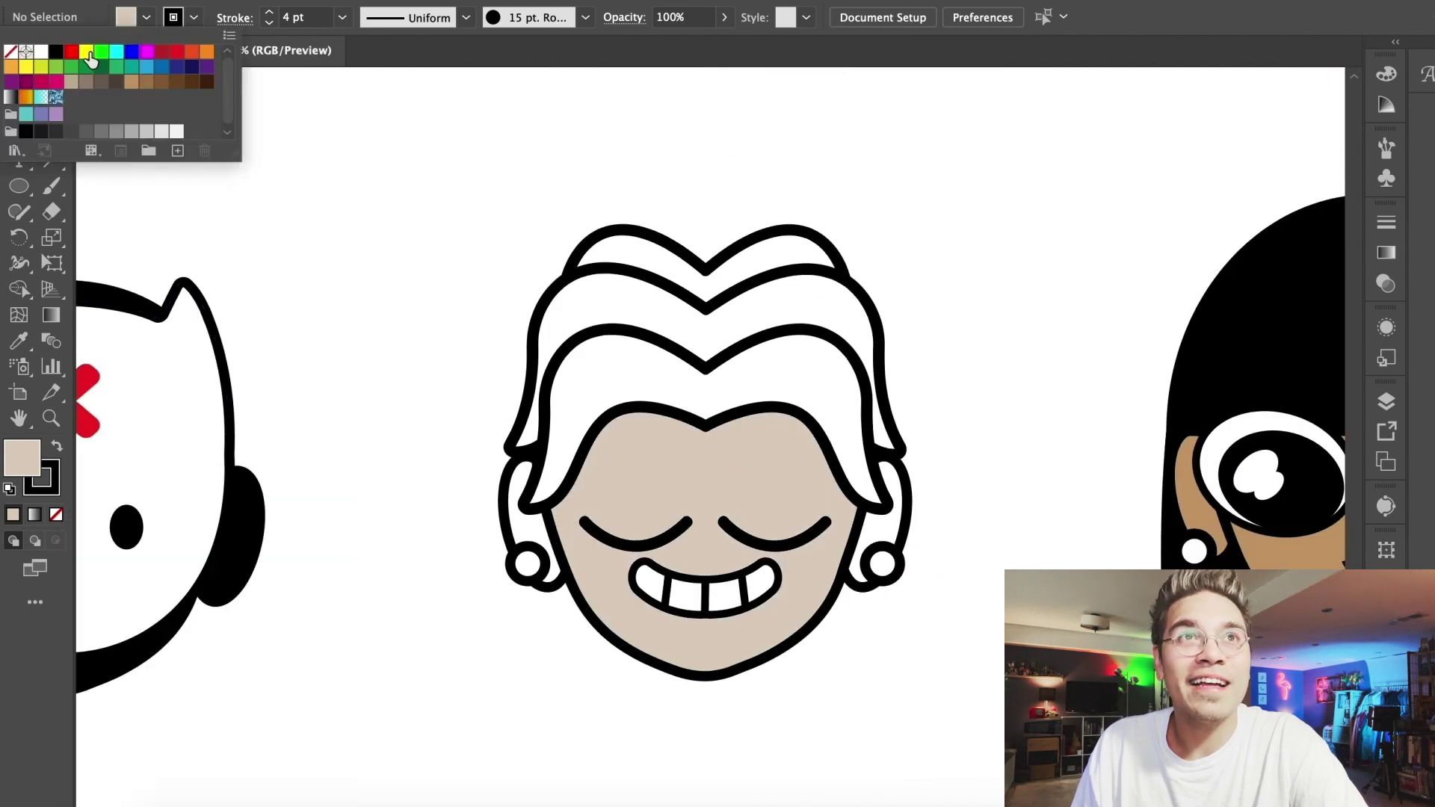
pyautogui.click(26, 69)
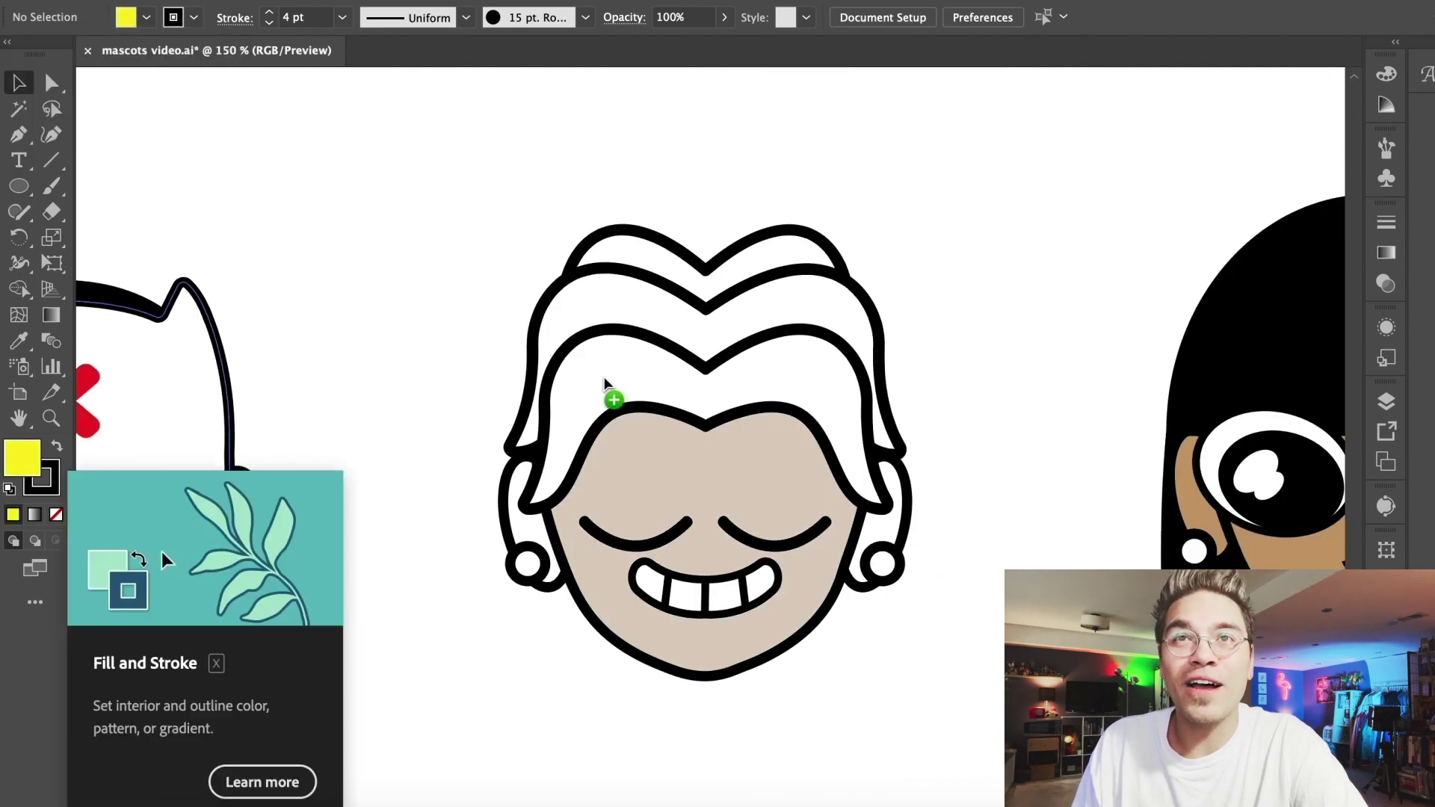
pyautogui.click(609, 394)
pyautogui.click(729, 389)
pyautogui.click(609, 351)
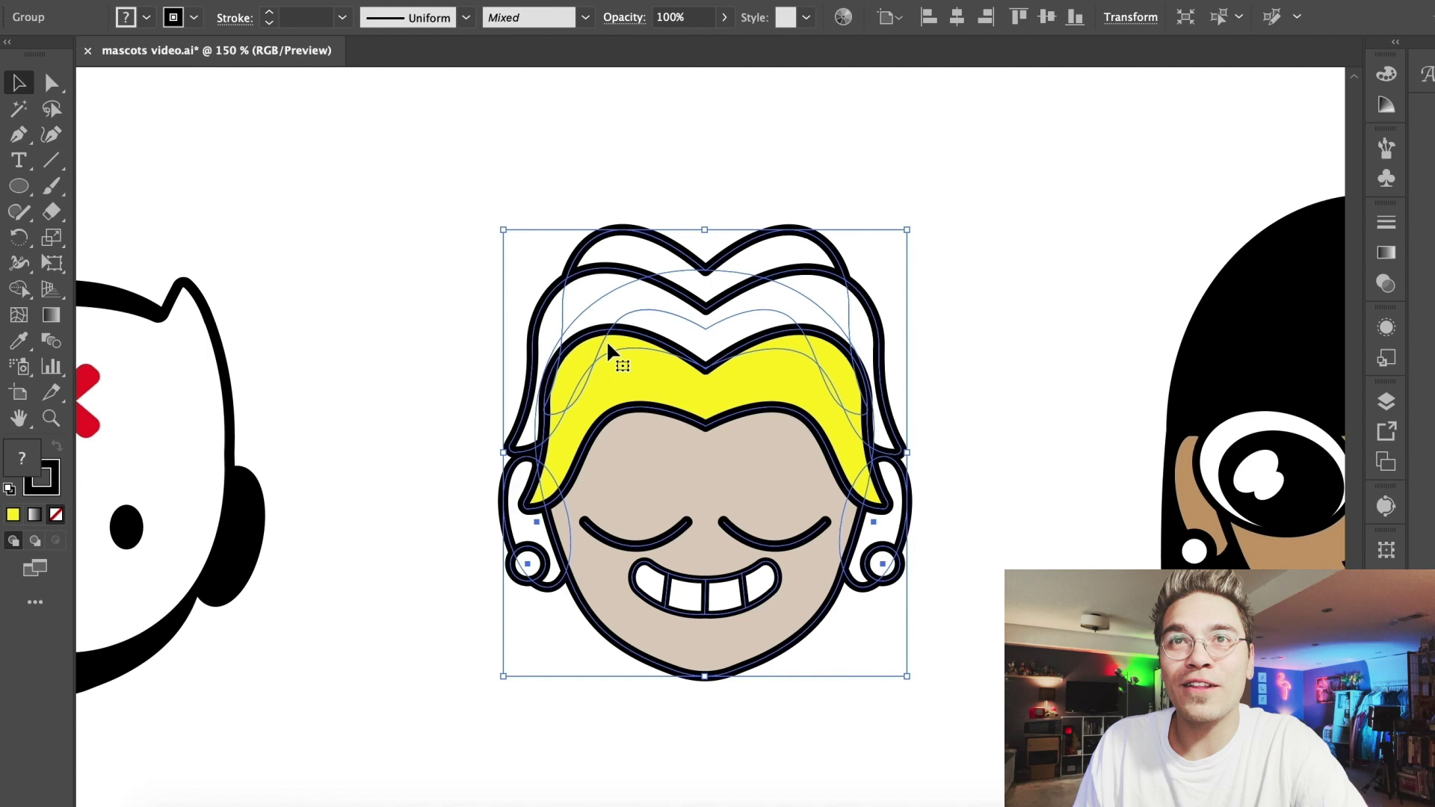
pyautogui.click(472, 180)
# Fill the middle and rear hair layers of the wavy-haired character with brown
pyautogui.click(126, 17)
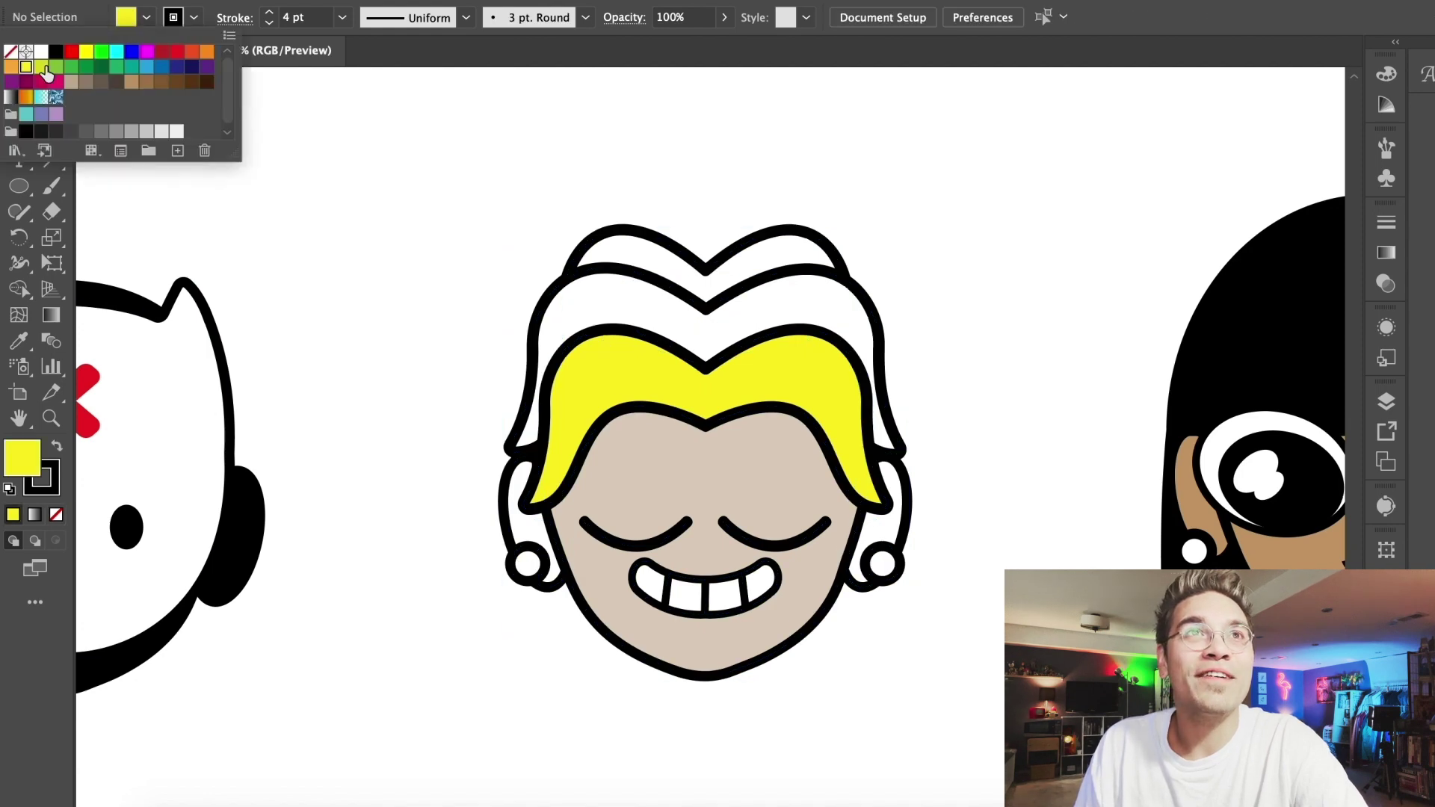
pyautogui.click(146, 82)
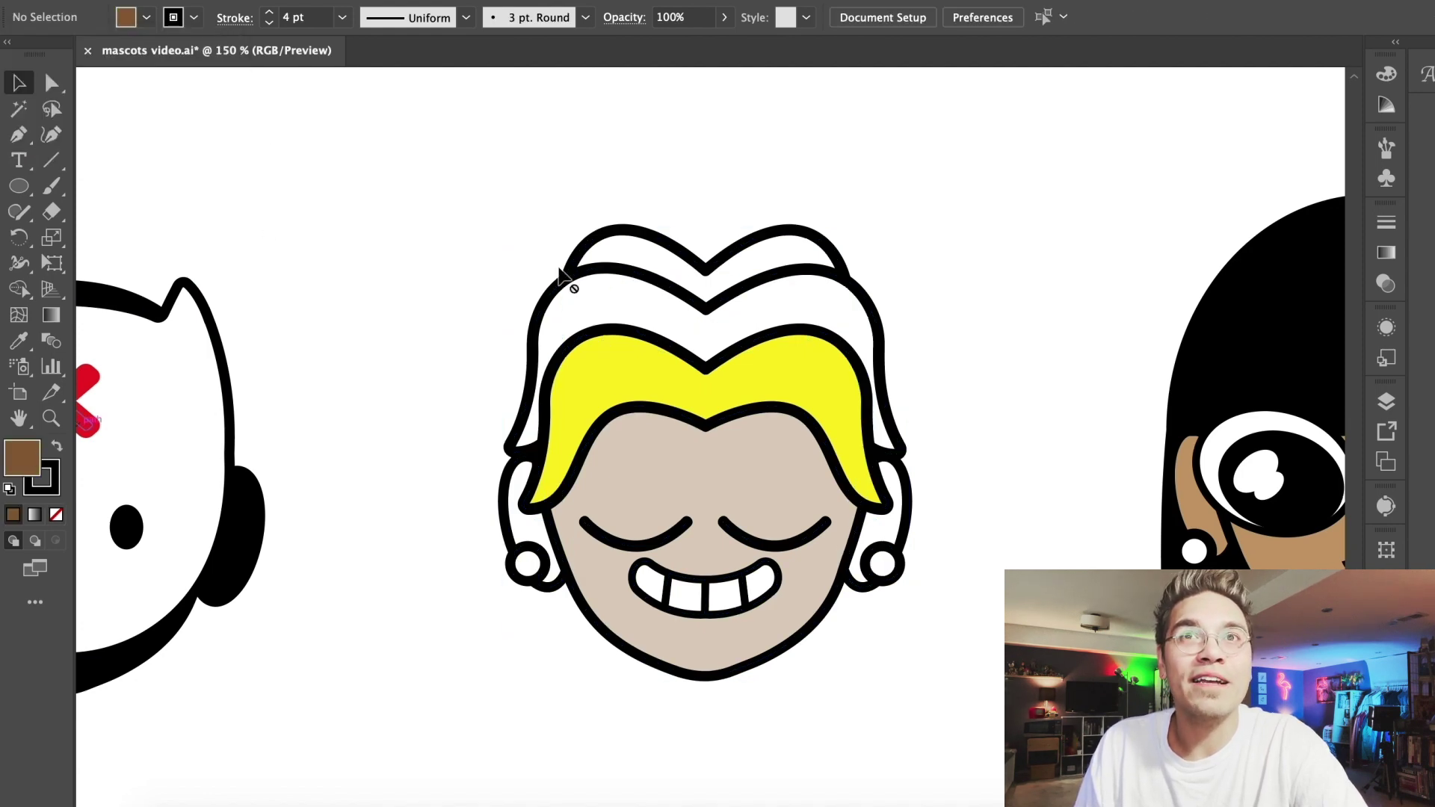
pyautogui.click(565, 283)
pyautogui.click(766, 325)
pyautogui.click(590, 258)
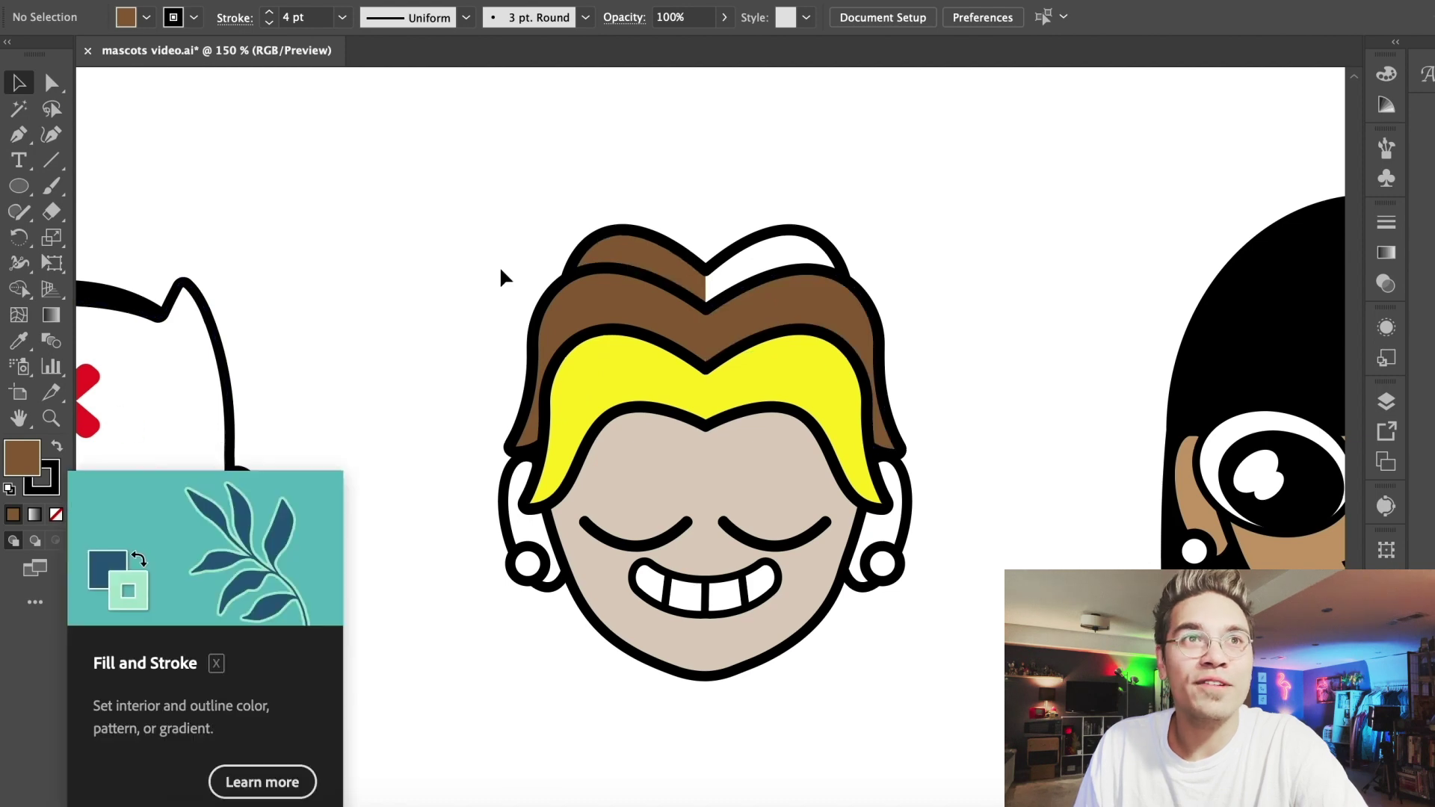
pyautogui.click(747, 254)
# Fill both ears of the wavy-haired character with the light beige of the face
pyautogui.scroll(-3, 583, 176)
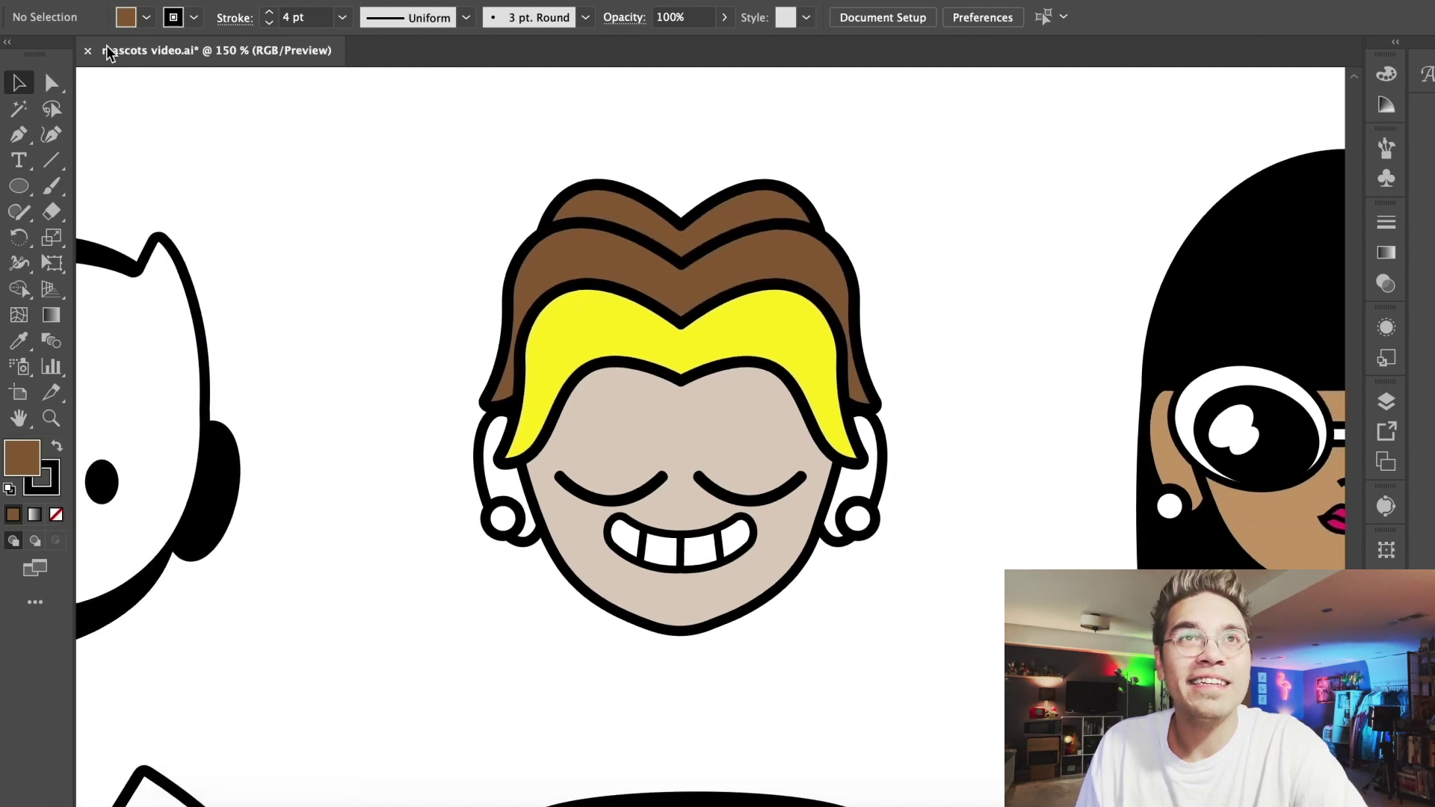
pyautogui.click(147, 17)
pyautogui.click(262, 357)
# Fill both round earrings of the wavy-haired character with light gray
pyautogui.press('super+equal')
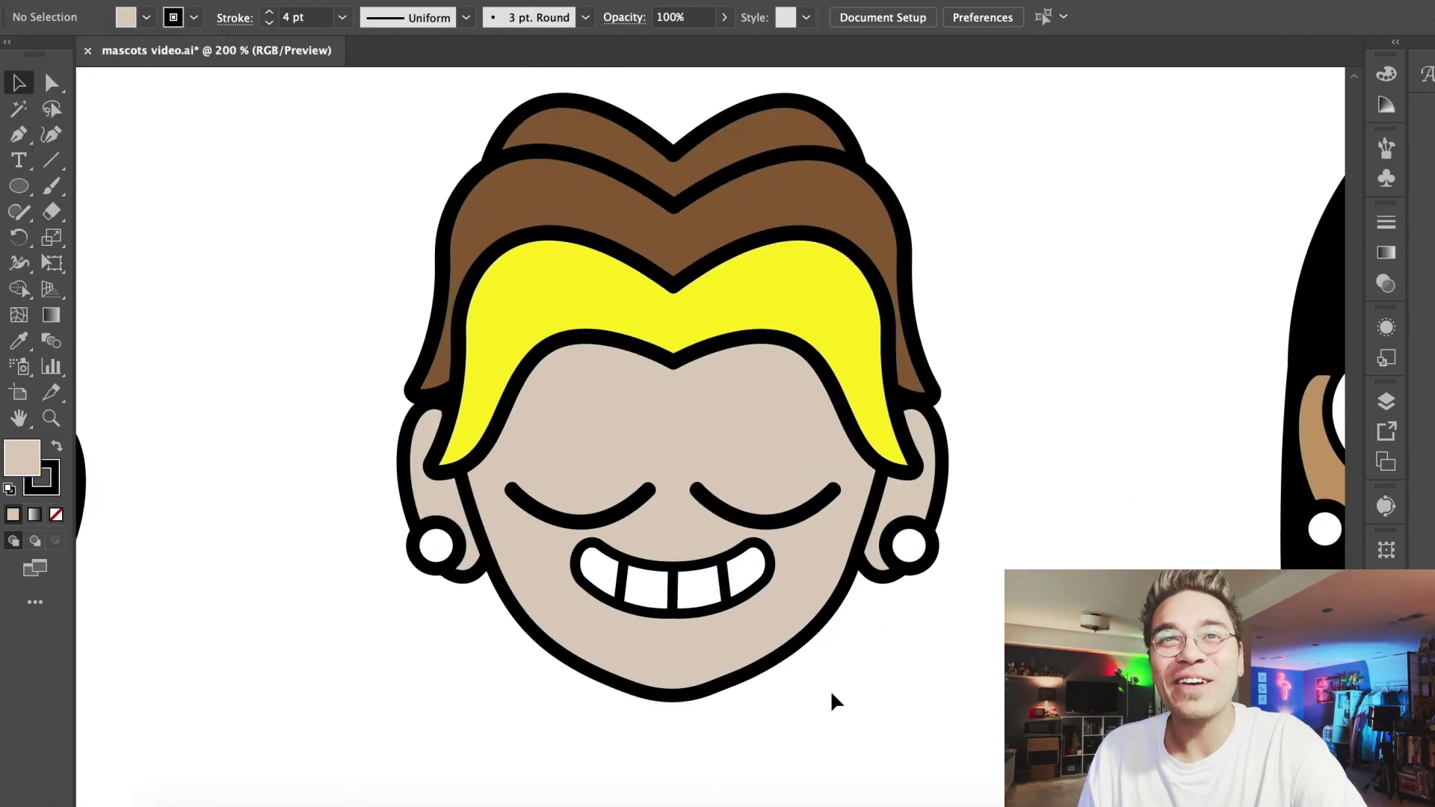
pyautogui.scroll(-3, 830, 689)
pyautogui.press('super+equal')
pyautogui.scroll(-3, 830, 689)
pyautogui.click(147, 17)
pyautogui.click(129, 133)
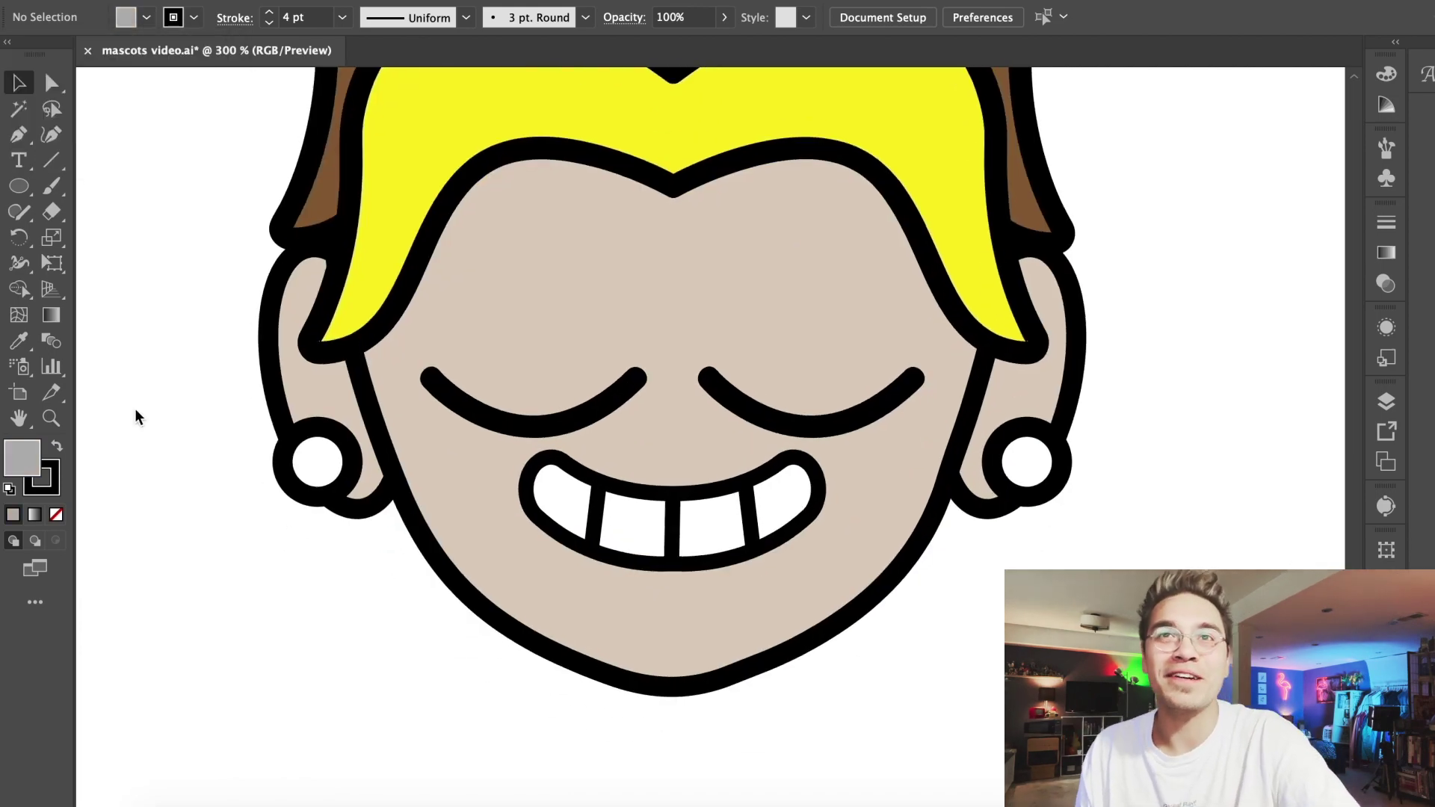
pyautogui.moveTo(24, 457); pyautogui.dragTo(59, 453)
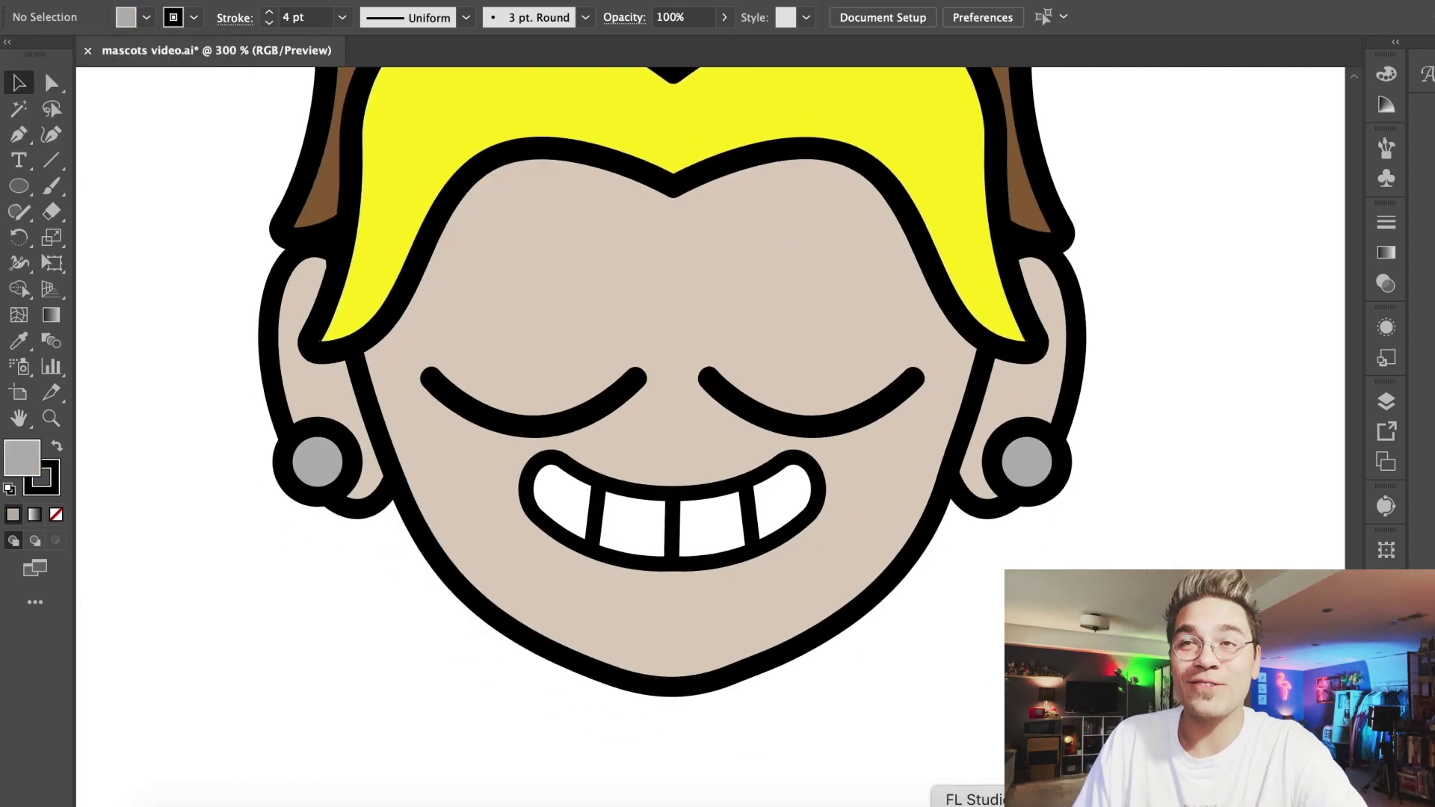
# Fill the face and ears of the winking bunny-eared character with tan
pyautogui.press('super+minus')
pyautogui.press('super+minus')
pyautogui.press('super+minus')
pyautogui.press('super+minus')
pyautogui.press('super+minus')
pyautogui.hscroll(-4, 834, 503)
pyautogui.scroll(2, 834, 504)
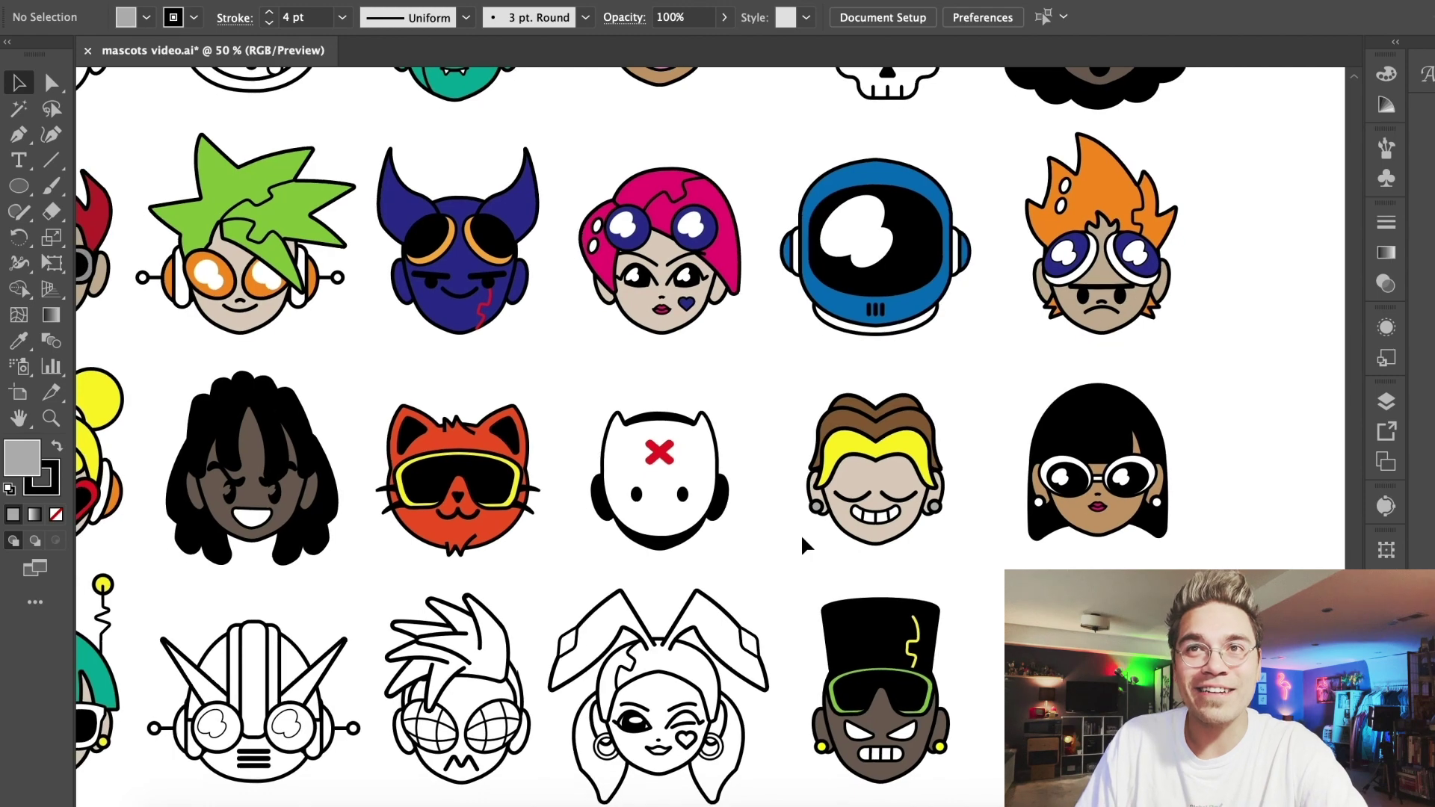
pyautogui.press('super+minus')
pyautogui.hscroll(-2, 801, 537)
pyautogui.scroll(1, 802, 537)
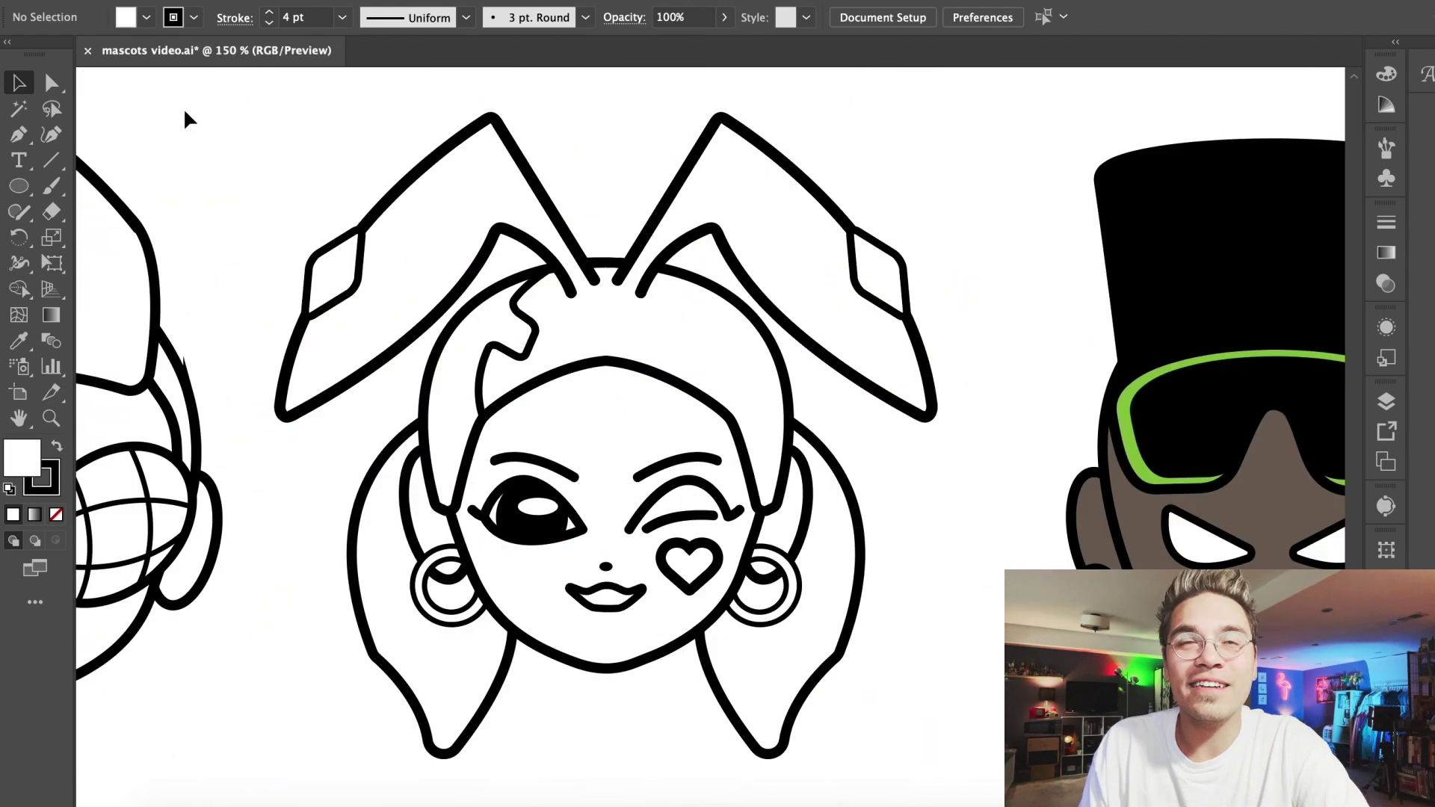
pyautogui.click(147, 16)
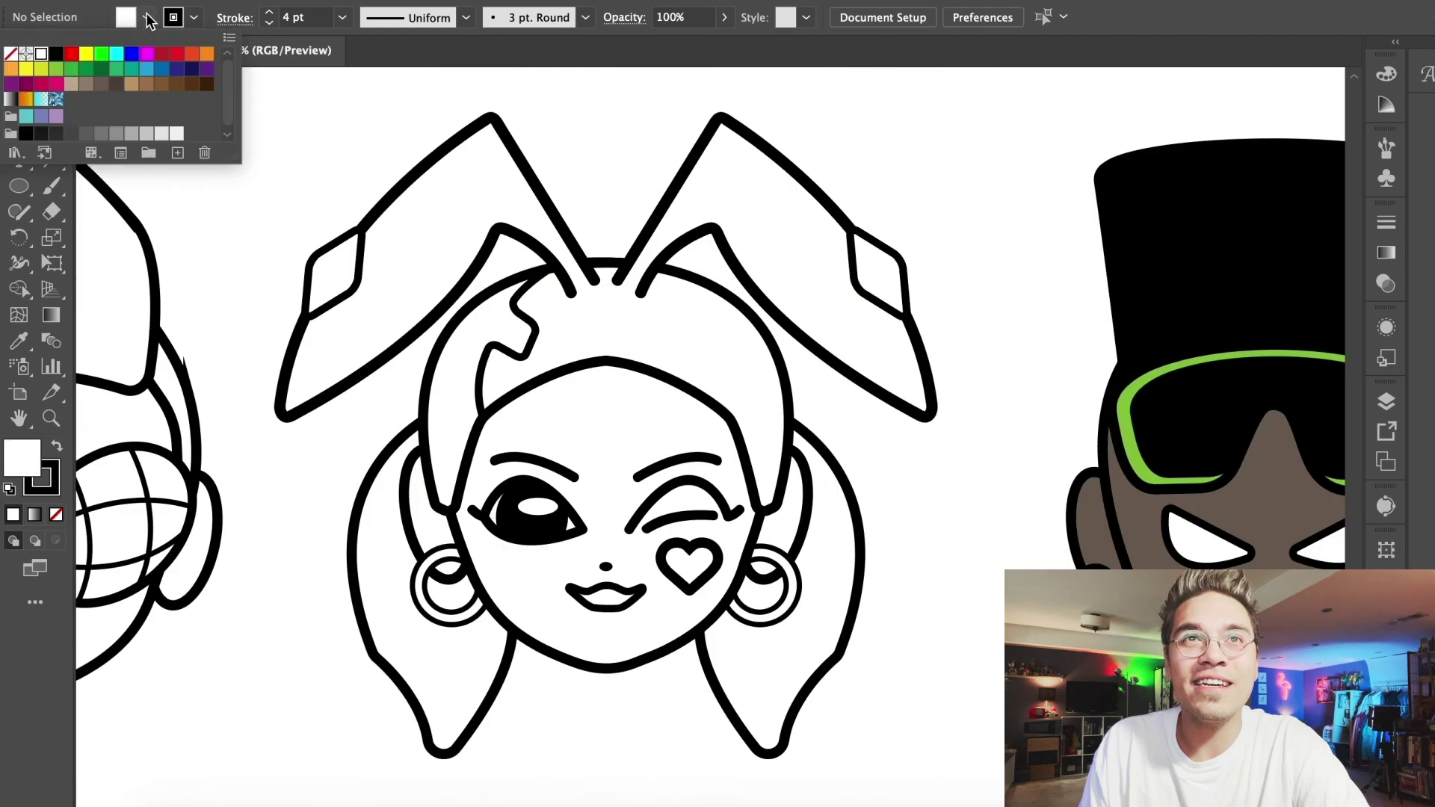
pyautogui.click(119, 85)
pyautogui.moveTo(30, 457); pyautogui.dragTo(515, 434)
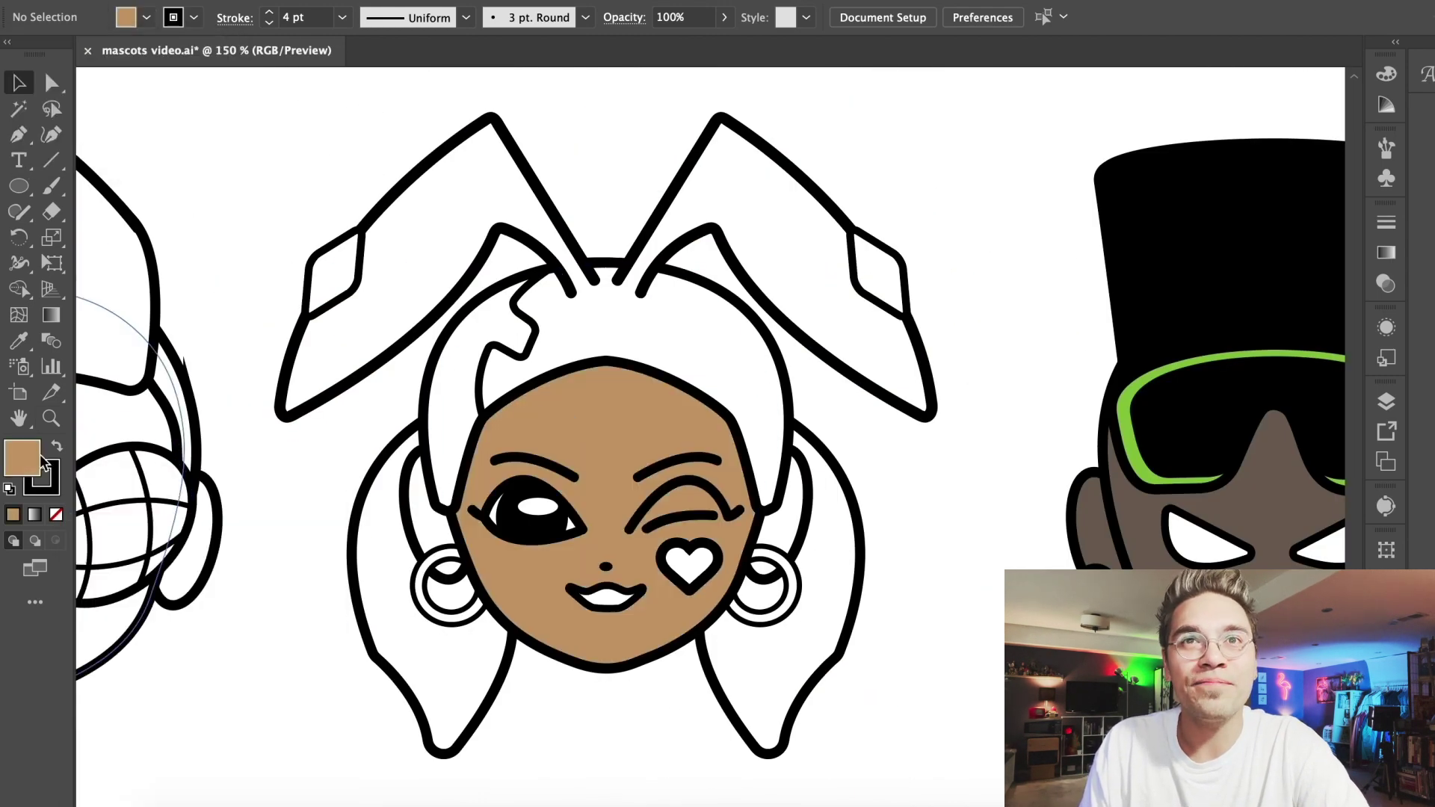
pyautogui.moveTo(29, 457); pyautogui.dragTo(430, 524)
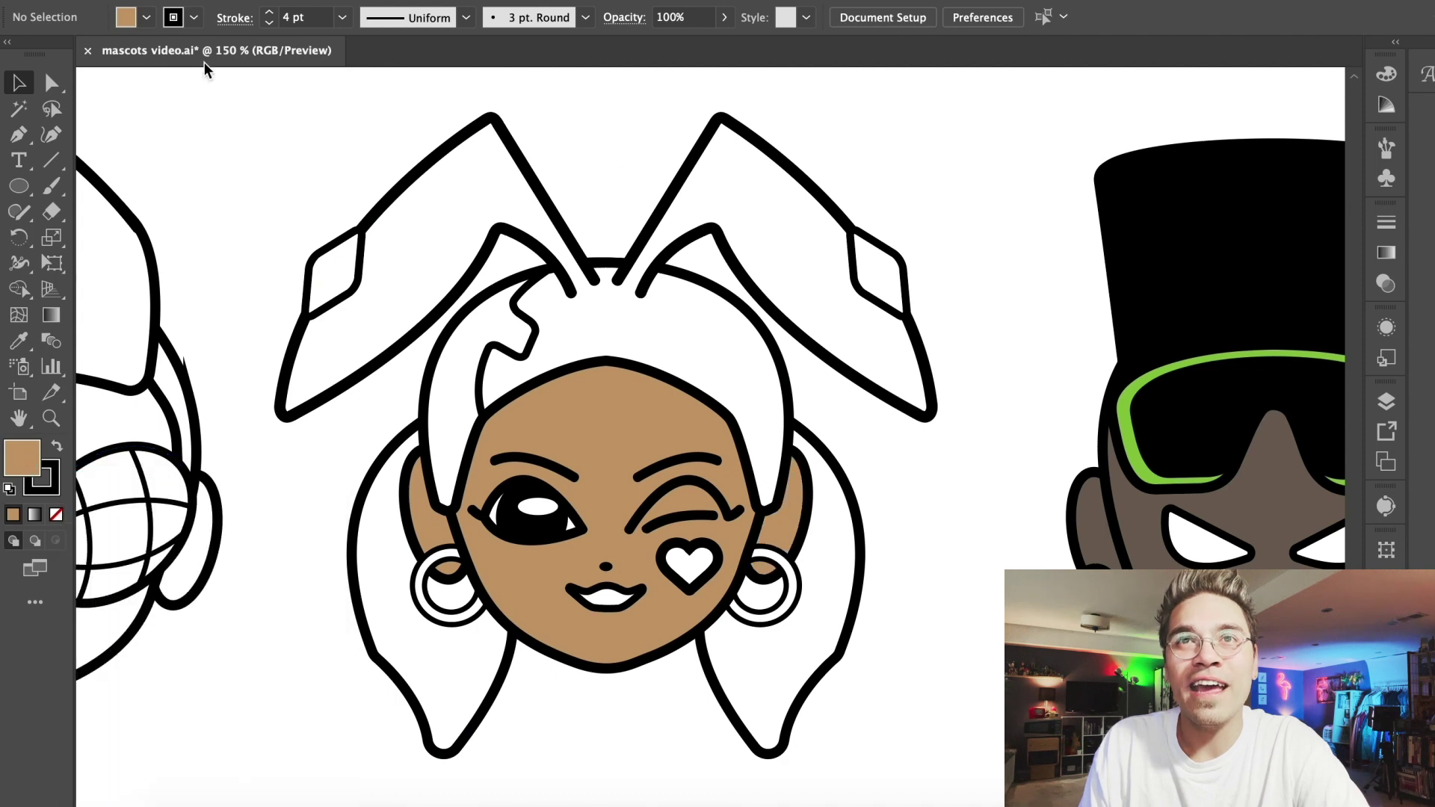
# Fill the hair, both pigtails and both bunny ears of the winking character with red
pyautogui.click(146, 17)
pyautogui.click(177, 60)
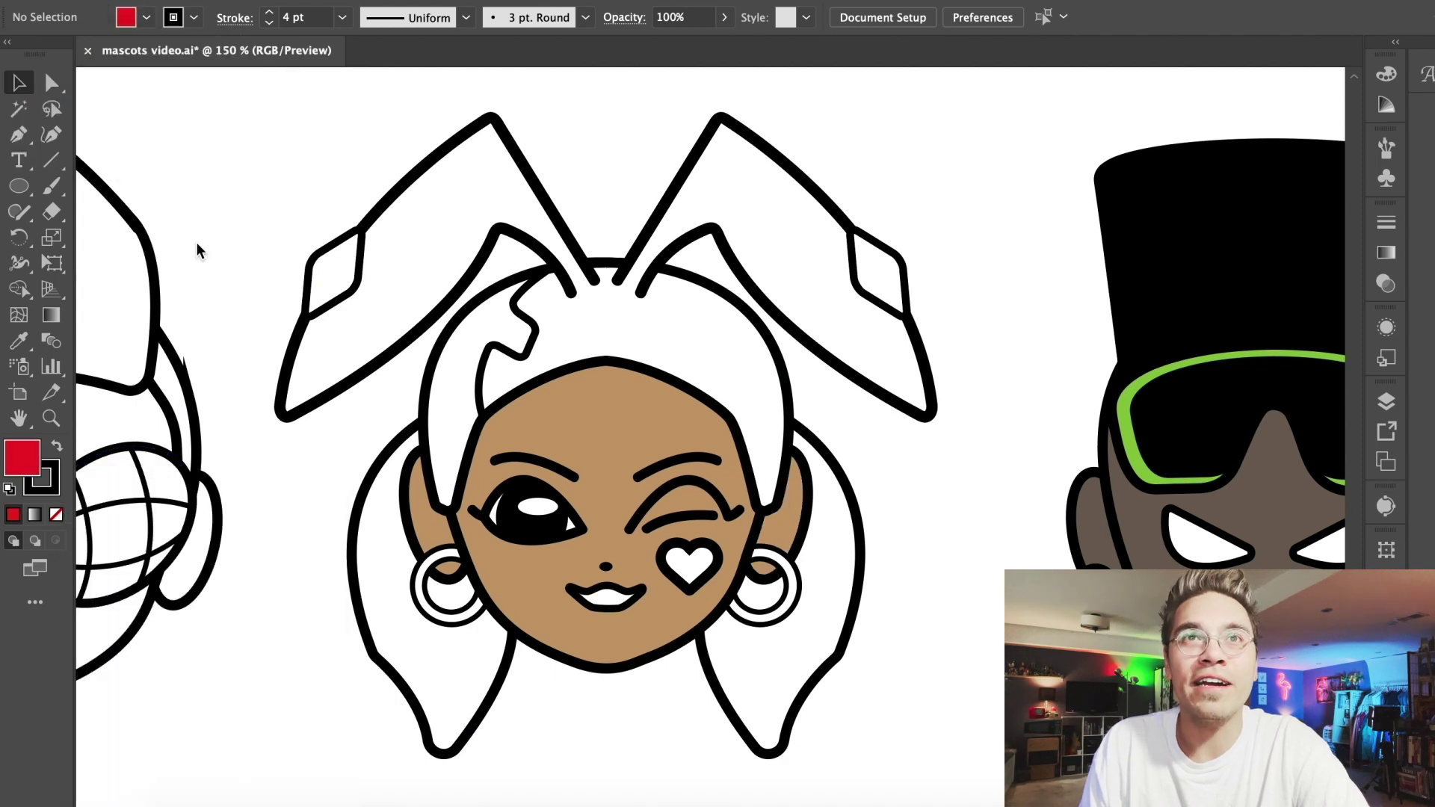
pyautogui.click(367, 305)
pyautogui.click(437, 394)
pyautogui.click(378, 555)
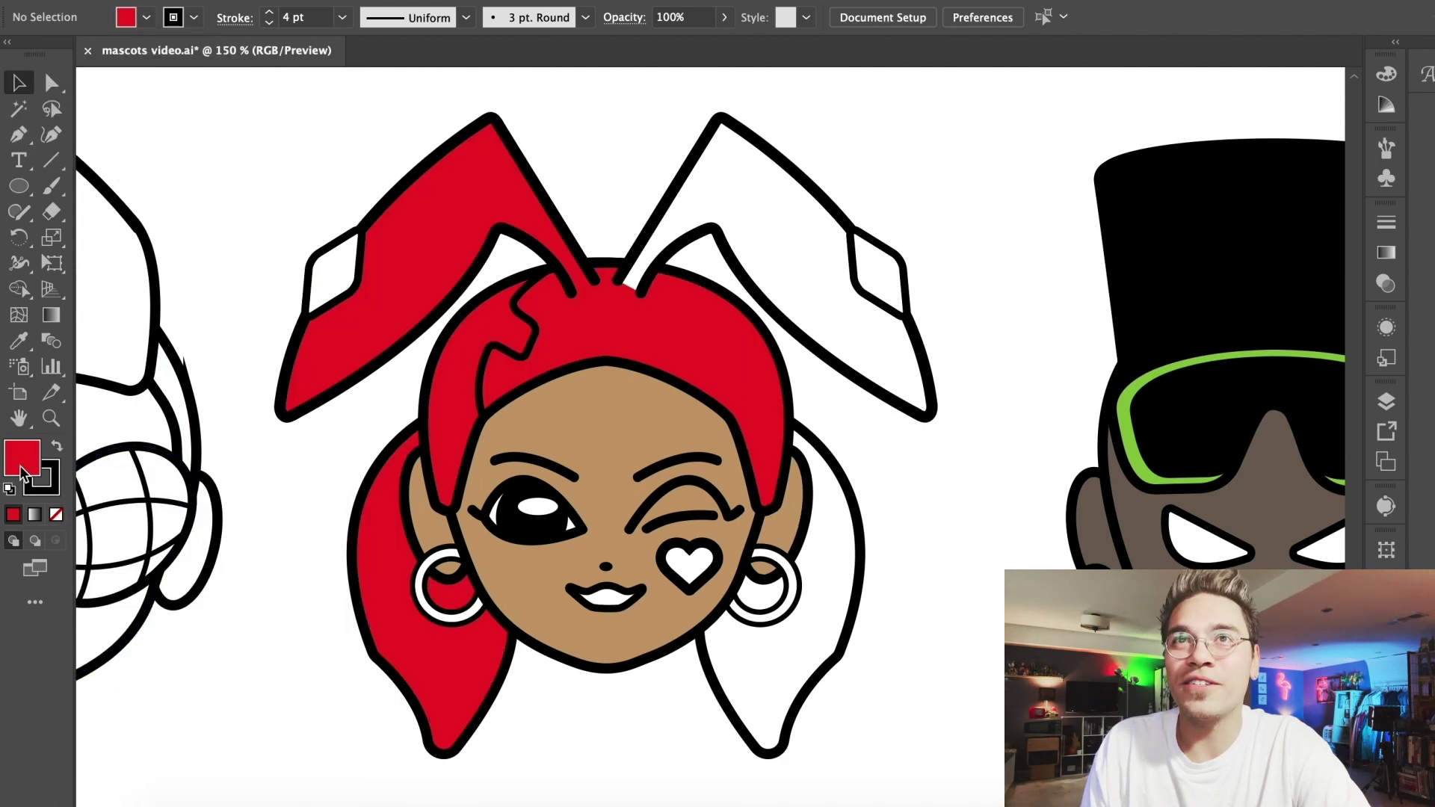
pyautogui.click(731, 628)
pyautogui.click(691, 248)
# Fill the patches on both bunny ears and the cheek heart of the winking character with teal green
pyautogui.click(147, 17)
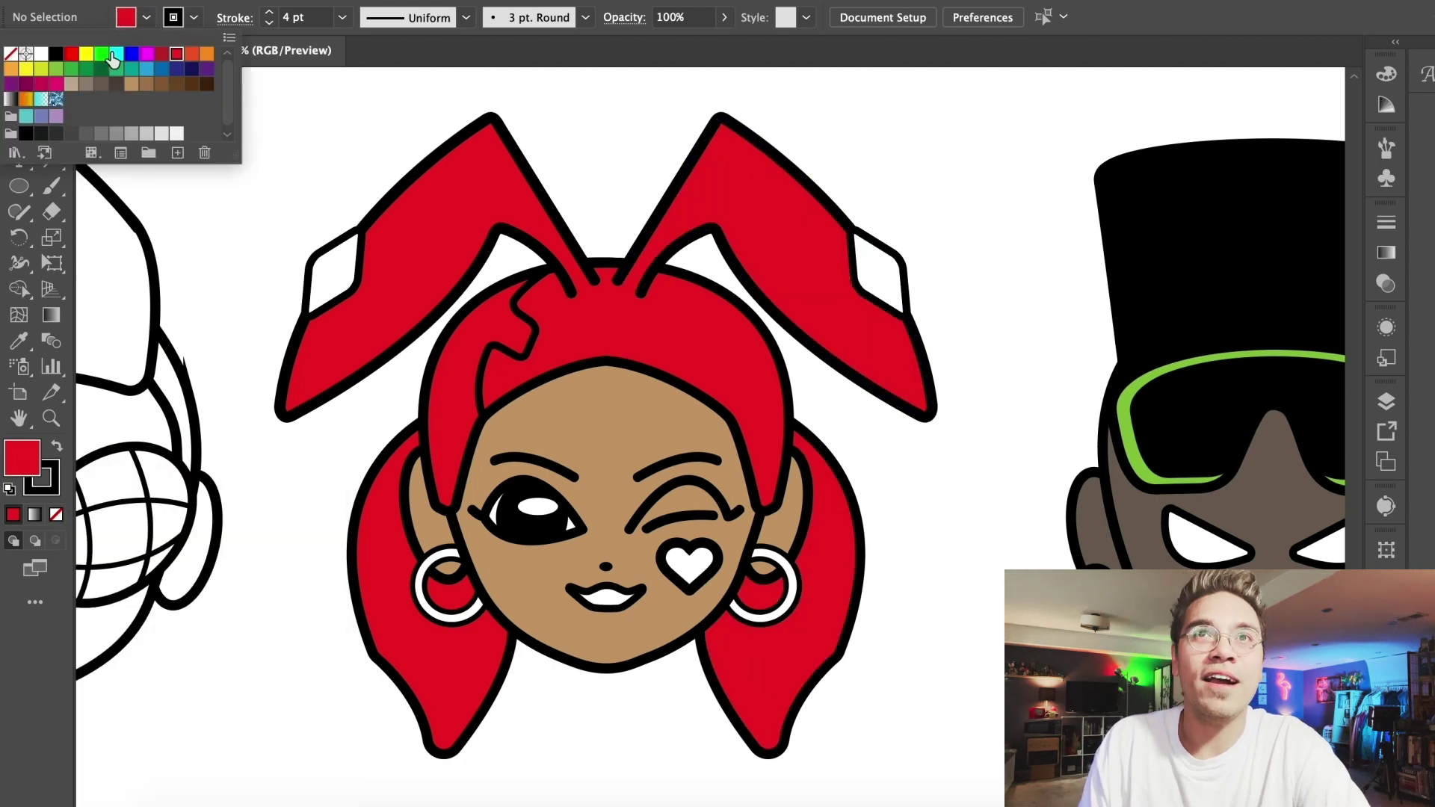
pyautogui.click(87, 60)
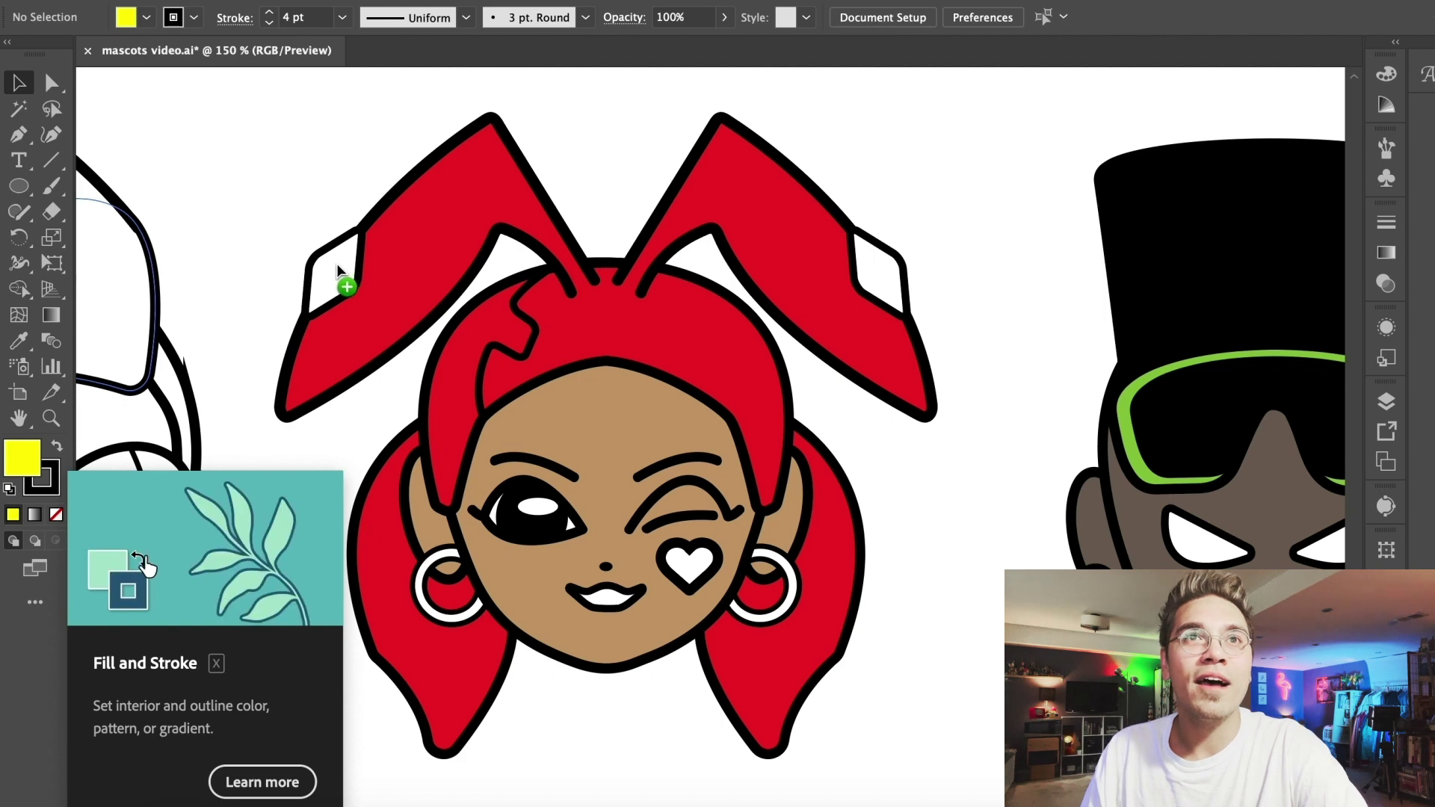
pyautogui.click(146, 16)
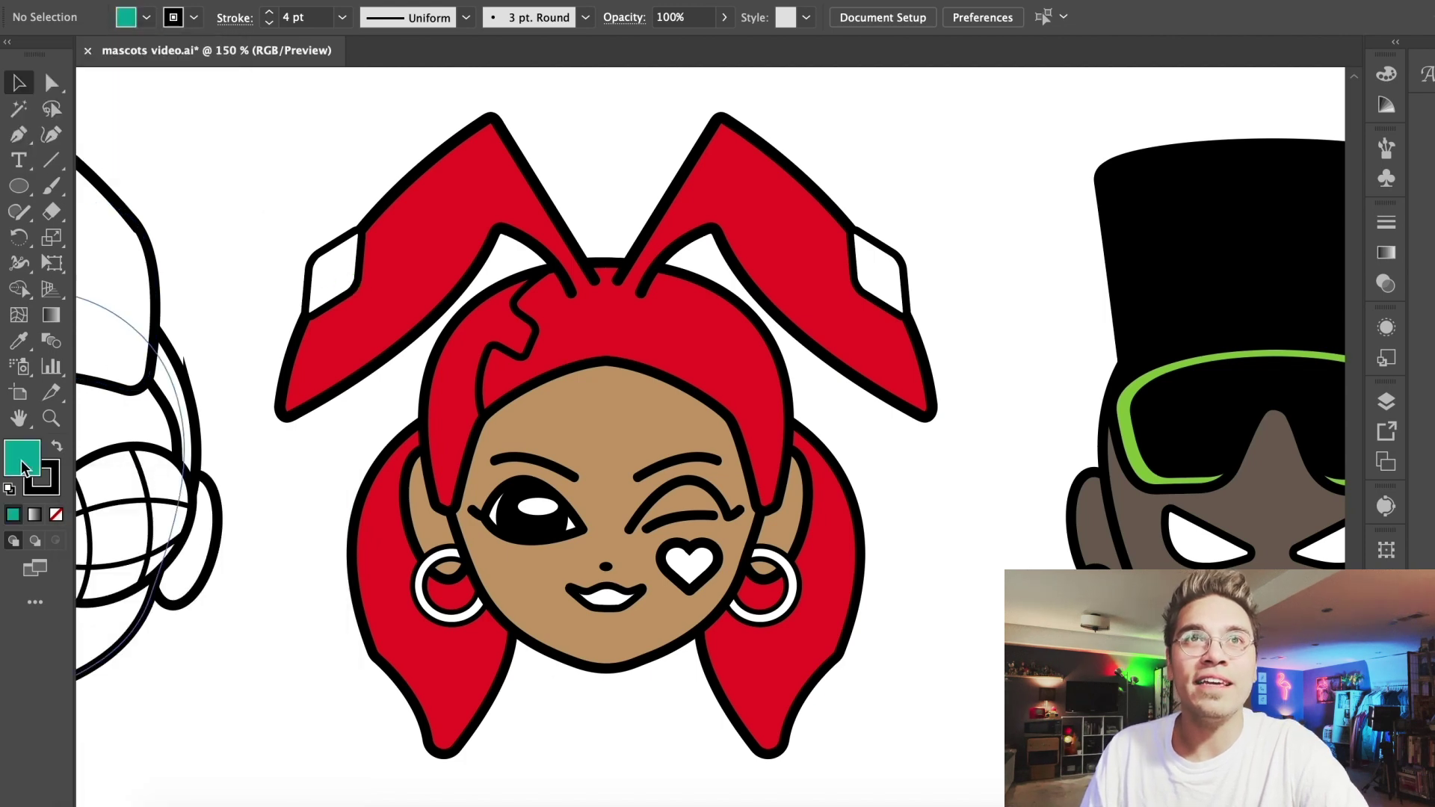
pyautogui.moveTo(22, 460)
pyautogui.mouseDown()
pyautogui.moveTo(447, 451)
pyautogui.moveTo(329, 282)
pyautogui.moveTo(470, 430)
pyautogui.moveTo(873, 283)
pyautogui.mouseUp()
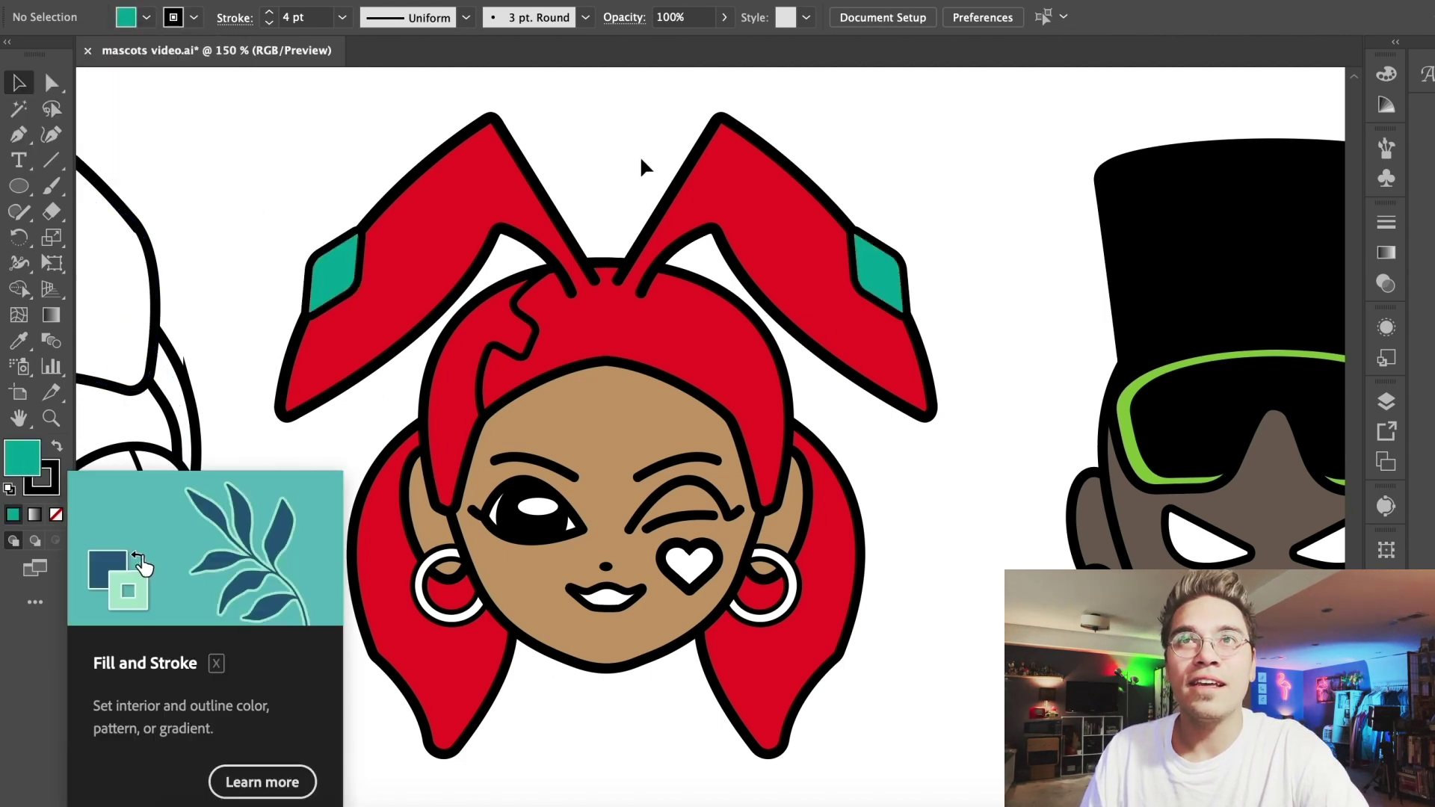
pyautogui.moveTo(14, 473); pyautogui.dragTo(690, 553)
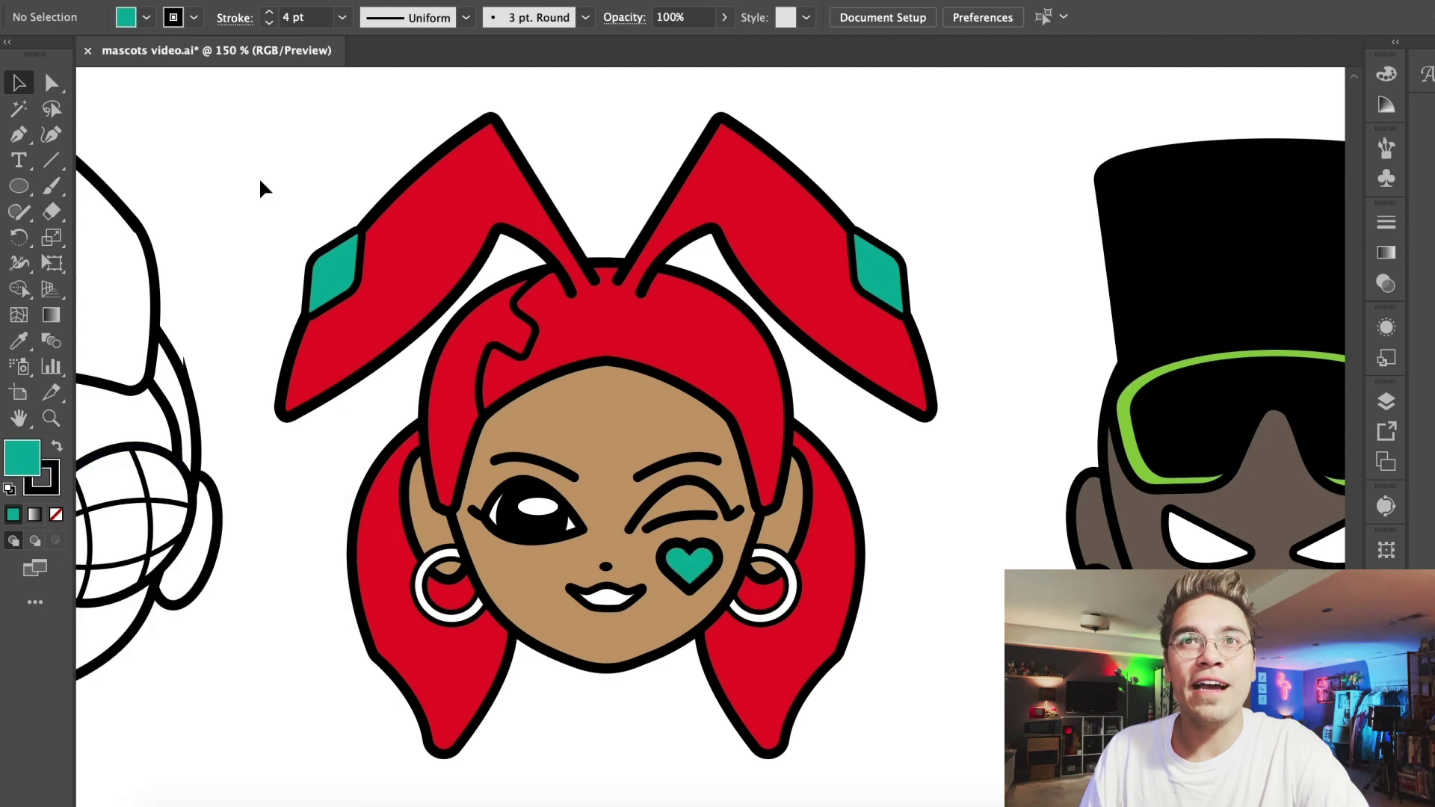
# Fill both hoop earrings of the winking bunny-eared character with yellow
pyautogui.click(127, 18)
pyautogui.click(39, 67)
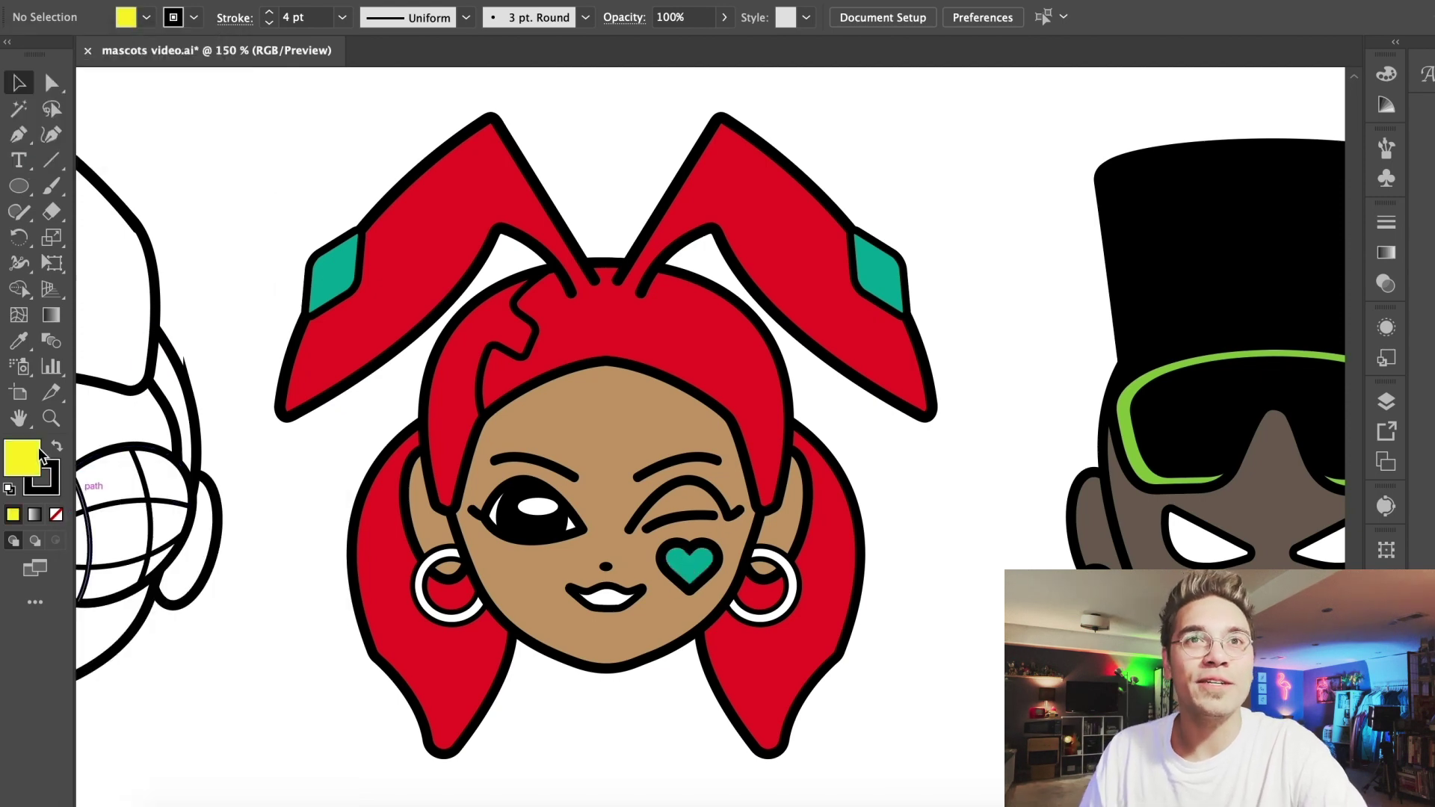
pyautogui.moveTo(23, 457); pyautogui.dragTo(430, 579)
pyautogui.moveTo(23, 457); pyautogui.dragTo(761, 553)
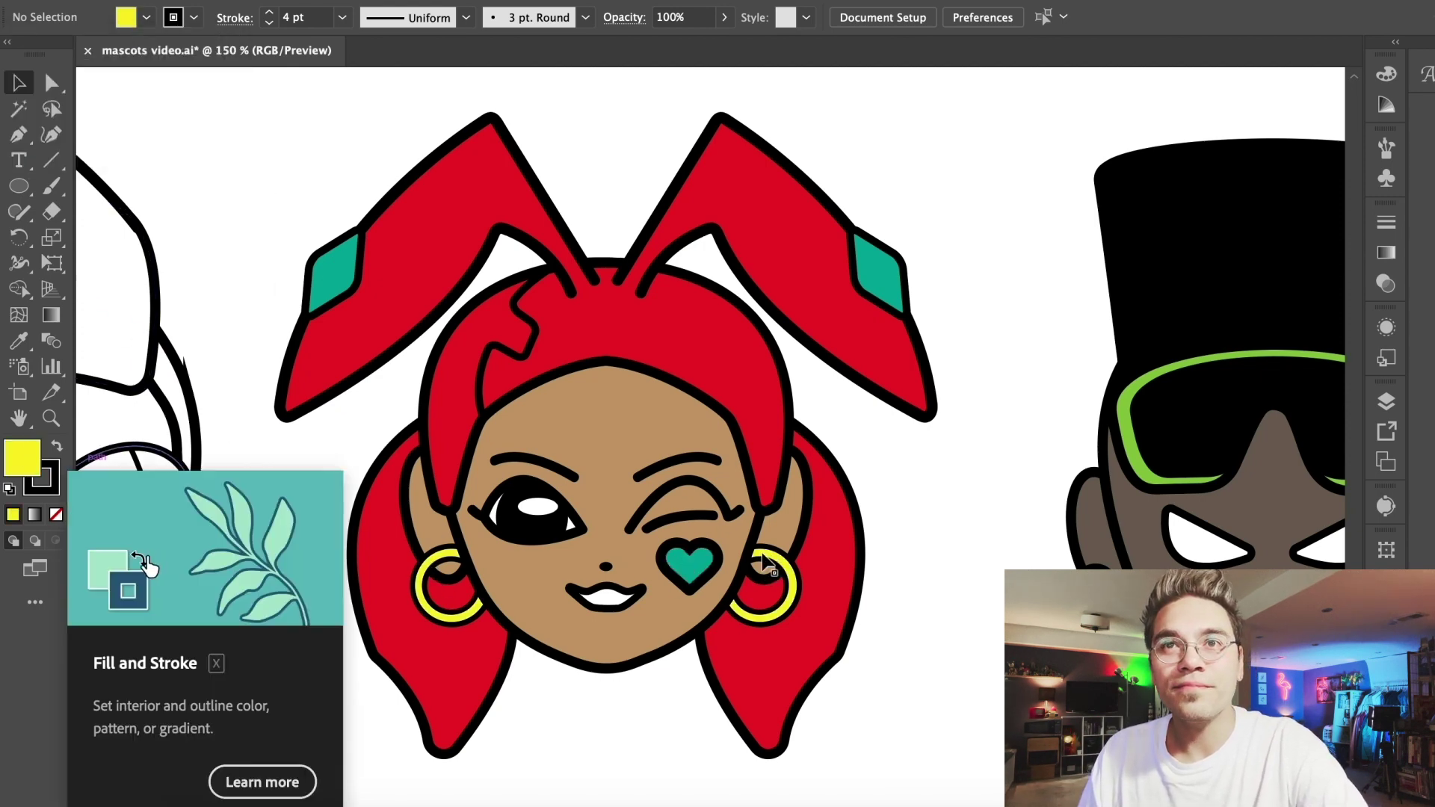
# Fill the front dreadlock hanging over the forehead of the dreadlocked character with dark blue
pyautogui.press('super+minus')
pyautogui.press('super+minus')
pyautogui.hscroll(-4, 940, 522)
pyautogui.scroll(3, 939, 521)
pyautogui.click(340, 273)
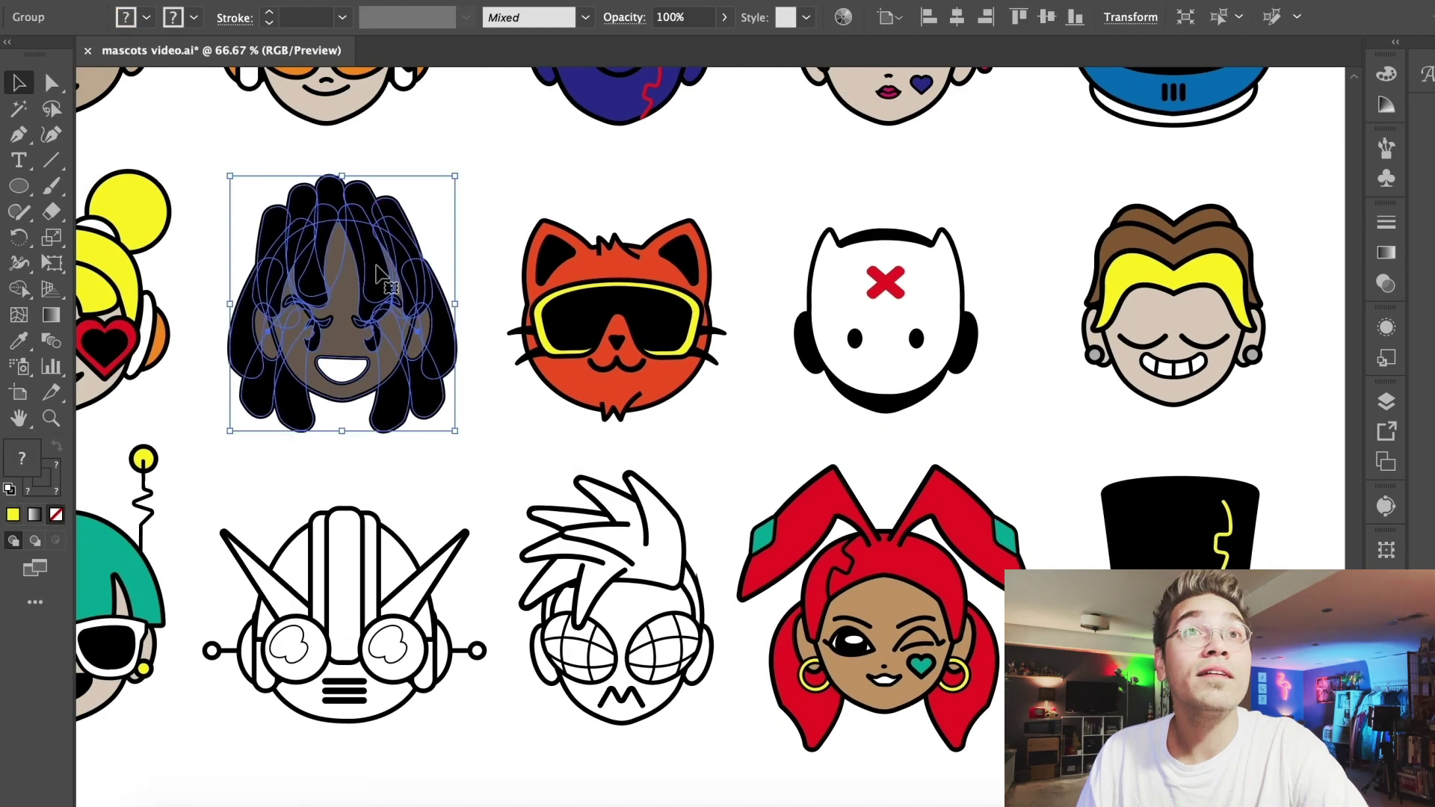
pyautogui.doubleClick(377, 266)
pyautogui.click(359, 232)
pyautogui.doubleClick(359, 232)
pyautogui.click(131, 22)
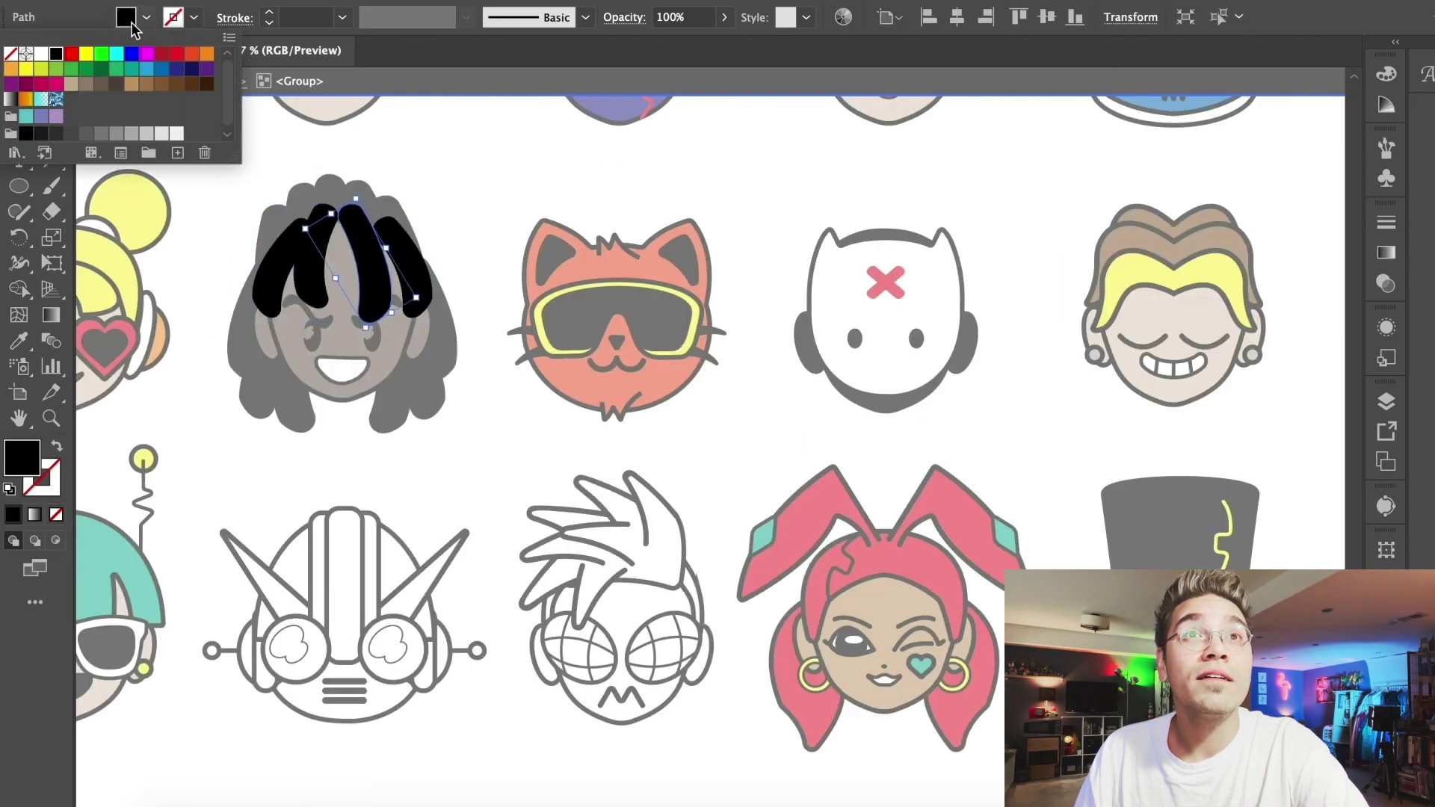
pyautogui.click(185, 67)
pyautogui.click(406, 150)
pyautogui.doubleClick(407, 150)
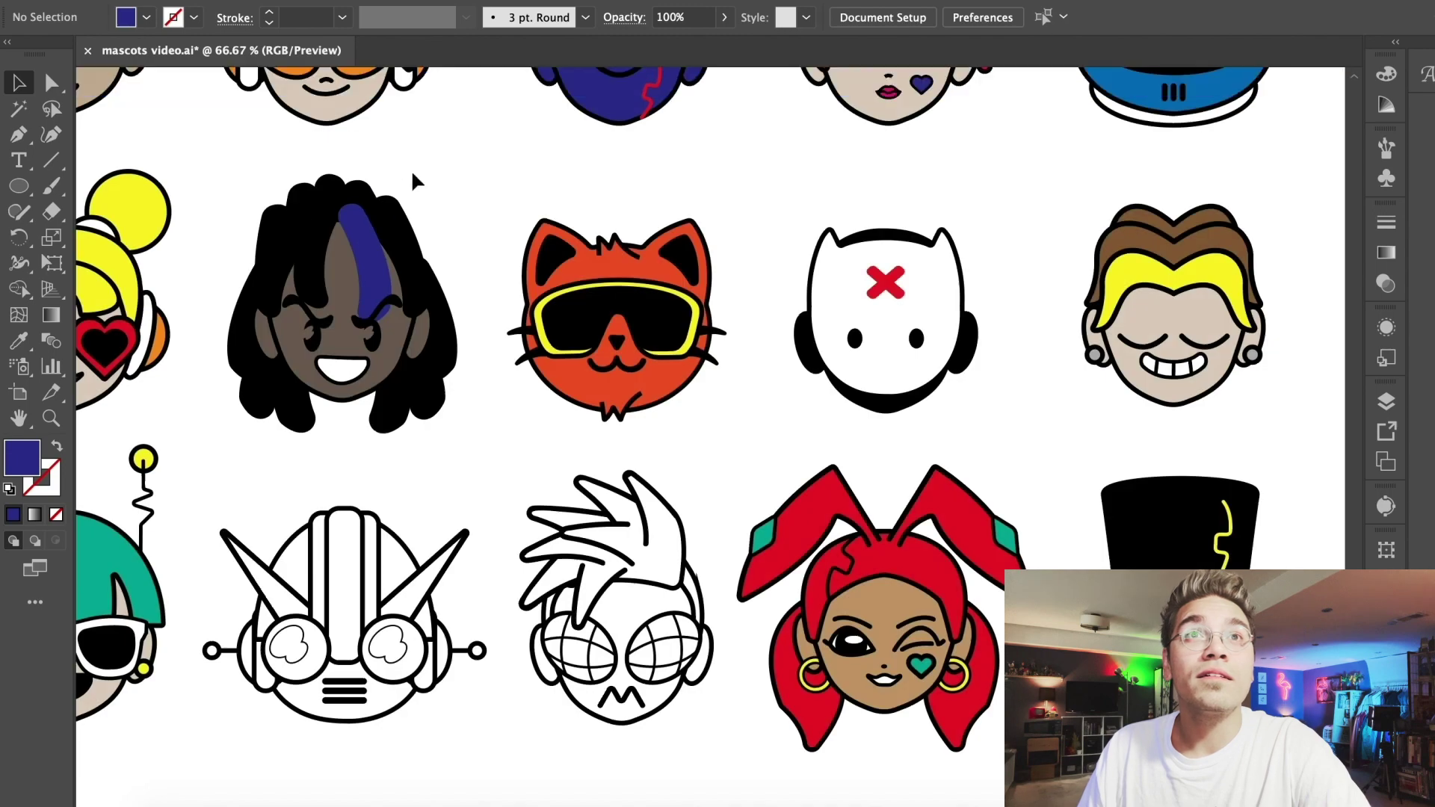
pyautogui.click(410, 241)
pyautogui.click(184, 18)
pyautogui.click(315, 163)
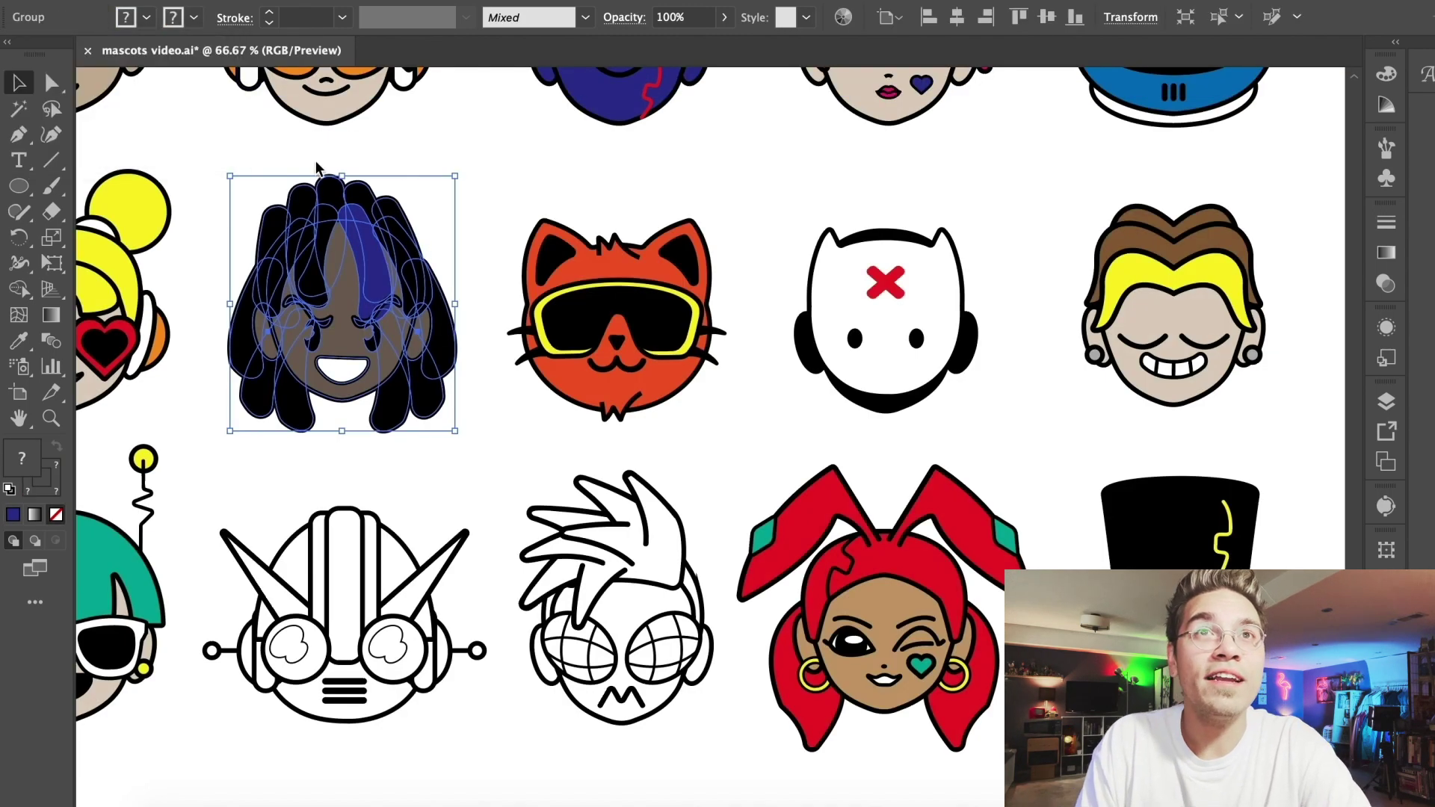
pyautogui.click(390, 151)
pyautogui.scroll(2, 418, 291)
pyautogui.doubleClick(293, 175)
pyautogui.doubleClick(293, 175)
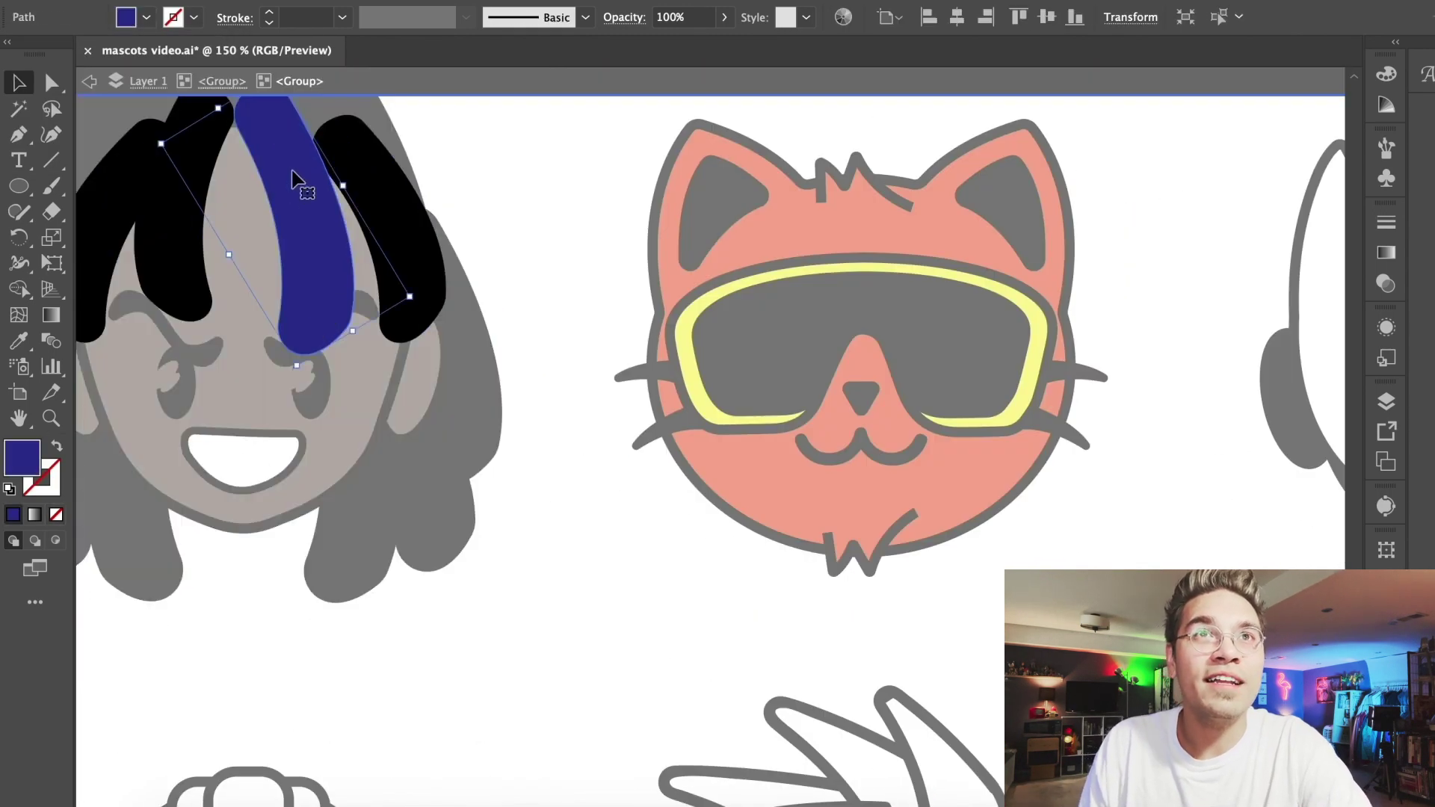
pyautogui.click(354, 152)
pyautogui.press('Escape')
pyautogui.doubleClick(371, 177)
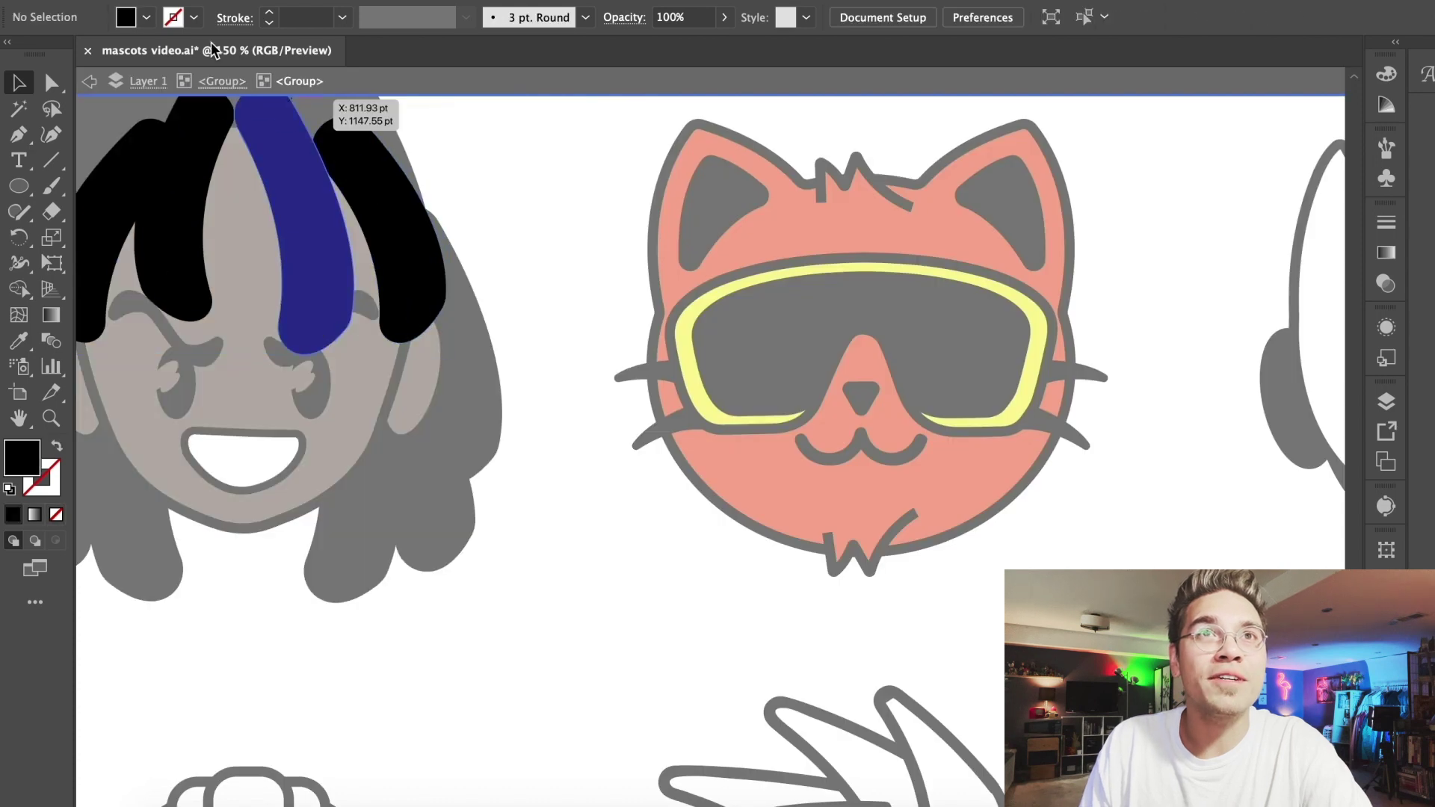
pyautogui.click(174, 18)
pyautogui.click(56, 53)
pyautogui.click(294, 14)
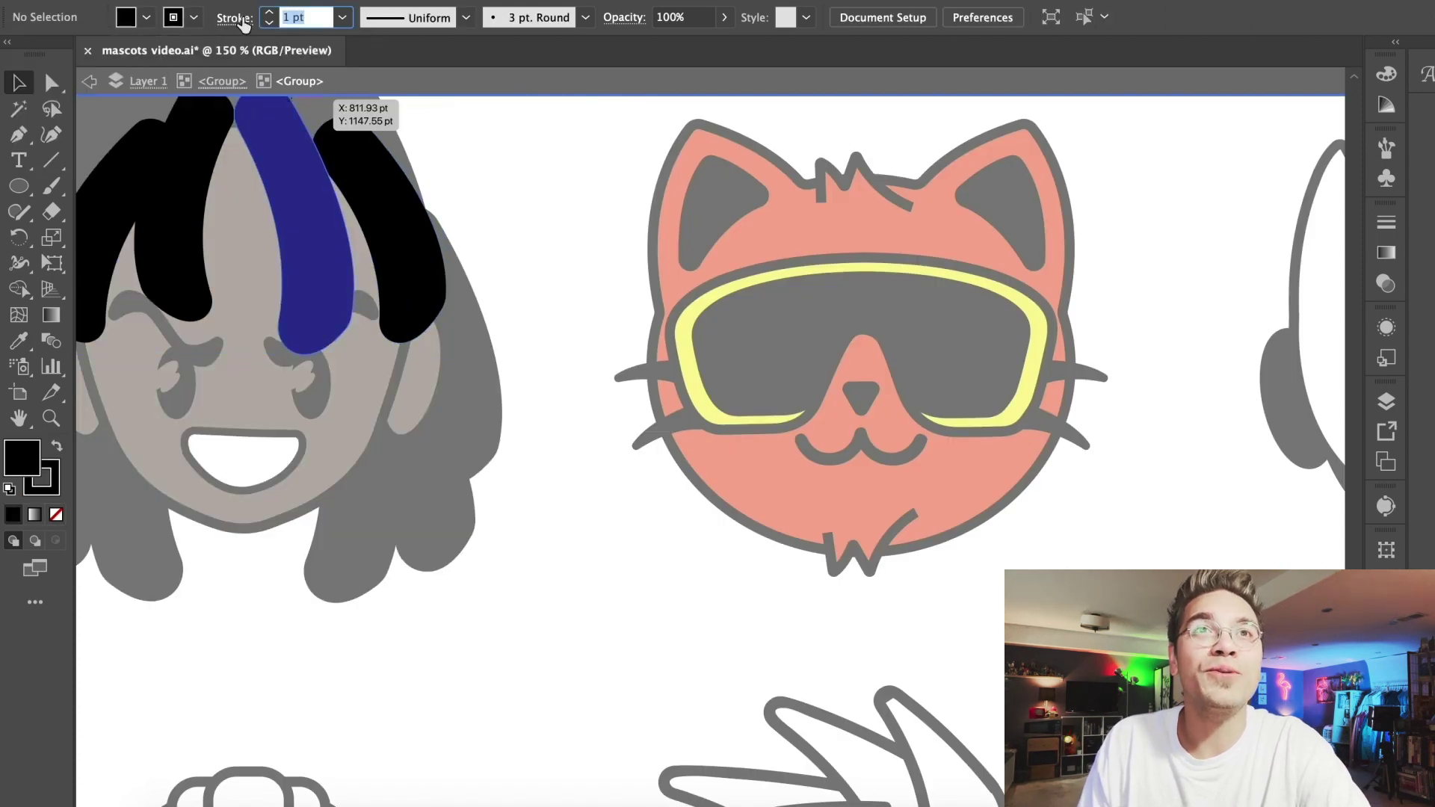
# Give the front dreadlock group of the dreadlocked character a black 4 pt stroke
pyautogui.press('Escape')
pyautogui.doubleClick(280, 159)
pyautogui.click(288, 160)
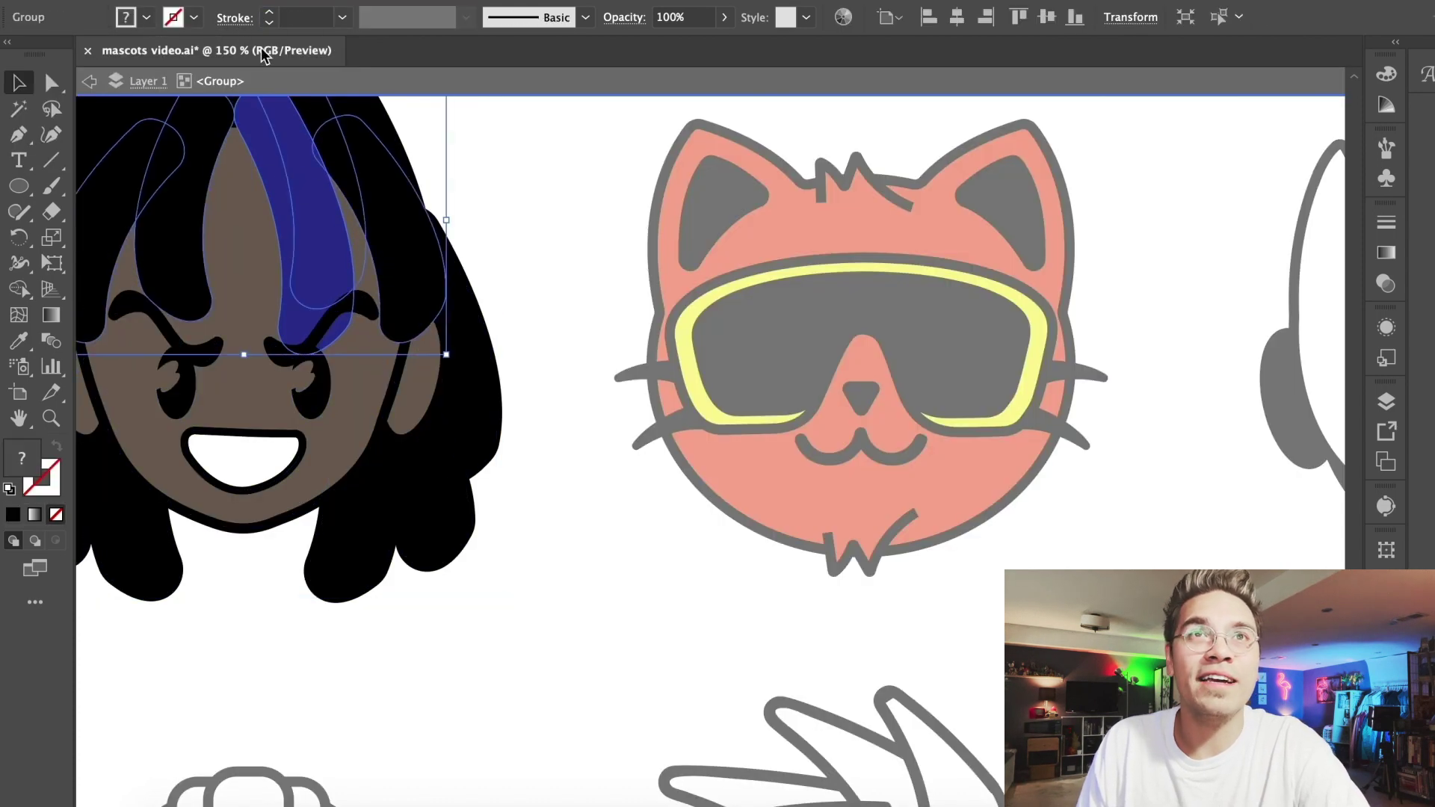
pyautogui.write('4')
pyautogui.press('Return')
pyautogui.click(569, 206)
pyautogui.doubleClick(548, 198)
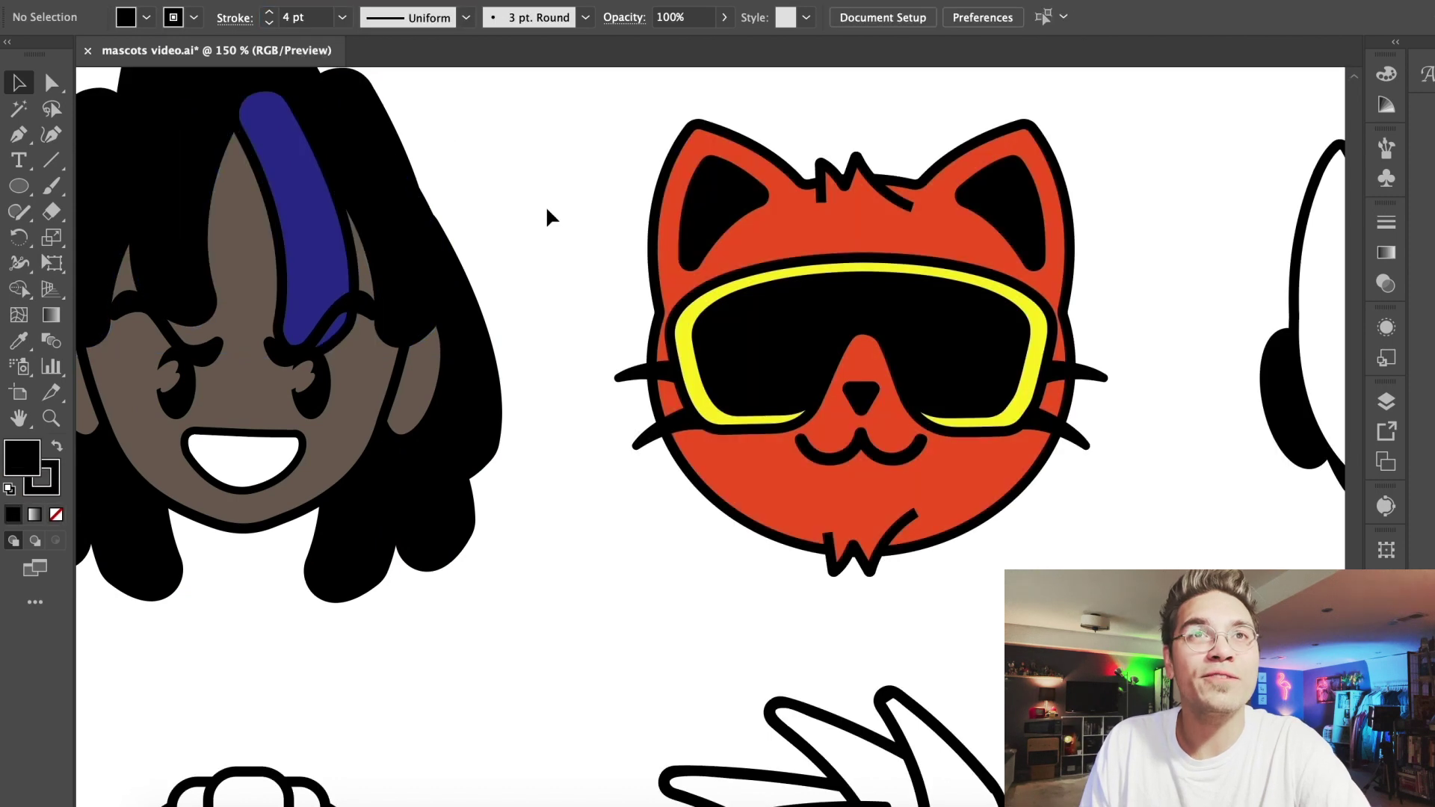
# Fill the outer left dreadlock and the lower dreadlock right of the chin with dark blue
pyautogui.hscroll(-3, 546, 205)
pyautogui.scroll(1, 546, 204)
pyautogui.hscroll(-2, 547, 212)
pyautogui.scroll(1, 547, 212)
pyautogui.doubleClick(174, 465)
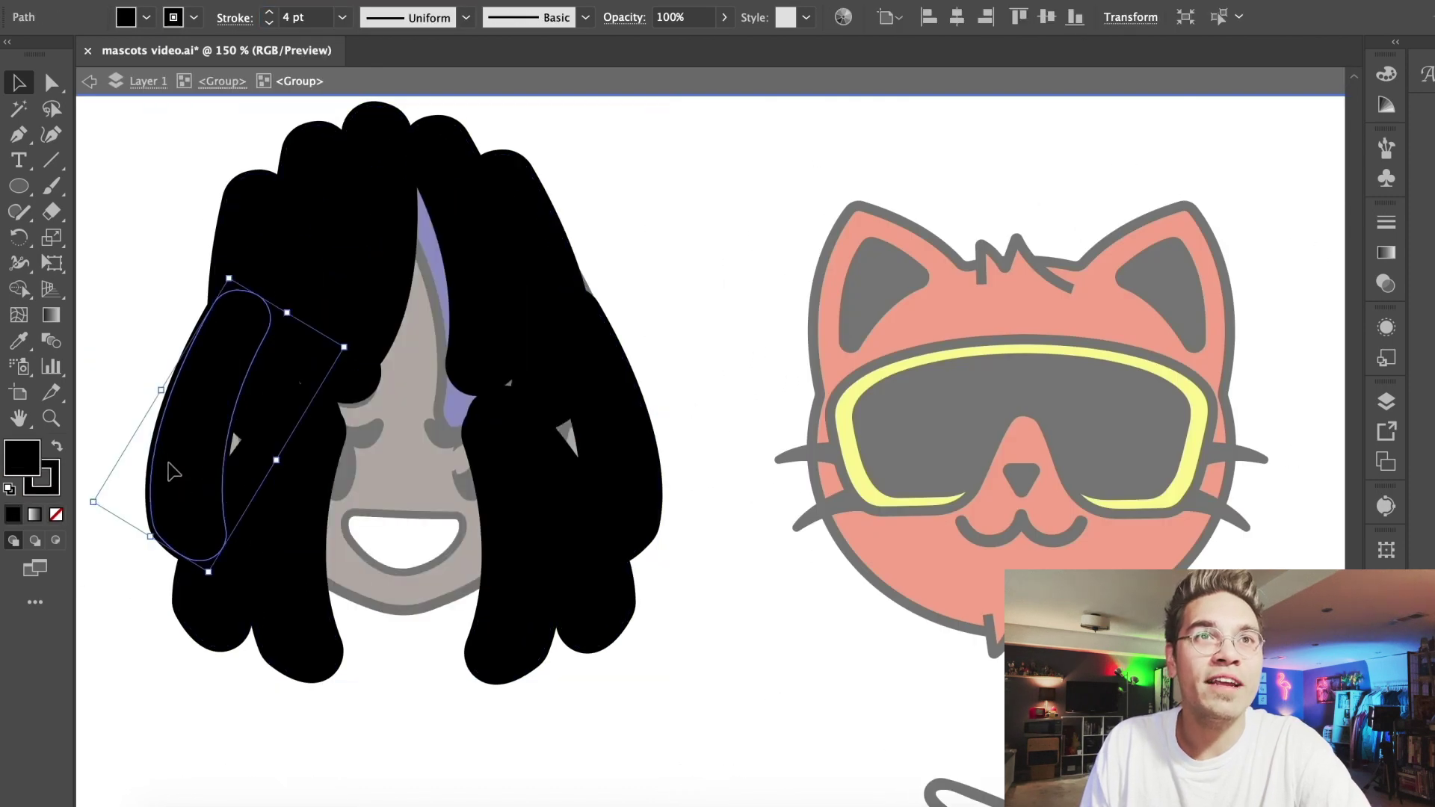
pyautogui.click(177, 66)
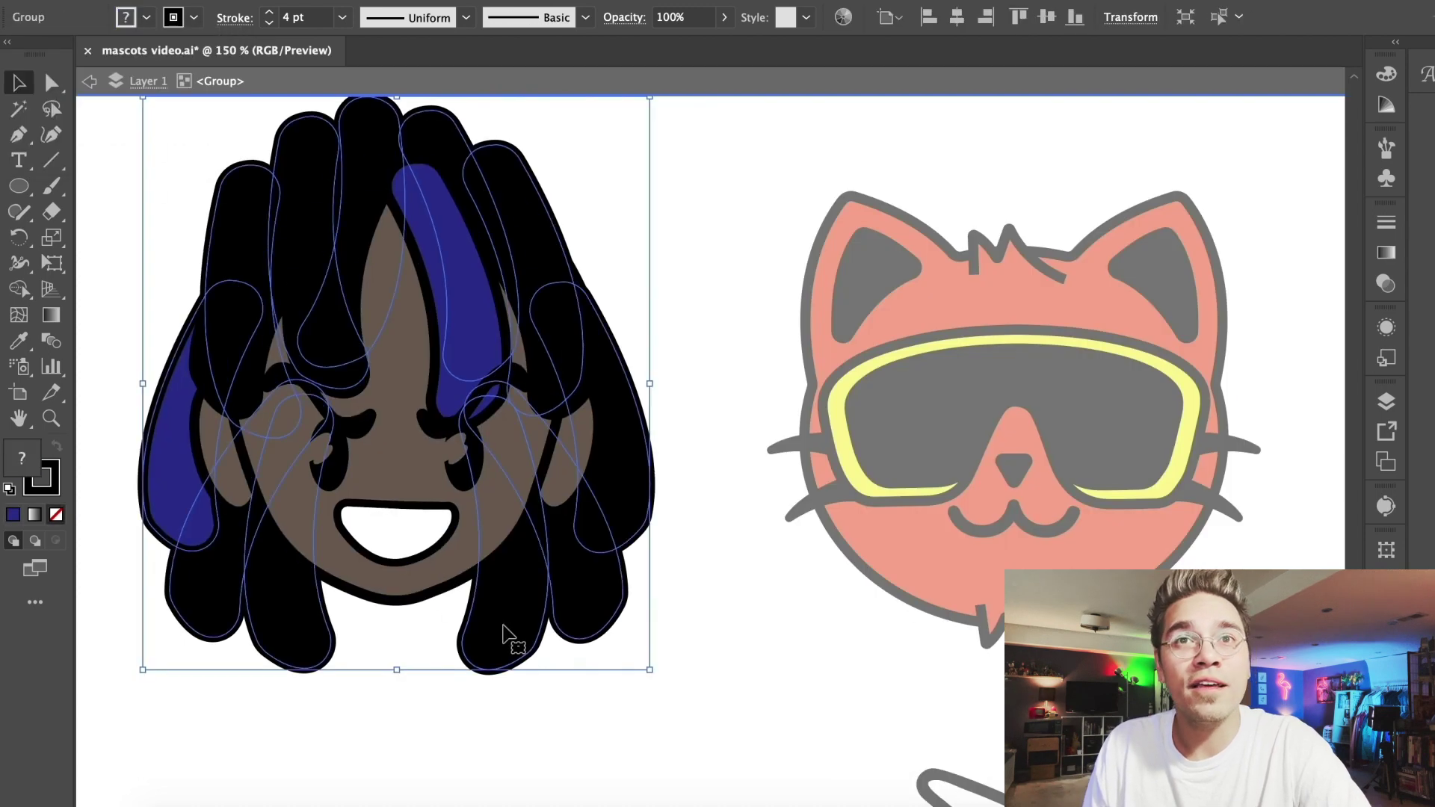
pyautogui.doubleClick(503, 626)
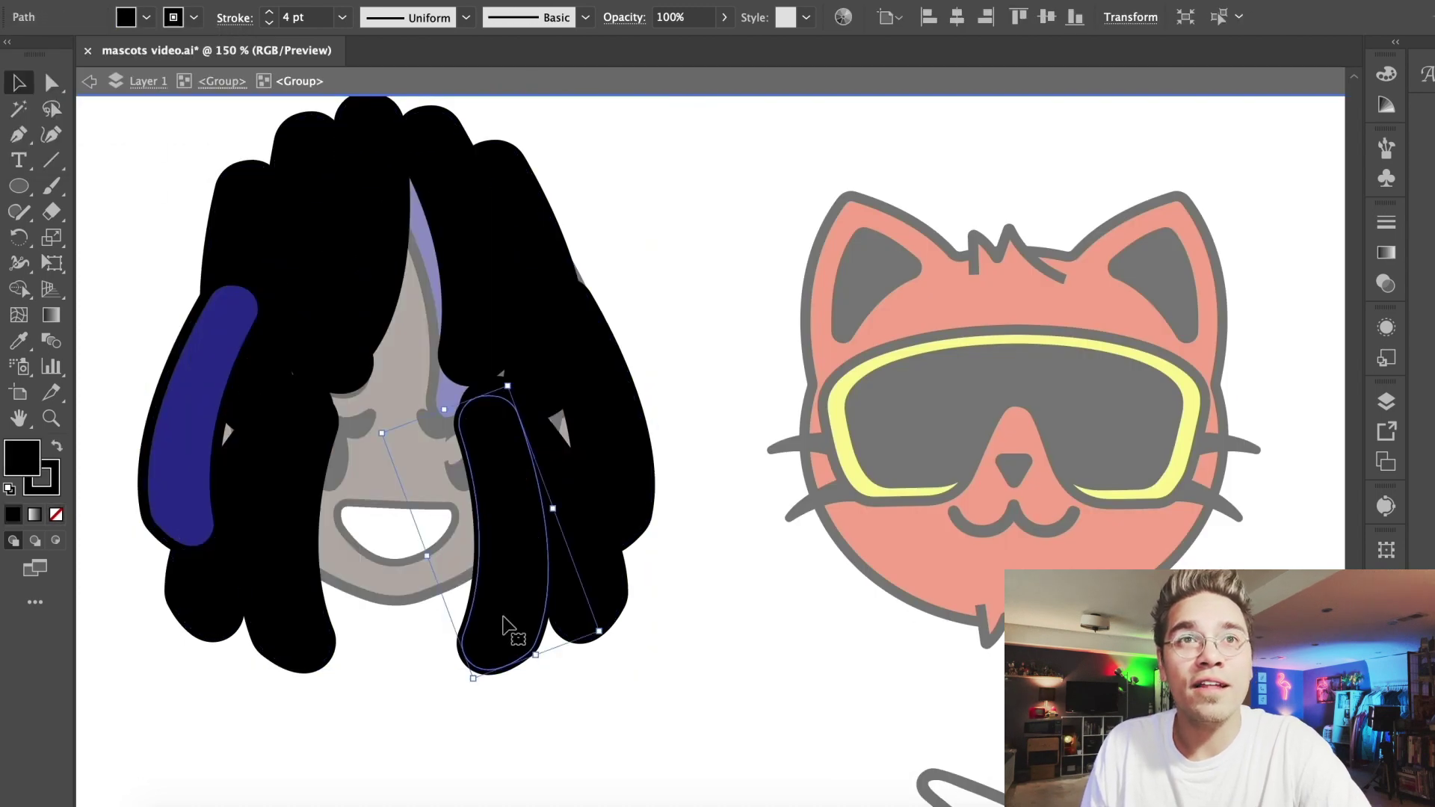
pyautogui.click(147, 17)
pyautogui.click(176, 69)
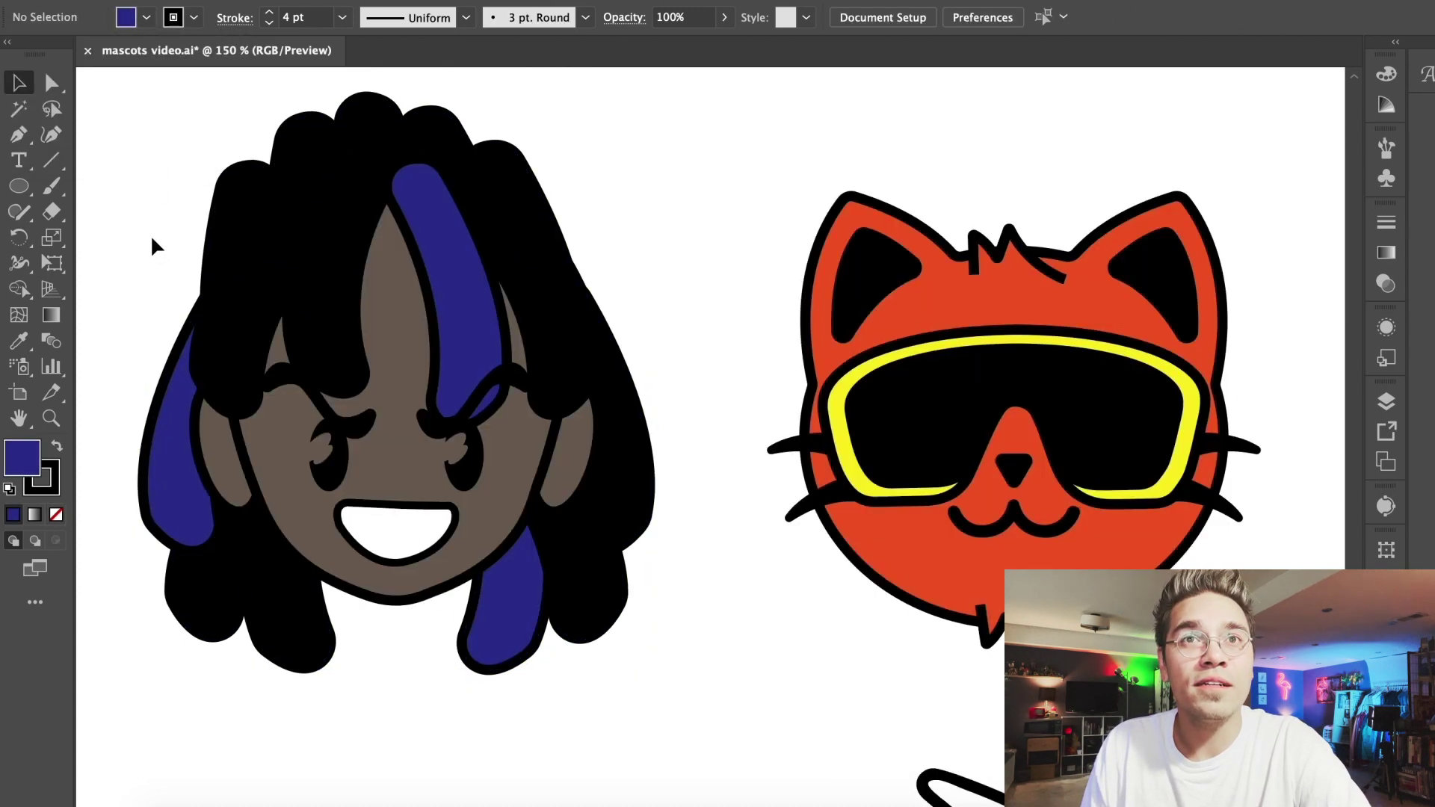
# Fill the hood of the sleeping character with goggles and antennas with medium blue
pyautogui.hotkey('ctrl', '-')
pyautogui.hotkey('ctrl', '-')
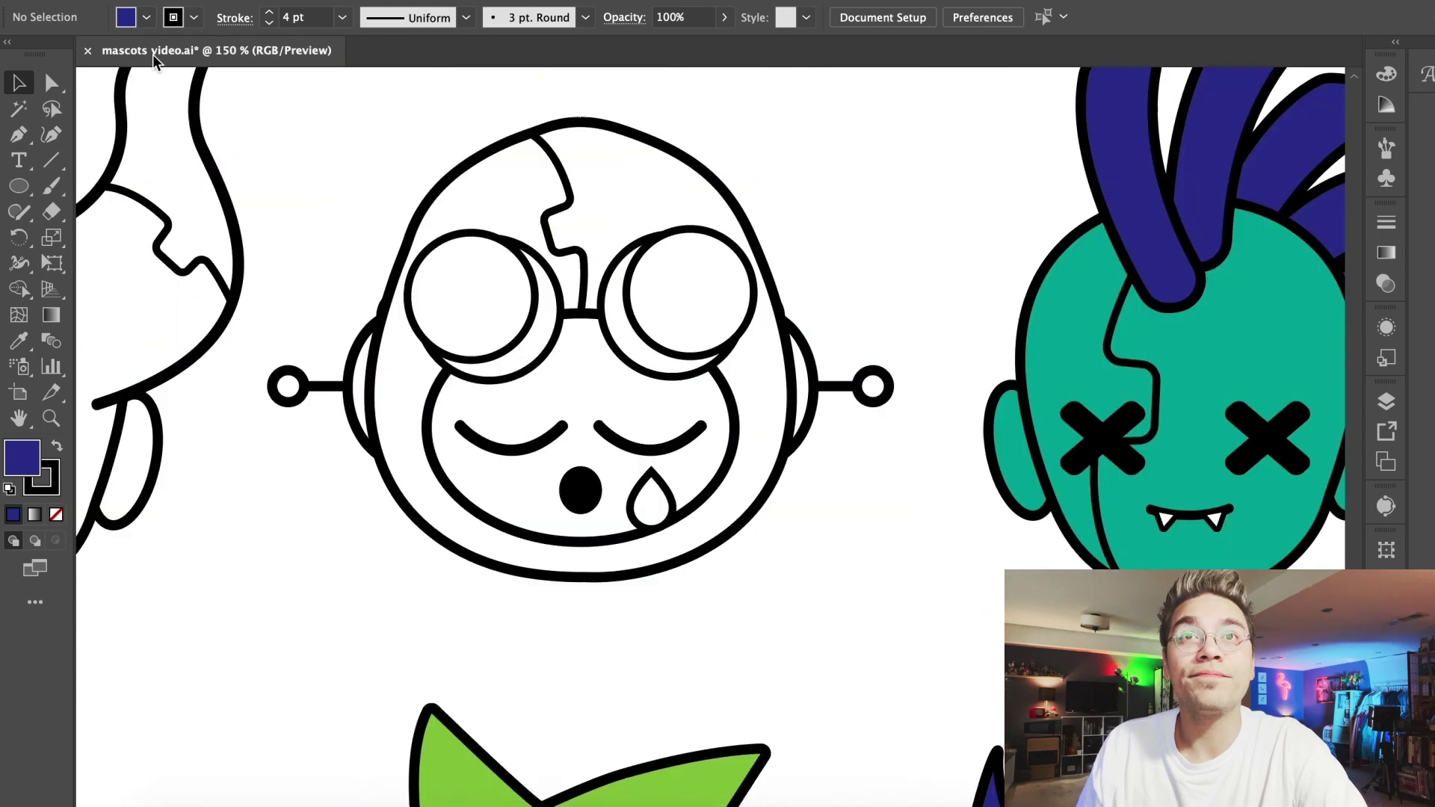
pyautogui.click(147, 18)
pyautogui.click(157, 78)
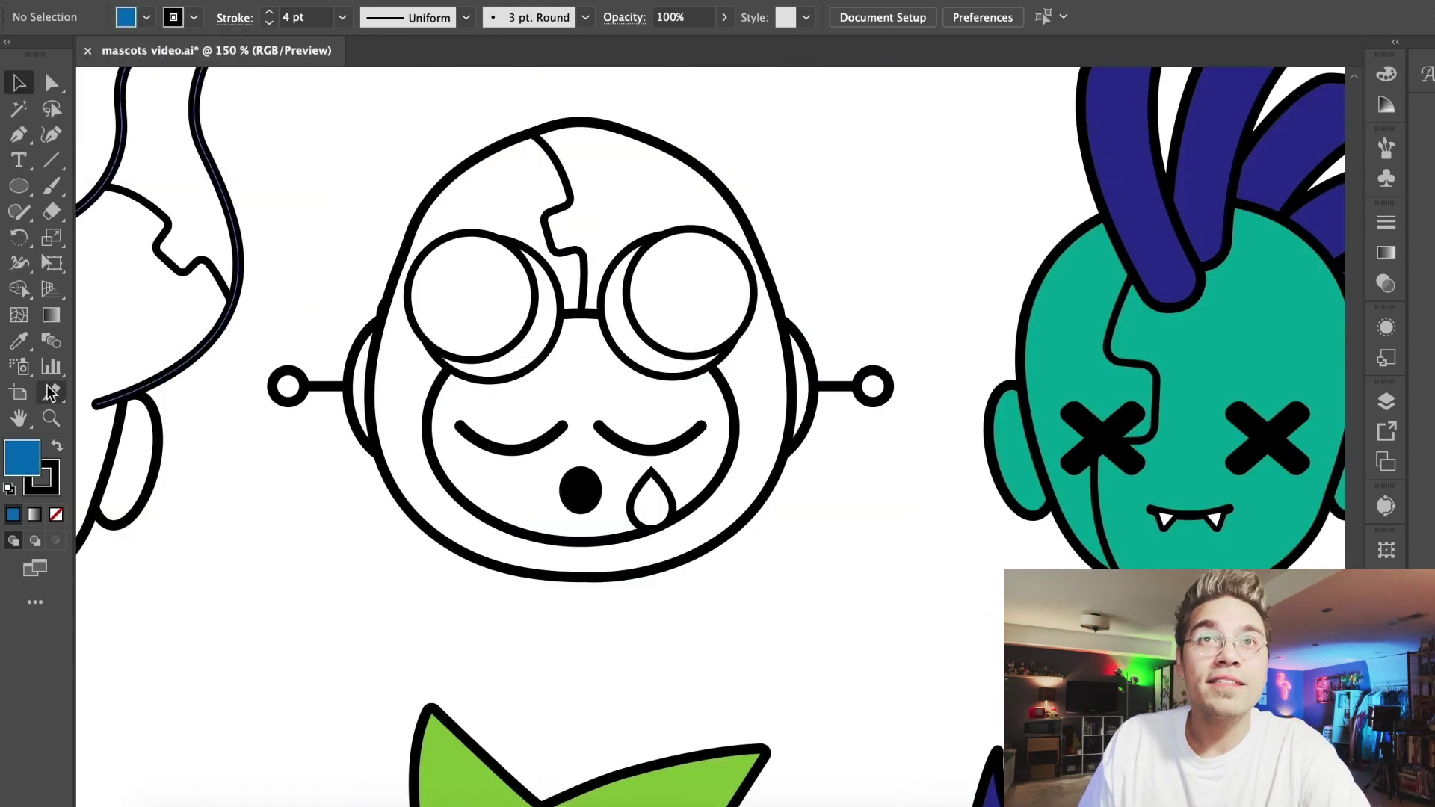
pyautogui.click(433, 258)
# Fill the goggle rims and both ear pieces of the blue-hooded character with light gray
pyautogui.click(138, 21)
pyautogui.click(131, 134)
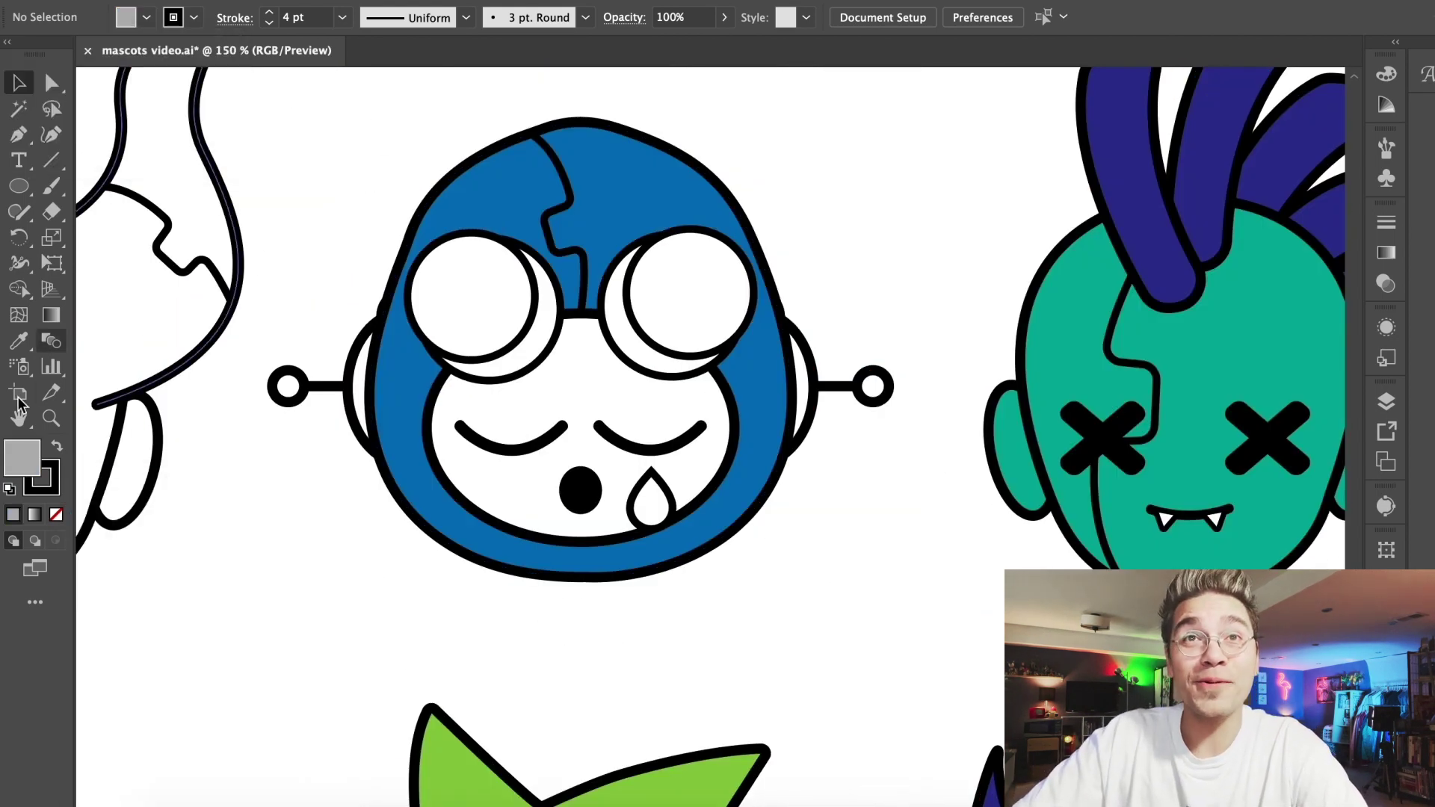
pyautogui.click(536, 350)
pyautogui.click(631, 345)
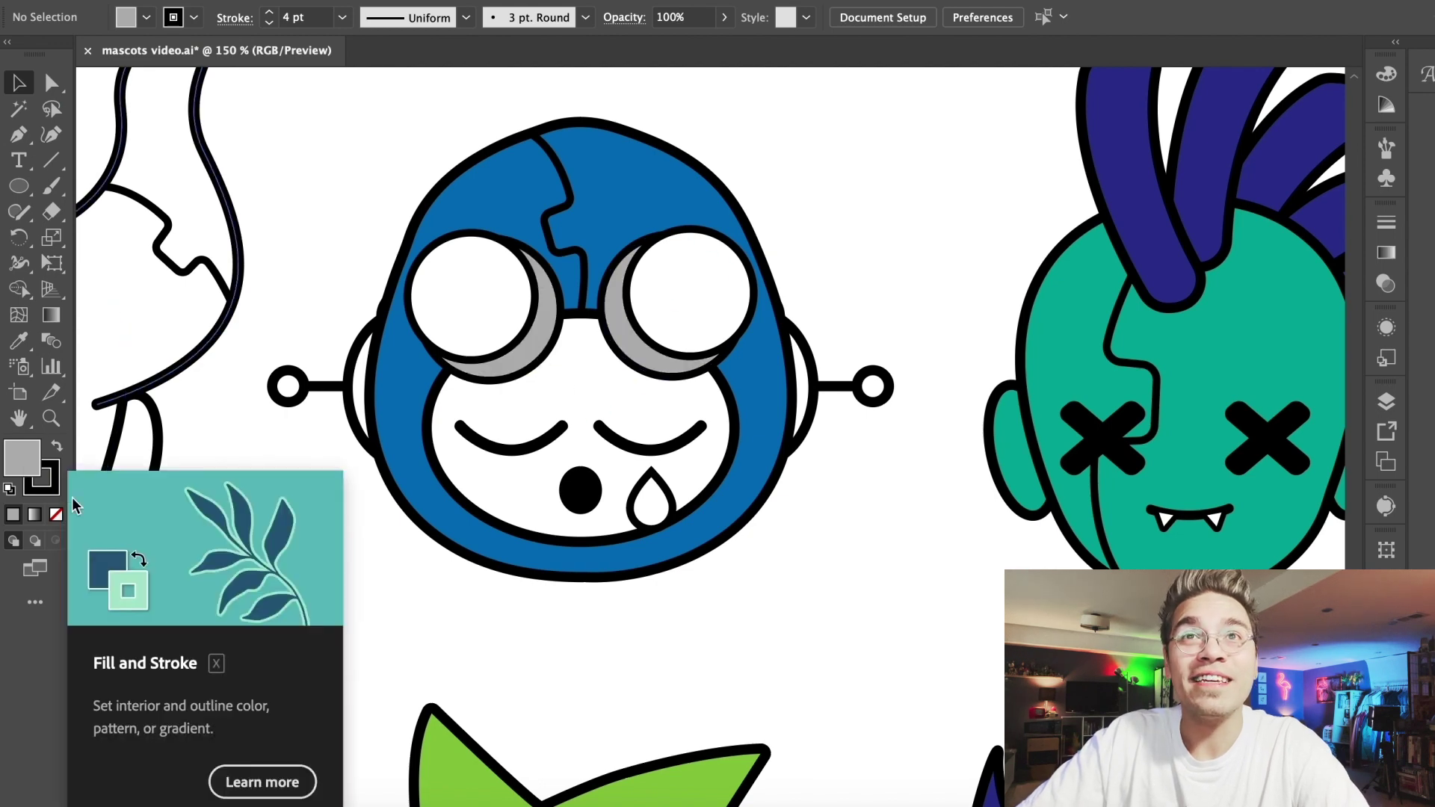
pyautogui.click(357, 396)
pyautogui.click(797, 387)
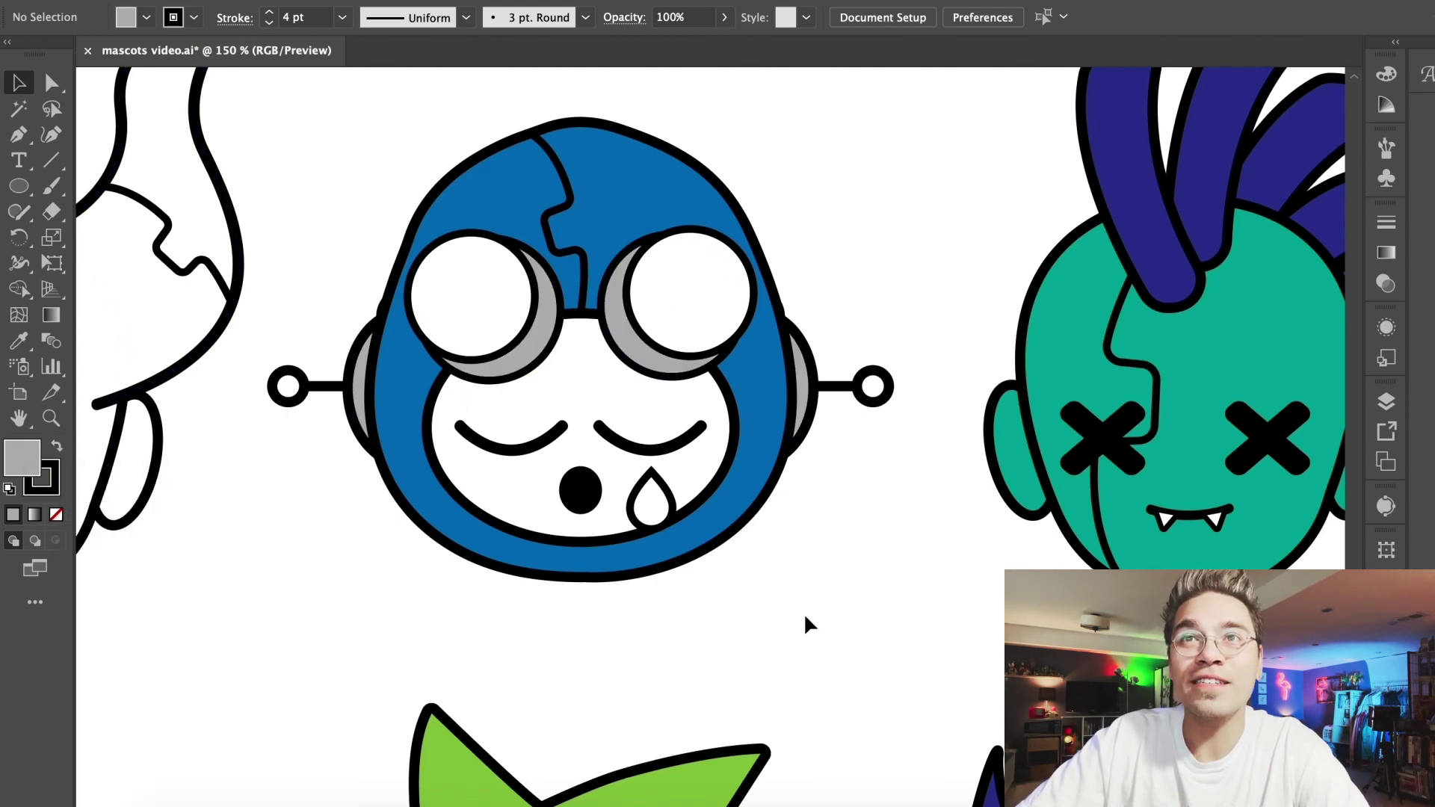
# Fill the face of the blue-hooded character with light tan
pyautogui.click(602, 397)
pyautogui.click(389, 170)
pyautogui.press('super+minus')
pyautogui.press('super+minus')
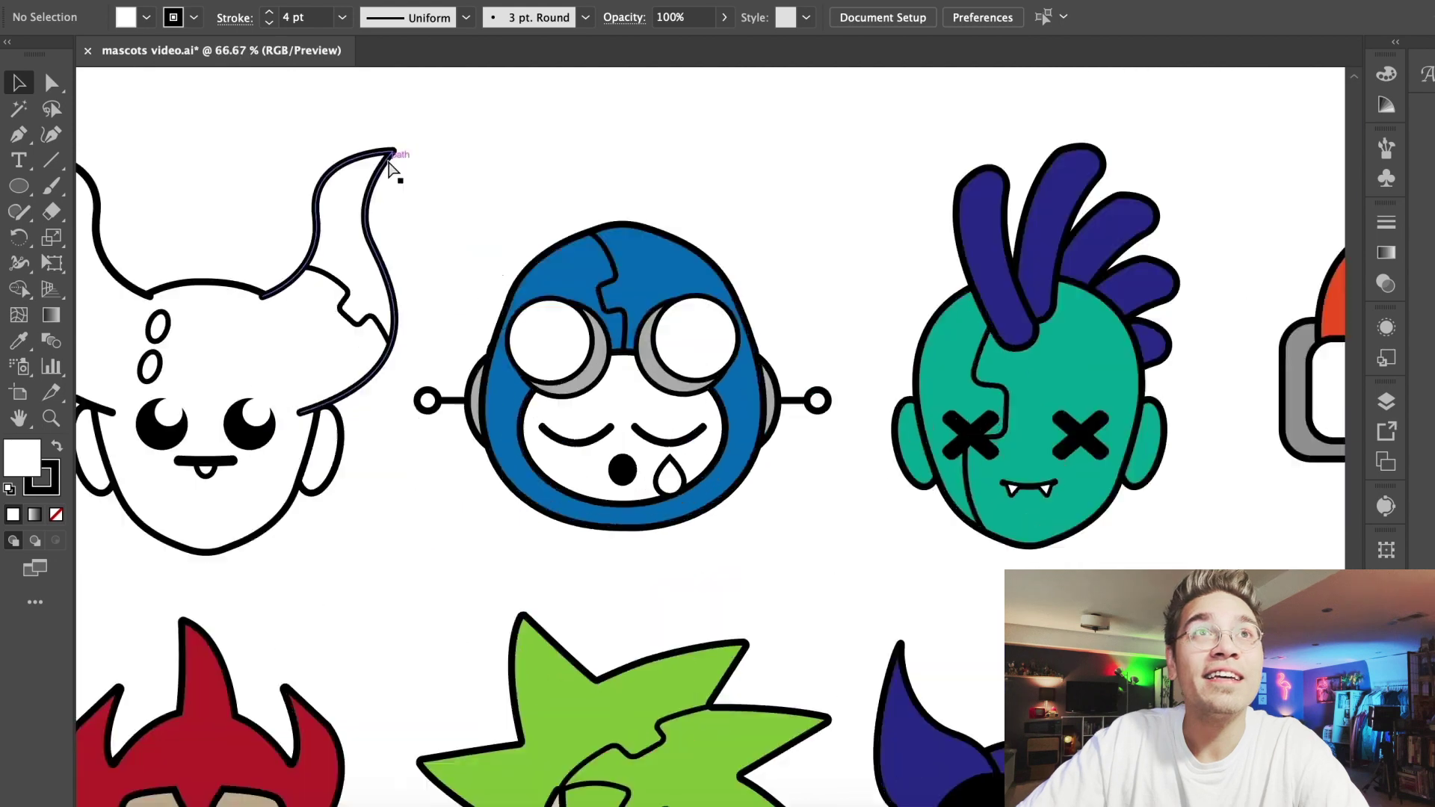
pyautogui.press('super+equal')
pyautogui.press('super+equal')
pyautogui.press('super+equal')
pyautogui.click(478, 374)
pyautogui.click(147, 16)
pyautogui.click(92, 120)
pyautogui.click(186, 258)
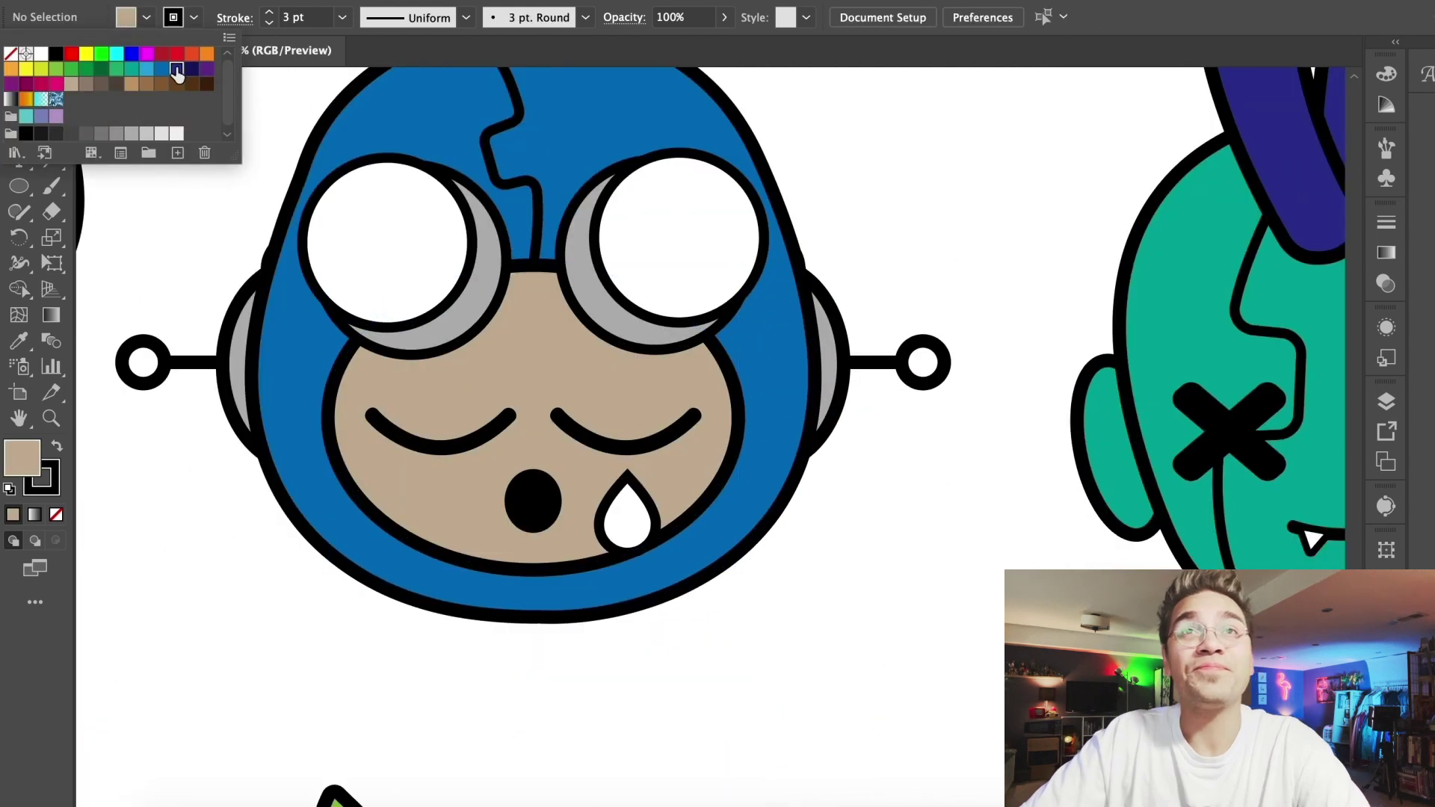
# Fill both goggle lenses of the blue-hooded character with dark blue and both antenna tips with yellow
pyautogui.click(388, 246)
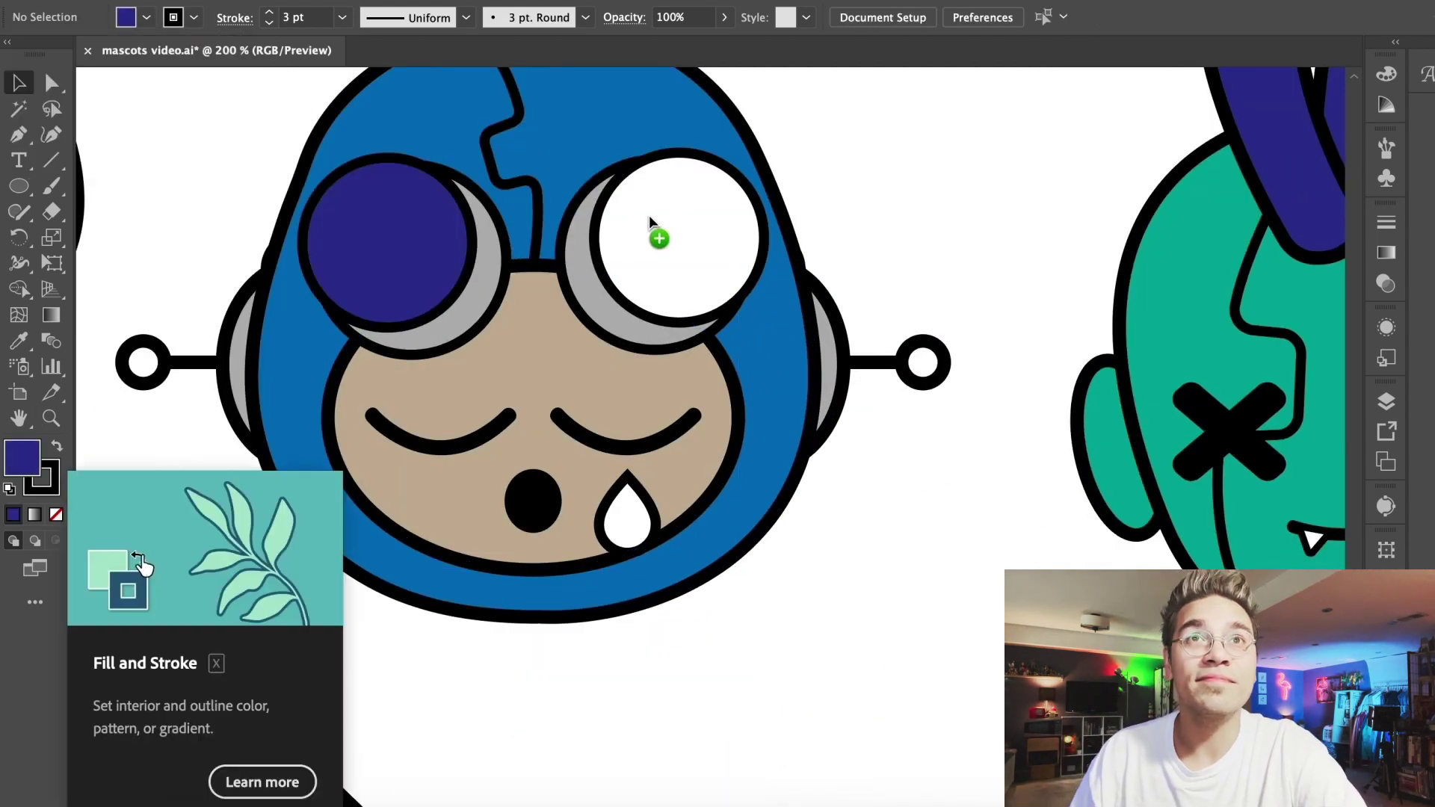
pyautogui.click(657, 234)
pyautogui.click(146, 17)
pyautogui.click(26, 68)
pyautogui.click(175, 262)
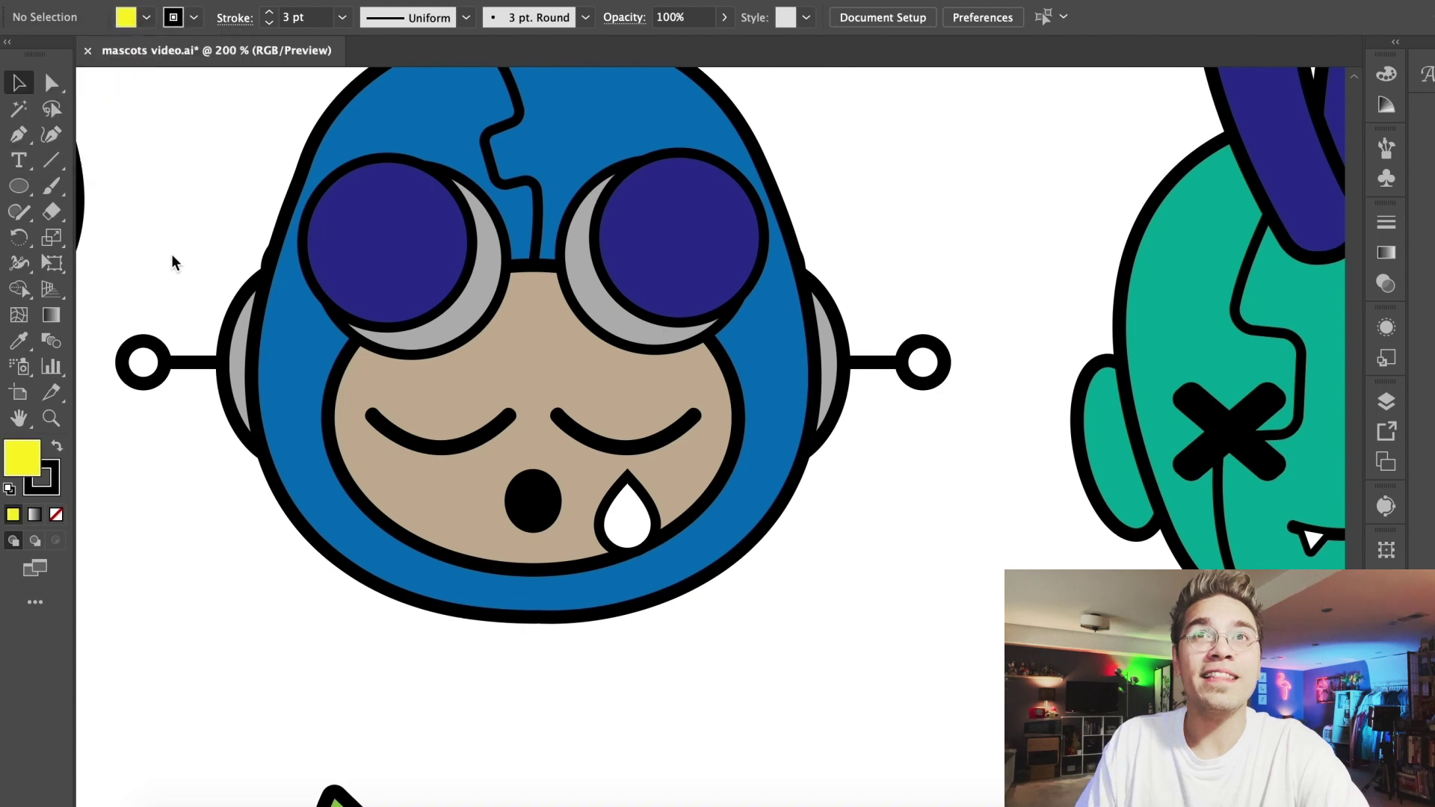
pyautogui.click(144, 364)
pyautogui.click(925, 366)
pyautogui.scroll(2, 894, 538)
pyautogui.scroll(-2, 894, 538)
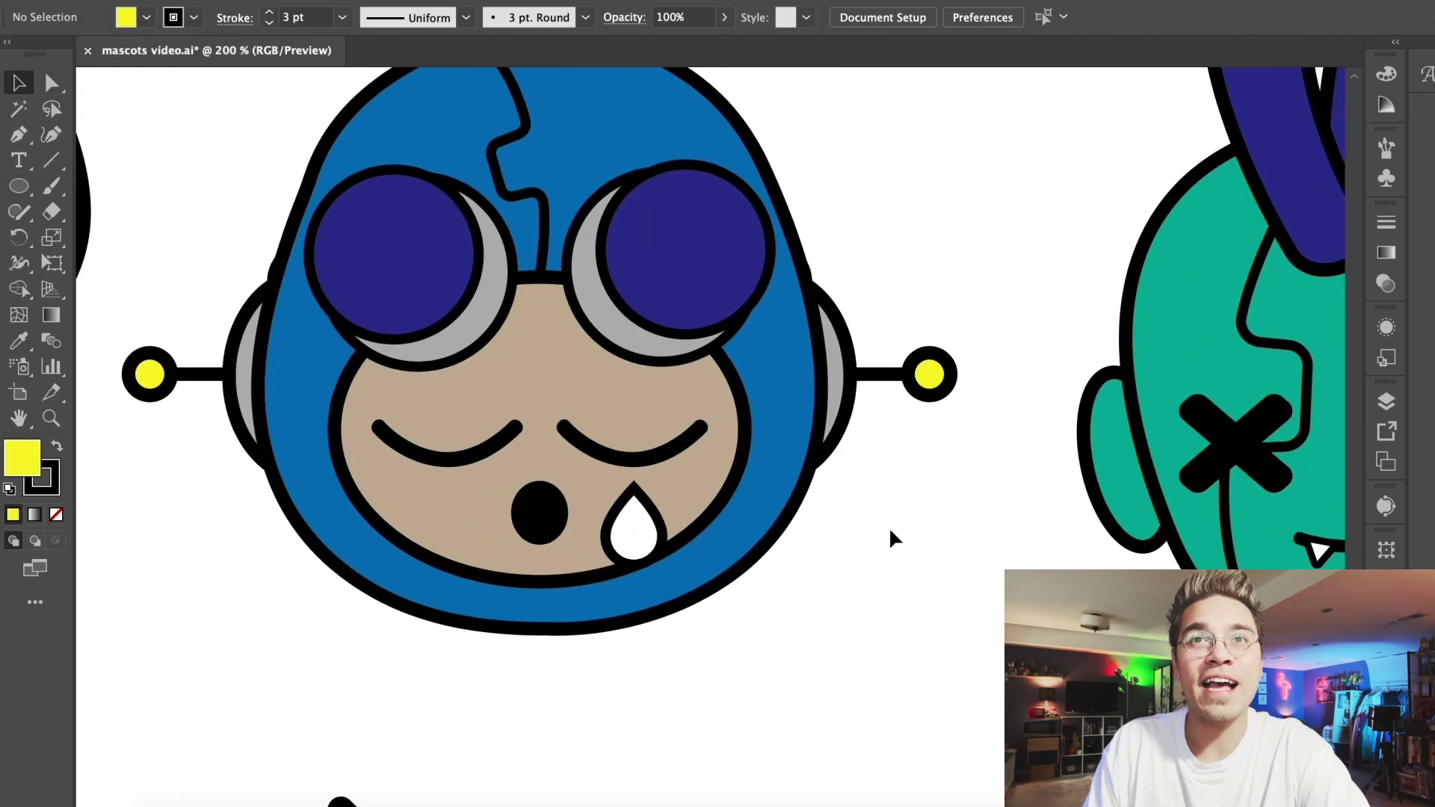
# Look over the whole set of mascot heads for characters that are still uncolored
pyautogui.hotkey('ctrl', '-')
pyautogui.hotkey('ctrl', '-')
pyautogui.hotkey('ctrl', '-')
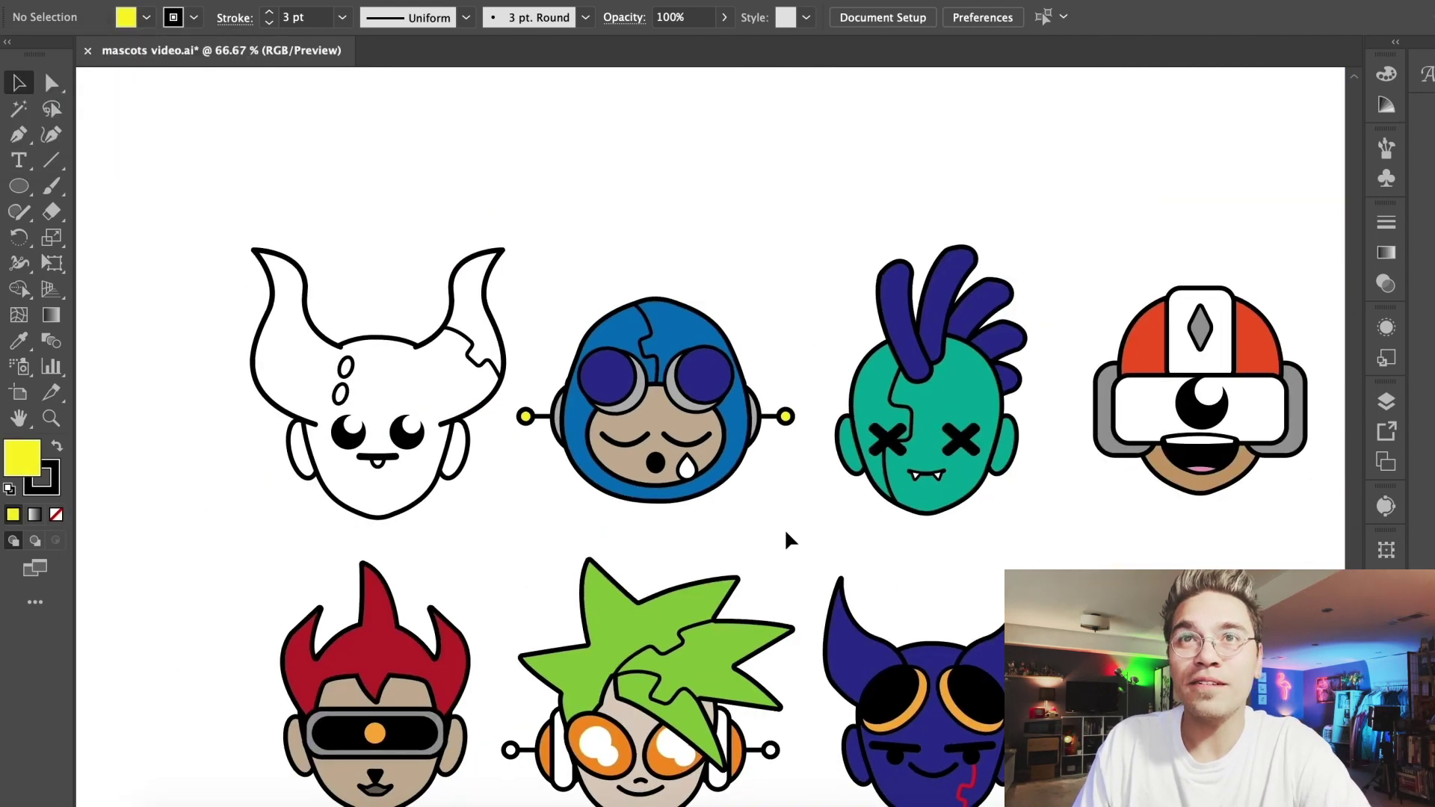
pyautogui.hotkey('ctrl', '-')
pyautogui.hotkey('ctrl', '-')
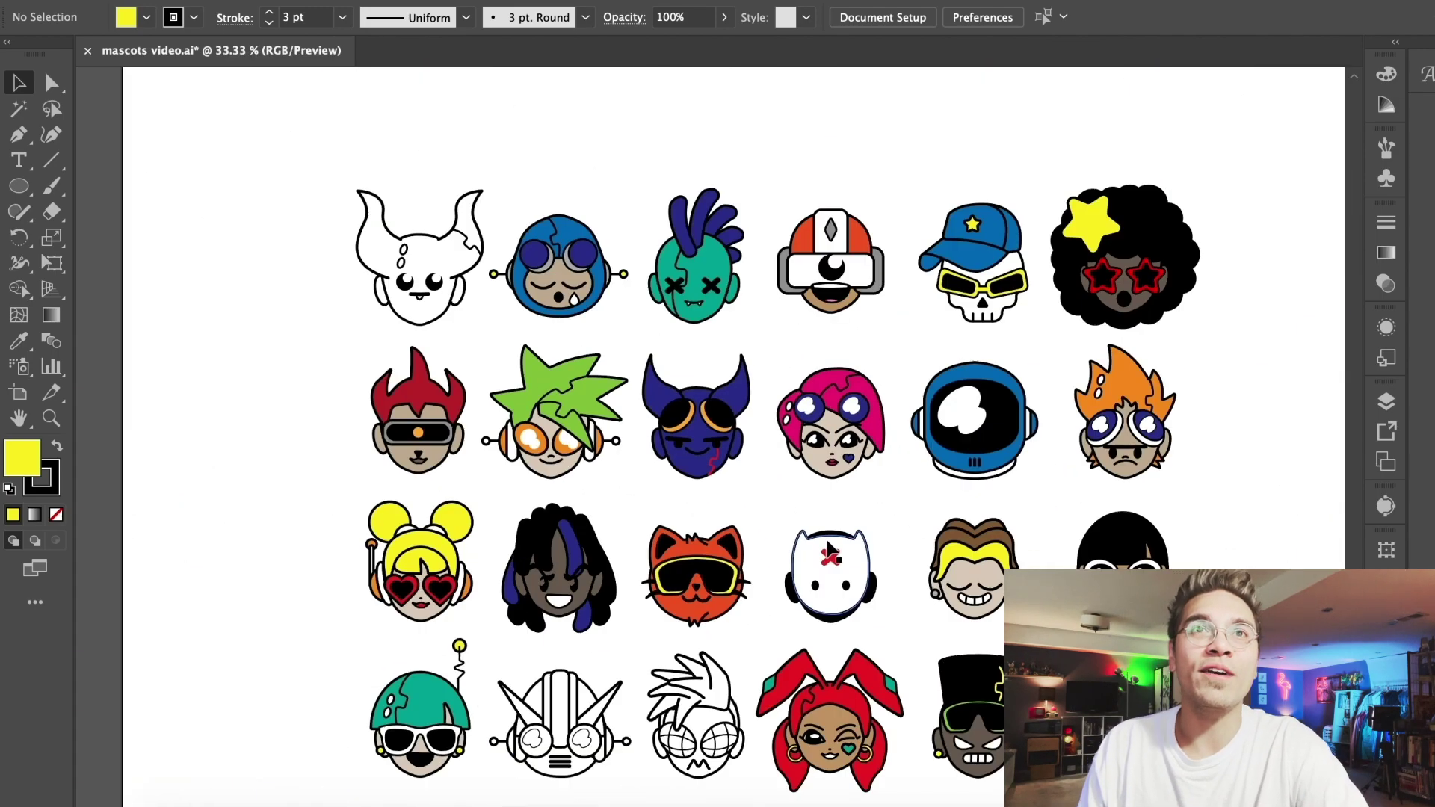
pyautogui.scroll(-1, 828, 551)
pyautogui.hscroll(2, 828, 551)
pyautogui.hotkey('ctrl', '+')
pyautogui.hotkey('ctrl', '+')
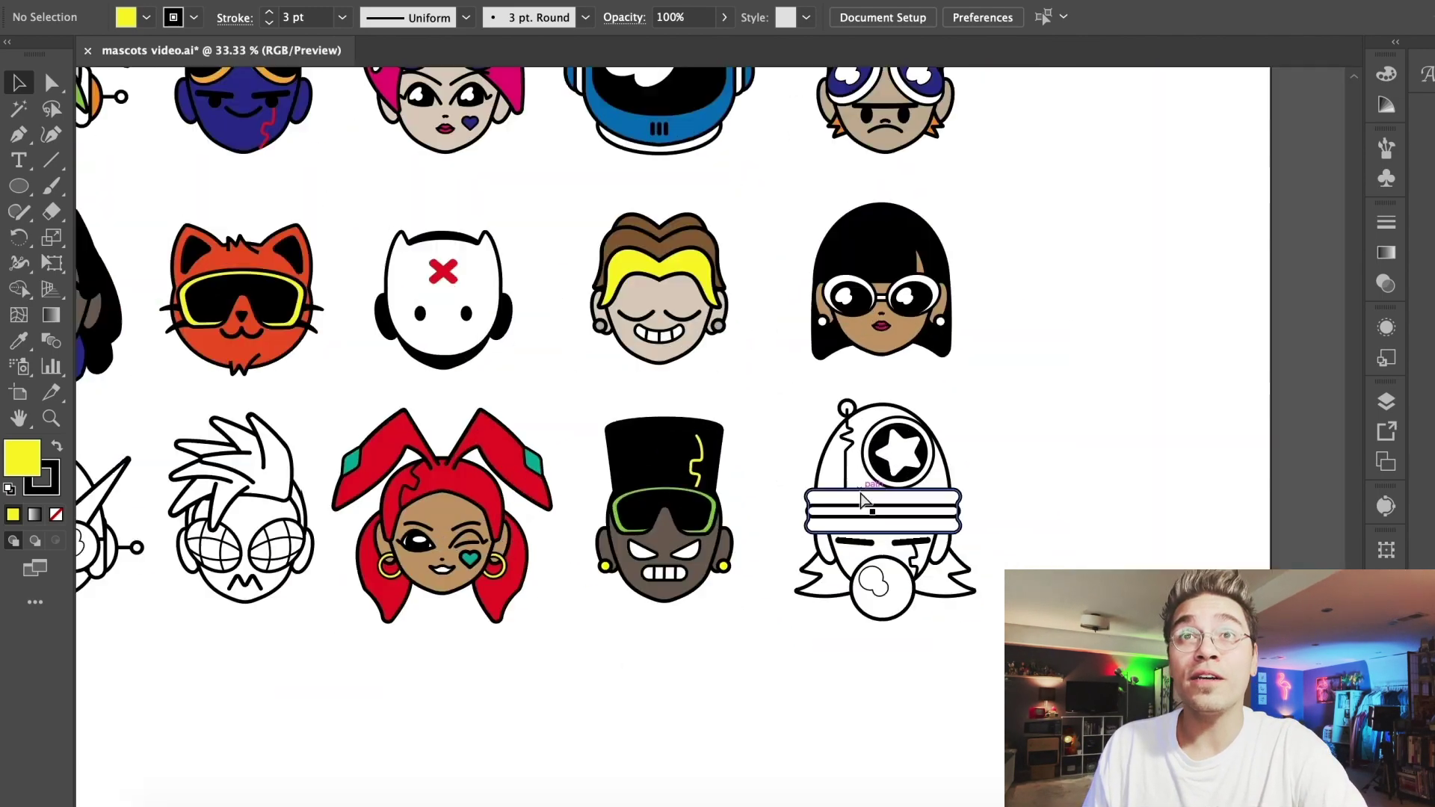
# Fill the face and both ears of the beanie character blowing a bubble with light tan
pyautogui.scroll(5, 859, 487)
pyautogui.hscroll(-3, 858, 487)
pyautogui.scroll(-8, 858, 487)
pyautogui.hscroll(4, 859, 488)
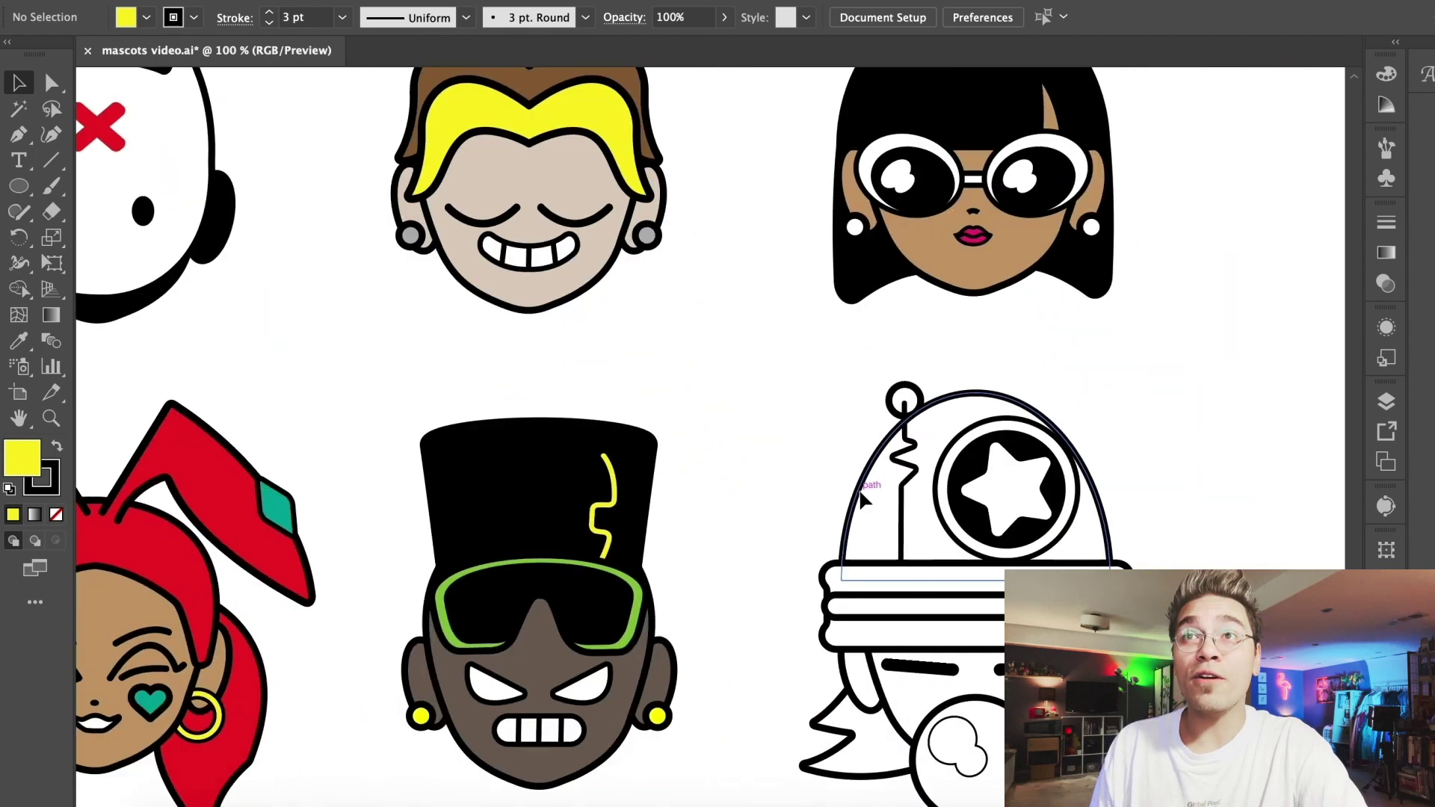
pyautogui.hotkey('ctrl', '+')
pyautogui.hotkey('ctrl', '+')
pyautogui.hscroll(5, 581, 406)
pyautogui.click(128, 17)
pyautogui.click(71, 83)
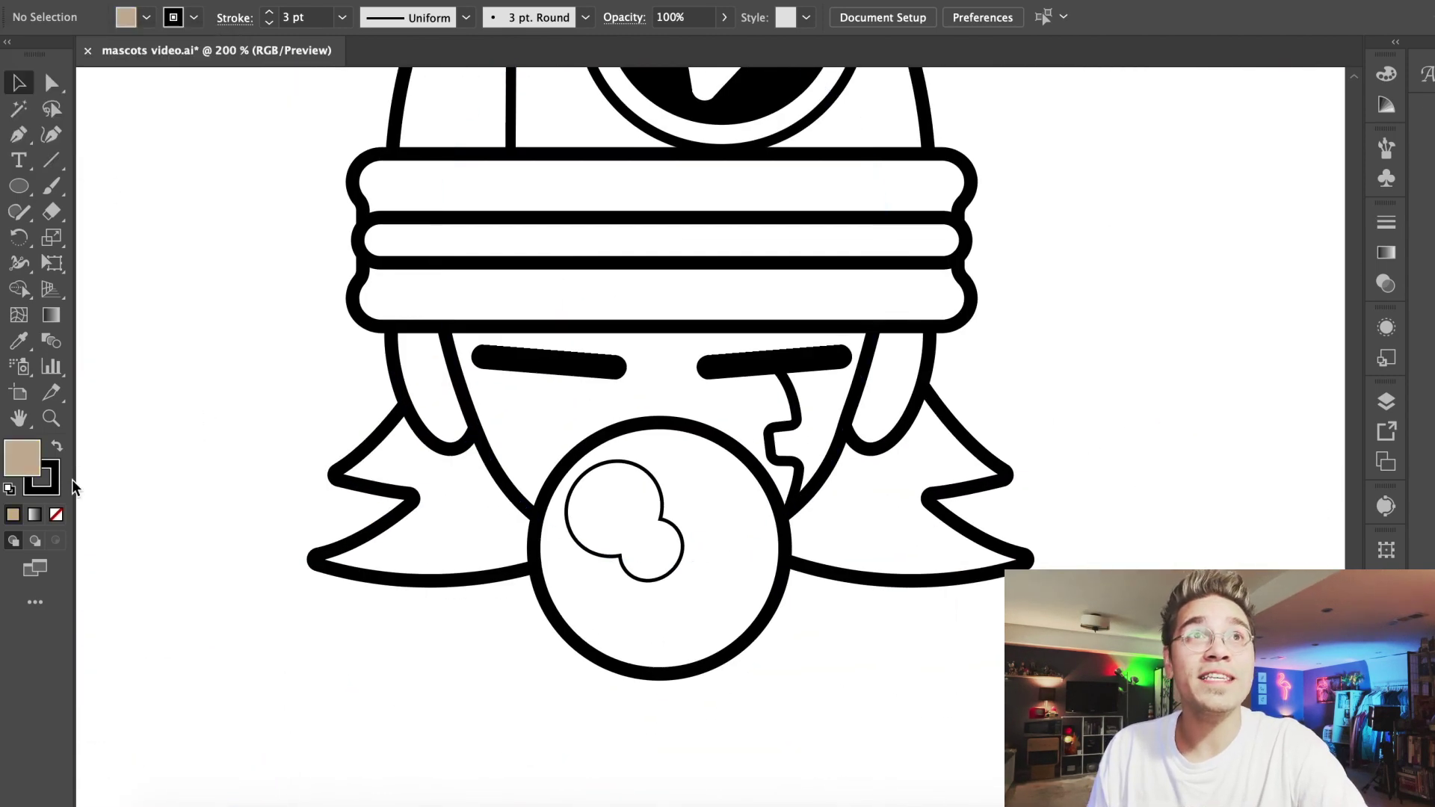
pyautogui.moveTo(443, 394); pyautogui.dragTo(440, 395)
pyautogui.moveTo(24, 458); pyautogui.dragTo(528, 402)
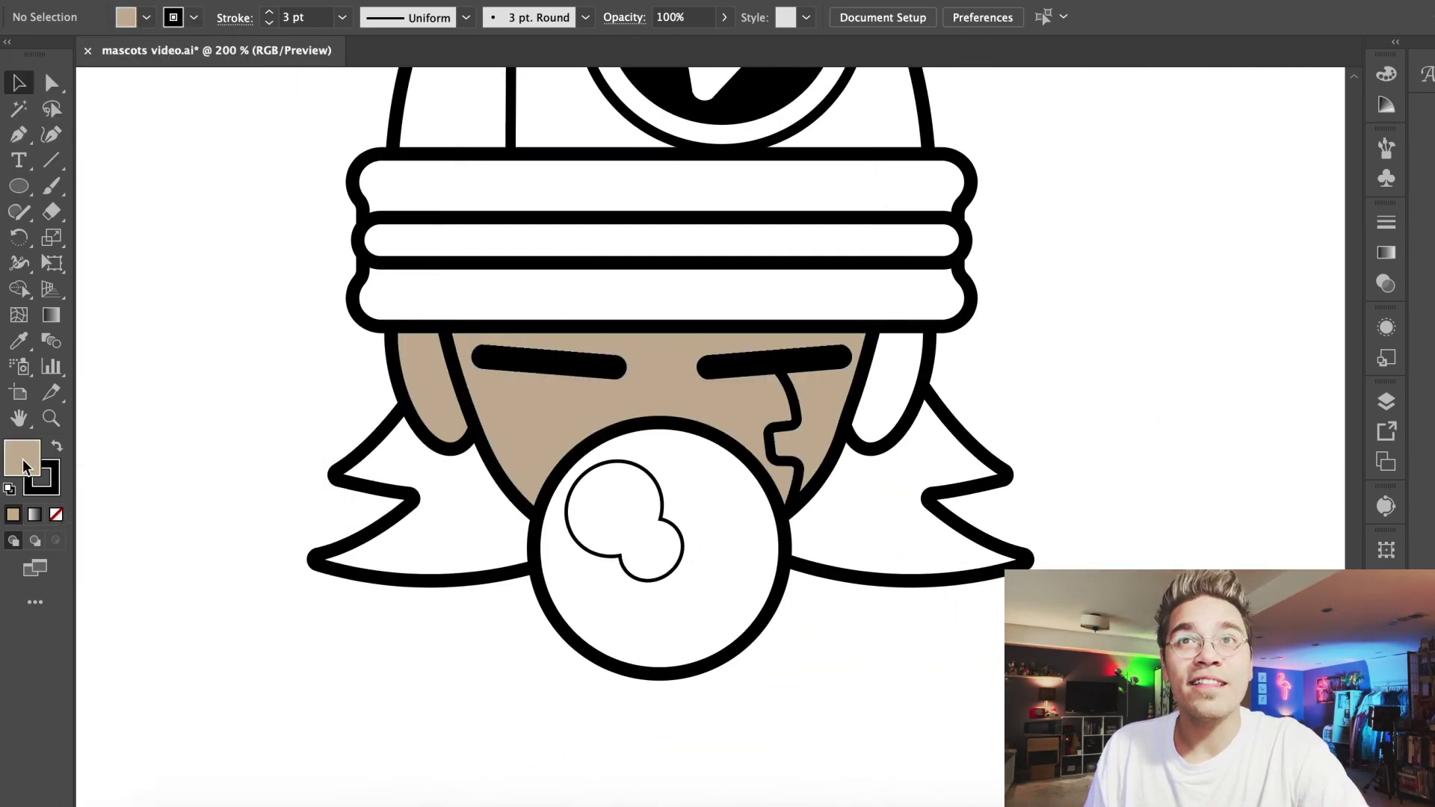
pyautogui.moveTo(26, 461); pyautogui.dragTo(882, 393)
# Recolor the face and both ears of the beanie character with a darker grayish brown
pyautogui.click(125, 17)
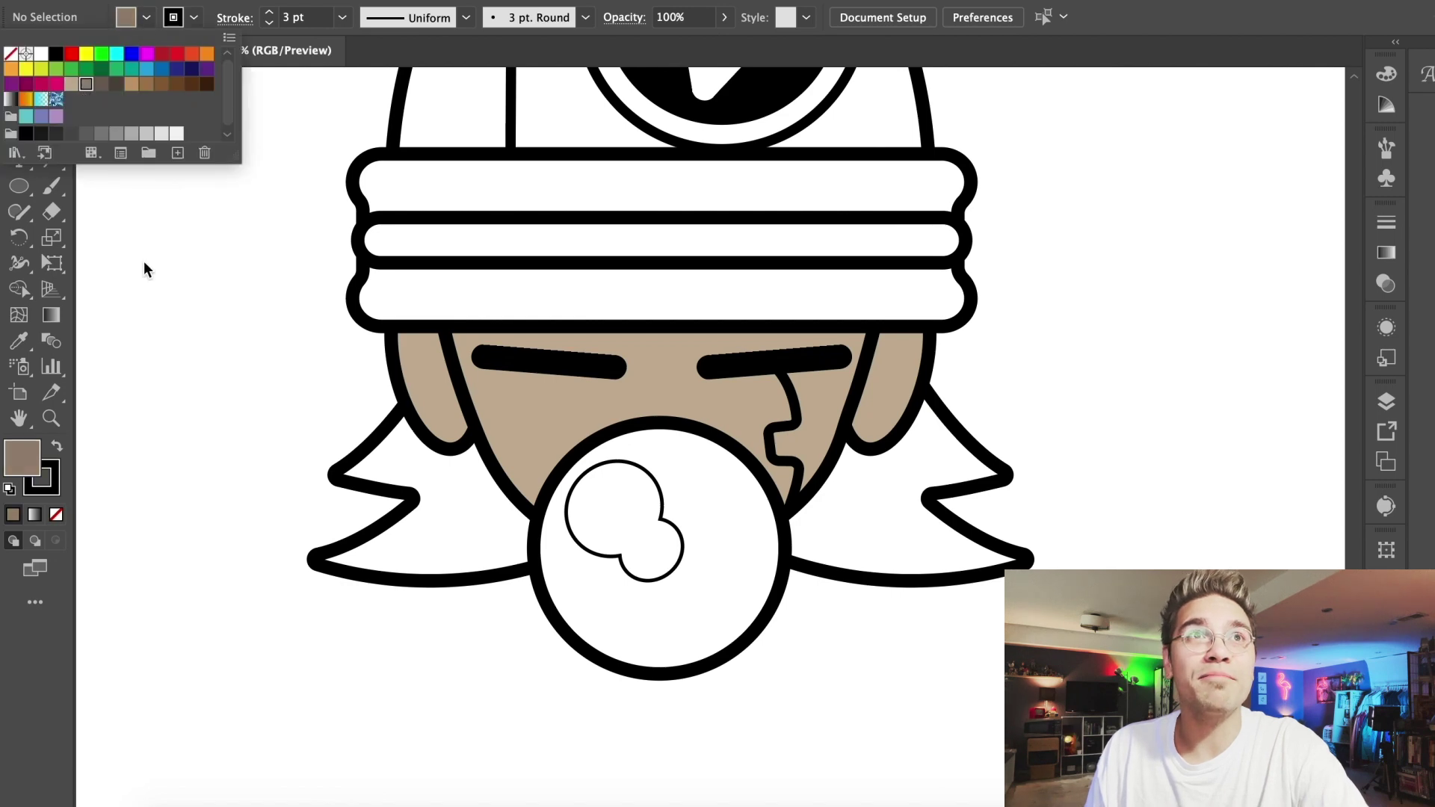
pyautogui.moveTo(22, 457); pyautogui.dragTo(512, 406)
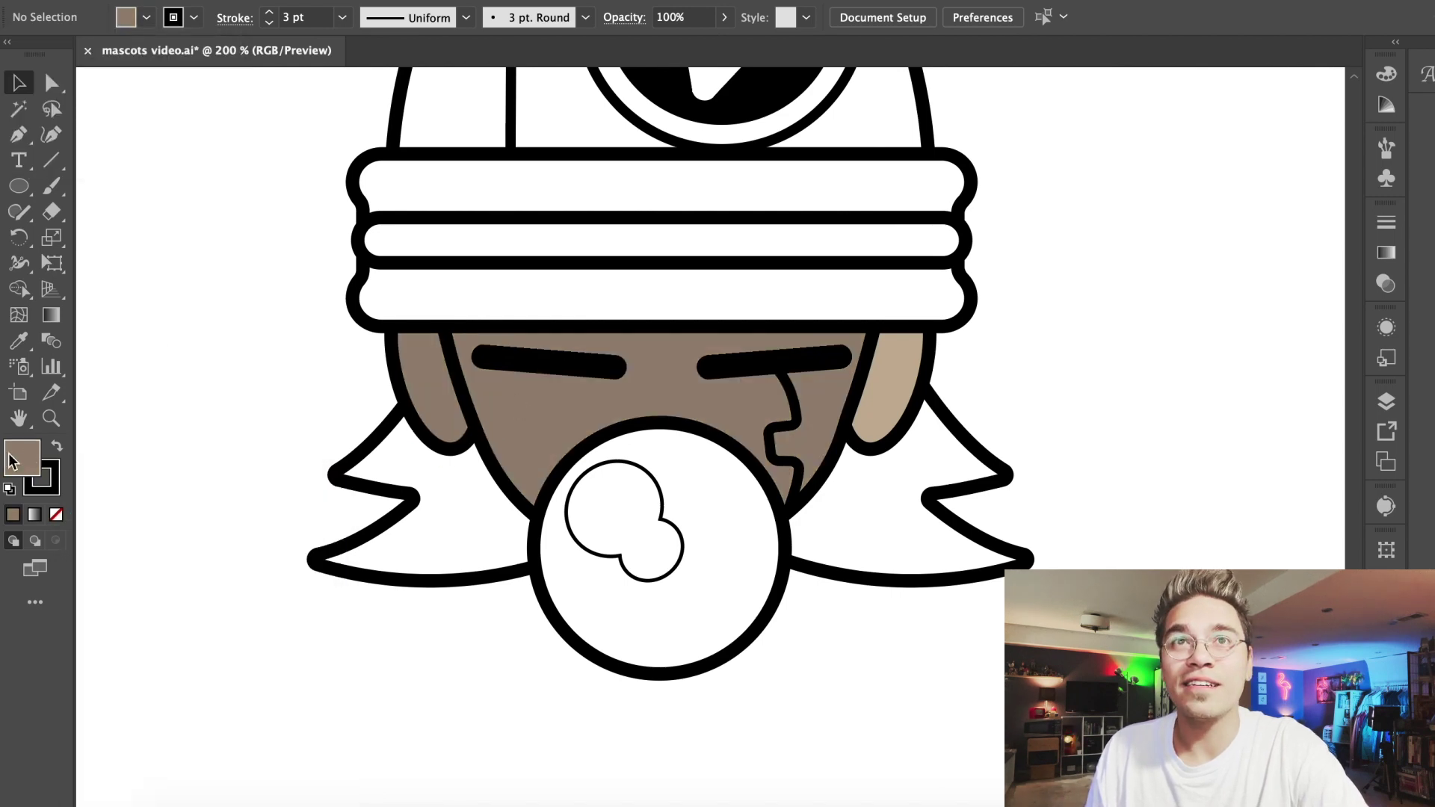
pyautogui.moveTo(12, 461); pyautogui.dragTo(889, 393)
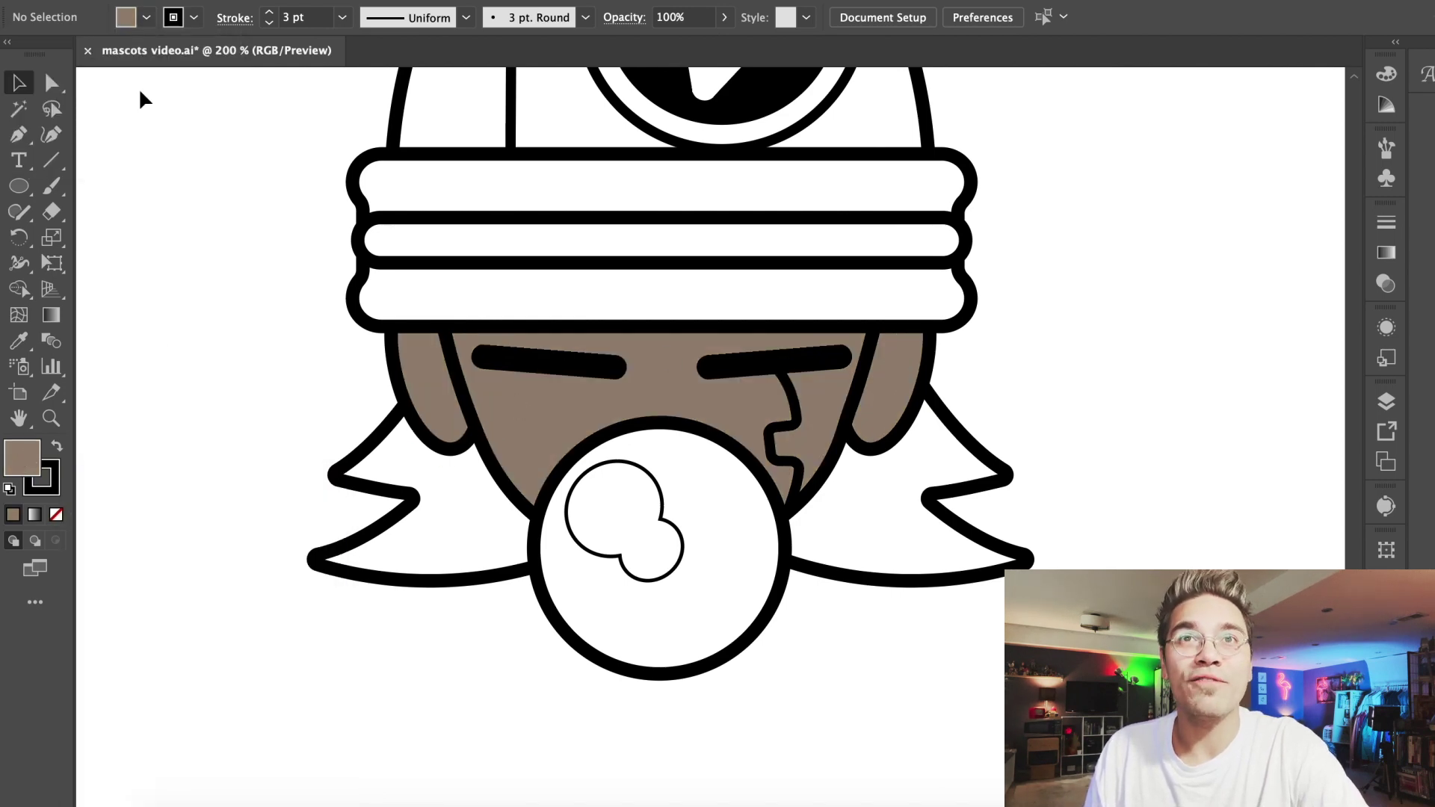
# Fill the beanie dome, its upper and lower bands, and both hair tufts with blue
pyautogui.click(147, 17)
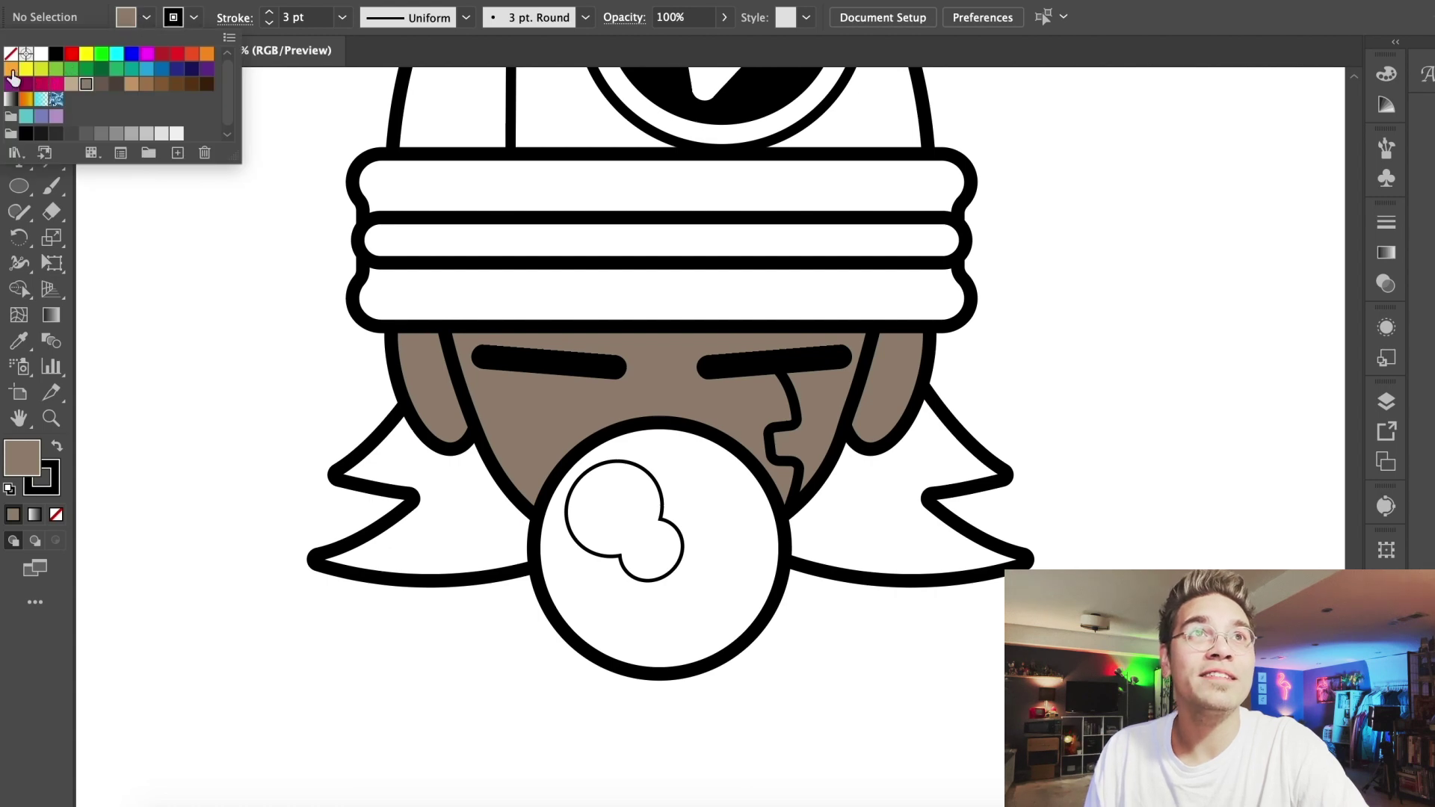
pyautogui.click(162, 70)
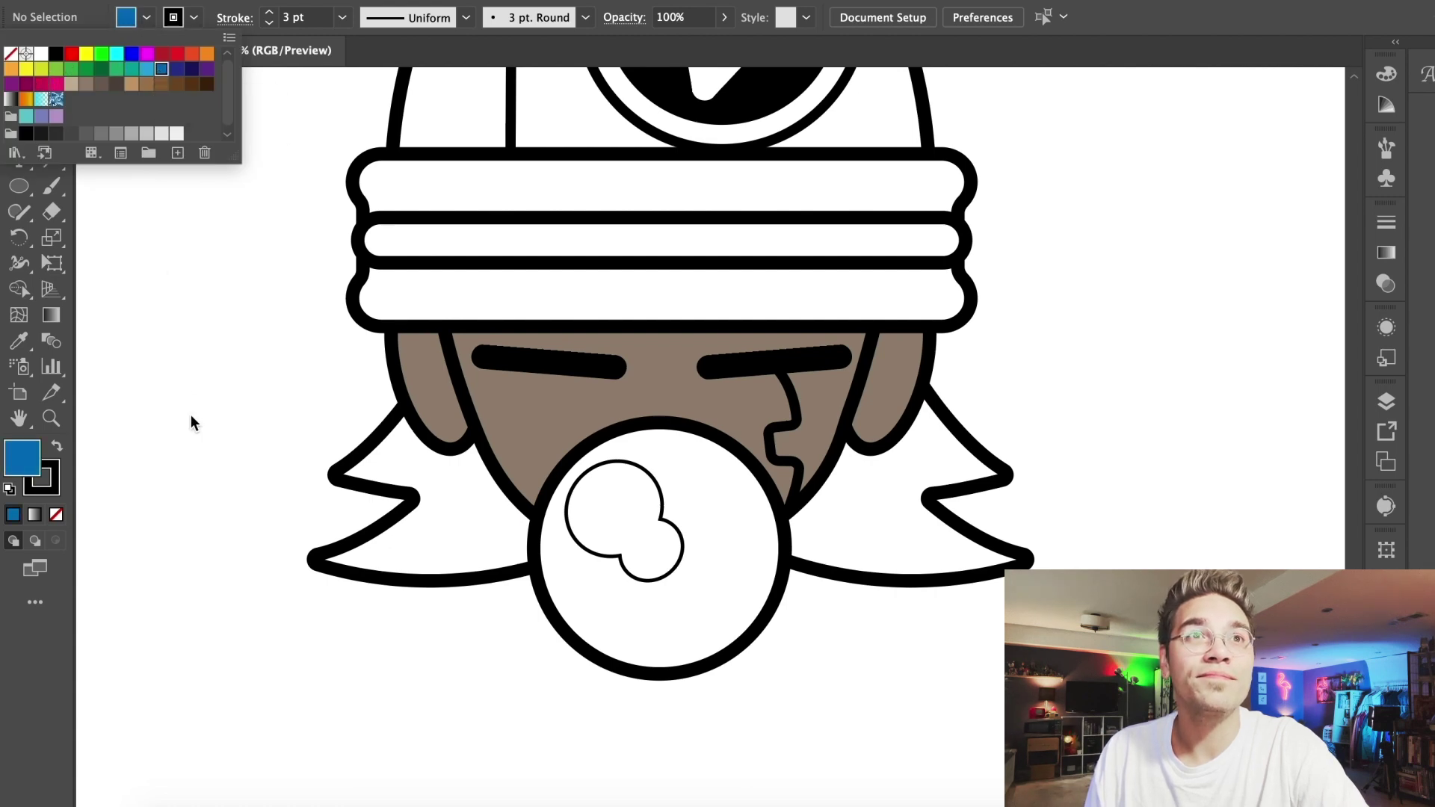
pyautogui.moveTo(22, 458); pyautogui.dragTo(449, 487)
pyautogui.moveTo(24, 458); pyautogui.dragTo(860, 512)
pyautogui.scroll(5, 308, 318)
pyautogui.moveTo(44, 469); pyautogui.dragTo(410, 347)
pyautogui.scroll(-3, 254, 290)
# Recolor both hair tufts of the beanie character with light blue
pyautogui.click(146, 17)
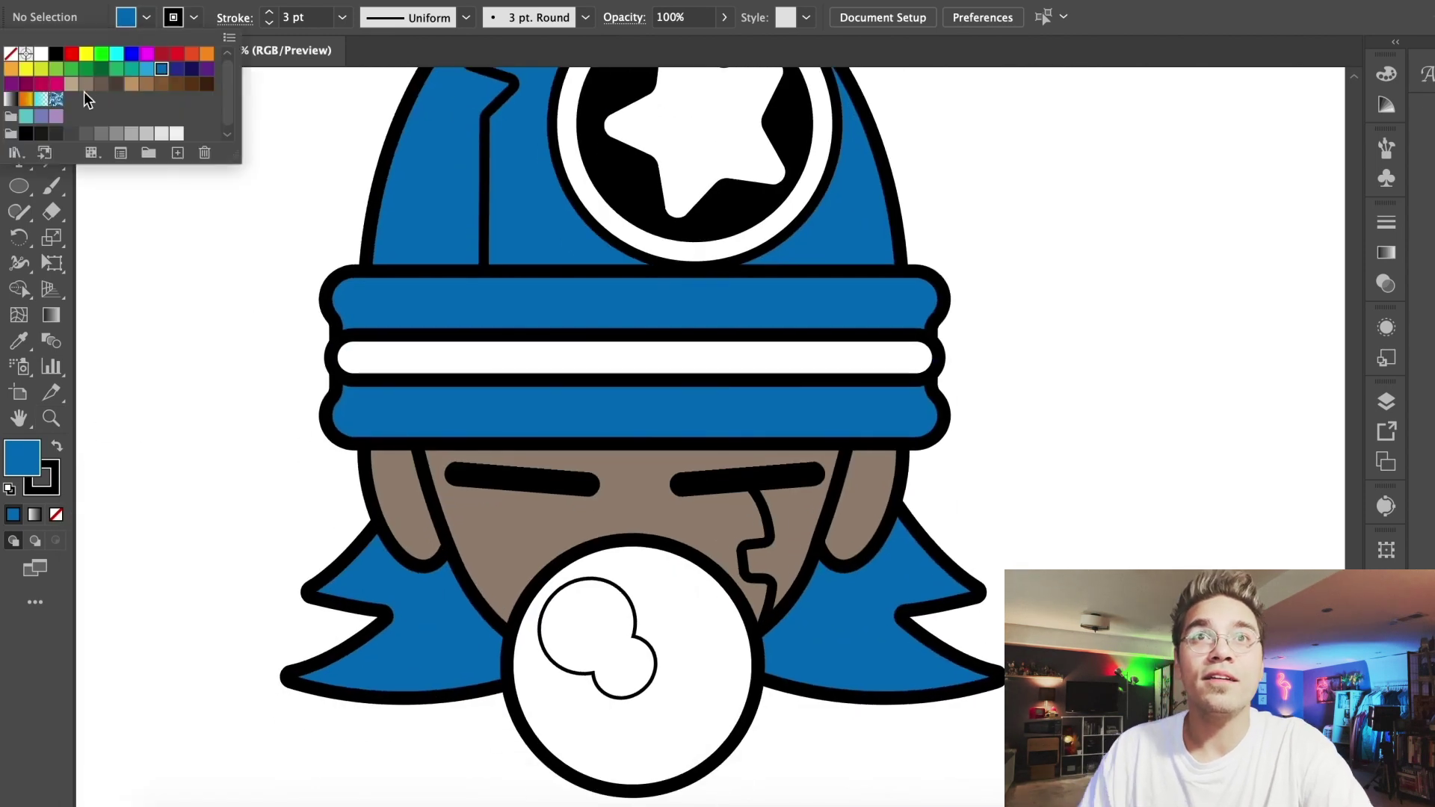
pyautogui.click(19, 457)
pyautogui.moveTo(19, 458); pyautogui.dragTo(824, 673)
# Change the face and both ears of the beanie character back to light tan
pyautogui.click(131, 21)
pyautogui.click(71, 81)
pyautogui.moveTo(37, 443); pyautogui.dragTo(409, 519)
pyautogui.moveTo(19, 462)
pyautogui.mouseDown()
pyautogui.moveTo(502, 531)
pyautogui.moveTo(828, 526)
pyautogui.mouseUp()
# Fill the bubble of the beanie character with magenta pink, leaving its highlight white
pyautogui.click(148, 18)
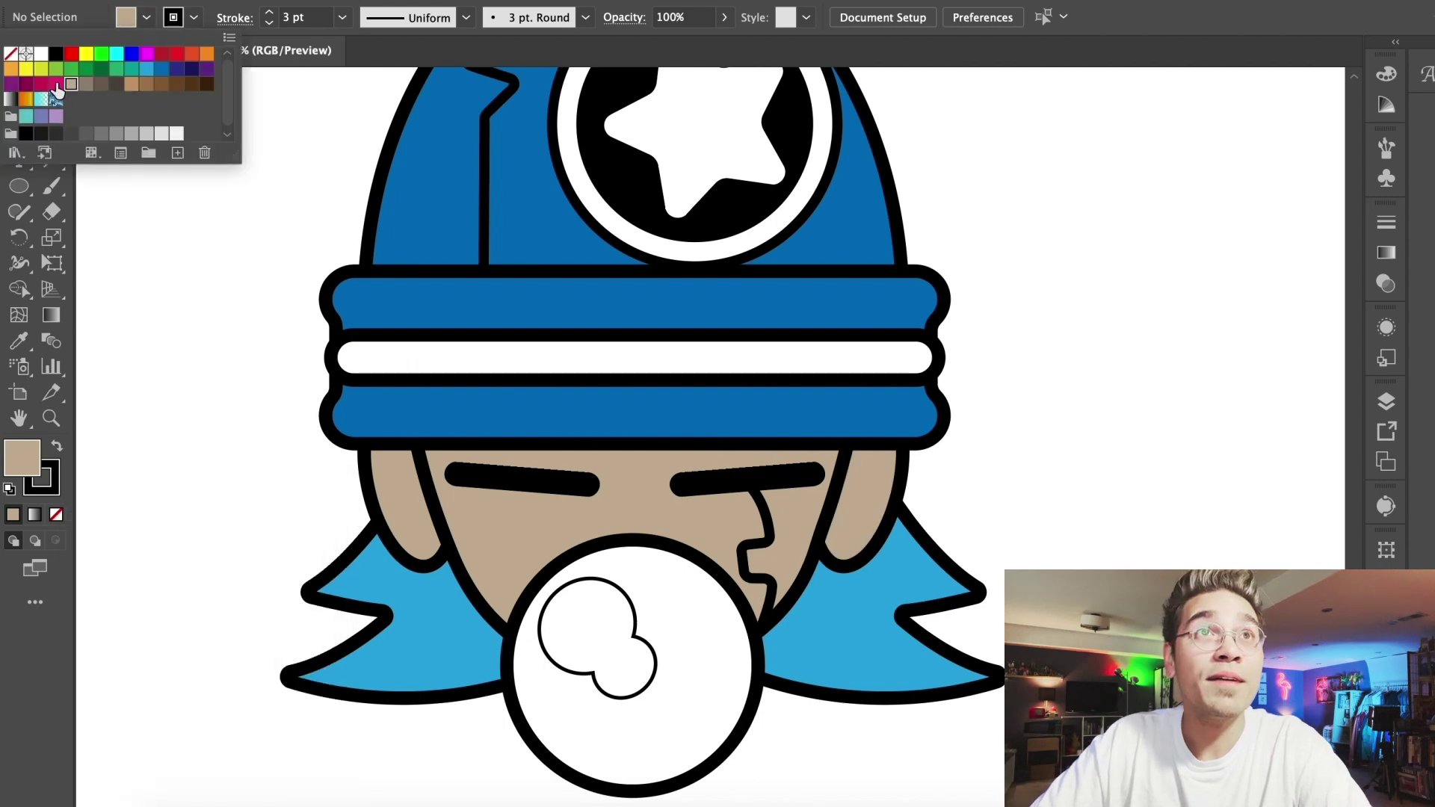
pyautogui.click(56, 84)
pyautogui.click(186, 372)
pyautogui.scroll(-2, 187, 377)
pyautogui.moveTo(22, 457); pyautogui.dragTo(635, 598)
pyautogui.scroll(5, 641, 740)
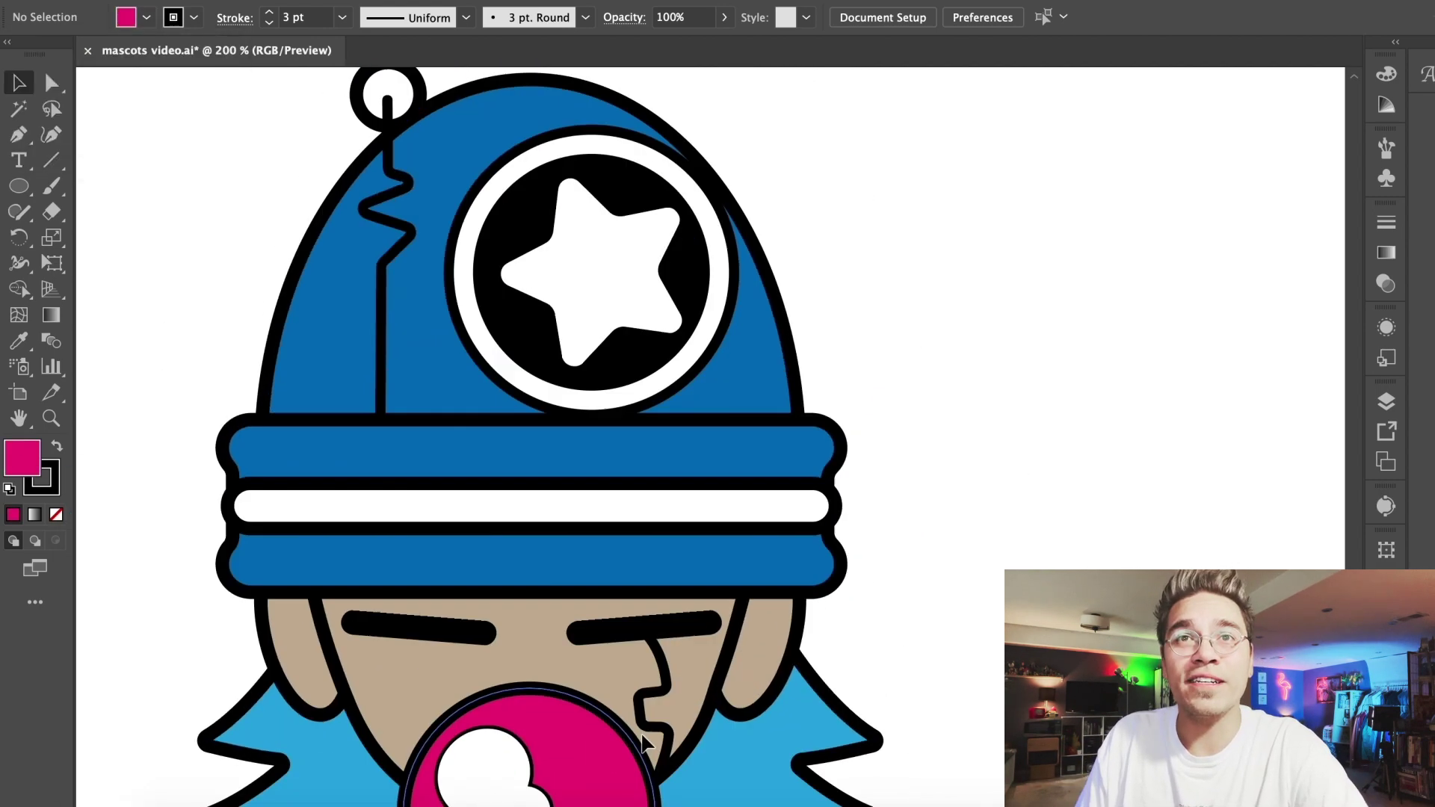
# Fill the star on the beanie badge and the antenna tip with yellow
pyautogui.click(147, 17)
pyautogui.click(88, 59)
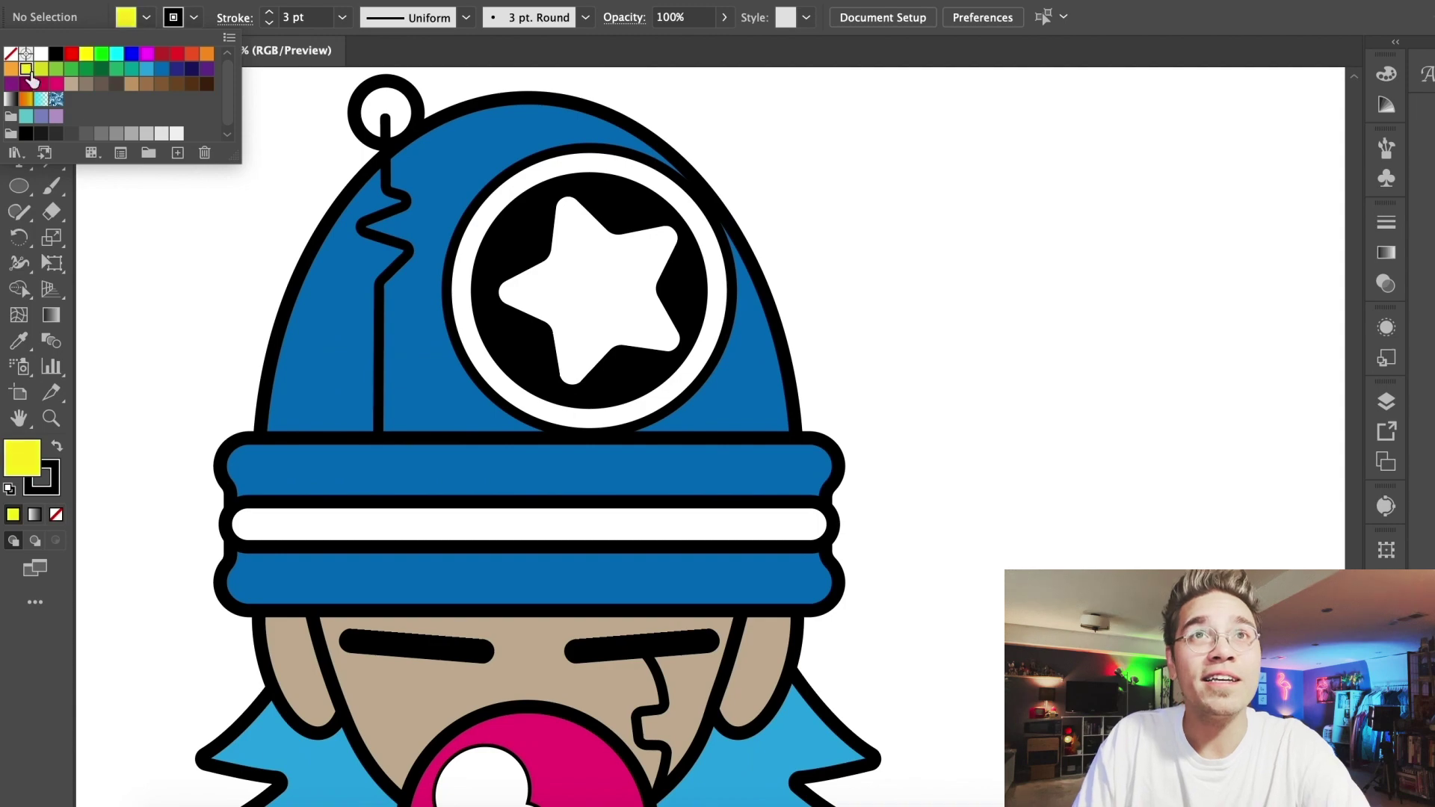
pyautogui.moveTo(29, 458); pyautogui.dragTo(635, 295)
pyautogui.moveTo(21, 463); pyautogui.dragTo(360, 103)
# Fill the helmet dome of the uncolored robot in the bottom row with dark red
pyautogui.press('super+minus')
pyautogui.press('super+minus')
pyautogui.press('super+minus')
pyautogui.hscroll(-4, 486, 585)
pyautogui.press('super+minus')
pyautogui.press('super+minus')
pyautogui.hscroll(-4, 487, 584)
pyautogui.scroll(2, 486, 584)
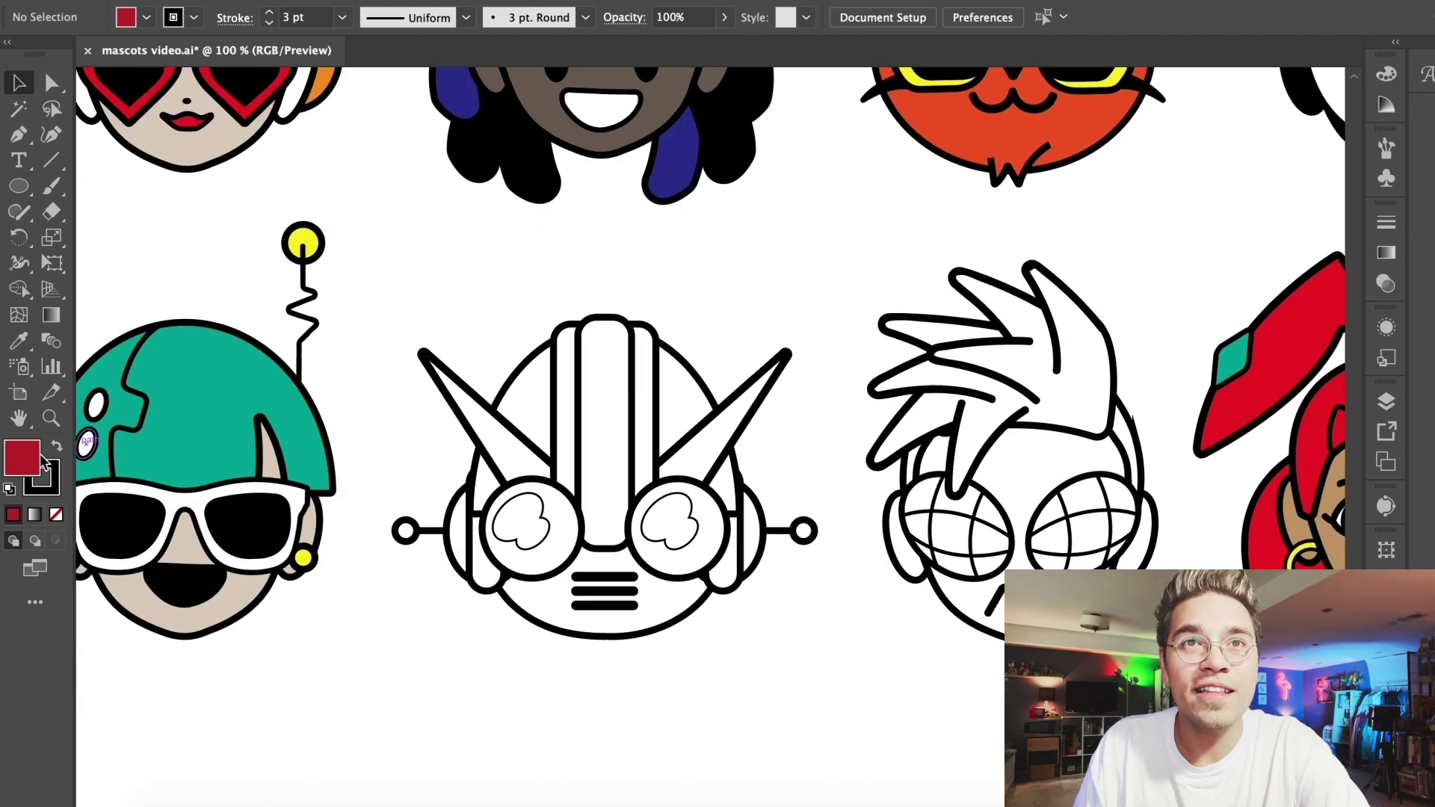
pyautogui.moveTo(23, 457); pyautogui.dragTo(527, 412)
# Fill the central stripe of the robot's helmet with orange
pyautogui.click(146, 17)
pyautogui.click(176, 54)
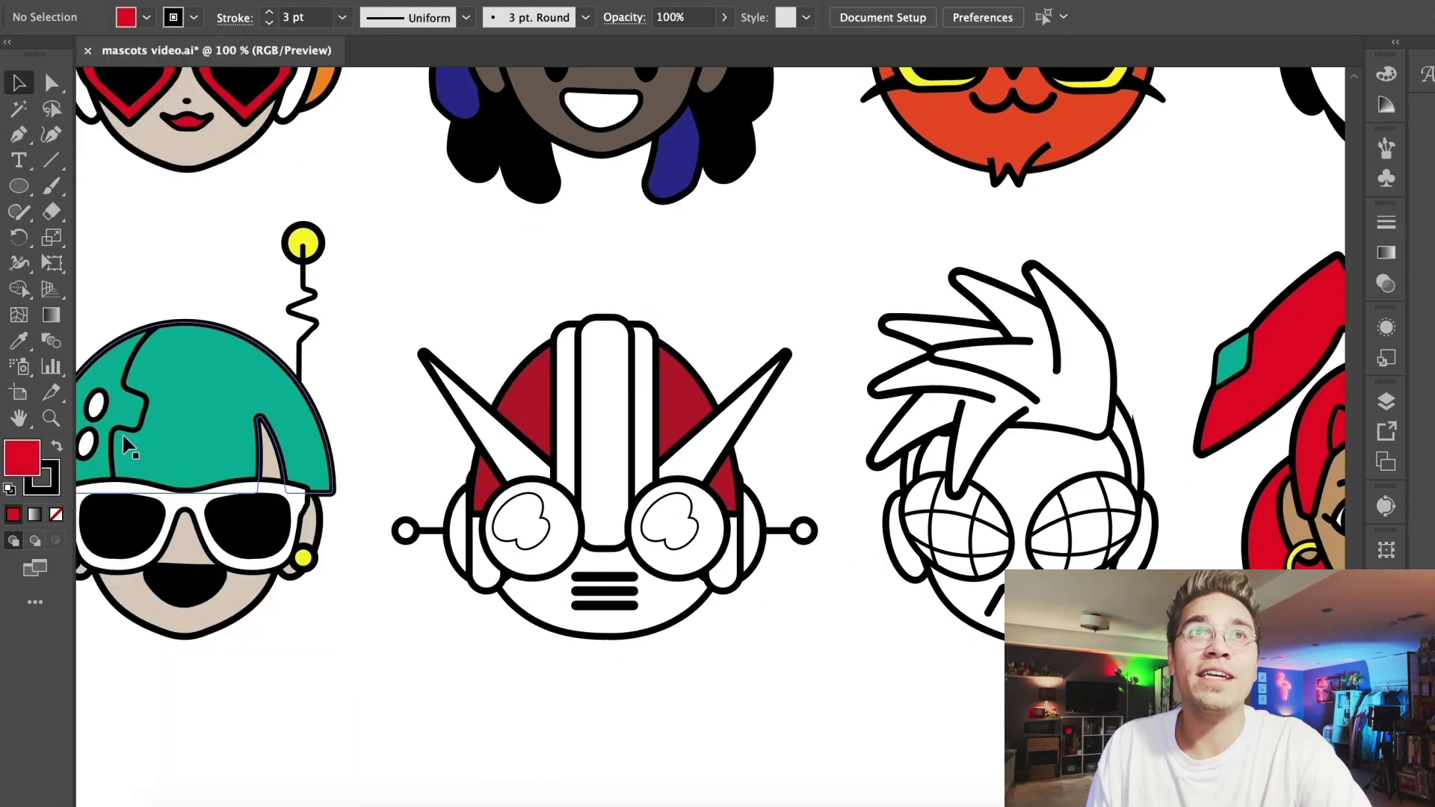
pyautogui.click(146, 17)
pyautogui.click(208, 57)
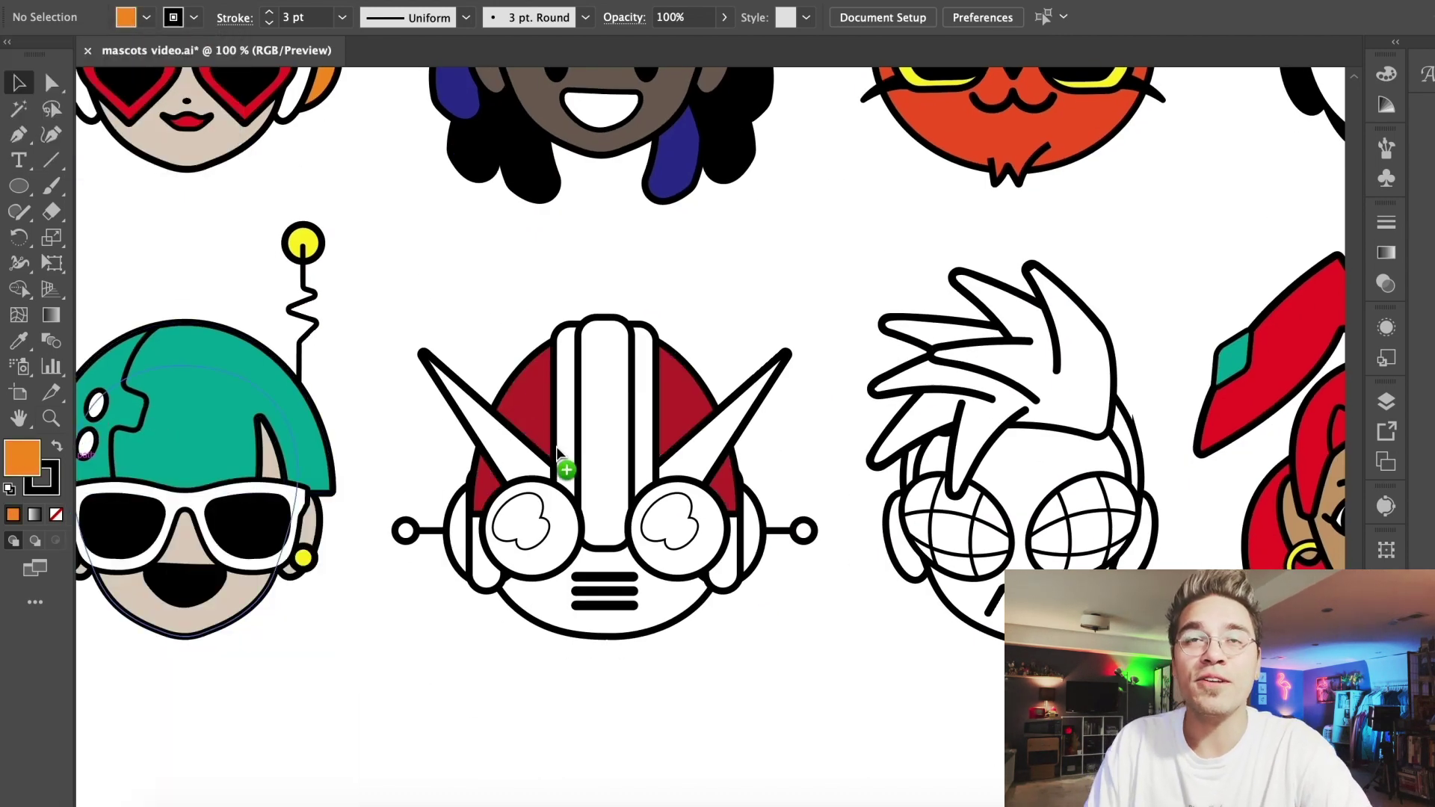
pyautogui.moveTo(557, 452); pyautogui.dragTo(598, 418)
# Fill the robot's lower face and both round ear pieces with gray
pyautogui.scroll(-3, 426, 272)
pyautogui.press('super+plus')
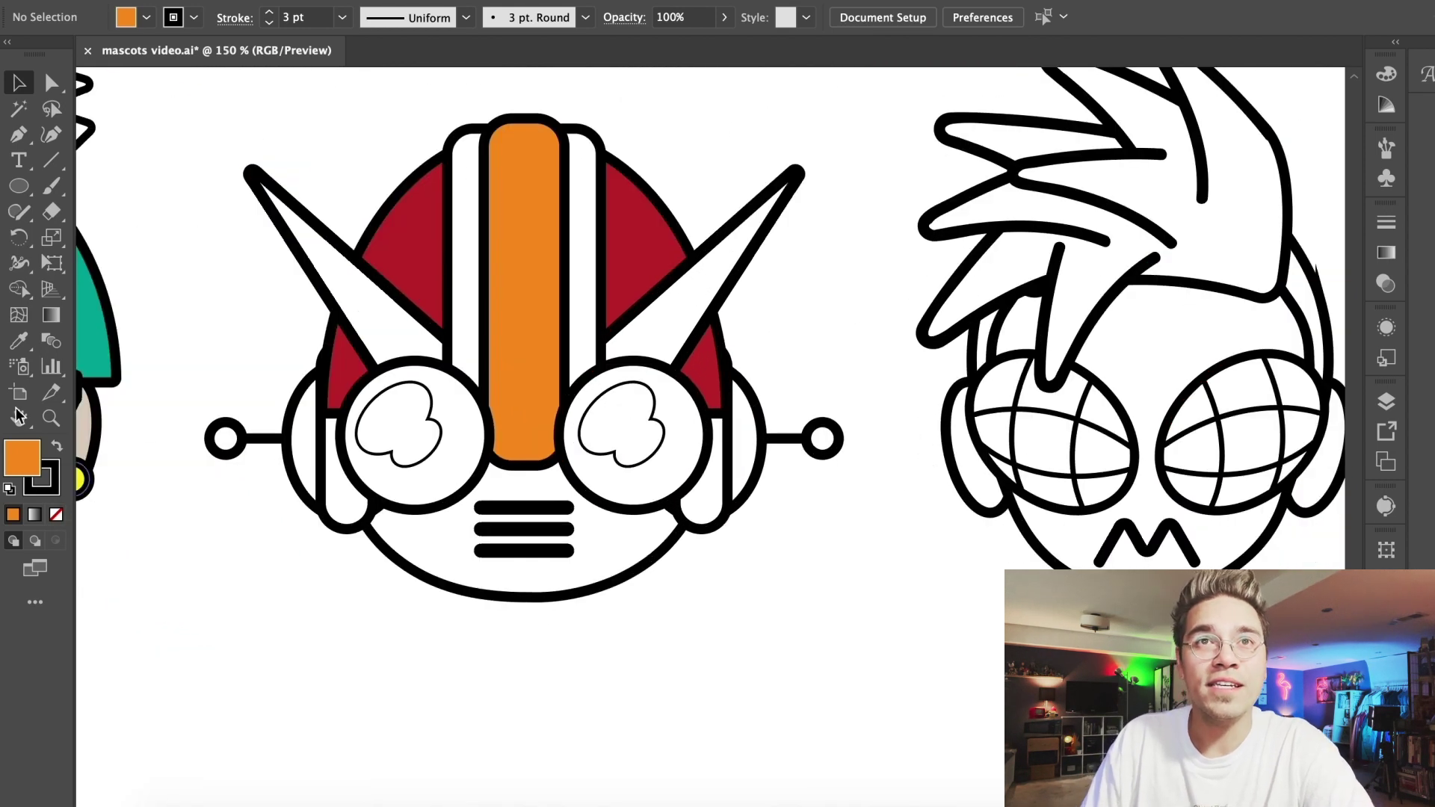
pyautogui.click(146, 17)
pyautogui.click(133, 135)
pyautogui.moveTo(15, 468); pyautogui.dragTo(426, 484)
pyautogui.moveTo(222, 438); pyautogui.dragTo(304, 442)
pyautogui.moveTo(27, 454); pyautogui.dragTo(742, 439)
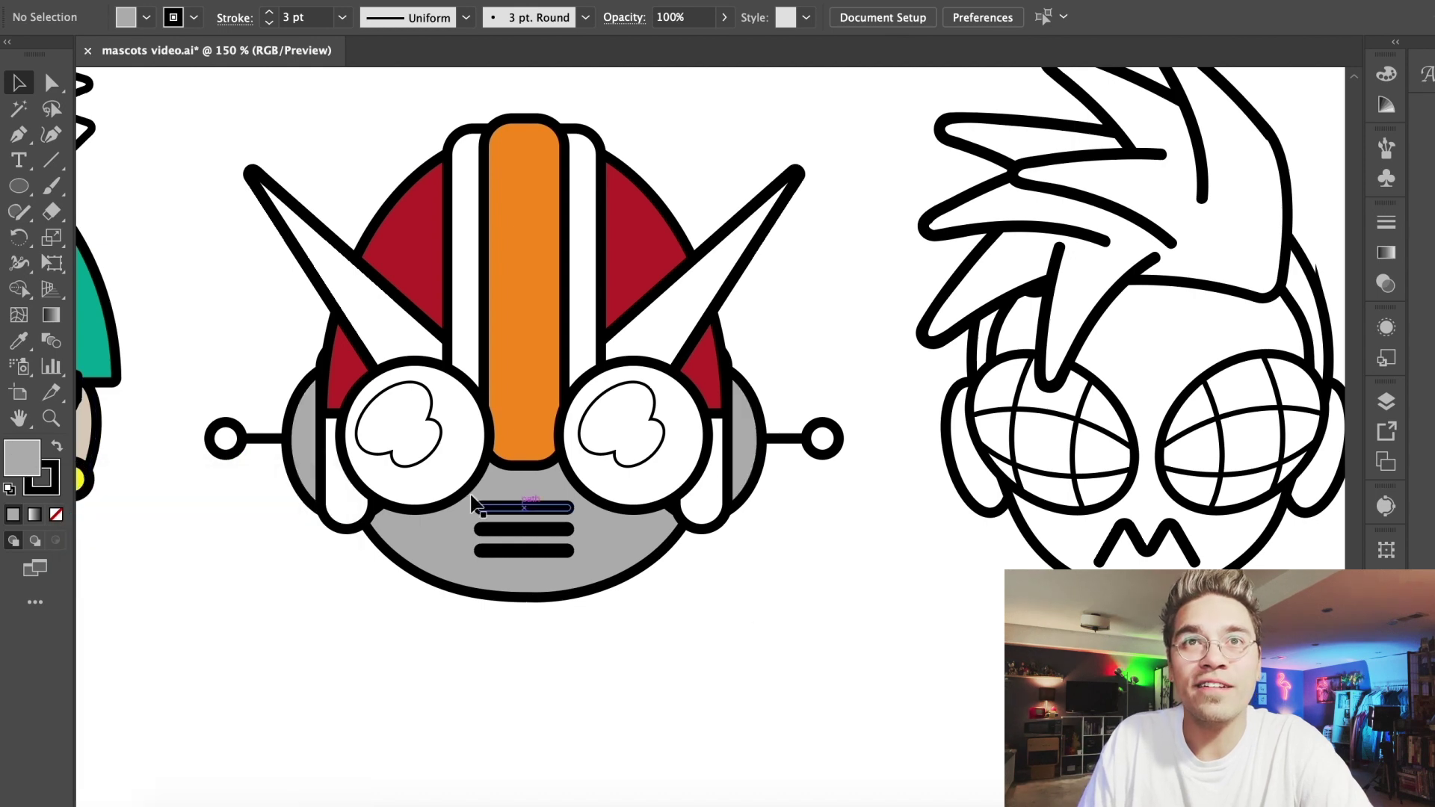
pyautogui.doubleClick(337, 489)
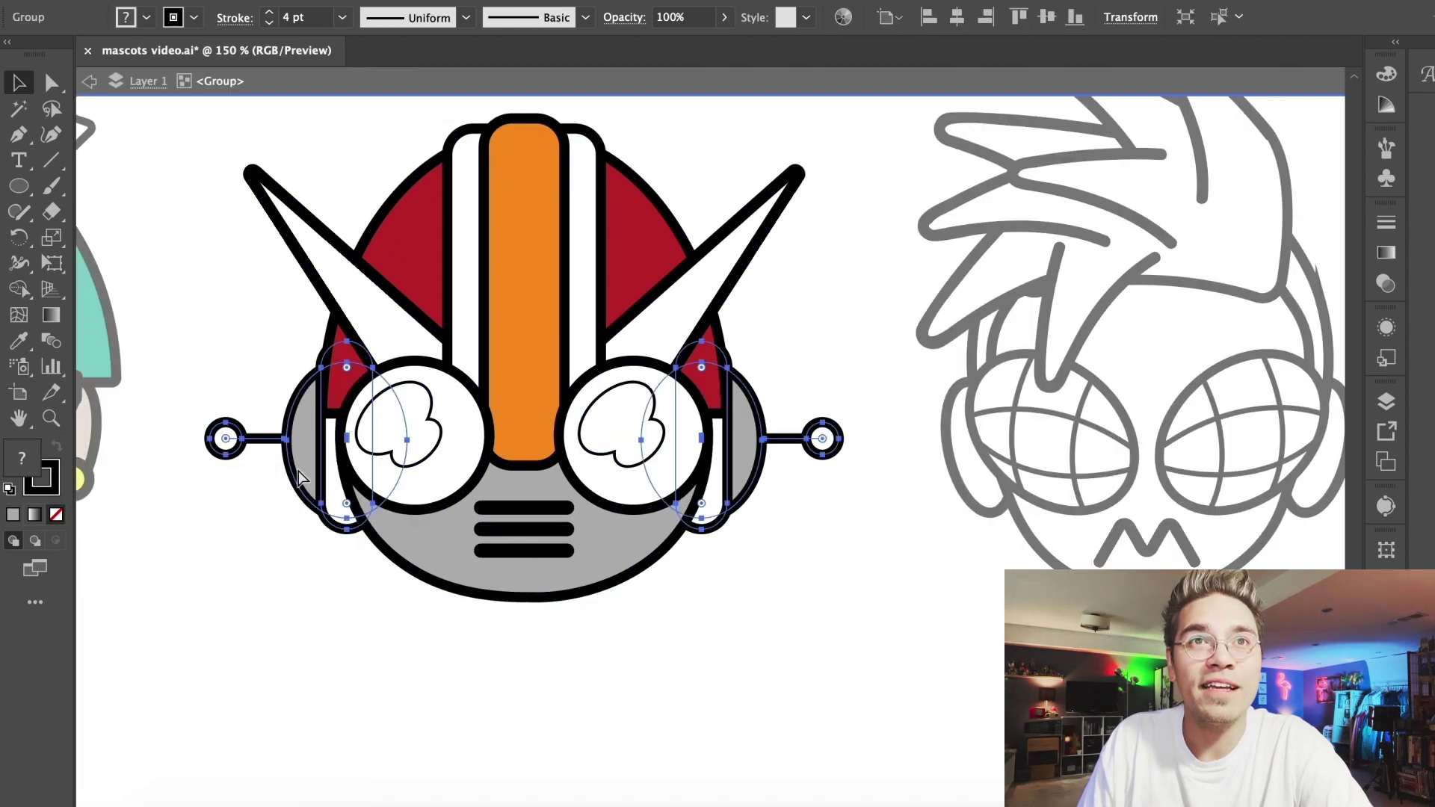
pyautogui.doubleClick(292, 630)
pyautogui.doubleClick(320, 510)
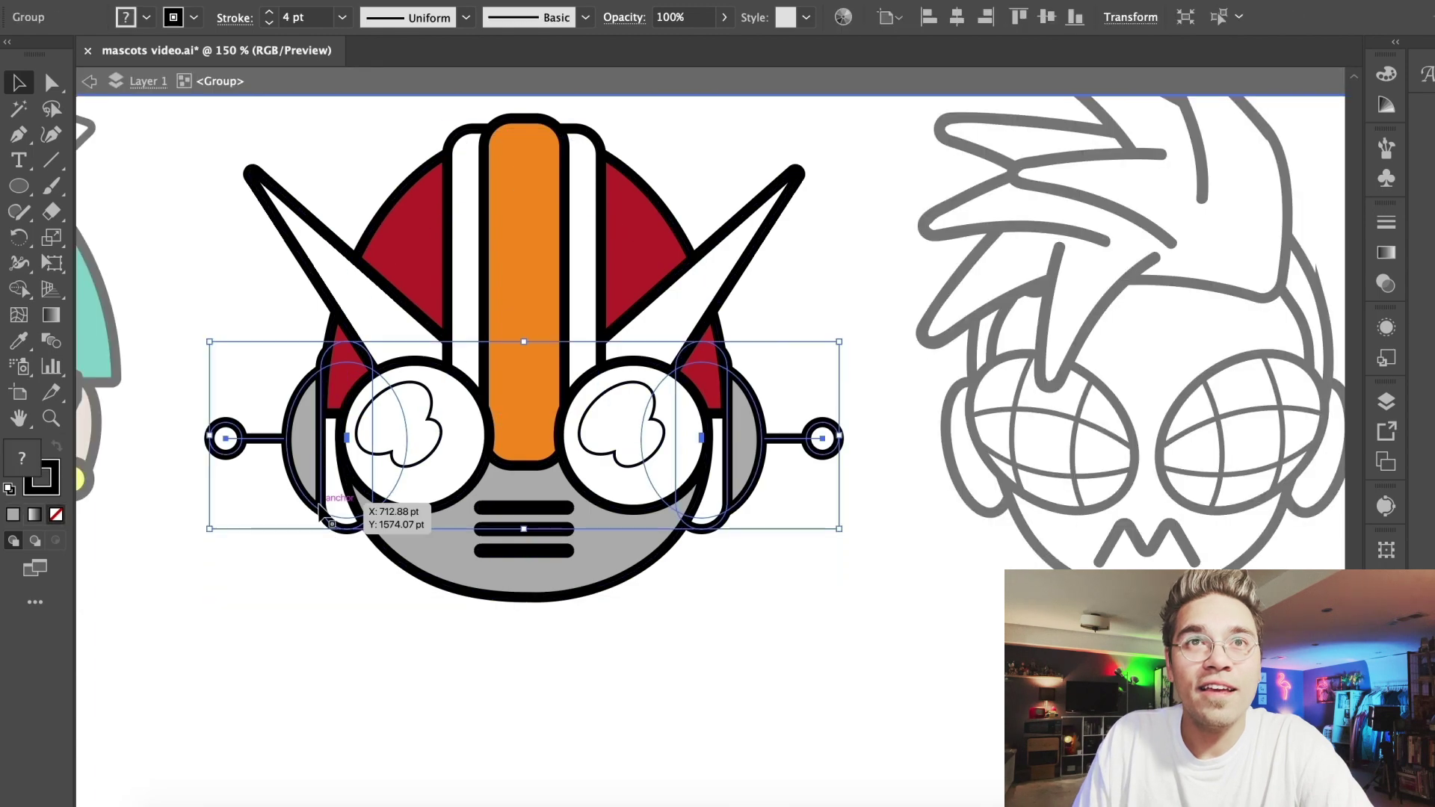
pyautogui.doubleClick(302, 662)
# Fill the tips of both side antennas of the robot with orange
pyautogui.press('super+minus')
pyautogui.press('super+minus')
pyautogui.press('super+minus')
pyautogui.press('super+minus')
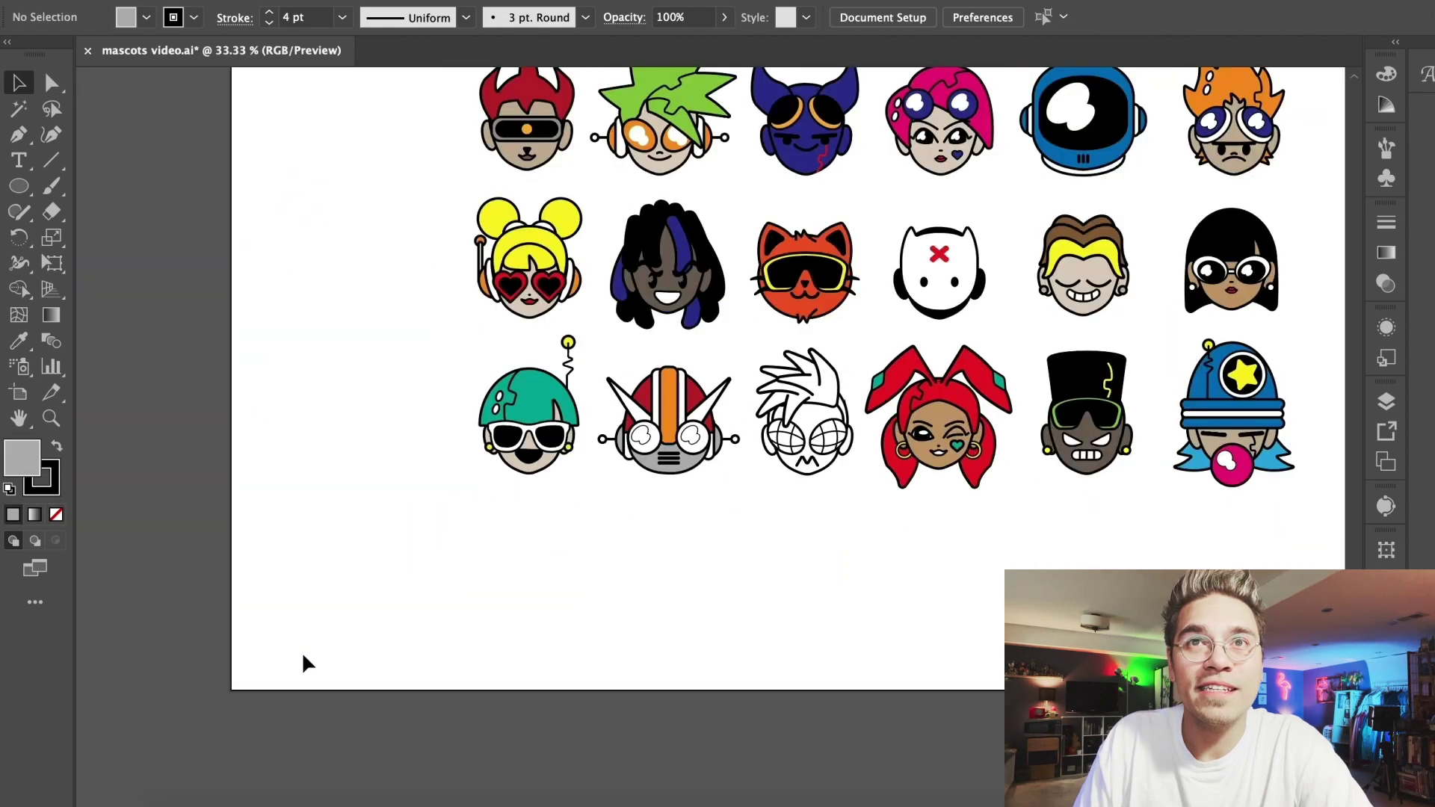
pyautogui.press('super+plus')
pyautogui.press('super+plus')
pyautogui.press('super+plus')
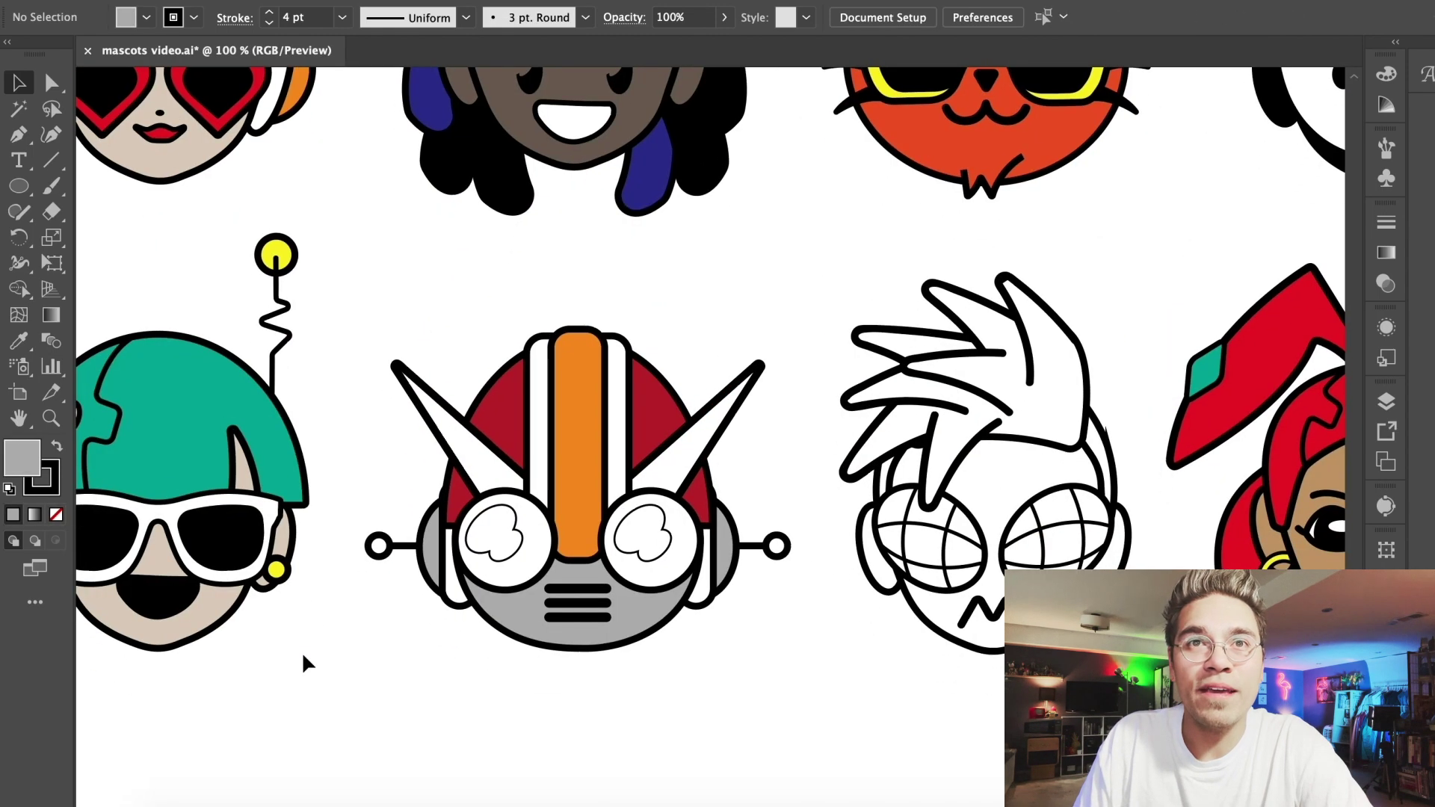
pyautogui.click(147, 18)
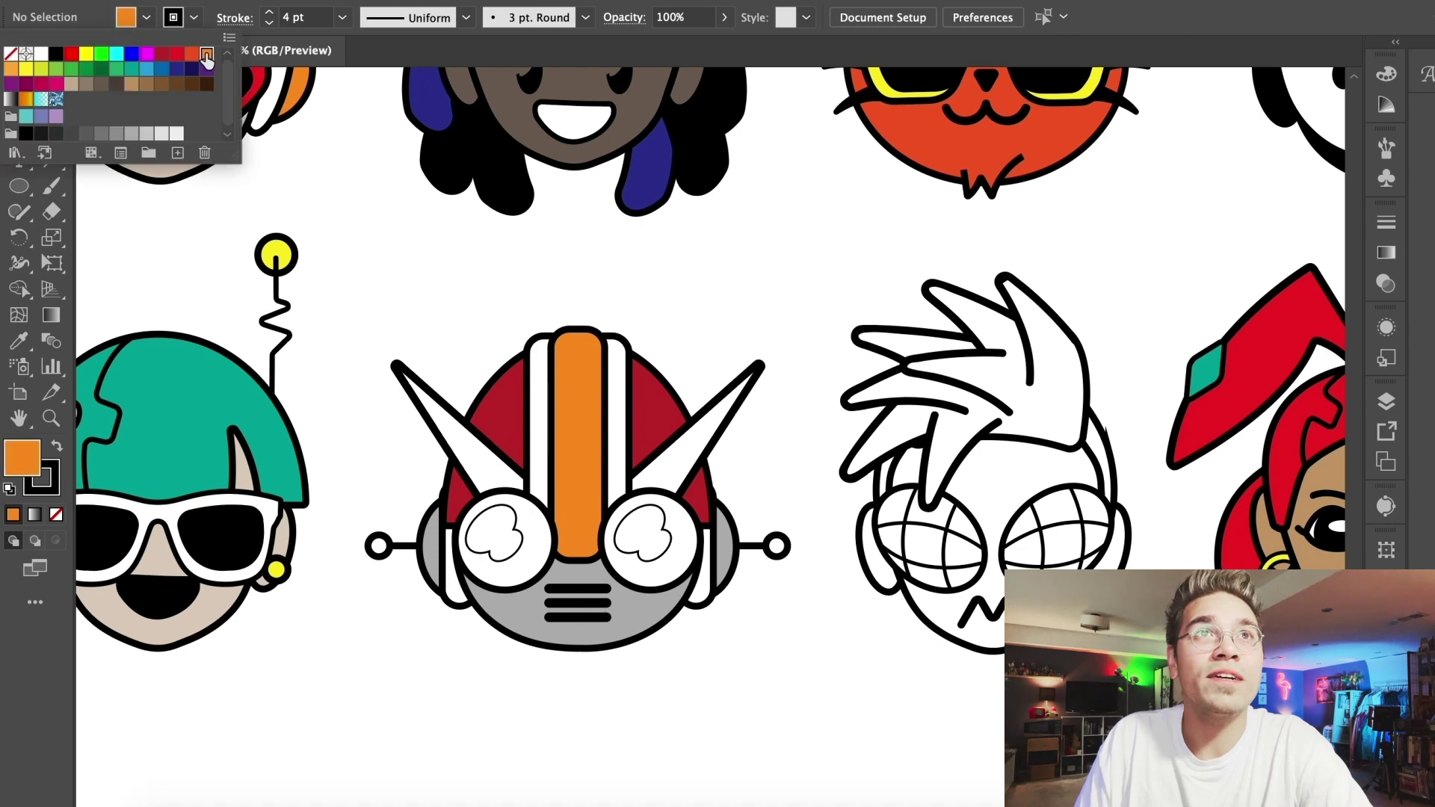
pyautogui.click(431, 274)
pyautogui.press('super+plus')
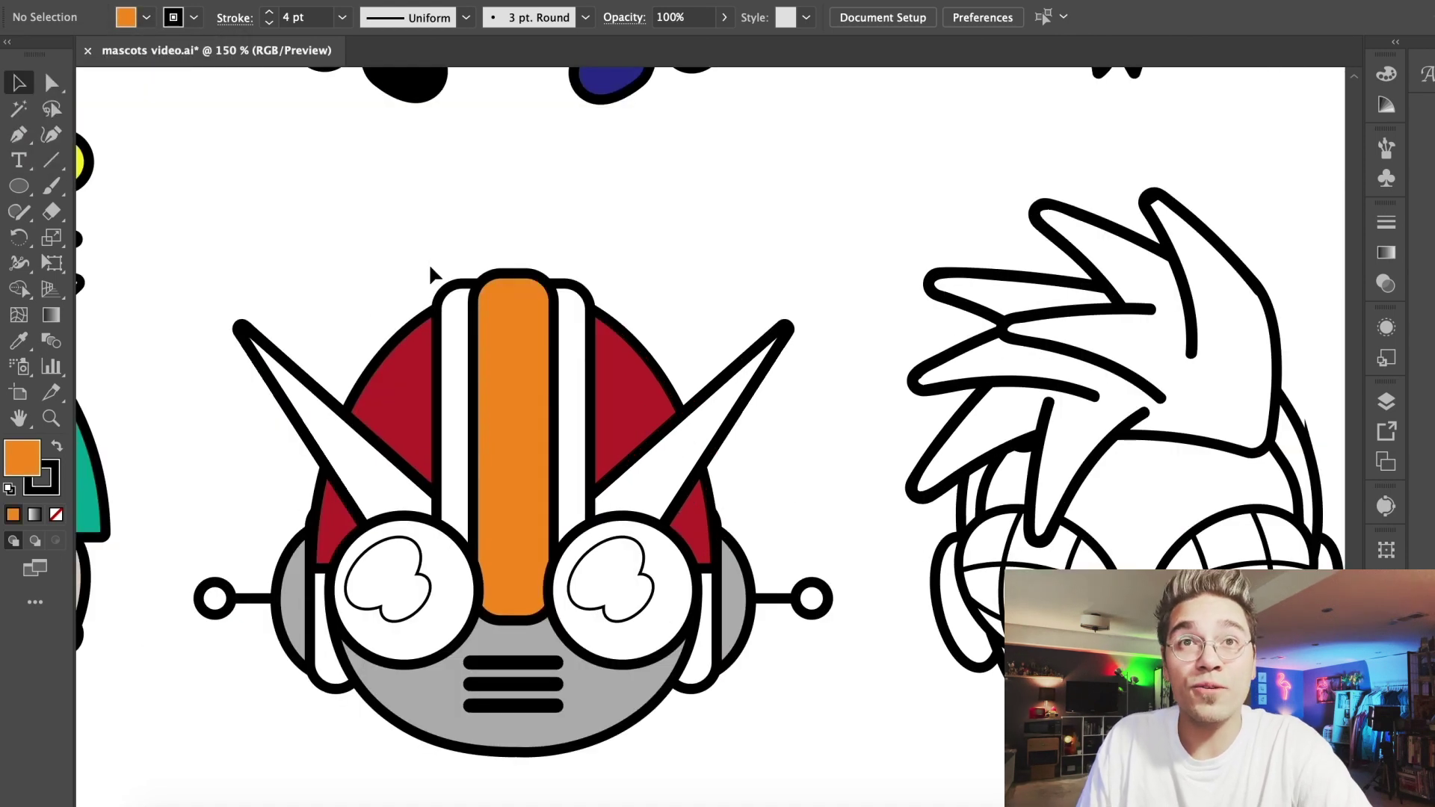
pyautogui.scroll(-2, 431, 273)
pyautogui.scroll(-6, 183, 387)
pyautogui.press('super+plus')
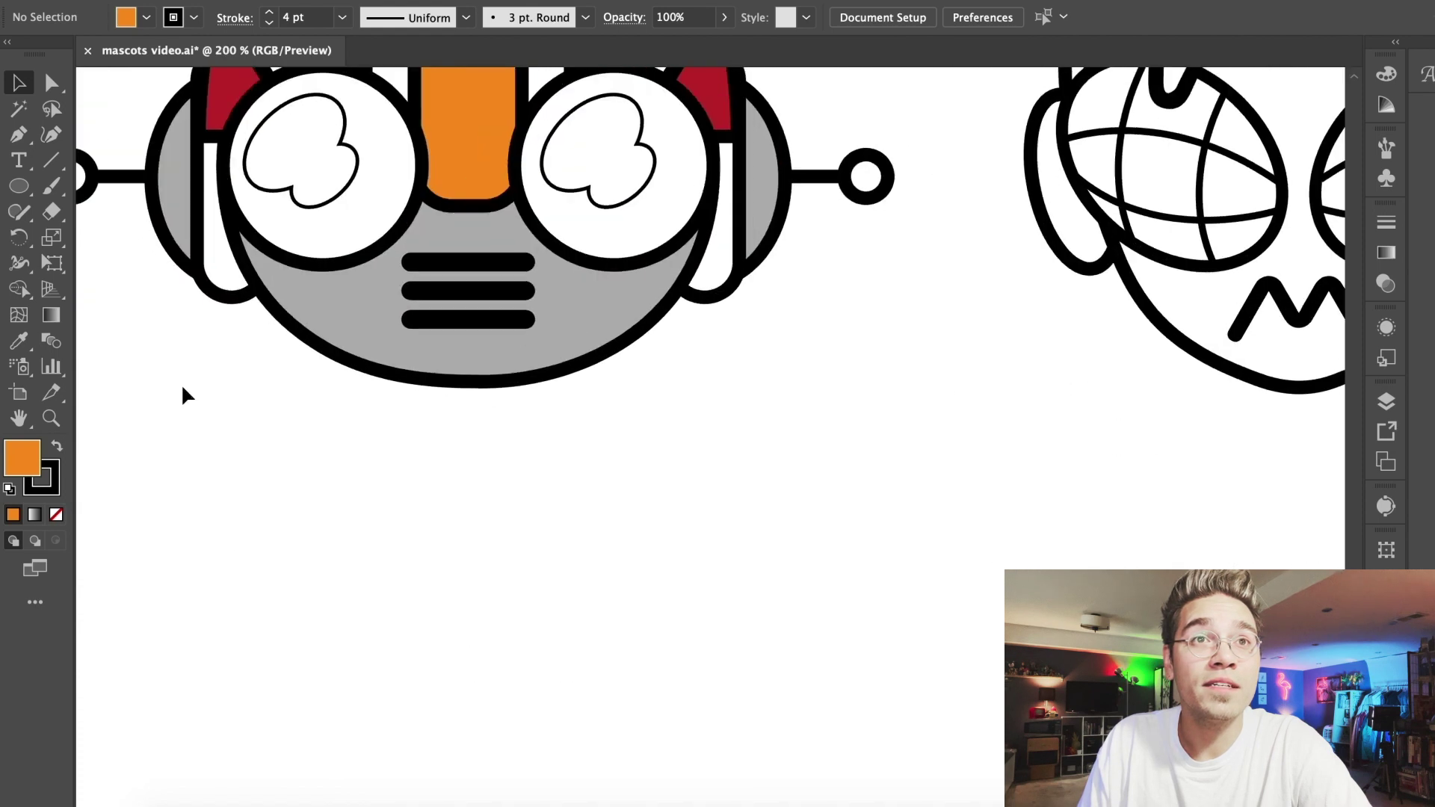
pyautogui.scroll(3, 183, 388)
pyautogui.hscroll(-5, 182, 387)
pyautogui.moveTo(16, 459); pyautogui.dragTo(1048, 288)
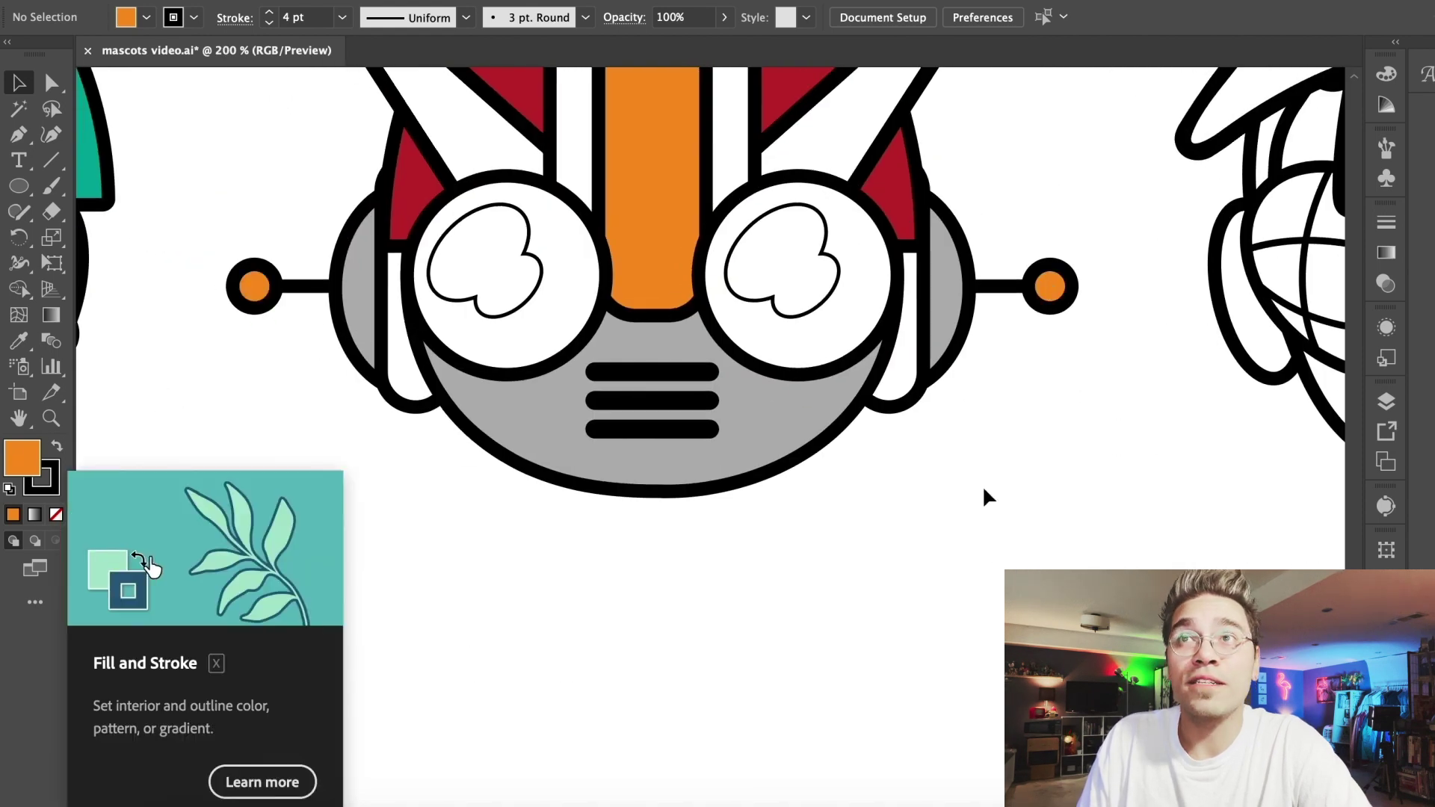
# Fill both round eye lenses of the robot with dark blue, leaving the highlights white
pyautogui.press('super+minus')
pyautogui.click(147, 18)
pyautogui.click(173, 72)
pyautogui.click(280, 296)
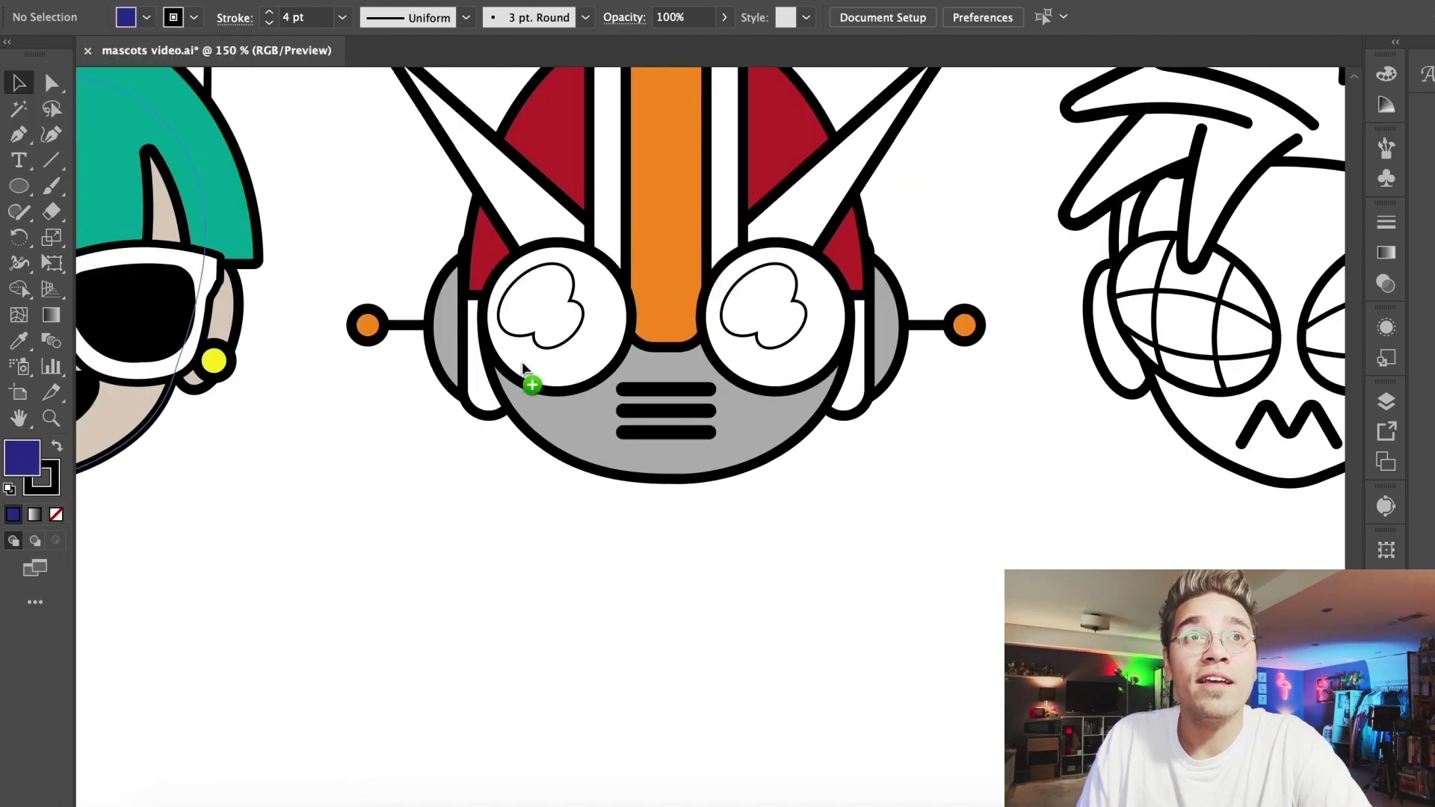
pyautogui.moveTo(523, 368); pyautogui.dragTo(527, 370)
pyautogui.moveTo(22, 457); pyautogui.dragTo(796, 366)
# Fill the horns, headpiece, face and ears of the horned character in the top row with orange
pyautogui.press('super+minus')
pyautogui.press('super+minus')
pyautogui.press('super+minus')
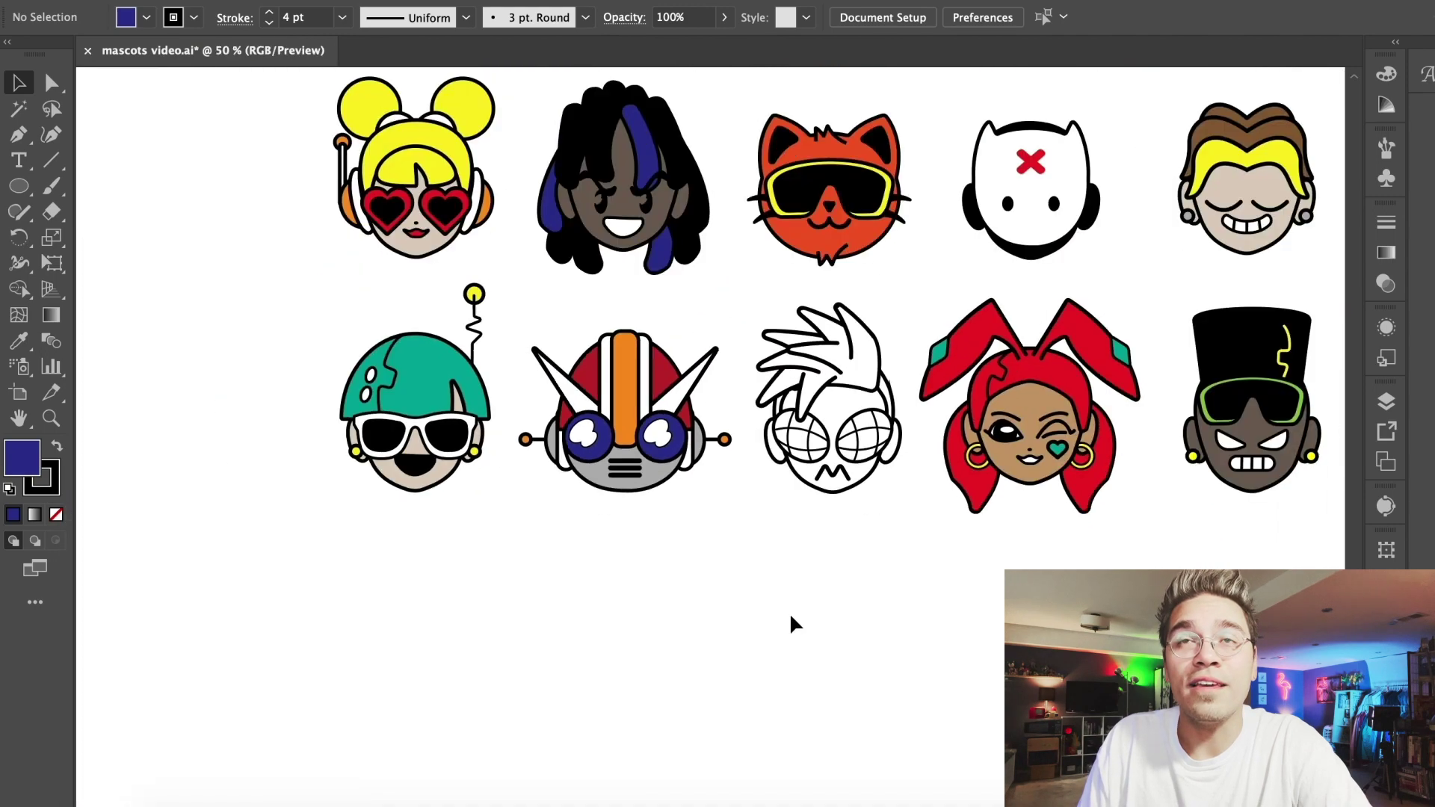
pyautogui.hscroll(3, 791, 617)
pyautogui.scroll(2, 791, 617)
pyautogui.press('super+plus')
pyautogui.press('super+plus')
pyautogui.press('super+plus')
pyautogui.hscroll(10, 790, 617)
pyautogui.scroll(-4, 791, 617)
pyautogui.press('super+plus')
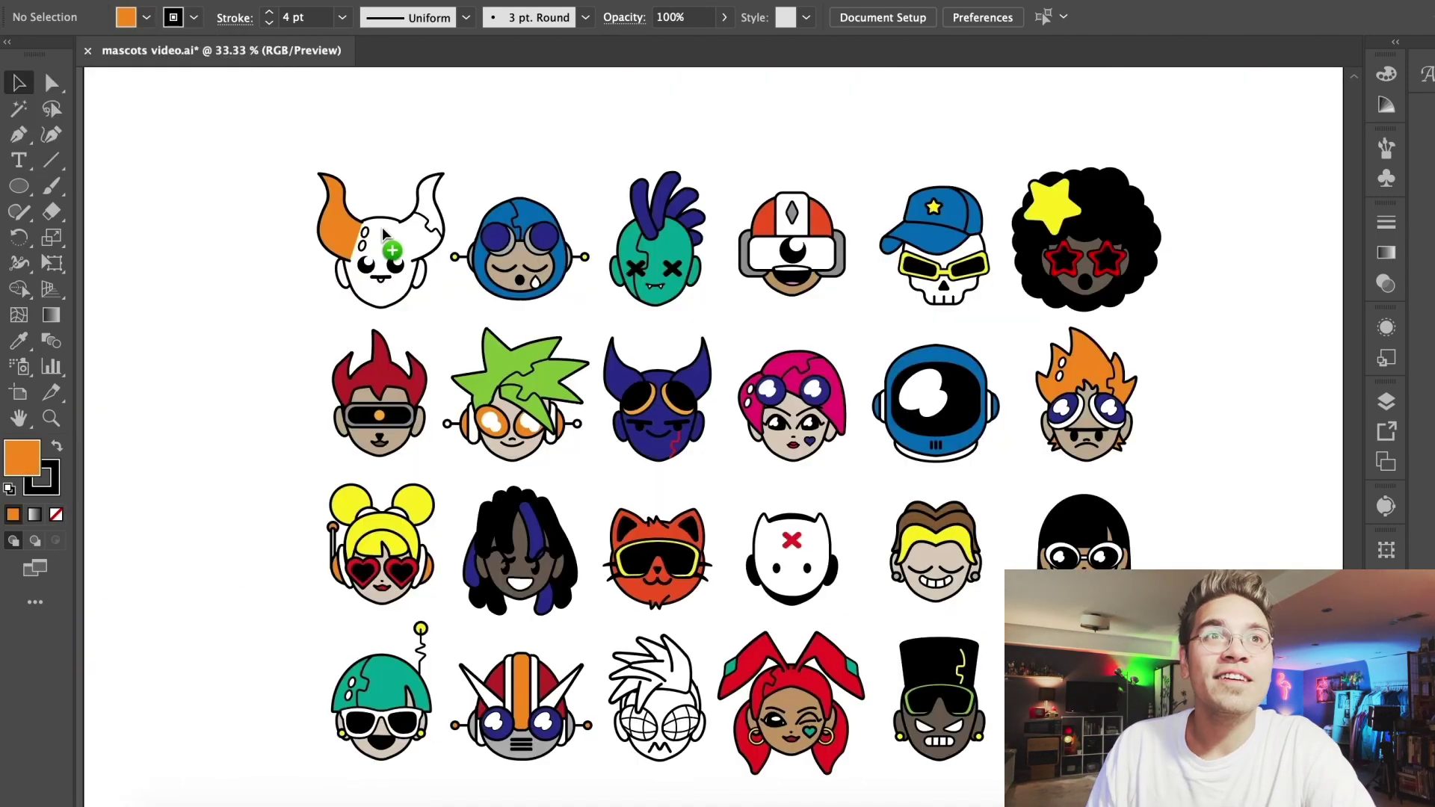
pyautogui.moveTo(22, 457); pyautogui.dragTo(342, 275)
pyautogui.moveTo(22, 458); pyautogui.dragTo(421, 275)
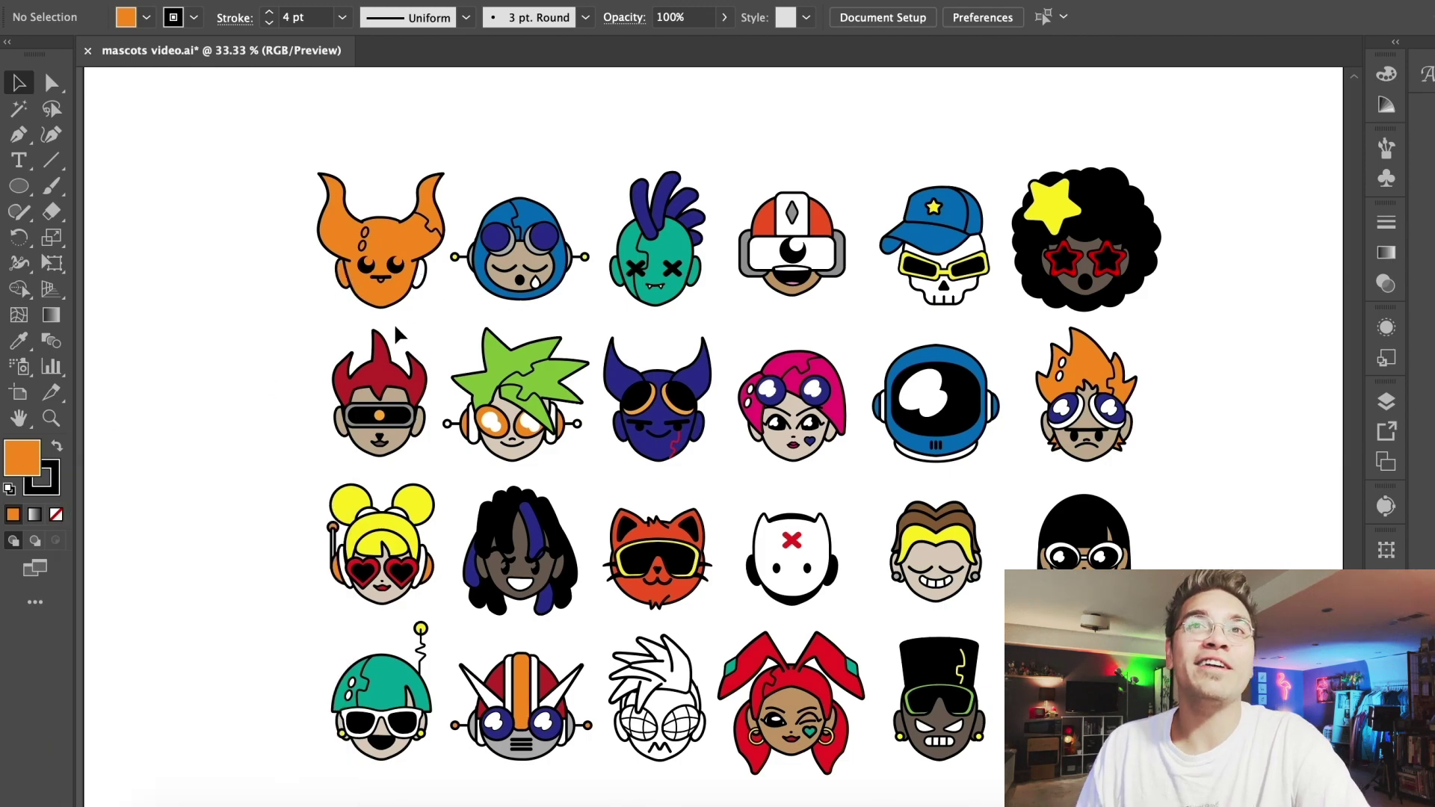
pyautogui.press('super+equal')
pyautogui.press('super+equal')
pyautogui.press('super+equal')
pyautogui.press('super+equal')
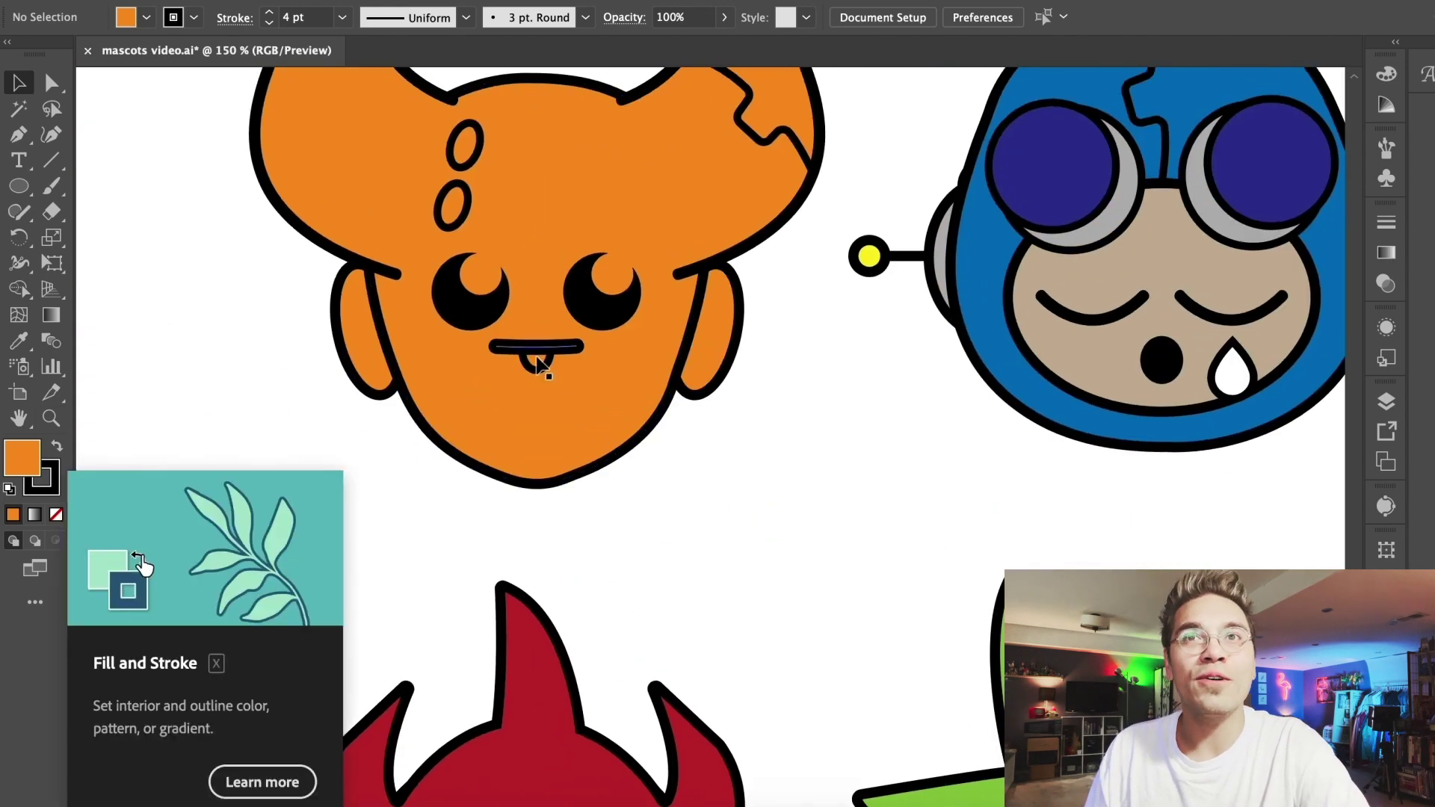
pyautogui.doubleClick(538, 364)
pyautogui.click(538, 364)
pyautogui.click(146, 16)
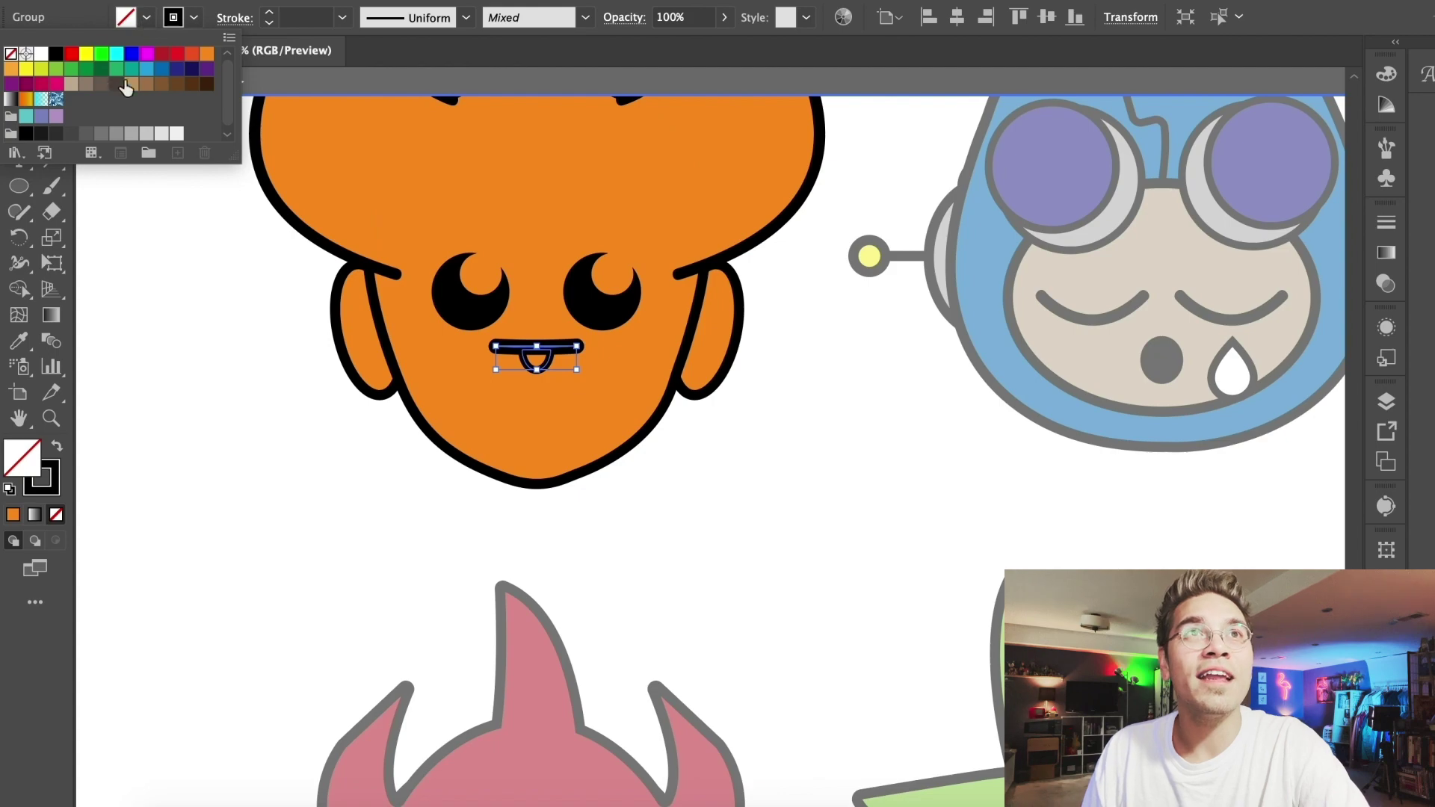
pyautogui.press('Escape')
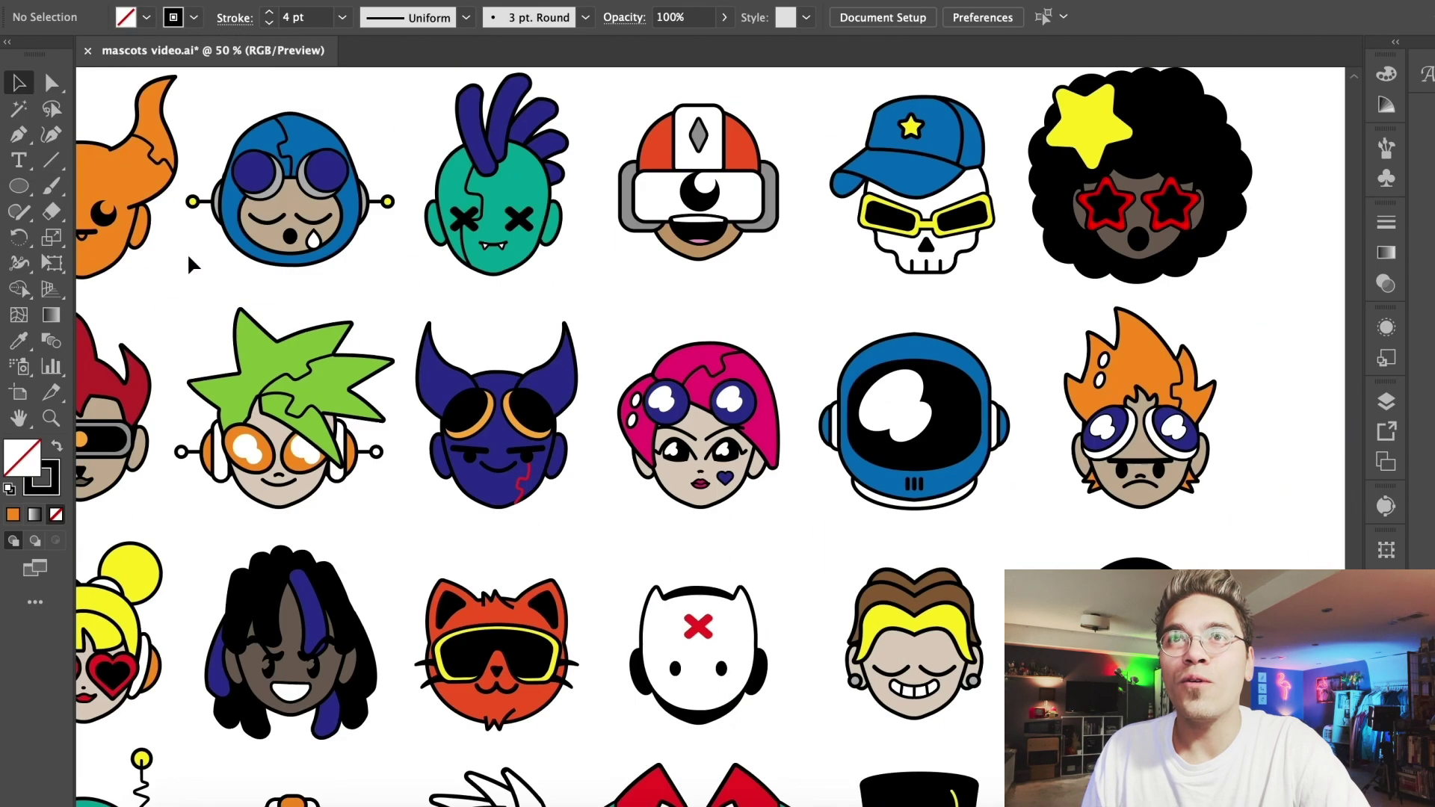
# Pick up the pink fill color from the tongue of the red-helmeted visor character
pyautogui.press('super+equal')
pyautogui.press('super+equal')
pyautogui.scroll(5, 692, 279)
pyautogui.doubleClick(662, 316)
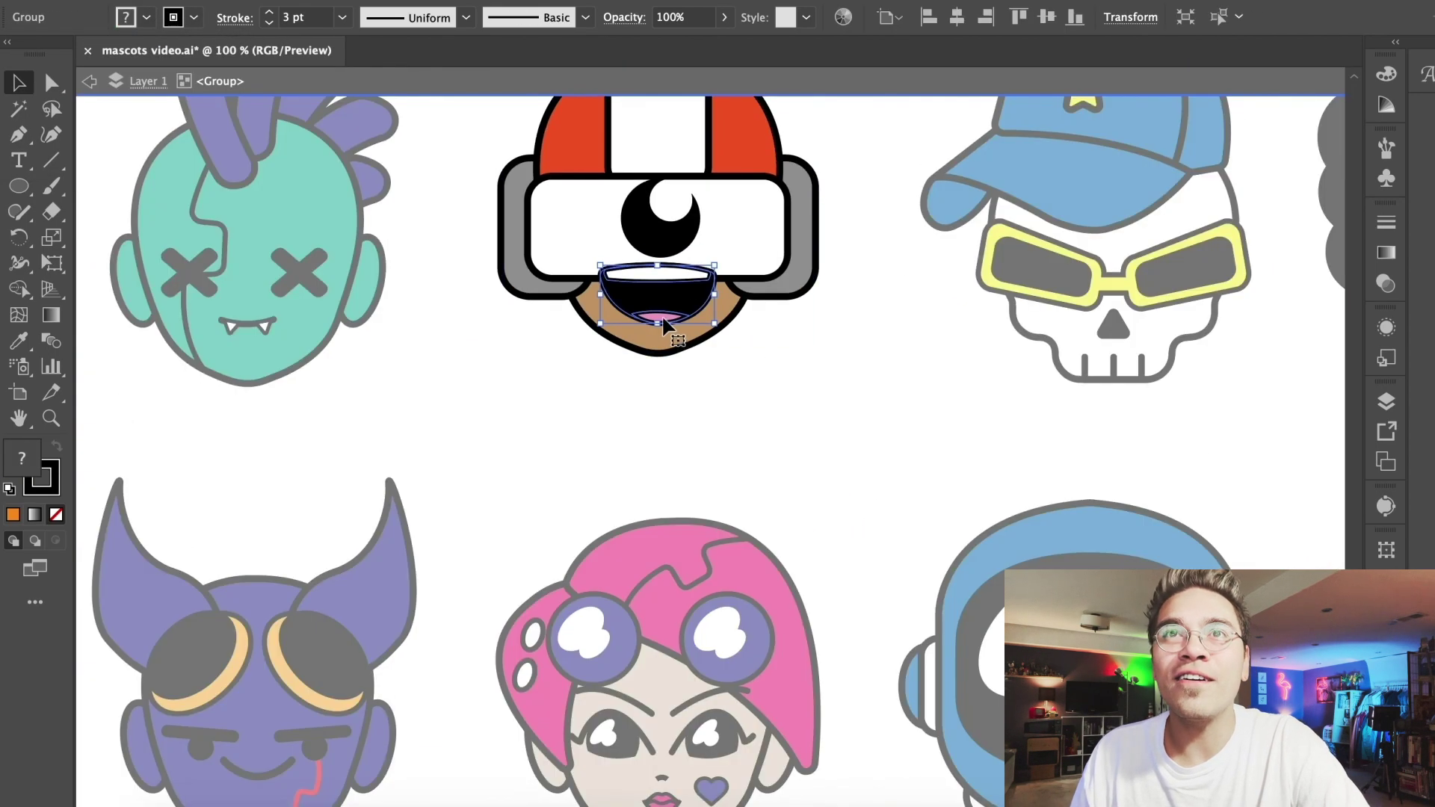
pyautogui.doubleClick(662, 316)
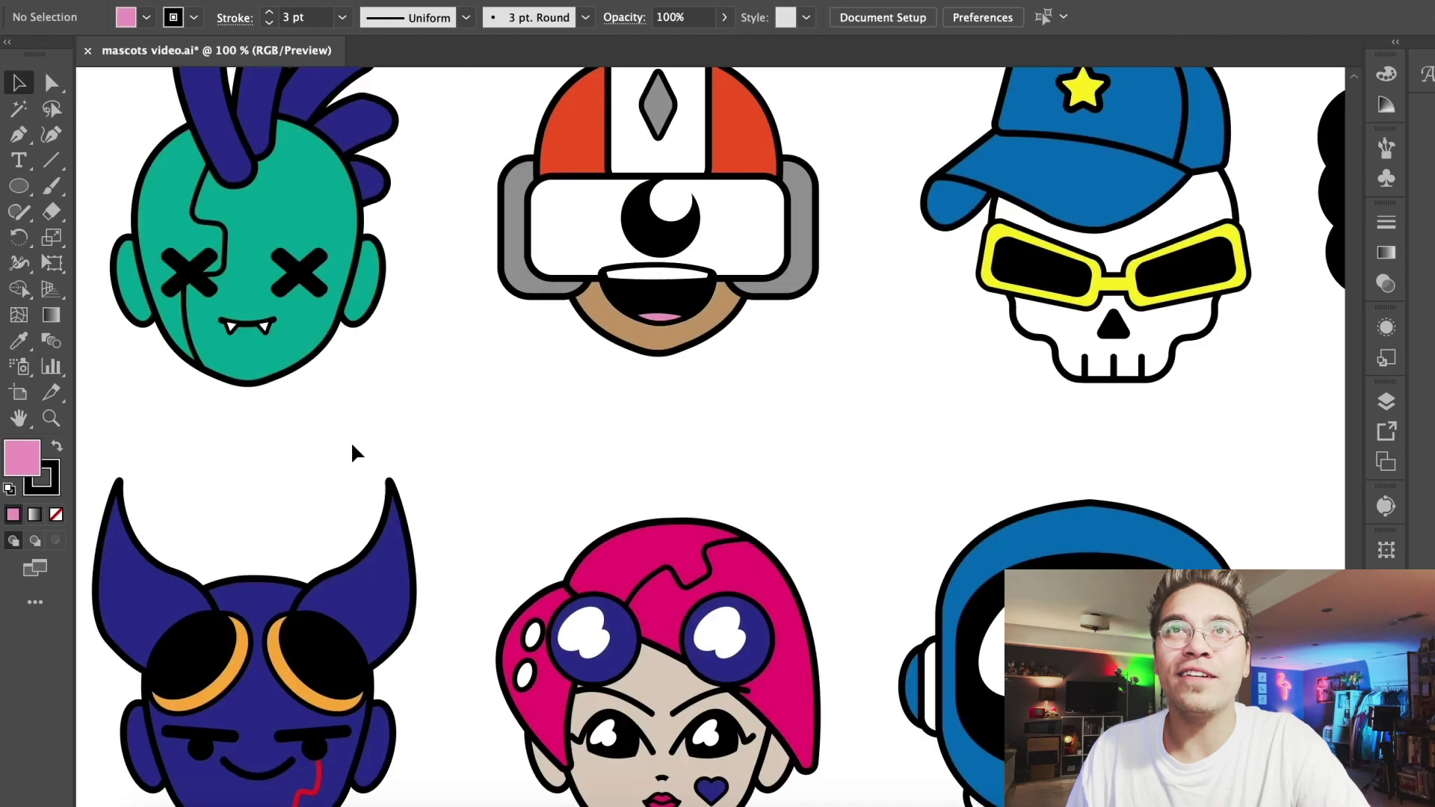
pyautogui.doubleClick(21, 469)
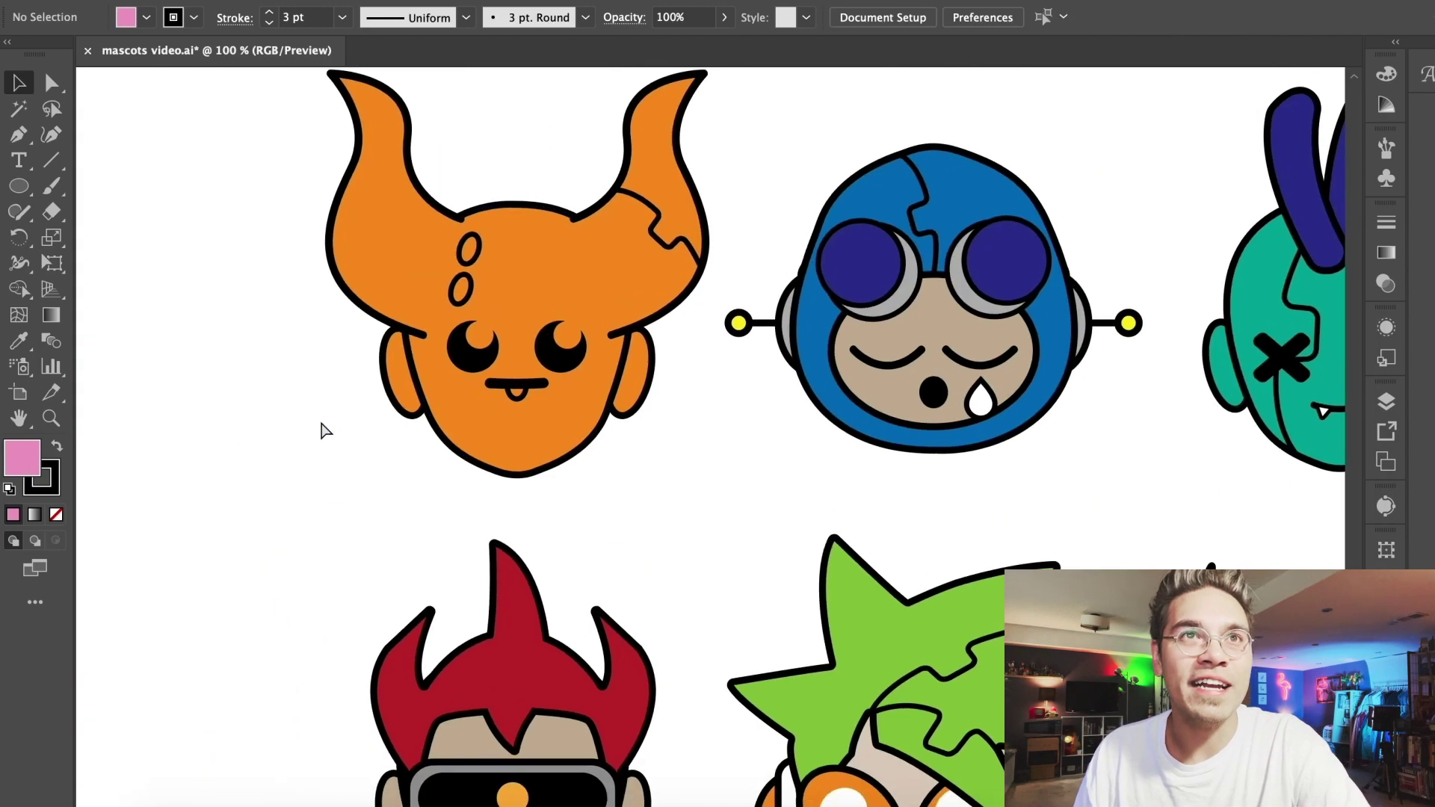
# Fill the small tongue below the mouth of the orange horned character with pink
pyautogui.scroll(3, 509, 405)
pyautogui.doubleClick(528, 391)
pyautogui.doubleClick(531, 391)
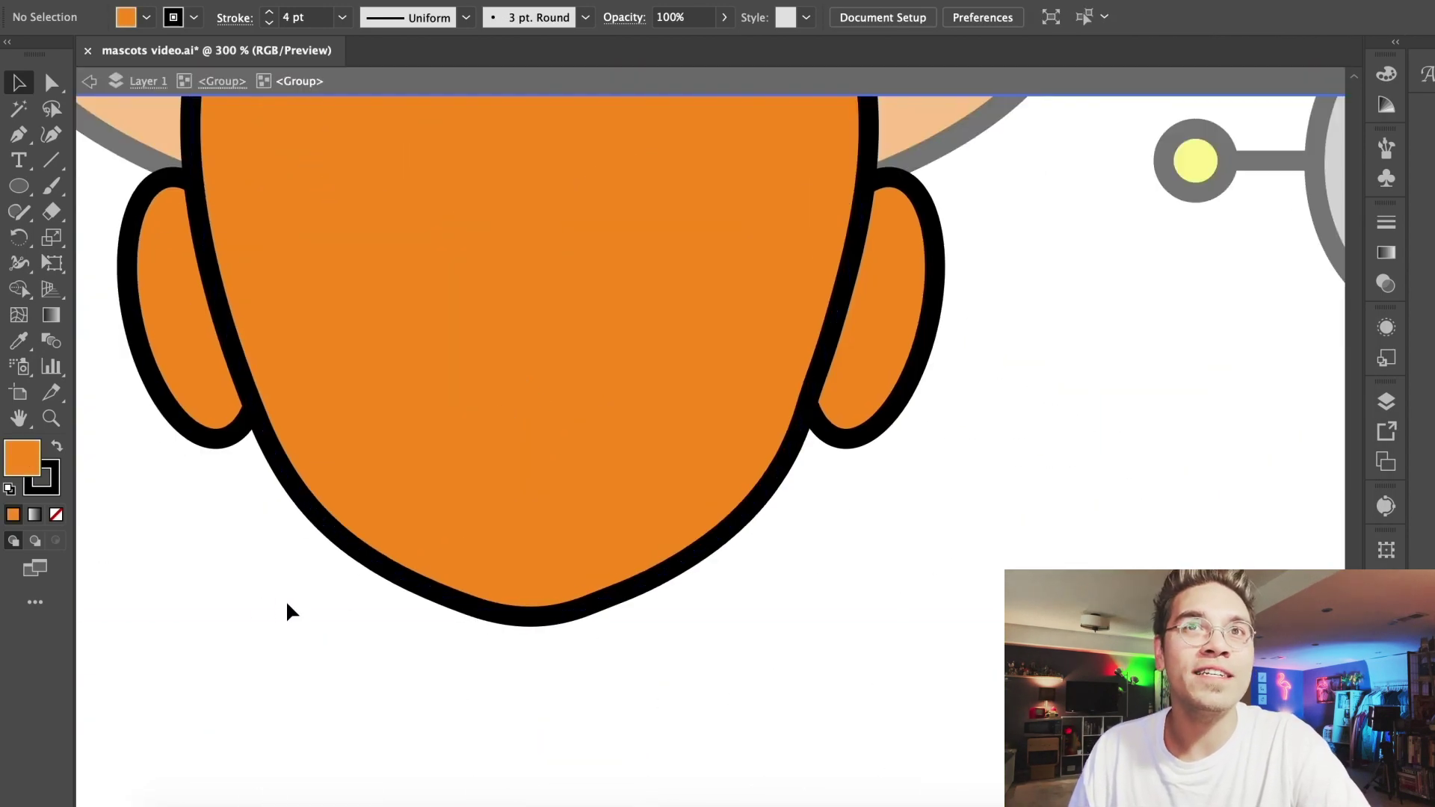
pyautogui.doubleClick(286, 600)
pyautogui.doubleClick(505, 364)
pyautogui.click(508, 372)
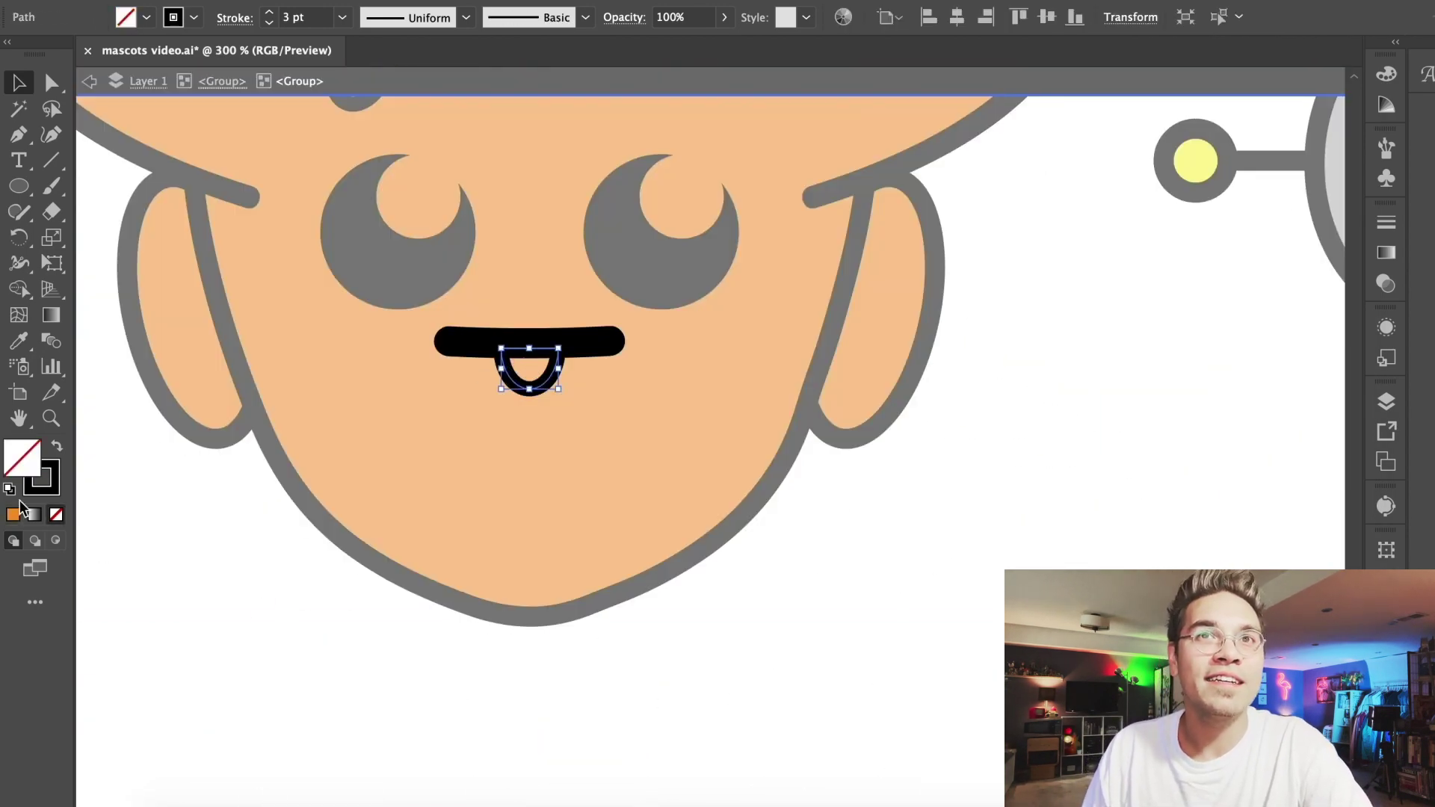
pyautogui.doubleClick(21, 458)
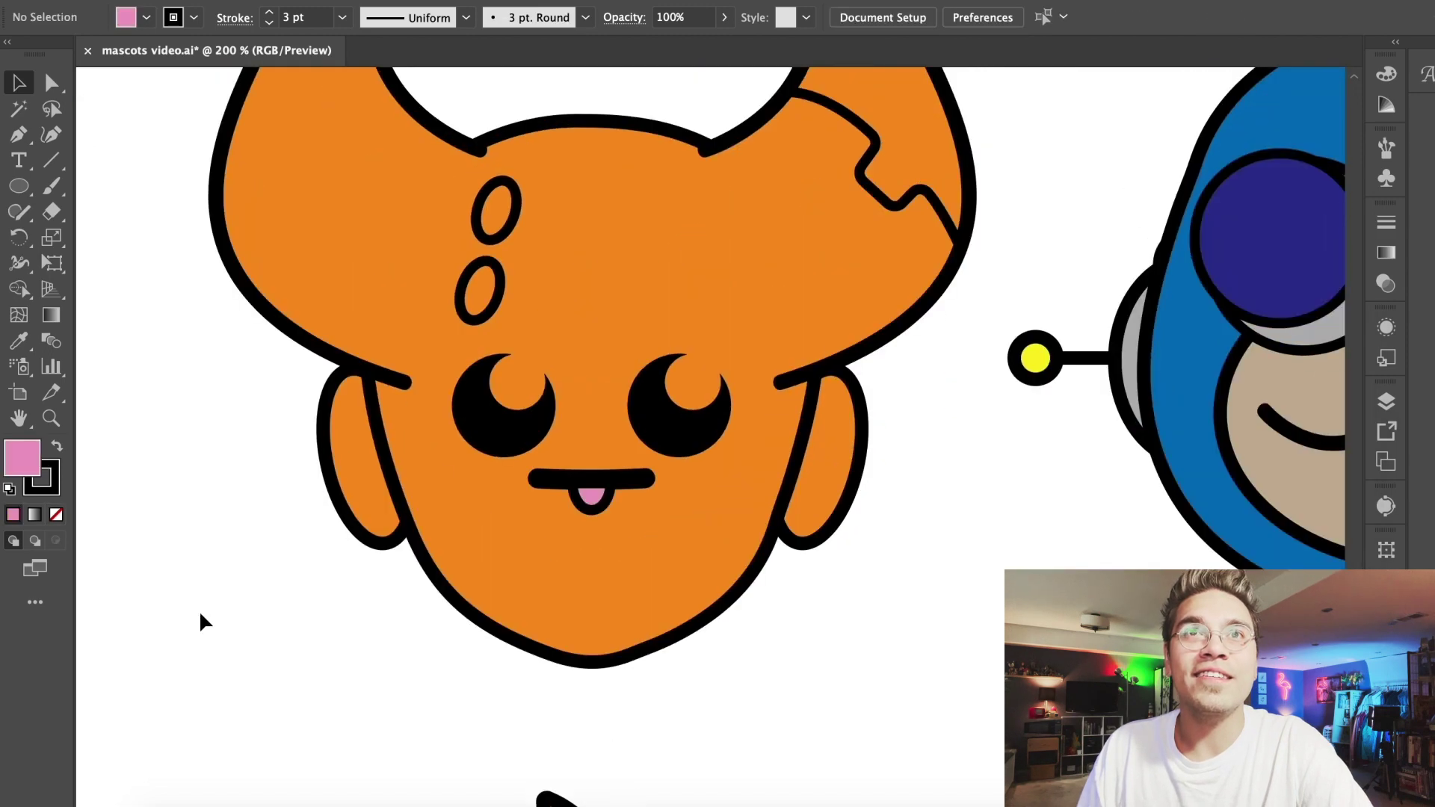
# Group the two small ovals on the horned character's forehead and fill them with light blue
pyautogui.scroll(2, 200, 614)
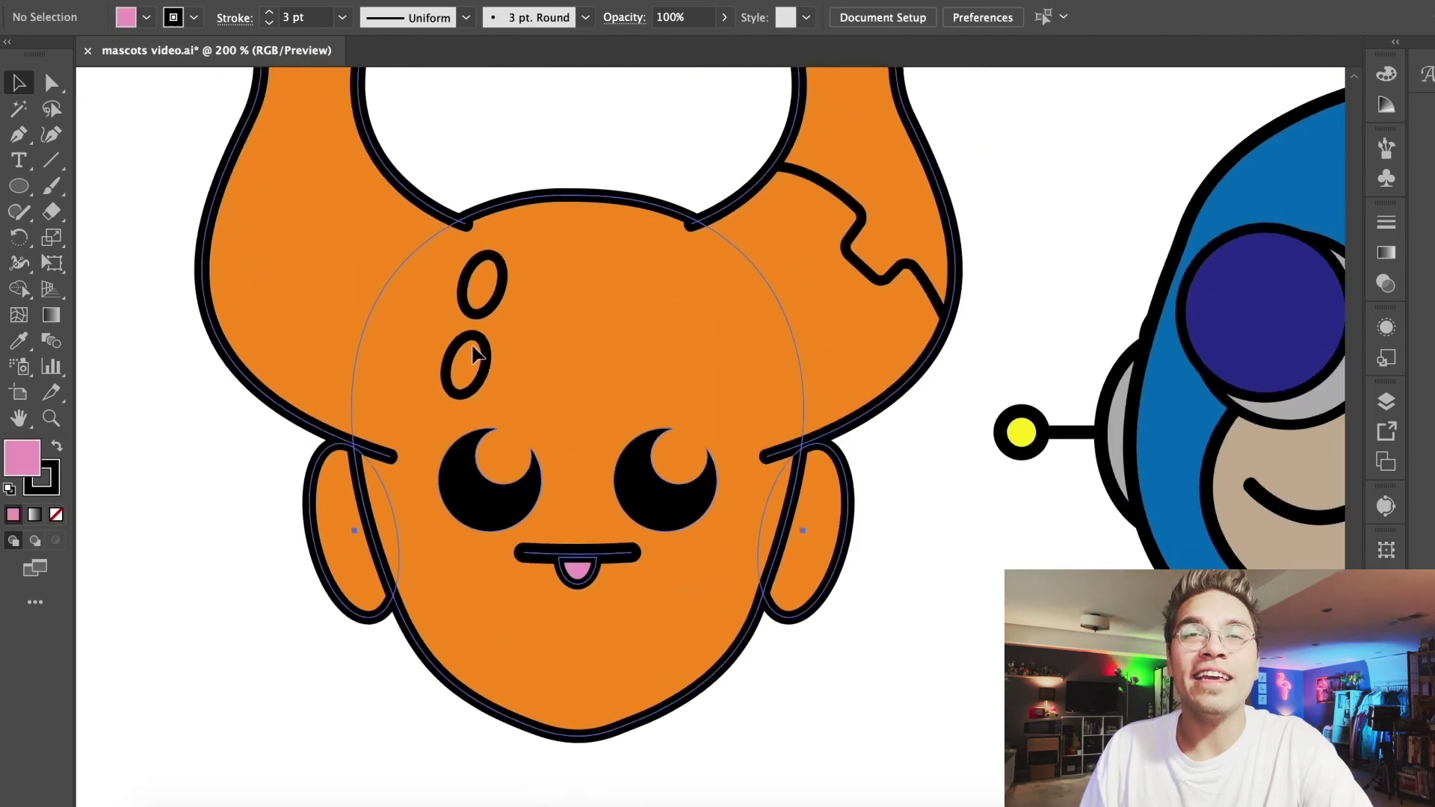
pyautogui.click(476, 351)
pyautogui.click(487, 352)
pyautogui.keyDown('shift'); pyautogui.click(502, 293); pyautogui.keyUp('shift')
pyautogui.click(239, 2)
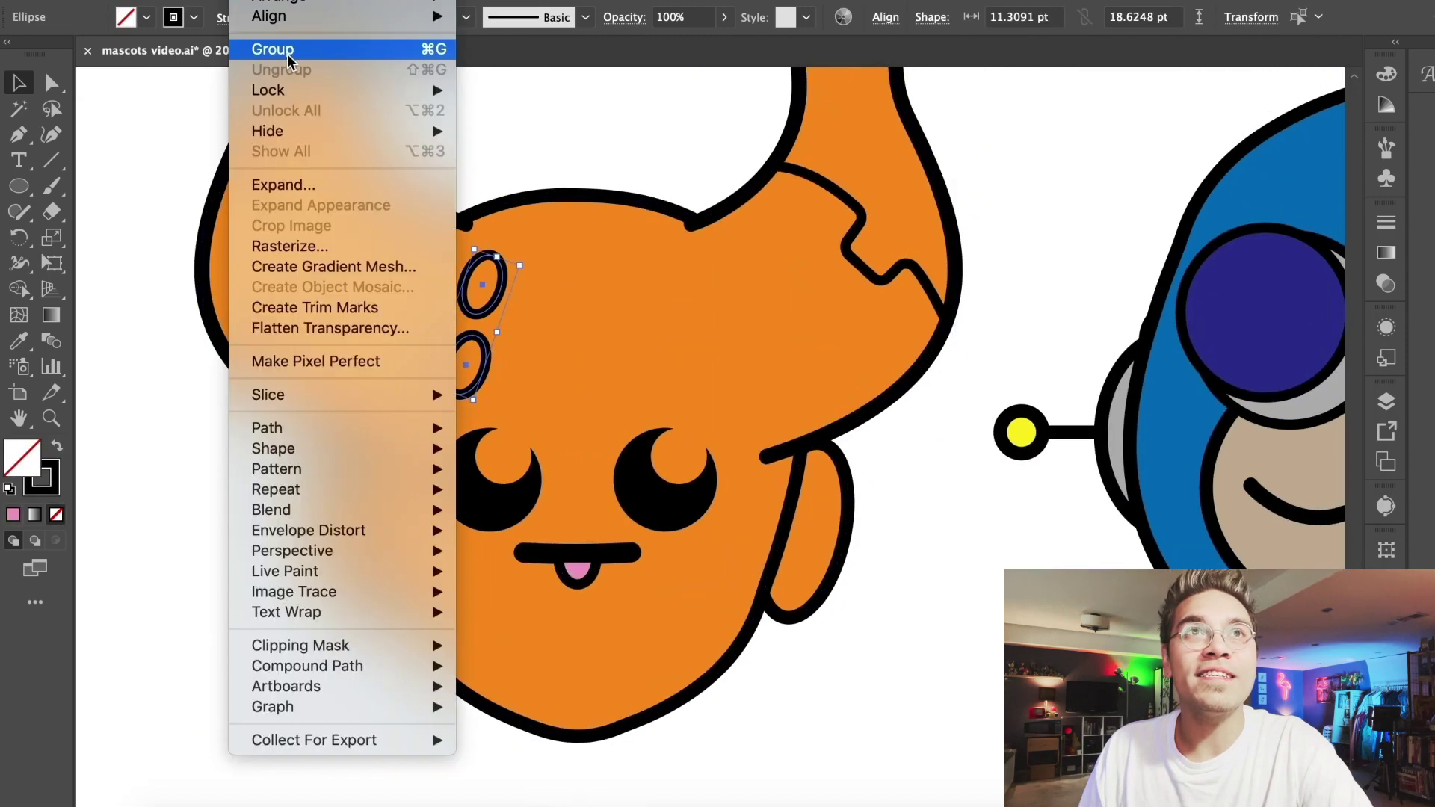
pyautogui.click(254, 45)
pyautogui.click(146, 17)
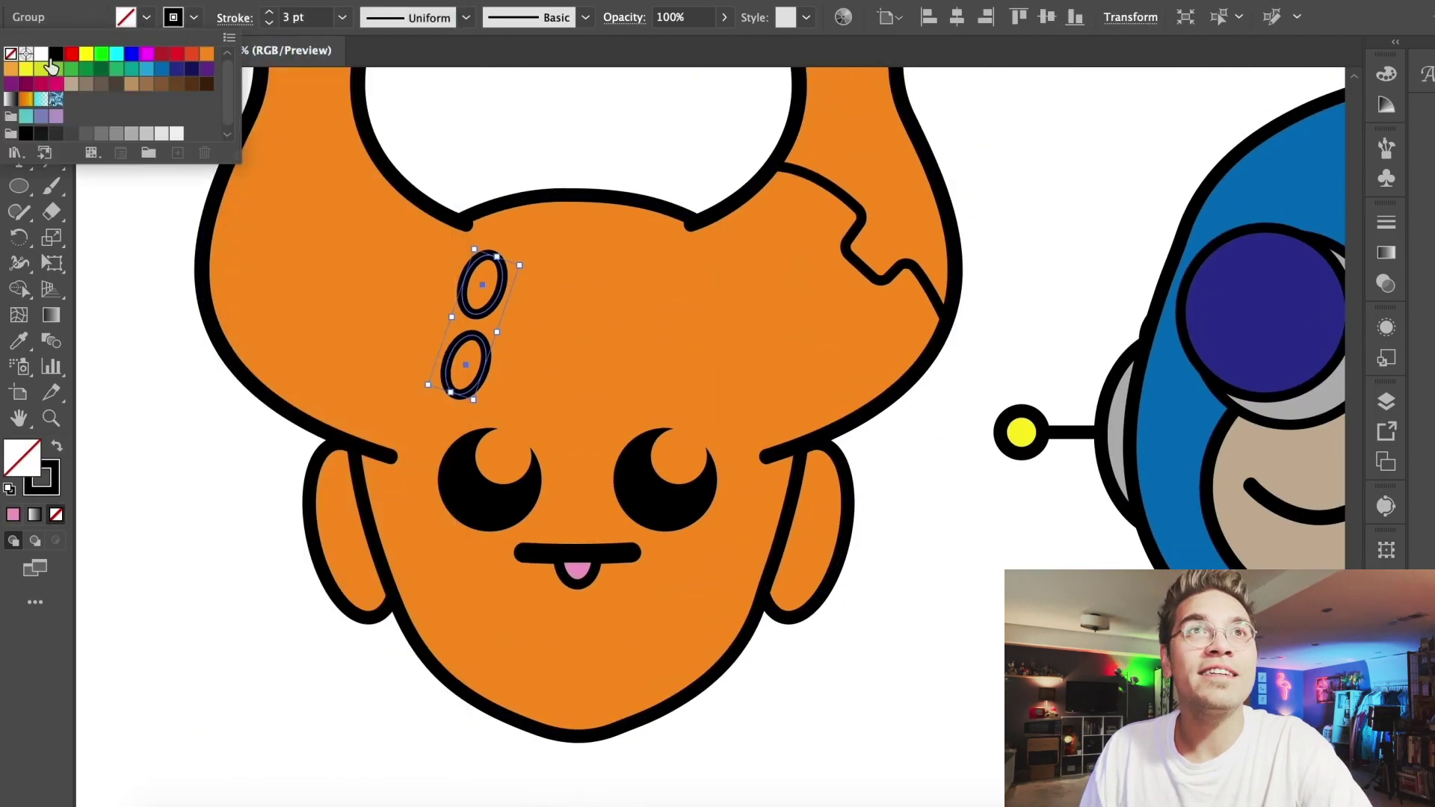
pyautogui.click(147, 72)
pyautogui.click(221, 536)
# Draw a small white circle without an outline beside the horned character's head
pyautogui.click(19, 186)
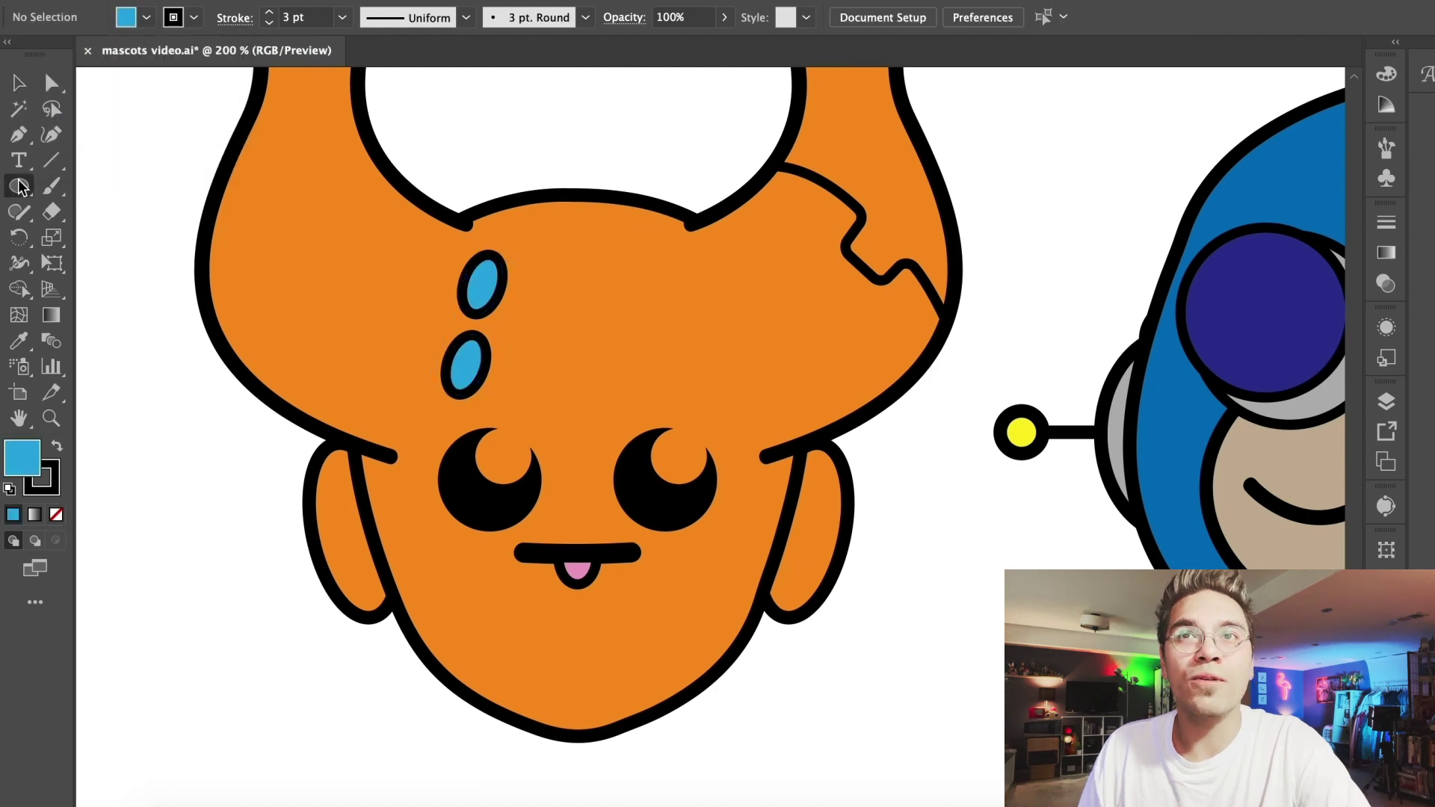
pyautogui.click(147, 17)
pyautogui.click(41, 58)
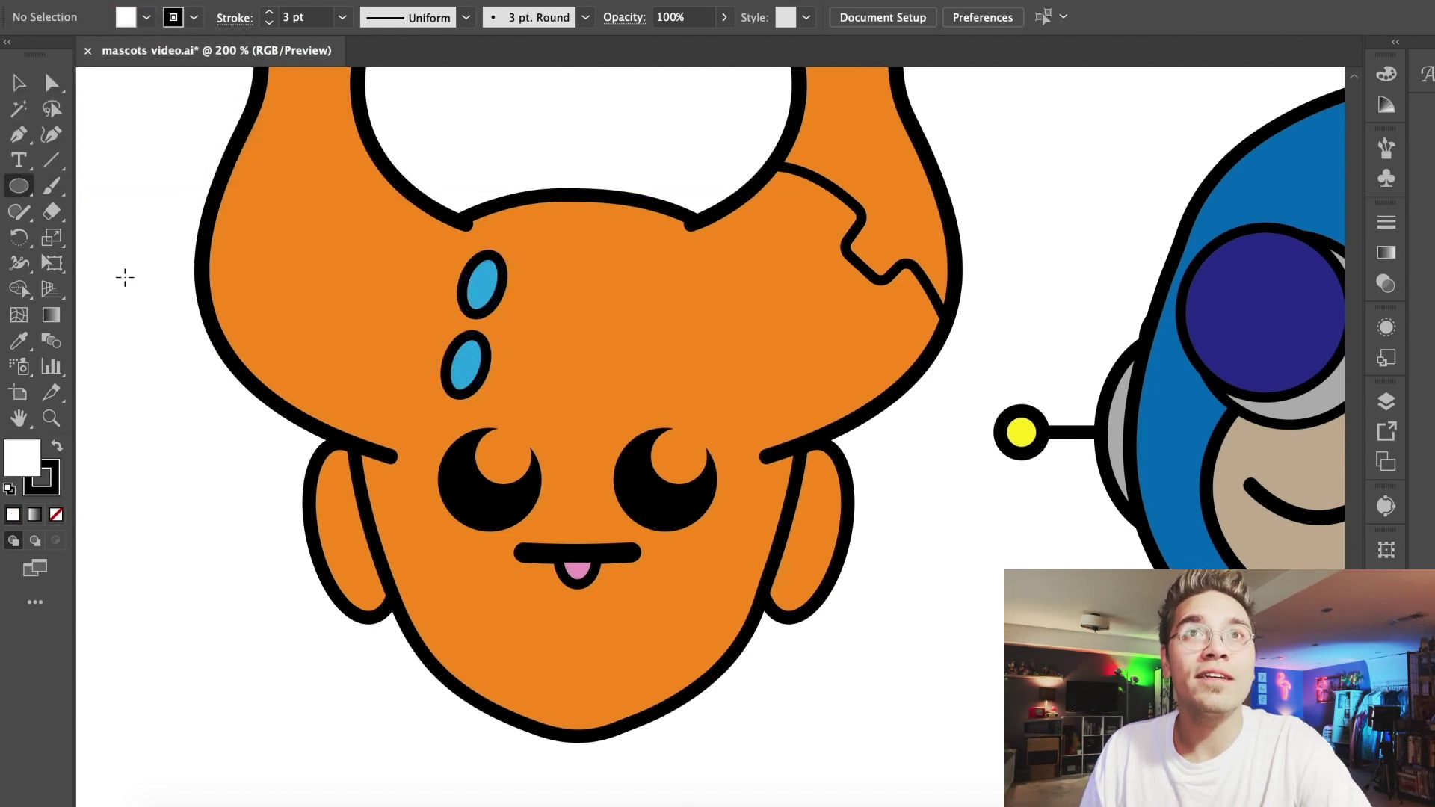
pyautogui.moveTo(97, 296); pyautogui.dragTo(154, 351)
pyautogui.write('0')
pyautogui.press('Return')
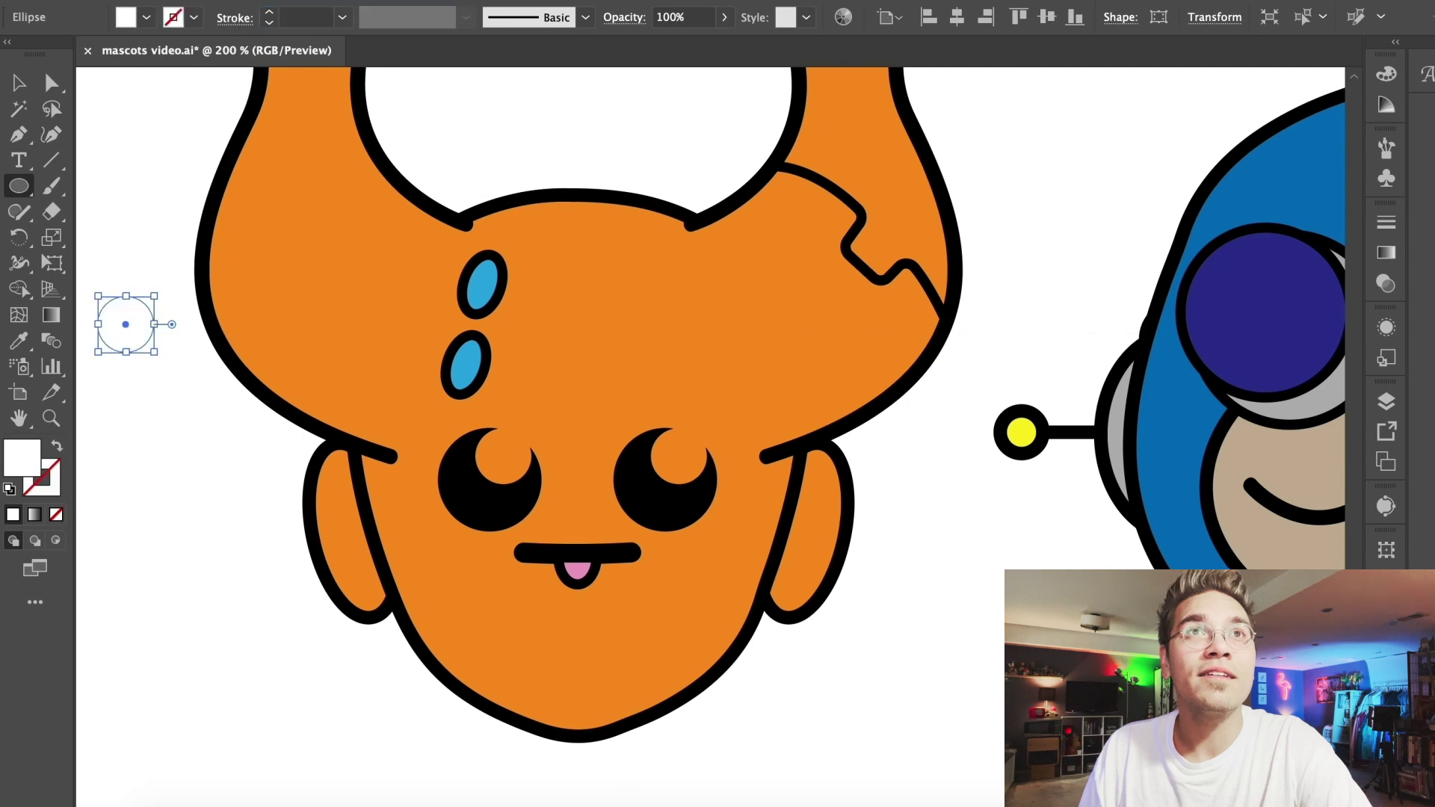
# Fit the white circle over the highlight of one of the horned character's eyes and copy it for the other eye
pyautogui.press('v')
pyautogui.hotkey('ctrl', 'shift', 'a')
pyautogui.moveTo(125, 302); pyautogui.dragTo(506, 431)
pyautogui.press('super+equal')
pyautogui.press('super+equal')
pyautogui.press('super+equal')
pyautogui.press('super+equal')
pyautogui.press('super+equal')
pyautogui.moveTo(650, 396); pyautogui.dragTo(771, 364)
pyautogui.press('super+c')
pyautogui.hscroll(12, 638, 388)
pyautogui.press('super+v')
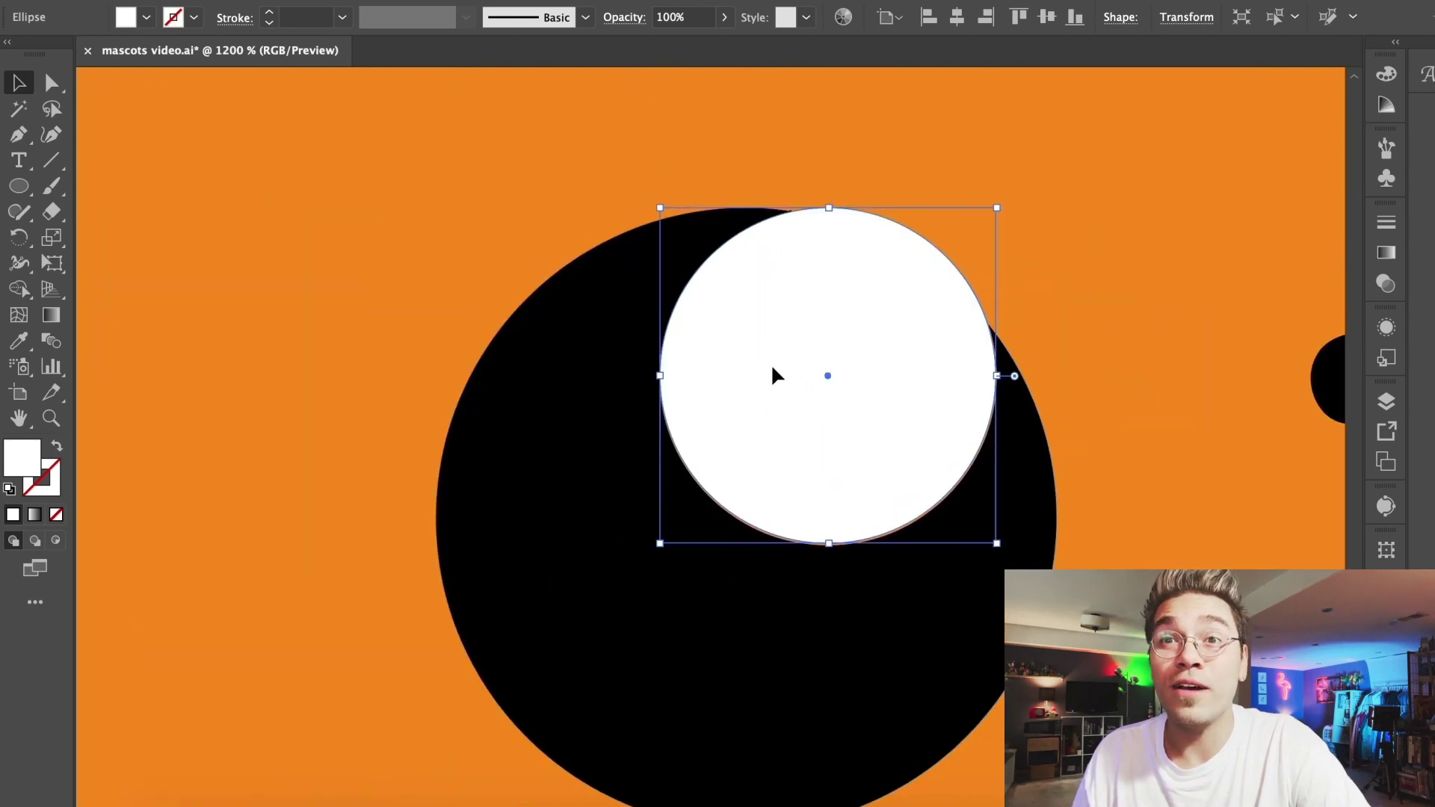
# Give both white eye highlights of the horned character a 0.75 pt black outline
pyautogui.hotkey('ctrl', '-')
pyautogui.hotkey('ctrl', '-')
pyautogui.hotkey('ctrl', '-')
pyautogui.keyDown('shift'); pyautogui.click(351, 433); pyautogui.keyUp('shift')
pyautogui.click(269, 12)
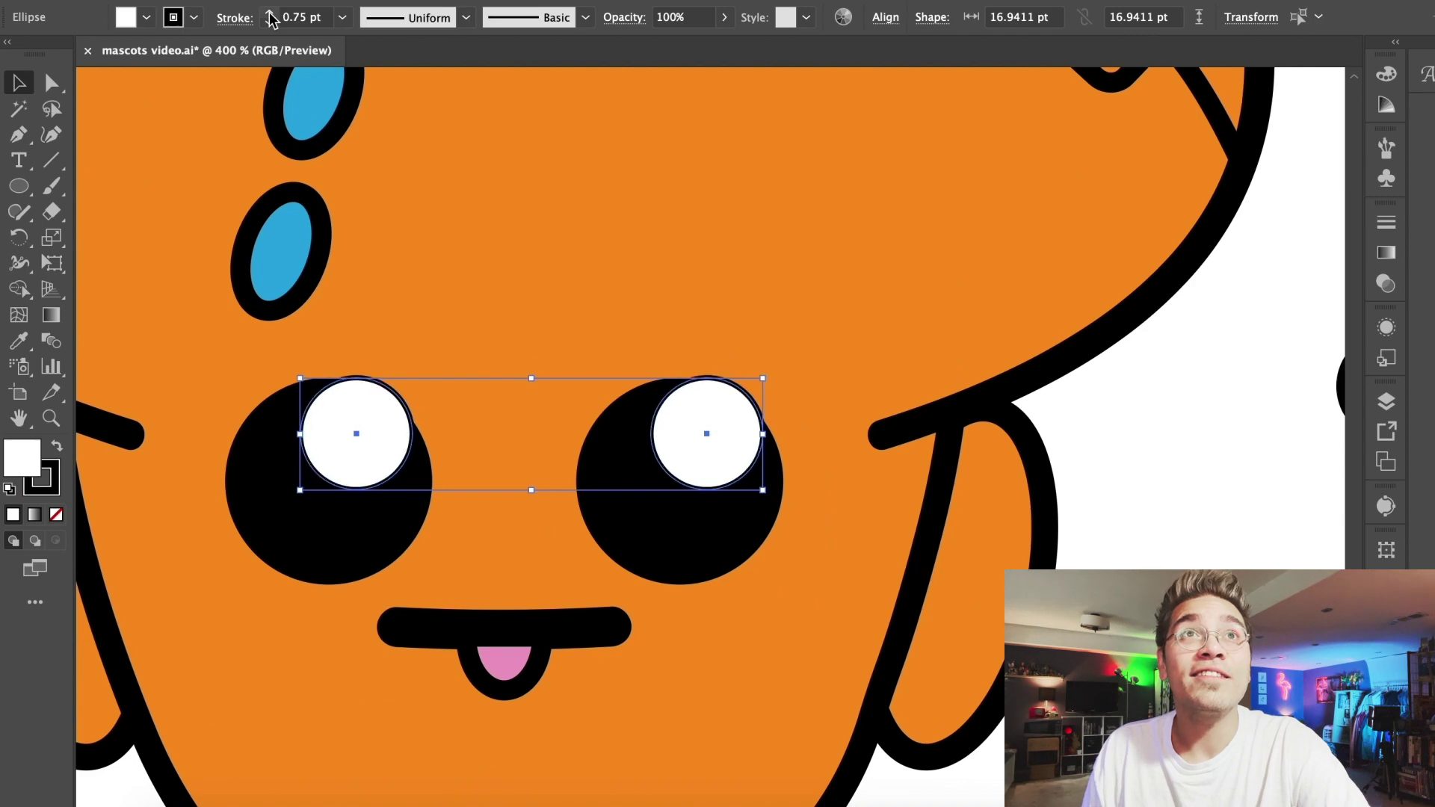
pyautogui.hotkey('ctrl', '-')
pyautogui.hotkey('ctrl', '-')
pyautogui.hotkey('ctrl', '-')
pyautogui.click(325, 448)
pyautogui.hotkey('ctrl', '-')
pyautogui.hotkey('ctrl', '-')
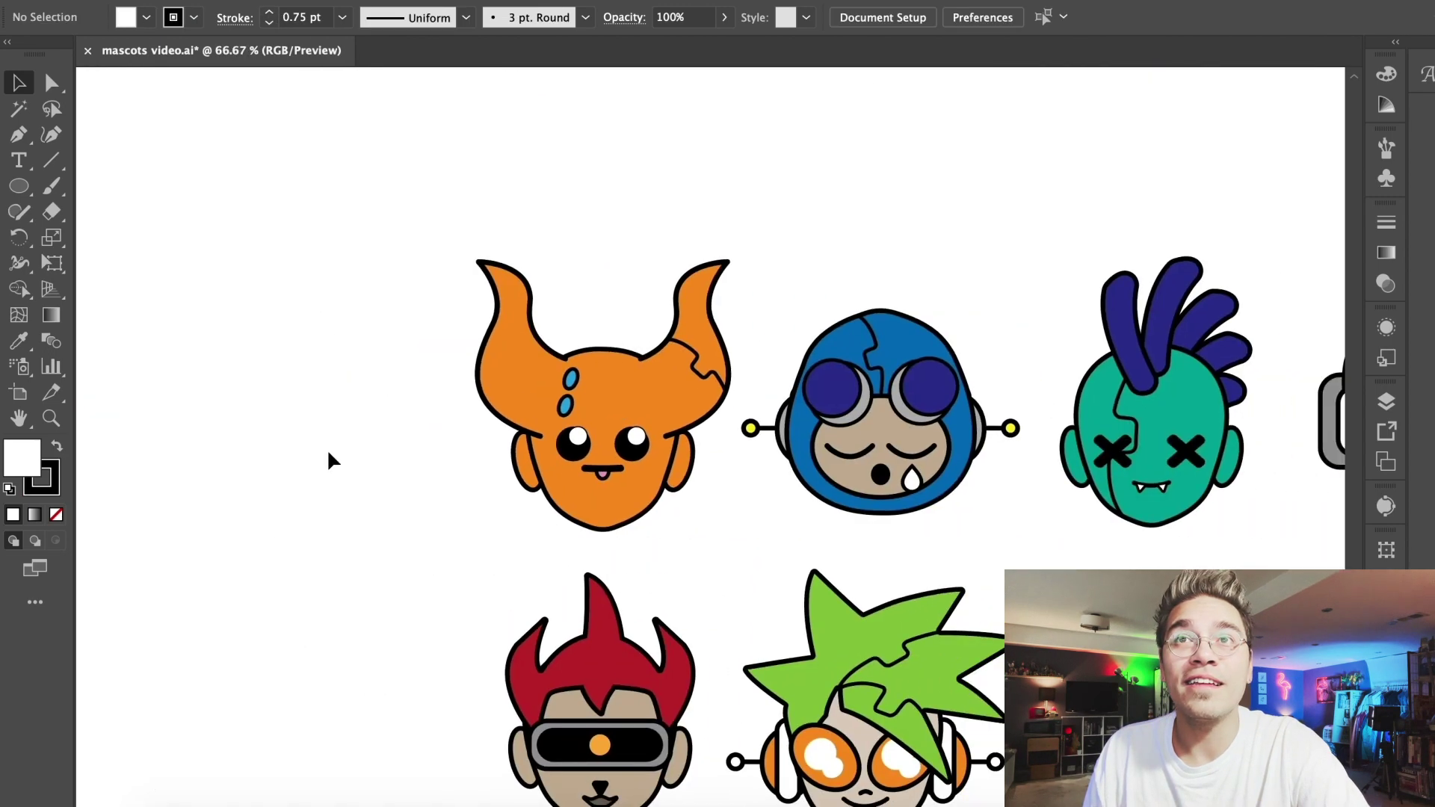
# Group the horned character's two white eye highlights and set their outline to 2 pt
pyautogui.hotkey('ctrl', '+')
pyautogui.hotkey('ctrl', '+')
pyautogui.hotkey('ctrl', '+')
pyautogui.click(508, 438)
pyautogui.keyDown('shift'); pyautogui.click(348, 441); pyautogui.keyUp('shift')
pyautogui.hotkey('ctrl', 'g')
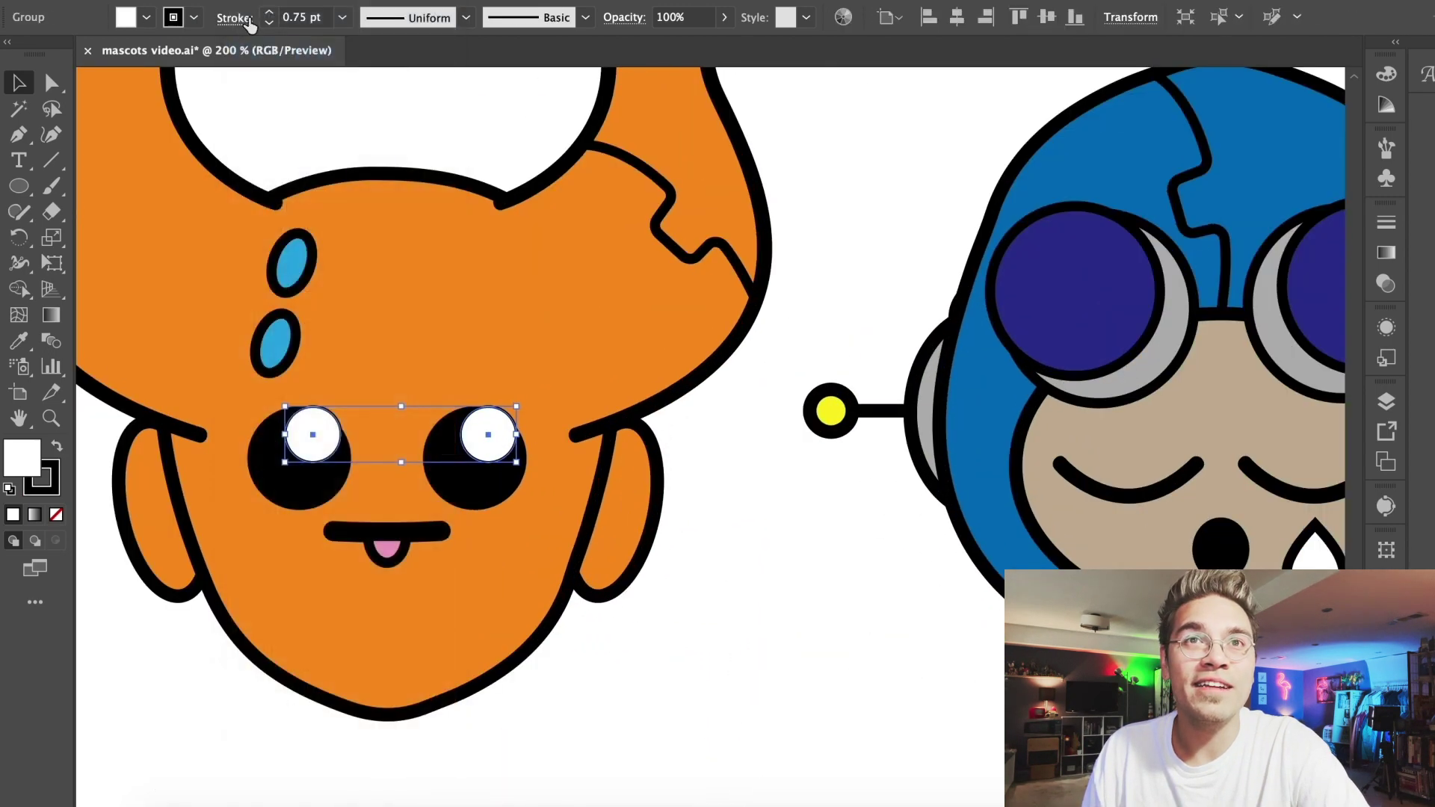
pyautogui.click(296, 104)
pyautogui.hotkey('ctrl', '-')
pyautogui.hotkey('ctrl', '-')
pyautogui.hotkey('ctrl', '-')
pyautogui.hotkey('ctrl', '-')
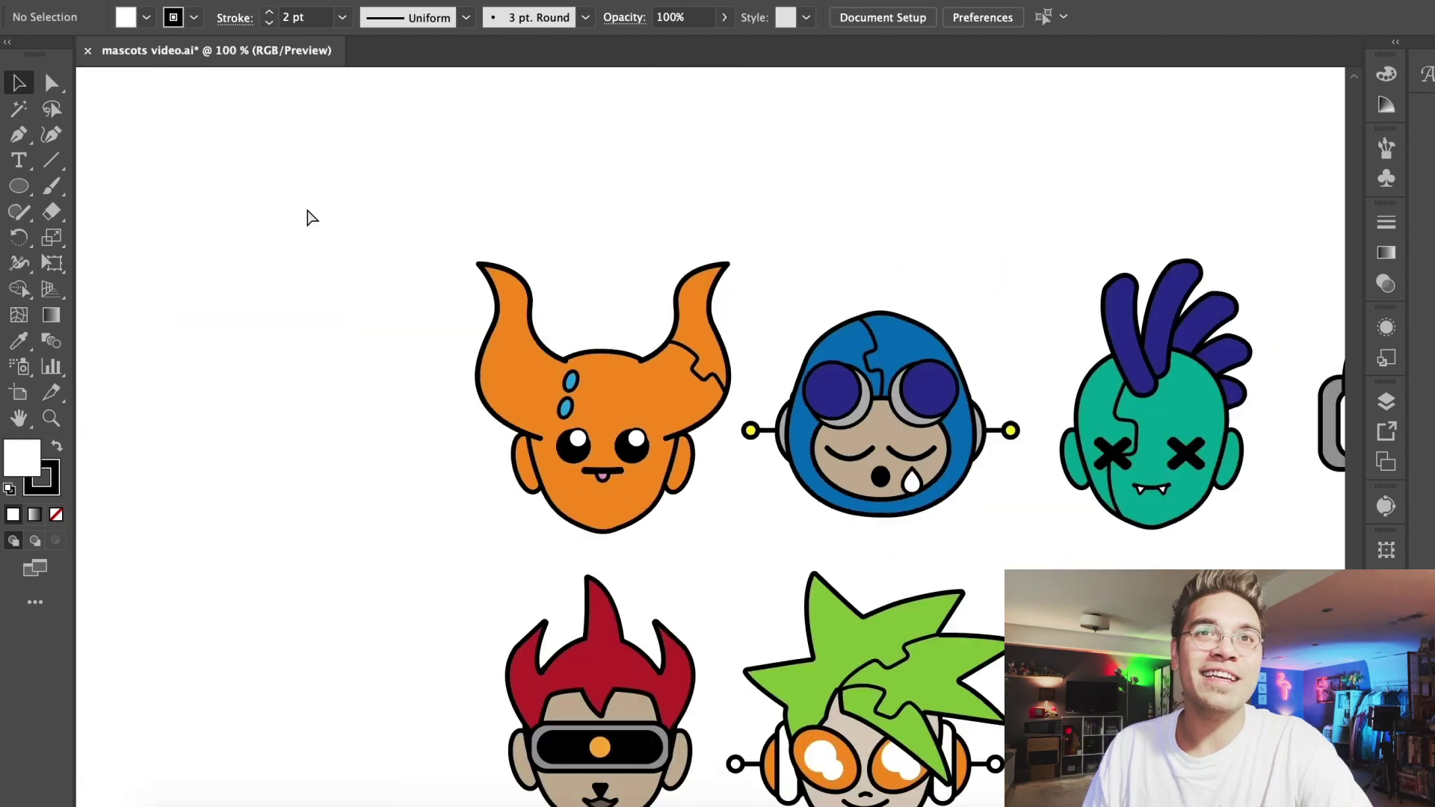
# Nudge the grouped white highlights slightly inward within the horned character's black eyes
pyautogui.hotkey('ctrl', '+')
pyautogui.hotkey('ctrl', '+')
pyautogui.hotkey('ctrl', '+')
pyautogui.hotkey('ctrl', '+')
pyautogui.click(473, 447)
pyautogui.moveTo(473, 450); pyautogui.dragTo(487, 480)
pyautogui.click(680, 592)
pyautogui.hotkey('ctrl', '-')
pyautogui.hotkey('ctrl', '-')
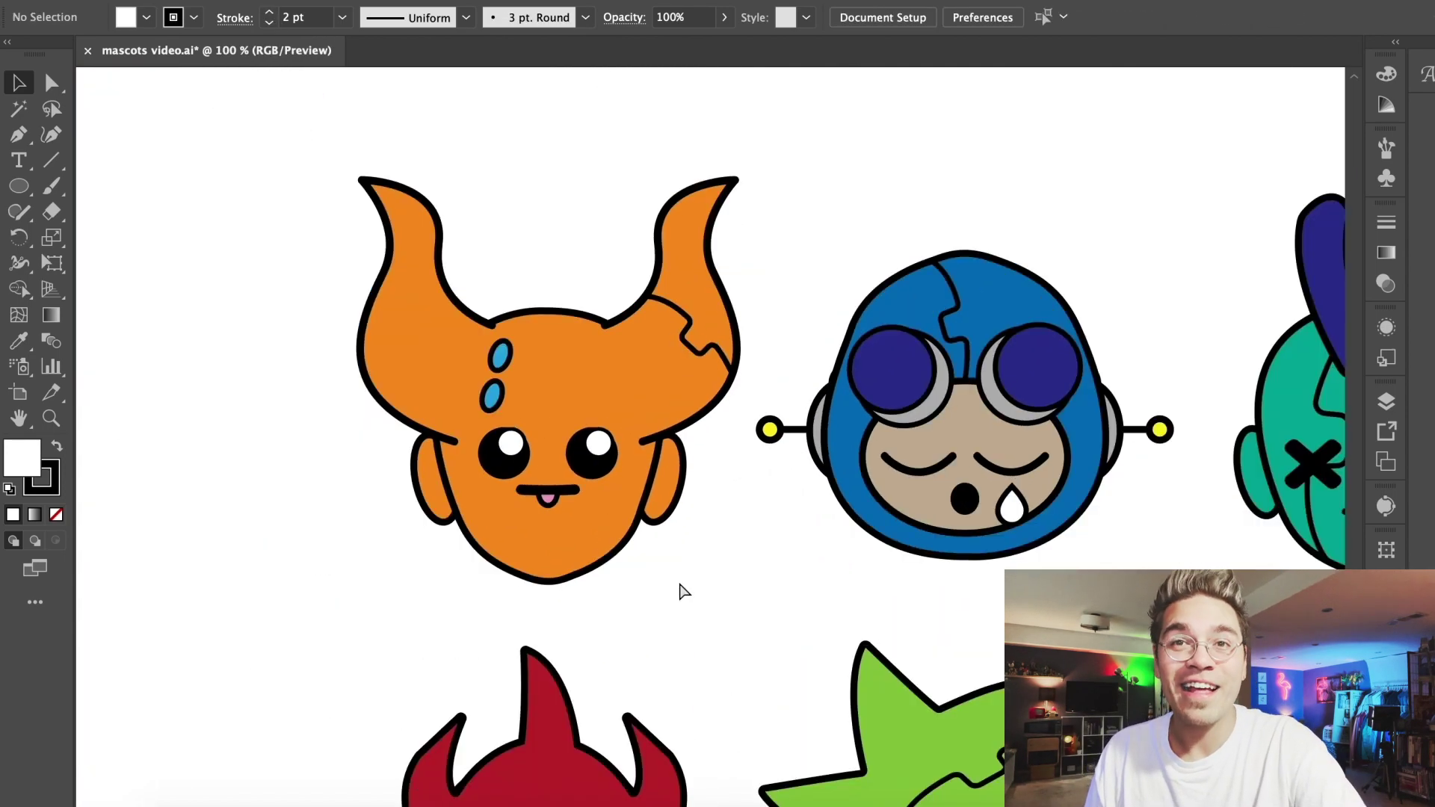
# Fill the spiky hair of the uncolored fly-eyed character beside the striped-helmet robot with yellow
pyautogui.scroll(-10, 680, 592)
pyautogui.hotkey('ctrl', '-')
pyautogui.hotkey('ctrl', '-')
pyautogui.scroll(3, 239, 535)
pyautogui.hotkey('ctrl', '-')
pyautogui.hotkey('ctrl', '+')
pyautogui.hotkey('ctrl', '+')
pyautogui.hotkey('ctrl', '+')
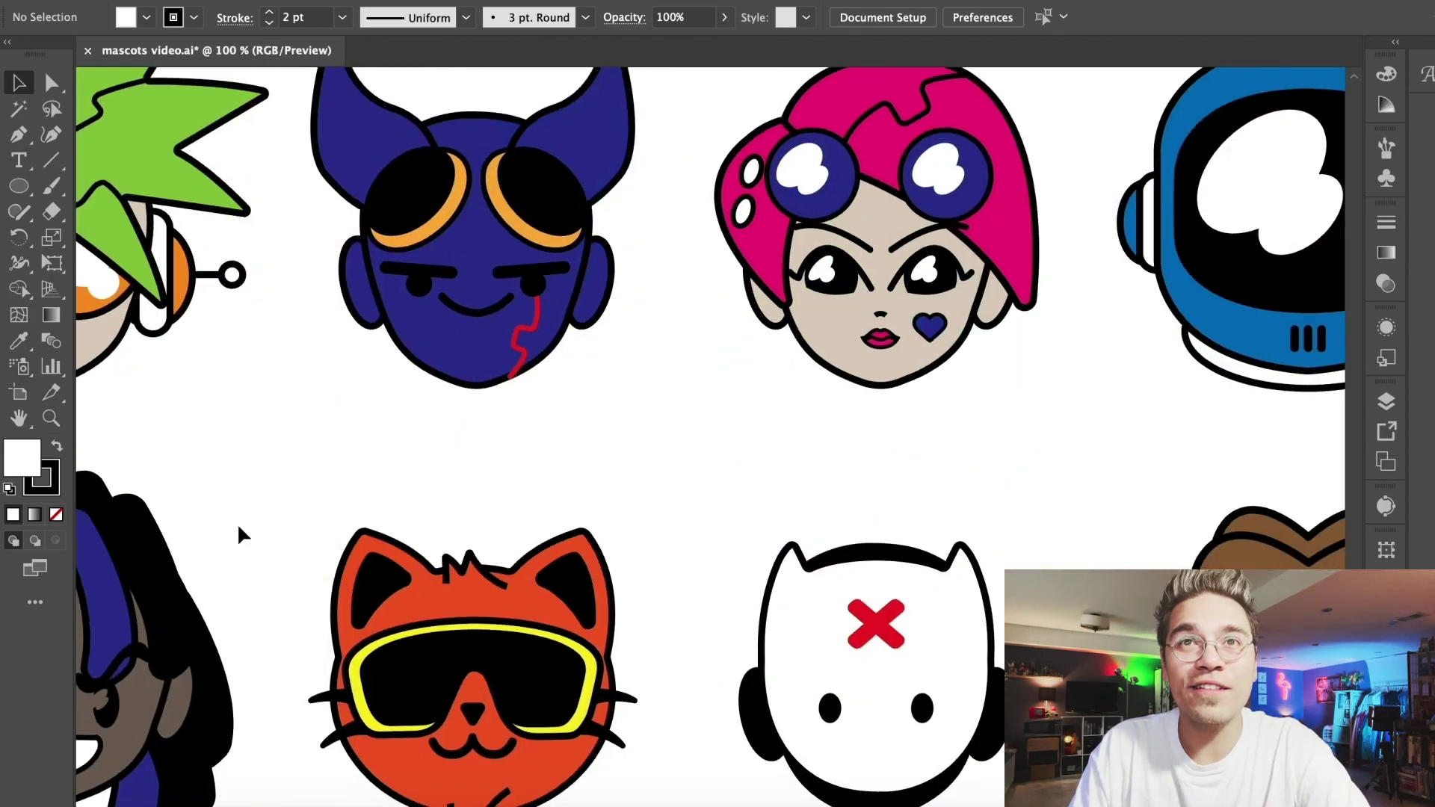
pyautogui.scroll(-8, 238, 528)
pyautogui.hscroll(-2, 238, 528)
pyautogui.doubleClick(661, 450)
pyautogui.click(647, 423)
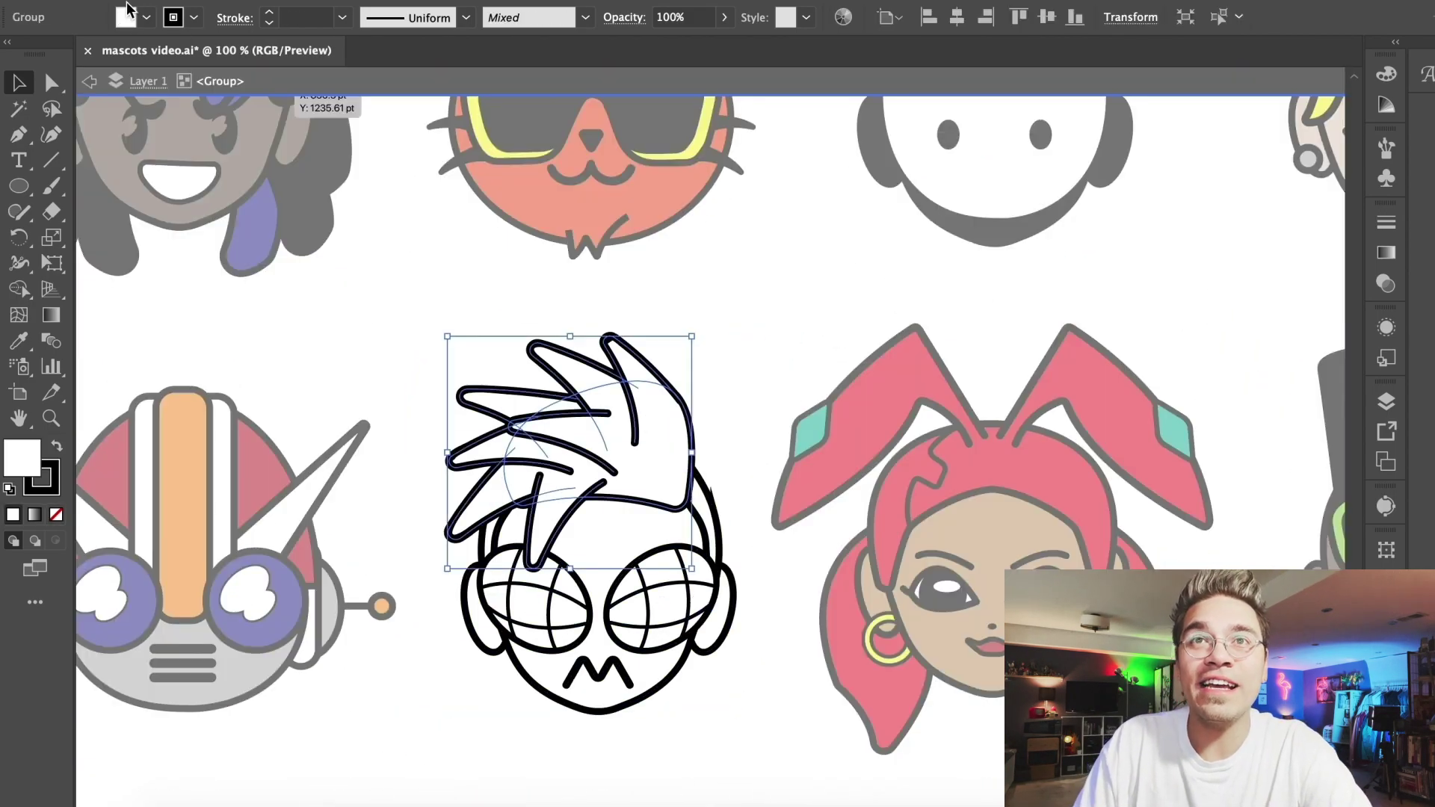
pyautogui.click(144, 17)
pyautogui.click(88, 56)
pyautogui.doubleClick(375, 314)
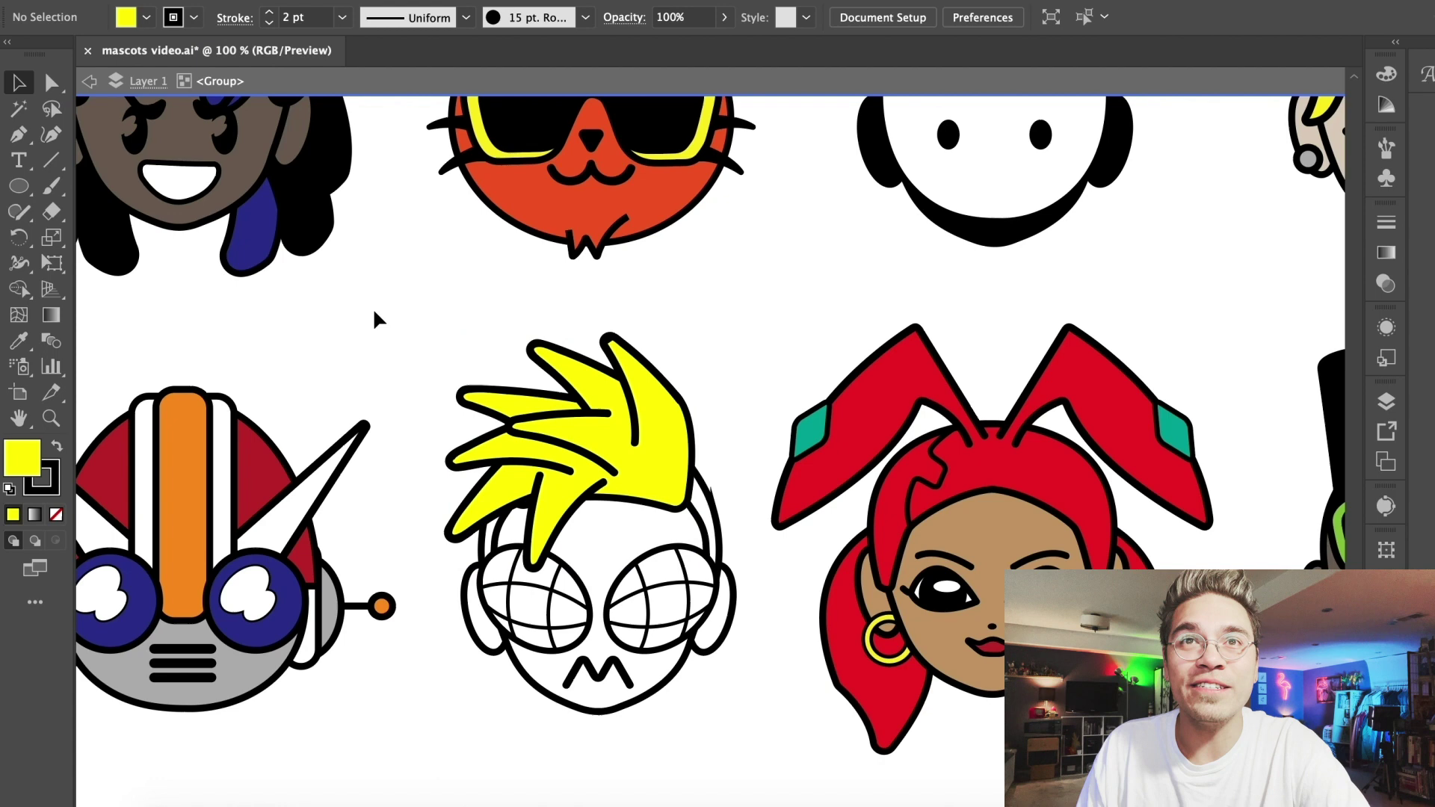
# Fill both gridded eye lenses of the spiky-haired character with light green
pyautogui.click(147, 17)
pyautogui.click(398, 346)
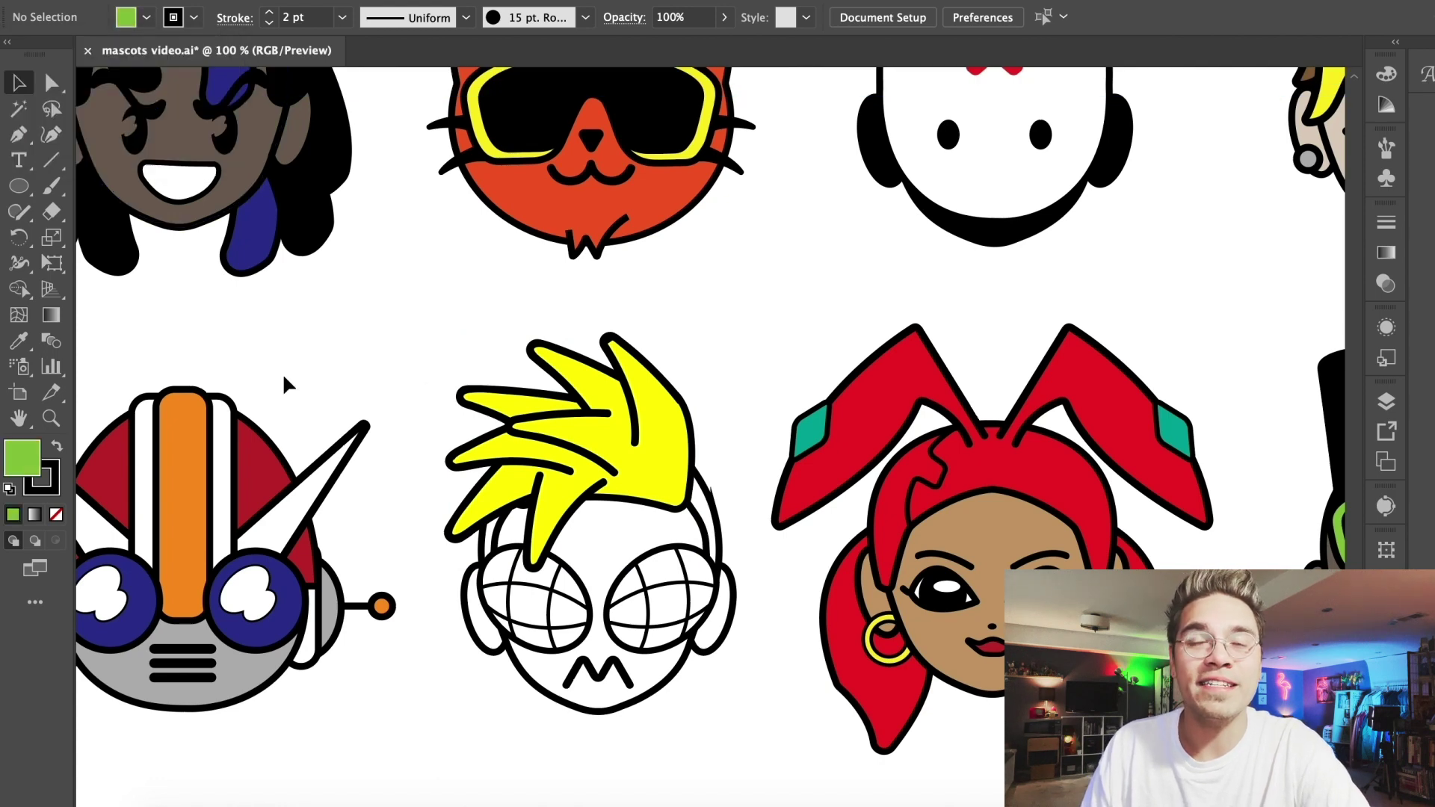
pyautogui.moveTo(27, 455); pyautogui.dragTo(523, 602)
pyautogui.moveTo(30, 450); pyautogui.dragTo(669, 599)
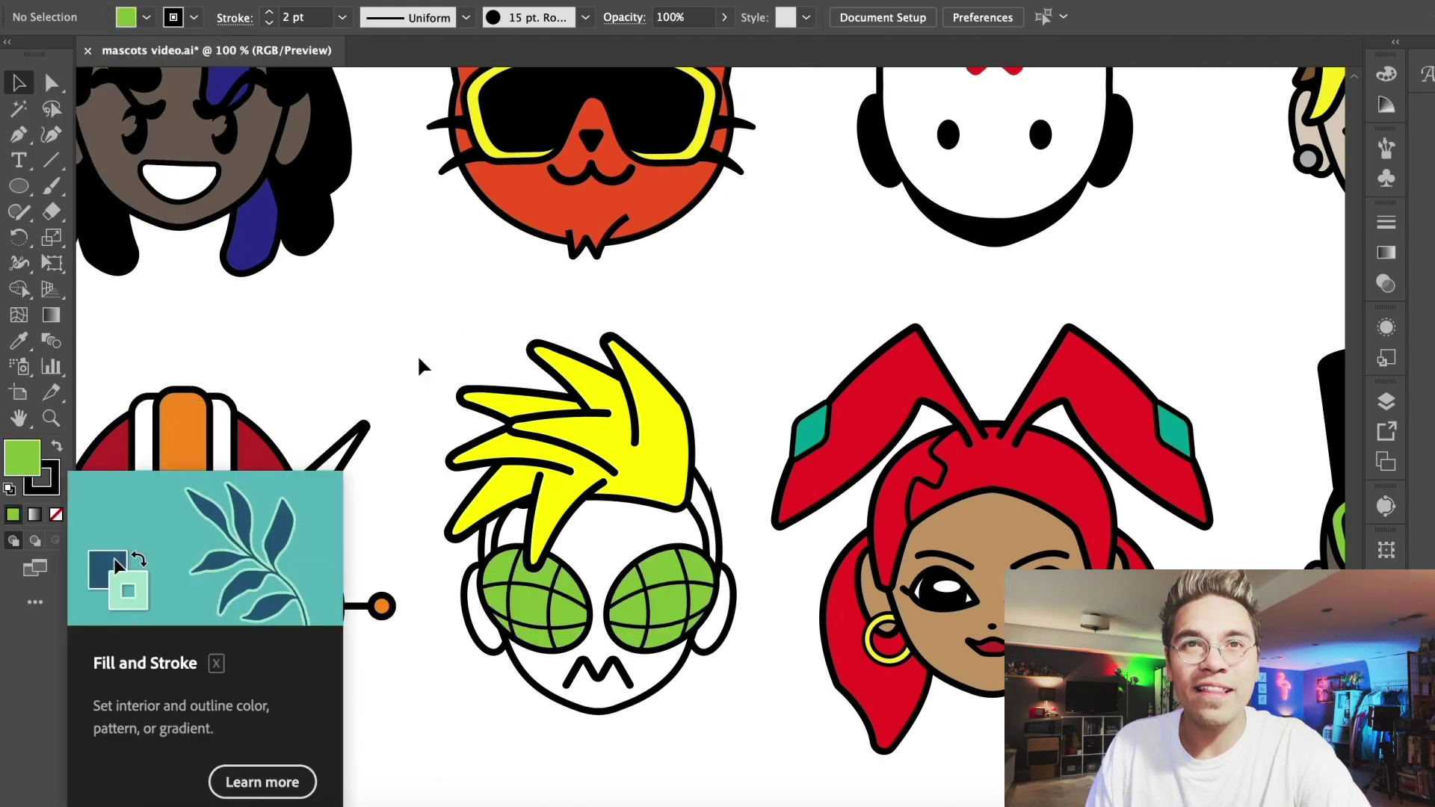
# Fill the face and ears of the spiky-haired character with the tan swatch R=198 G=156 B=109
pyautogui.click(146, 17)
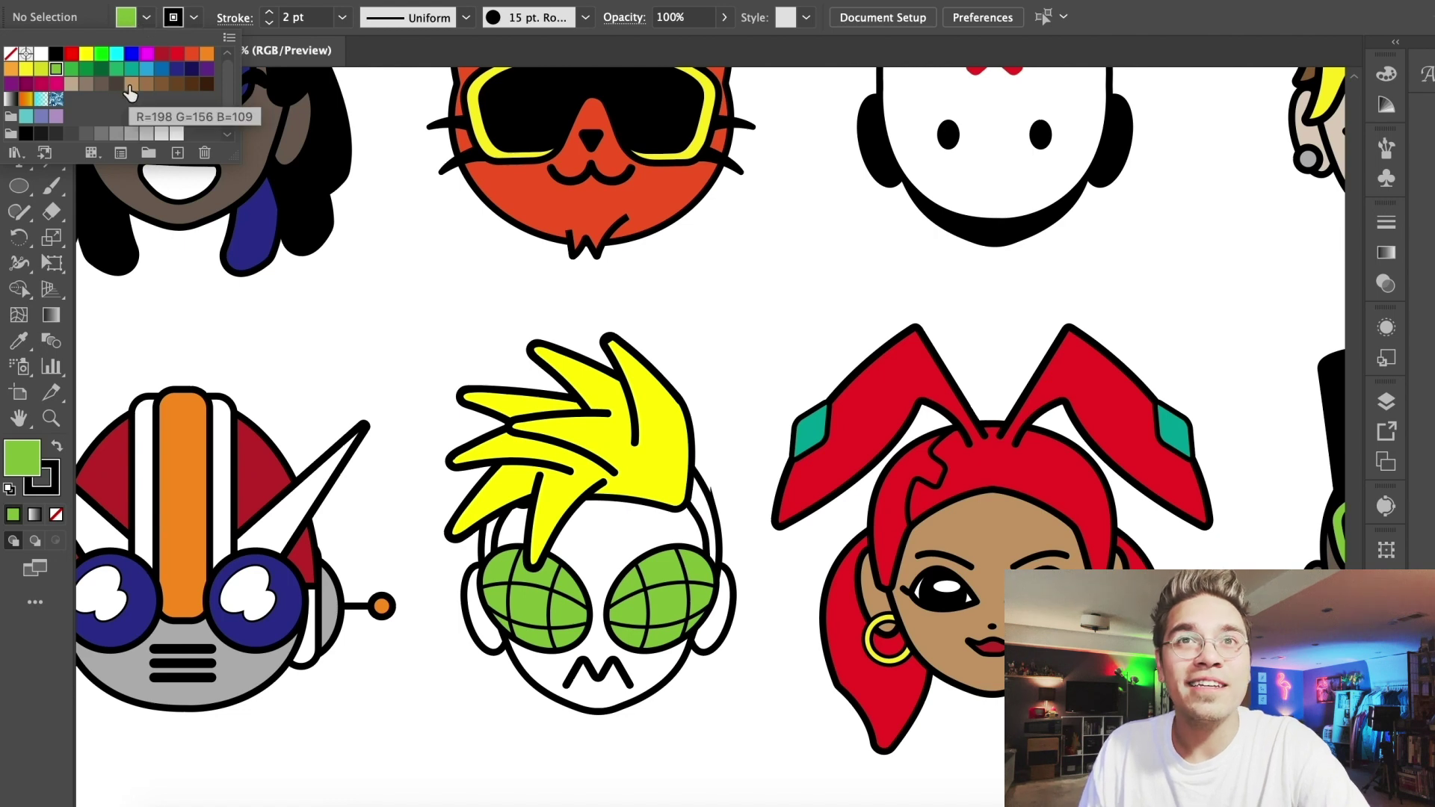
pyautogui.click(331, 379)
pyautogui.moveTo(22, 457)
pyautogui.mouseDown()
pyautogui.moveTo(613, 590)
pyautogui.moveTo(512, 594)
pyautogui.moveTo(490, 639)
pyautogui.mouseUp()
pyautogui.moveTo(27, 463); pyautogui.dragTo(661, 638)
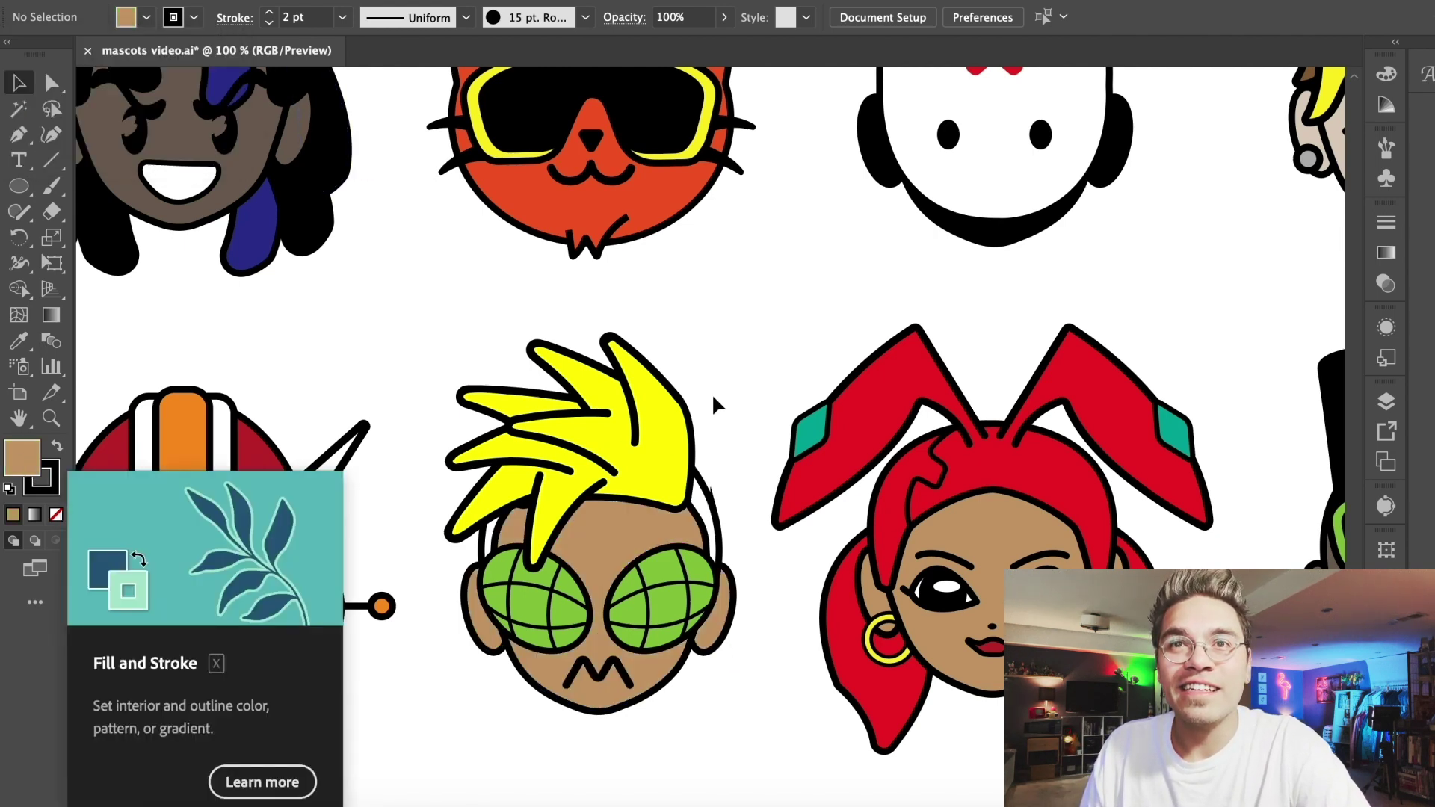
# Choose the gray-brown swatch R=115 G=99 B=87 as the fill color
pyautogui.click(147, 17)
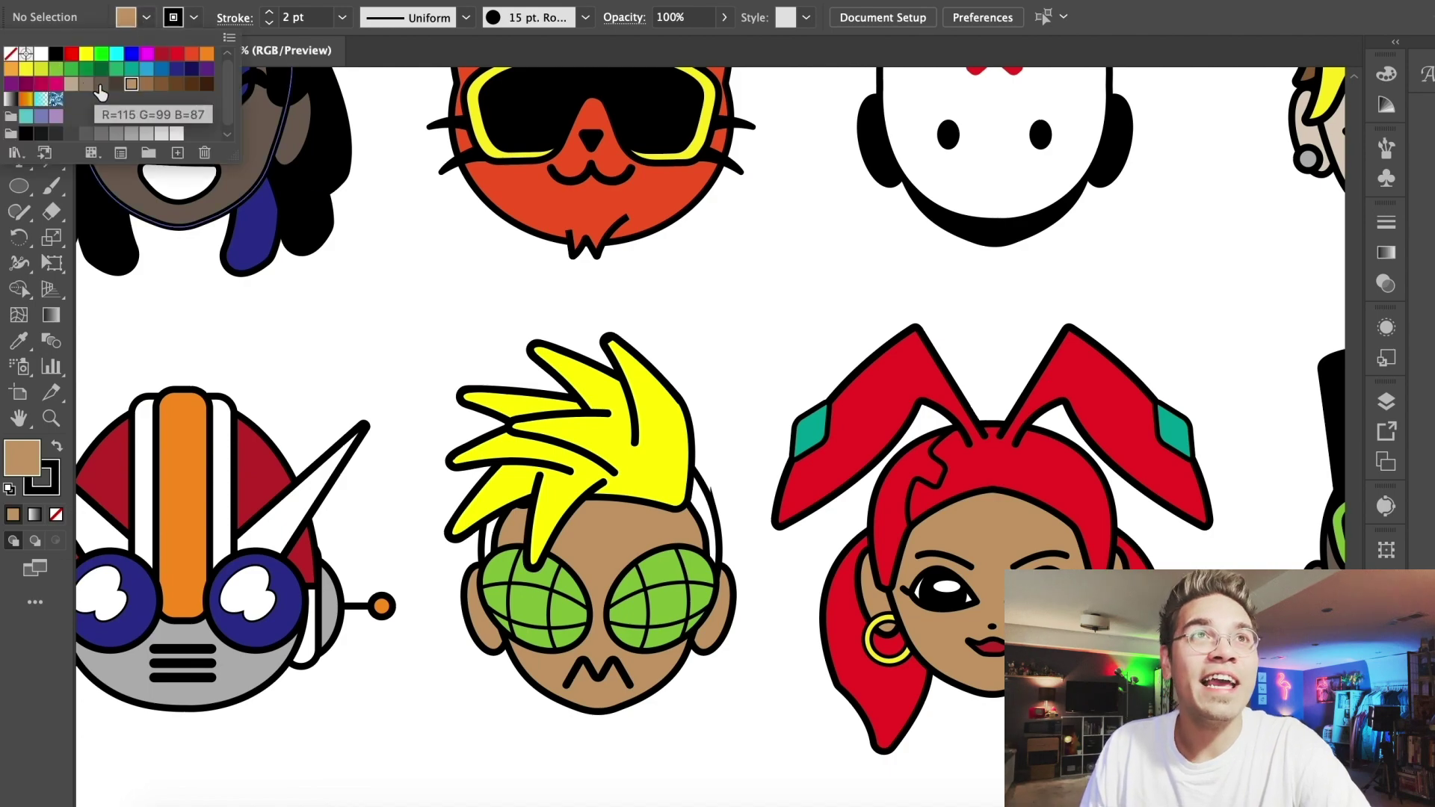
pyautogui.click(100, 90)
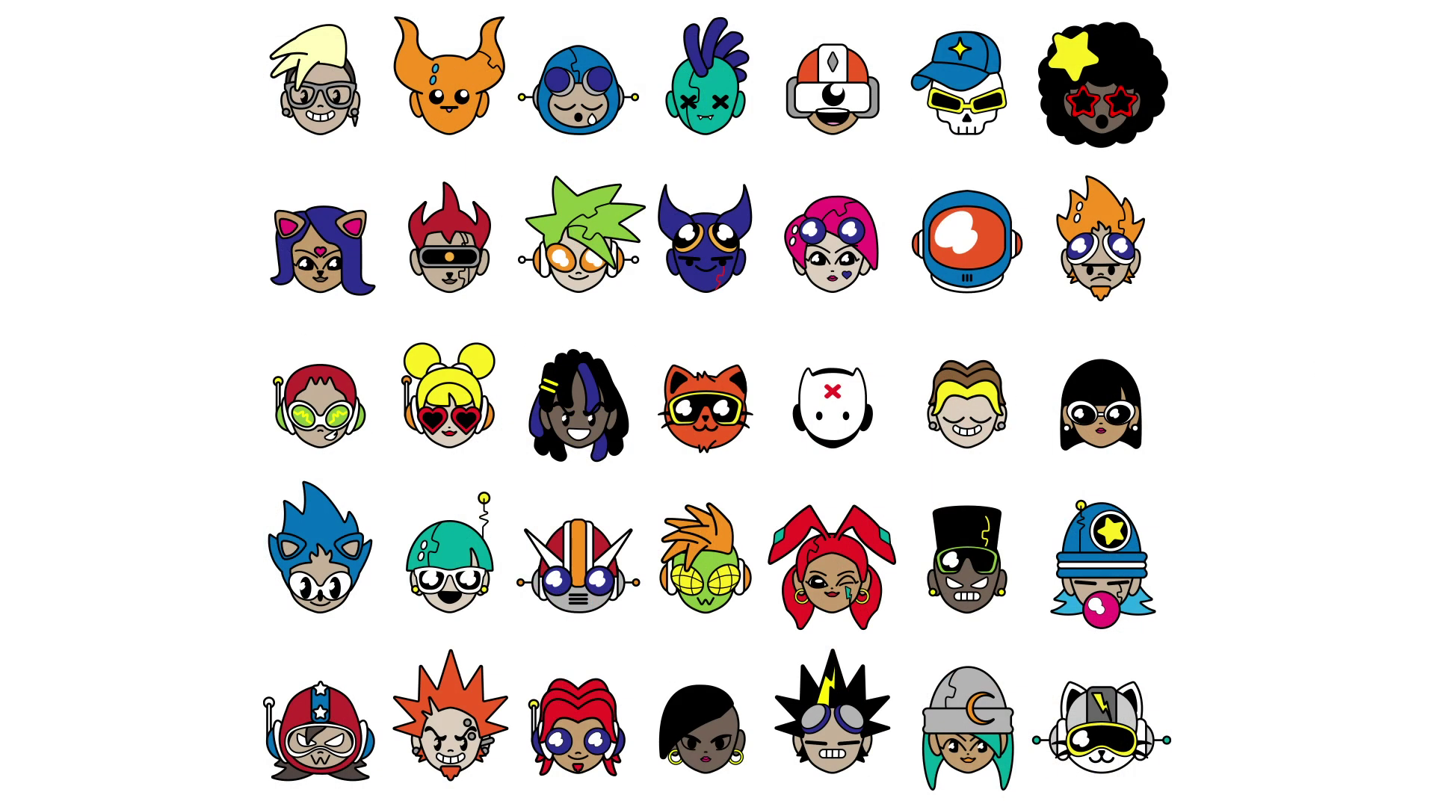